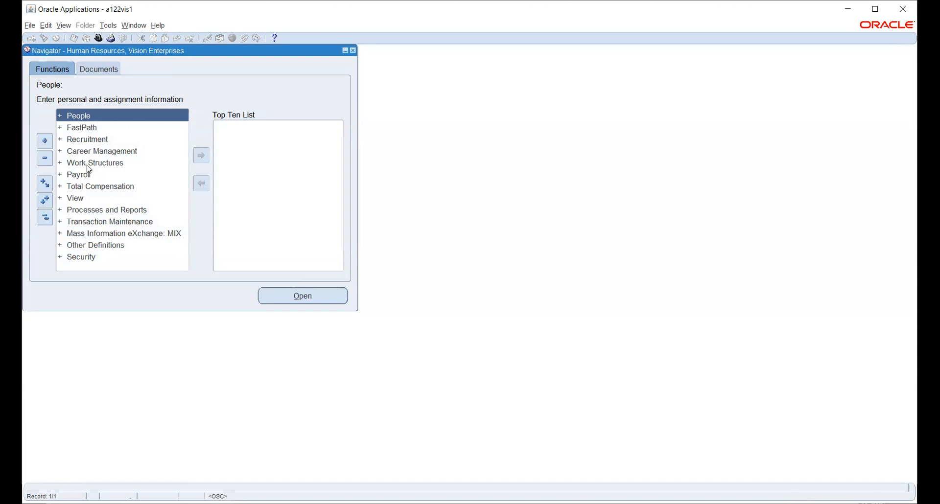
# Step: Open the Organization Description form from Work Structures > Organization
pyautogui.doubleClick(88, 168)
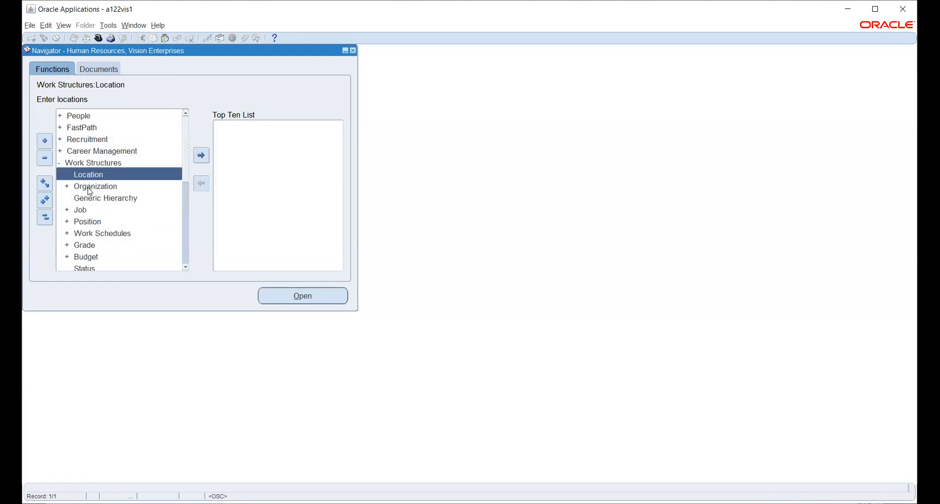
pyautogui.doubleClick(90, 192)
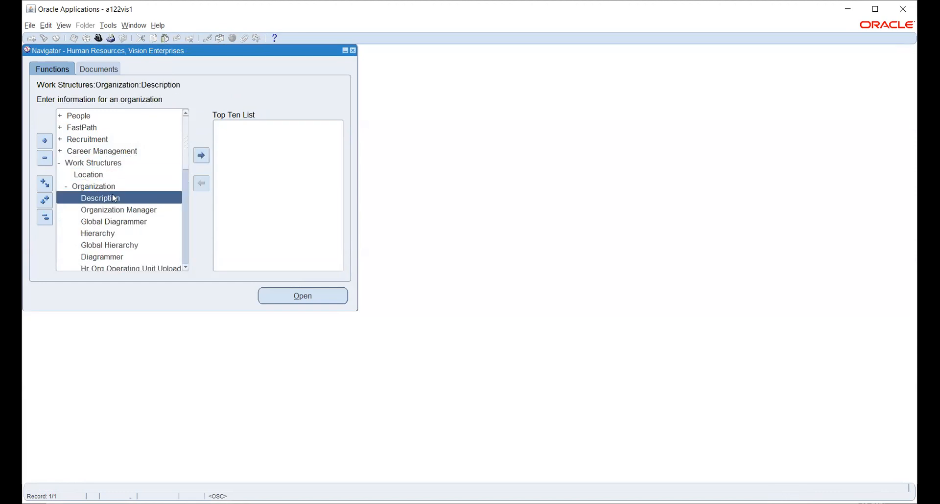
pyautogui.doubleClick(103, 199)
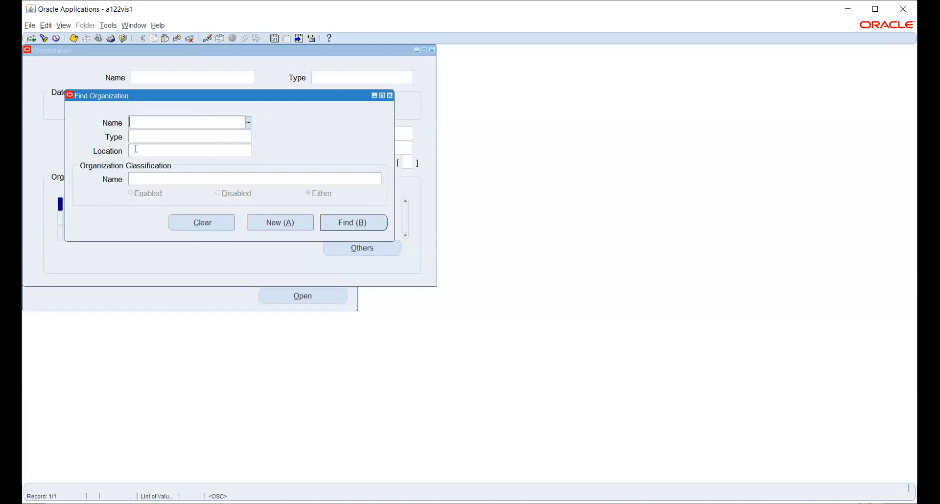
# Step: Find and load the HW_INV organization
pyautogui.write('hw')
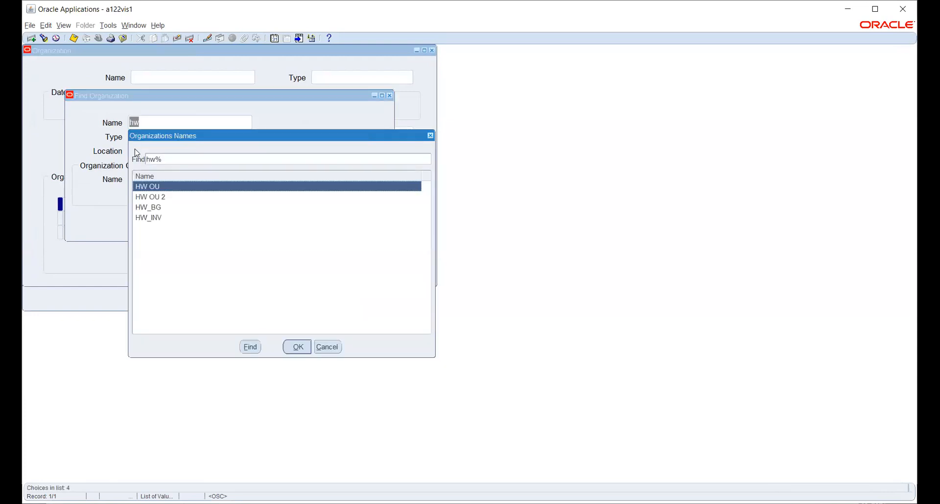
pyautogui.press('Down')
pyautogui.press('Down')
pyautogui.press('Down')
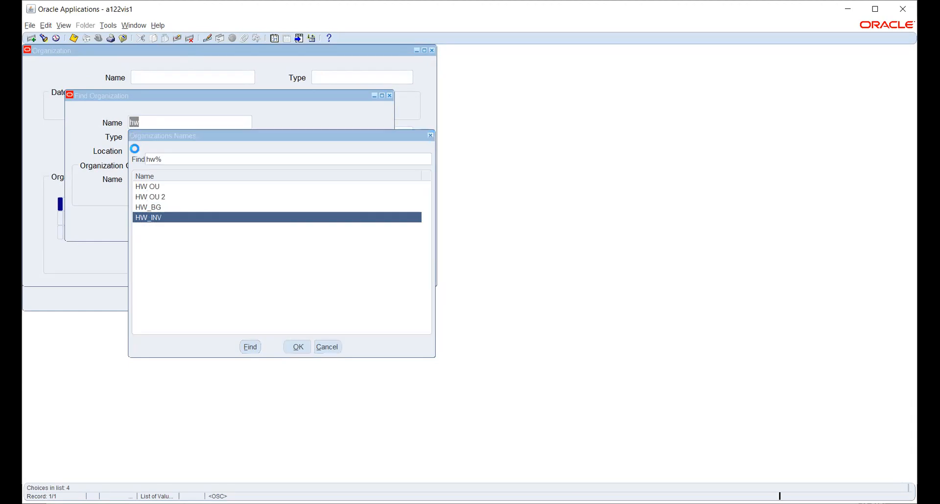
pyautogui.press('Return')
pyautogui.click(353, 223)
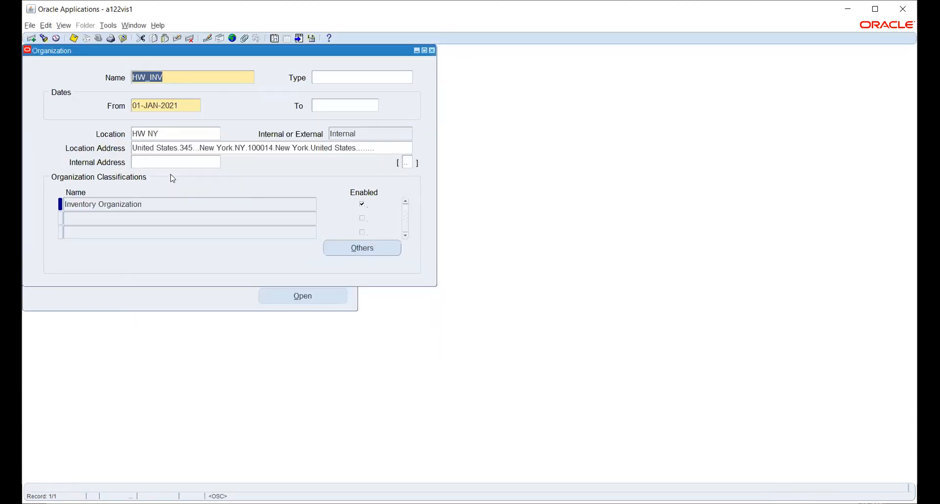
# Step: Review HW_INV's Accounting Information, then list its additional information types again
pyautogui.click(383, 248)
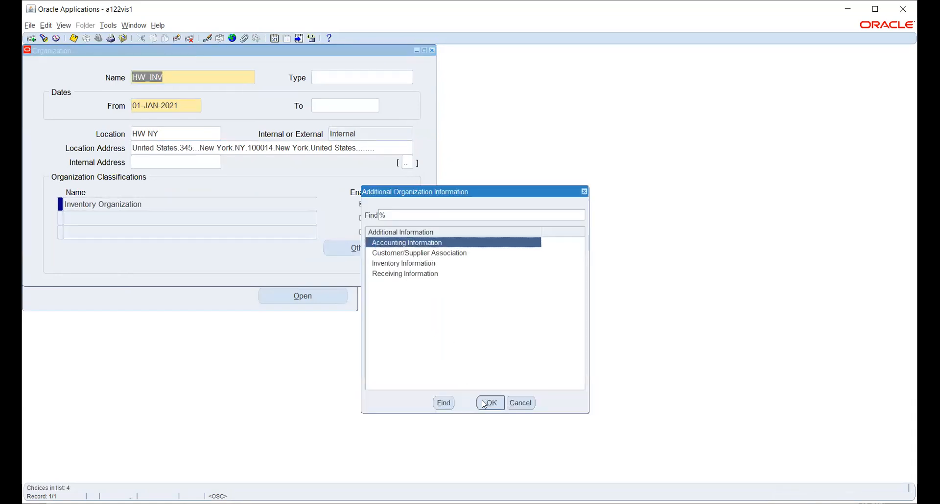
pyautogui.click(483, 404)
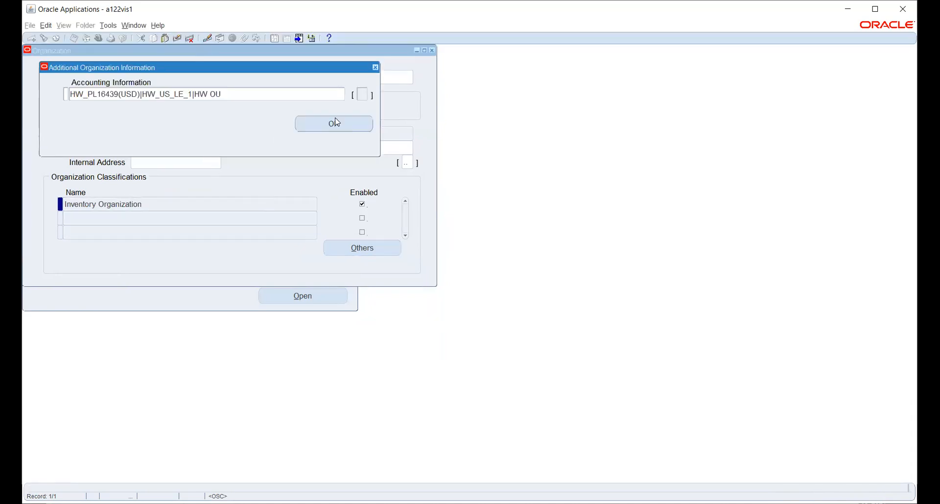
pyautogui.click(367, 255)
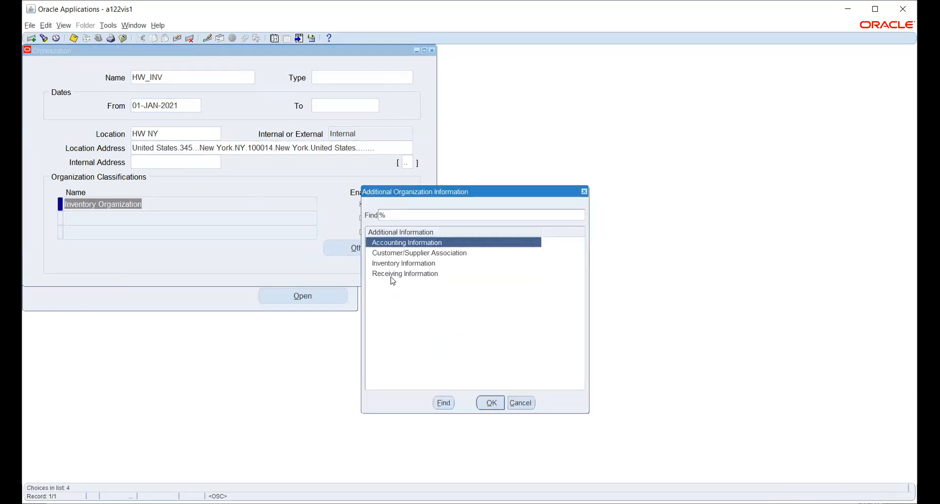
# Step: Enter HW_INV's Inventory Information: organization code 954, item master HW_INV, calendar AAT WDC
pyautogui.click(392, 264)
pyautogui.click(487, 405)
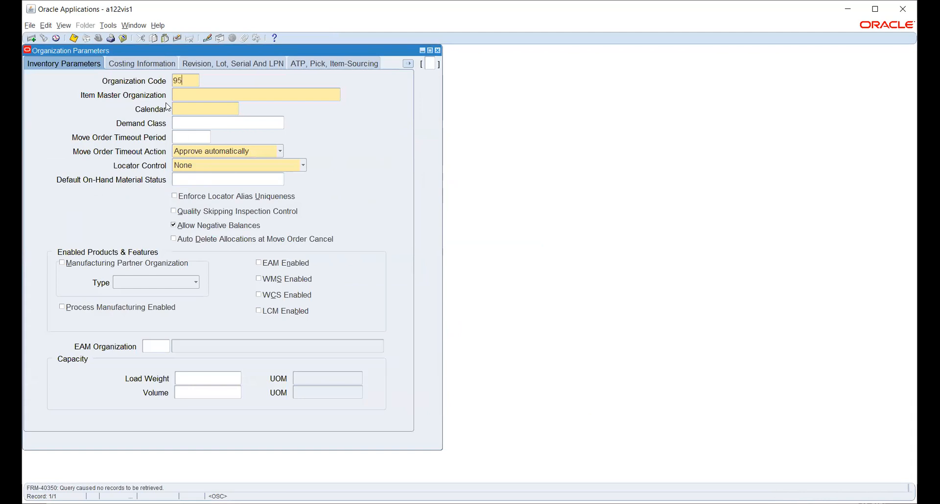
pyautogui.press('Tab')
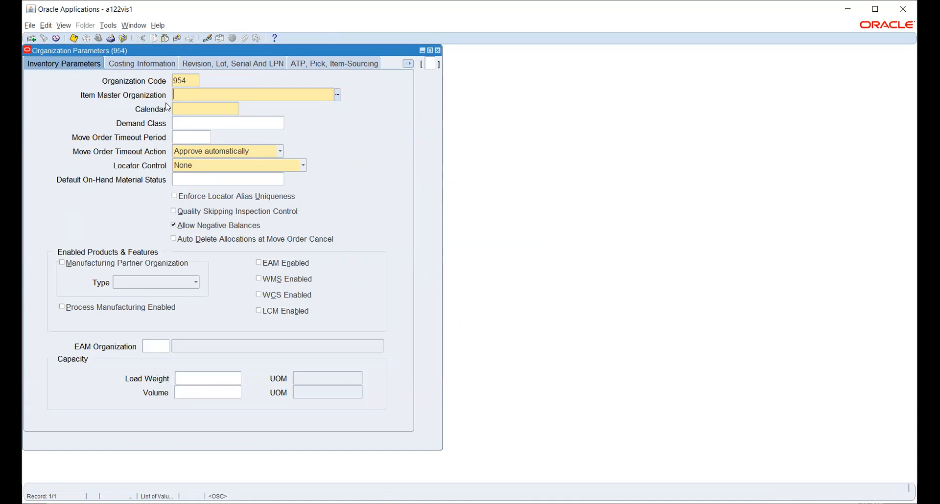
pyautogui.write('hw')
pyautogui.press('Tab')
pyautogui.hotkey('ctrl', 'l')
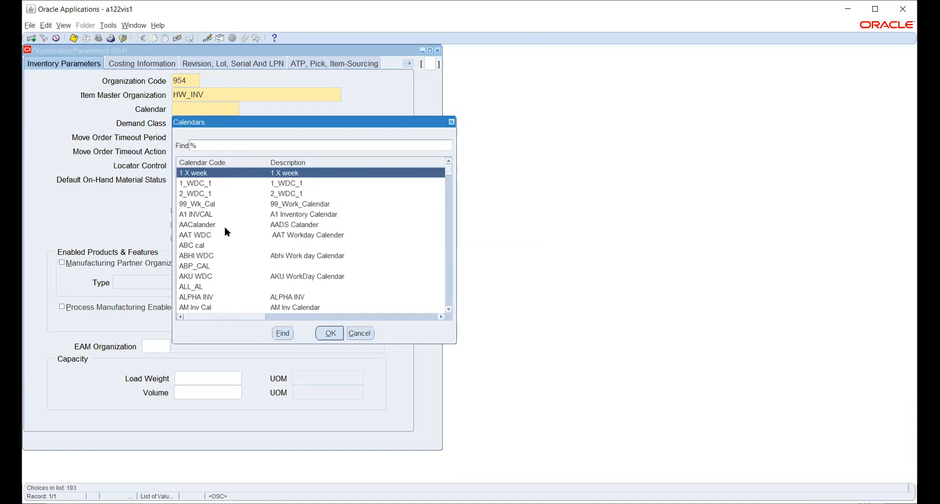
pyautogui.click(203, 236)
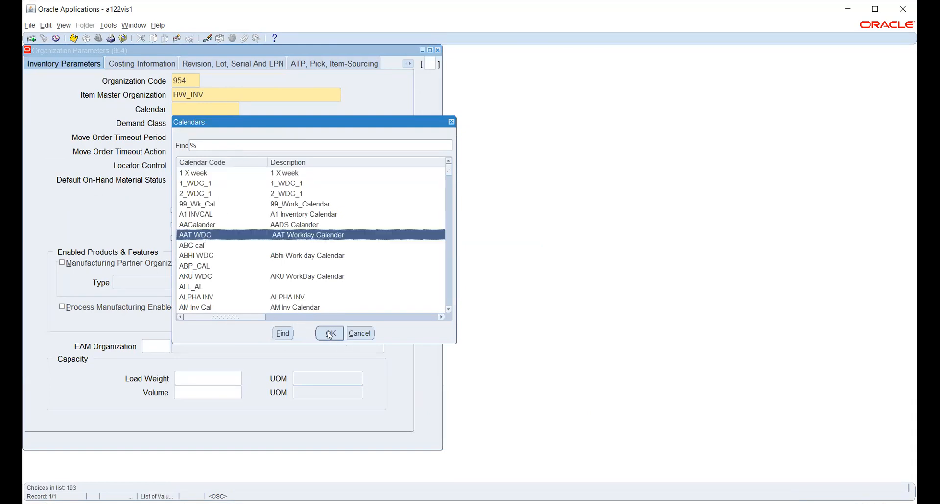
pyautogui.click(330, 335)
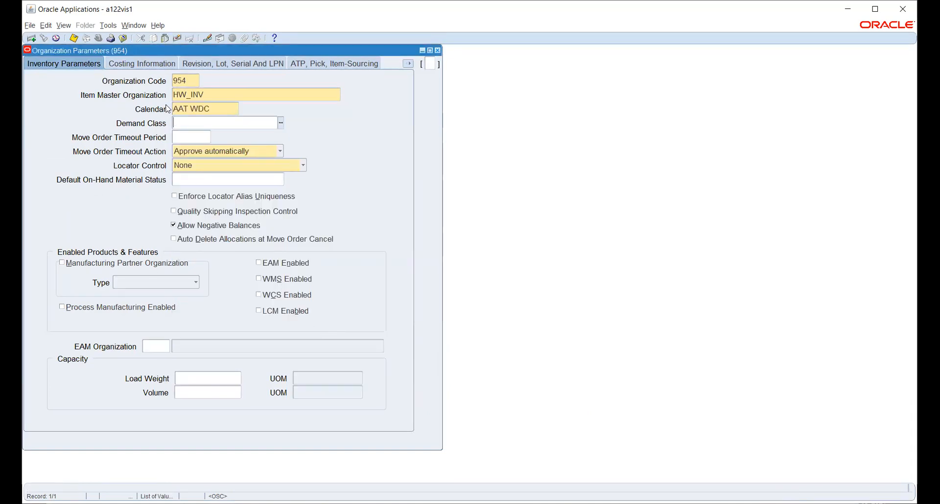
pyautogui.click(135, 63)
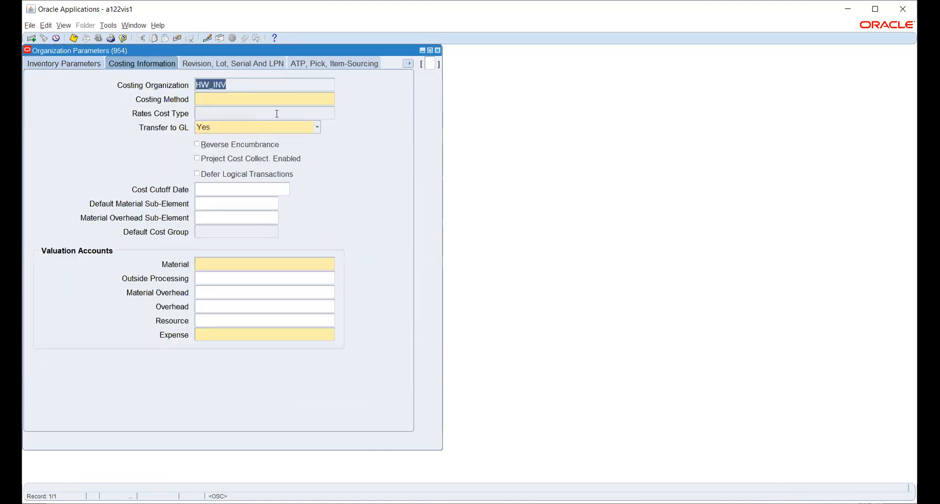
# Step: Set the costing method to Standard
pyautogui.click(285, 100)
pyautogui.click(332, 100)
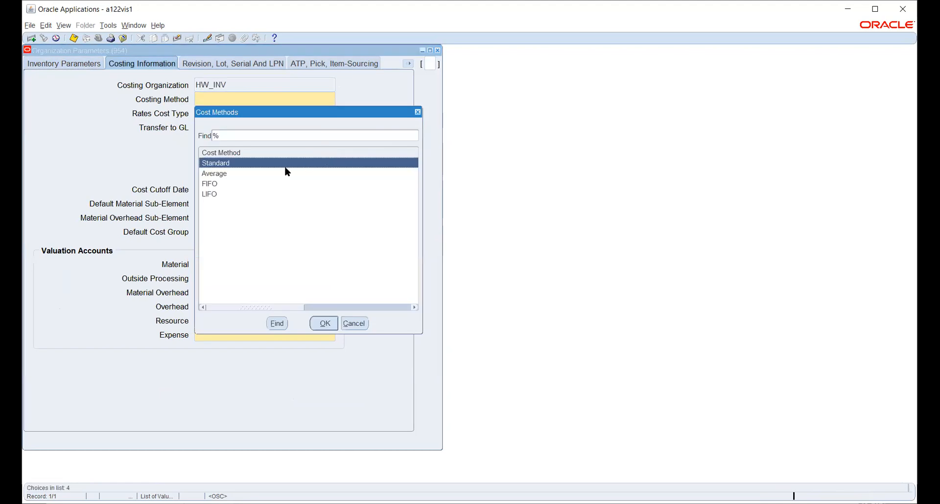
pyautogui.click(327, 326)
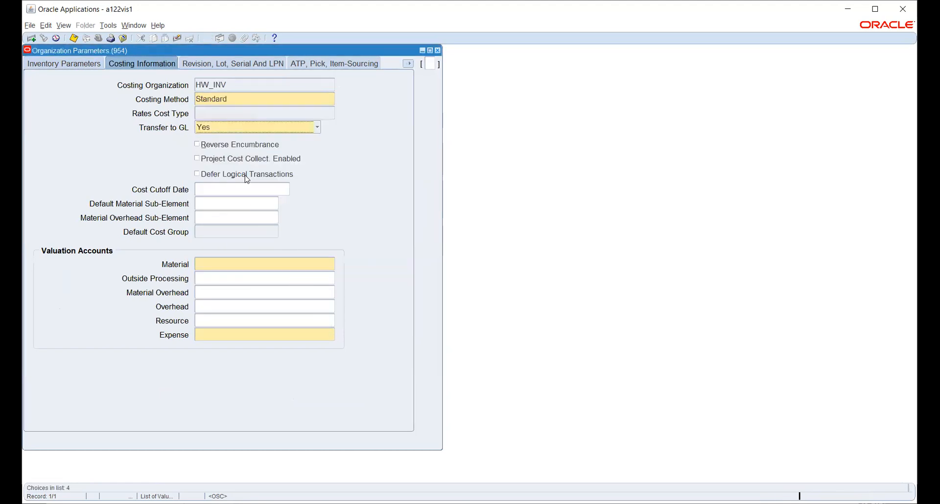
# Step: Set the Material valuation account to 100.200.1410.1000.1000 (1410 Material, project 1000 Design)
pyautogui.click(247, 264)
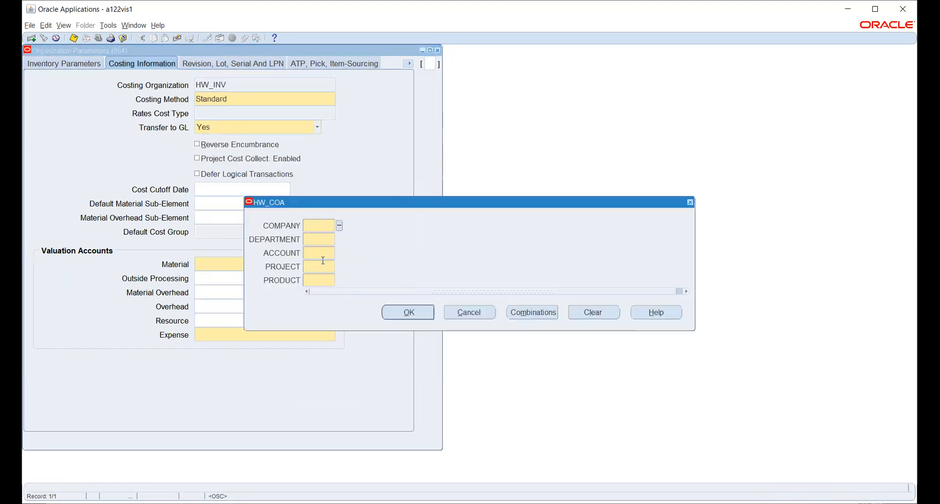
pyautogui.click(340, 227)
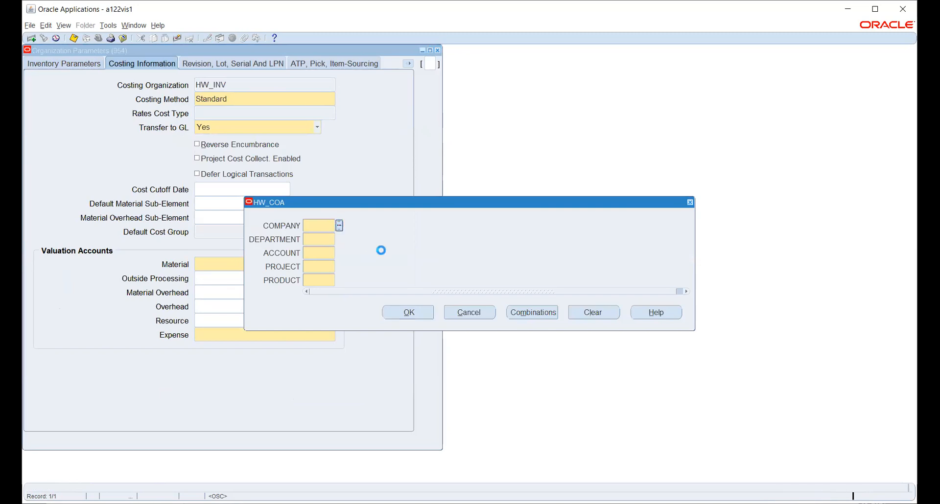
pyautogui.click(202, 266)
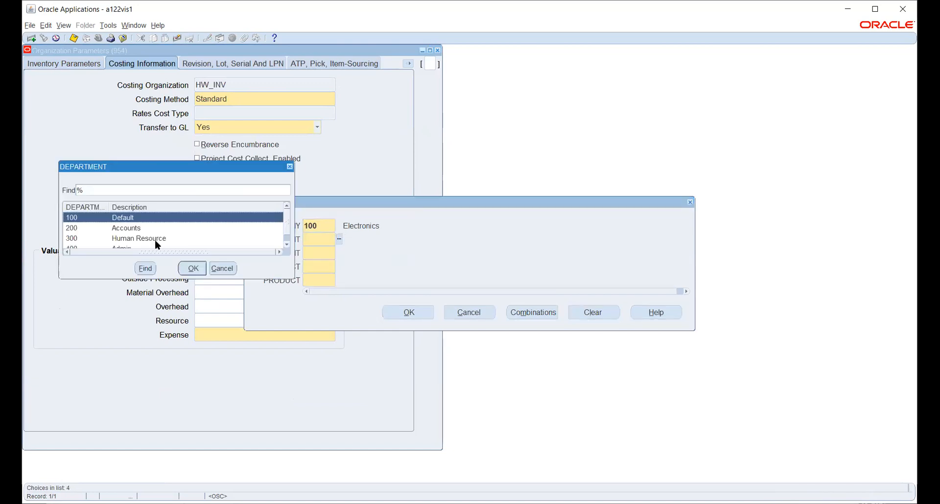
pyautogui.click(147, 229)
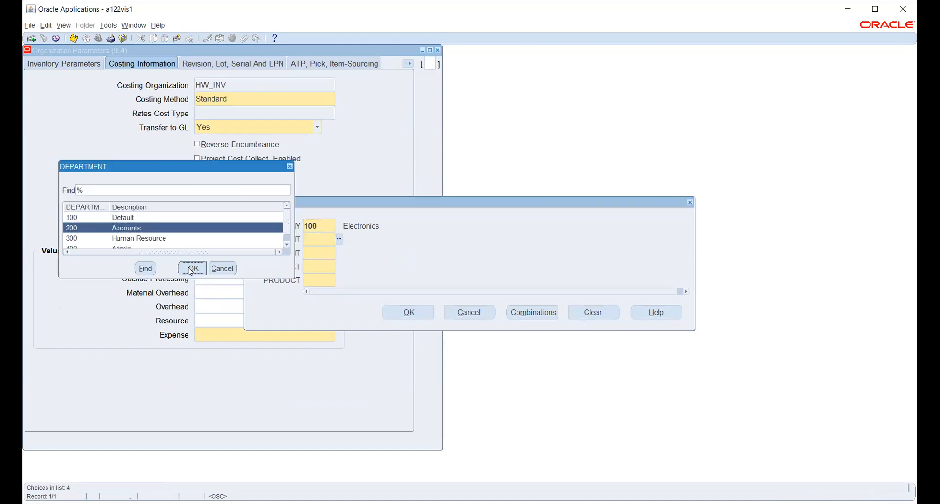
pyautogui.click(192, 269)
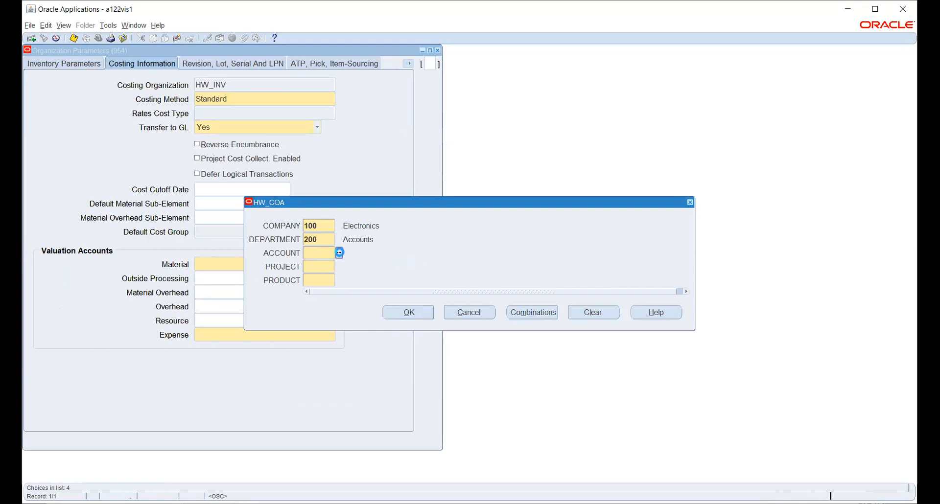
pyautogui.click(340, 252)
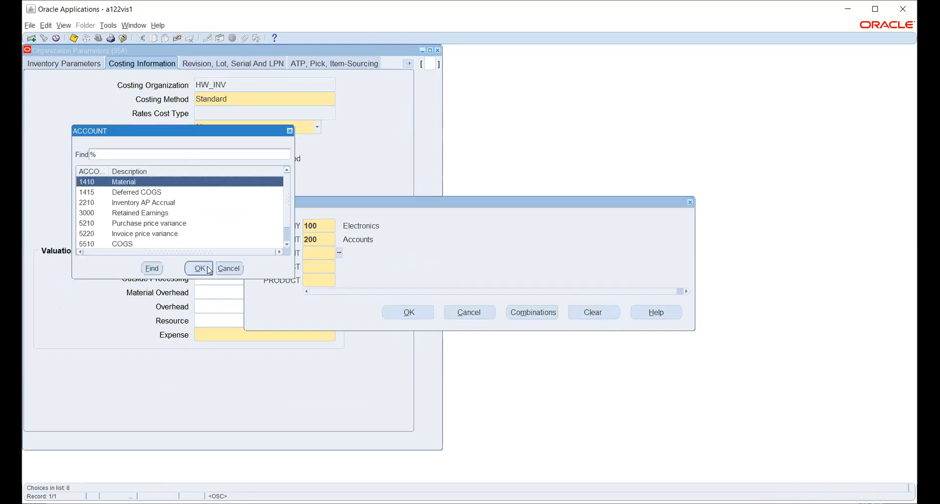
pyautogui.click(199, 268)
pyautogui.click(340, 266)
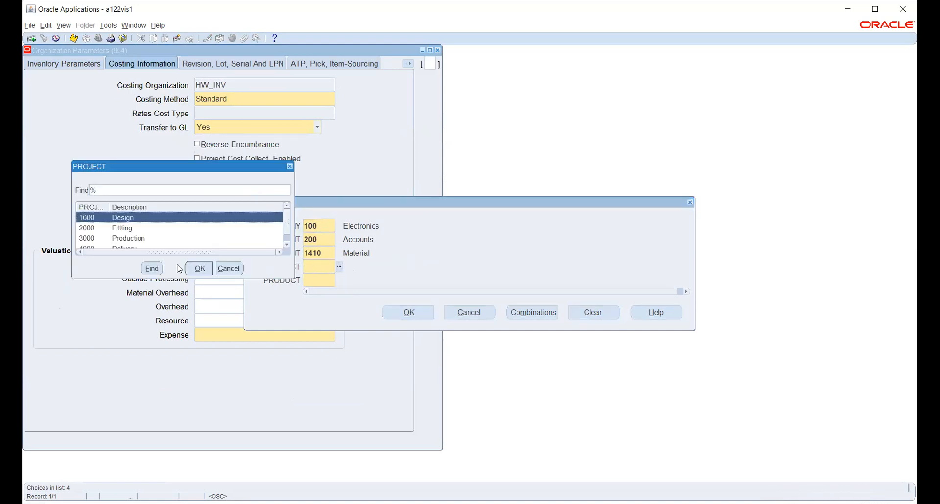
pyautogui.click(198, 269)
pyautogui.click(339, 282)
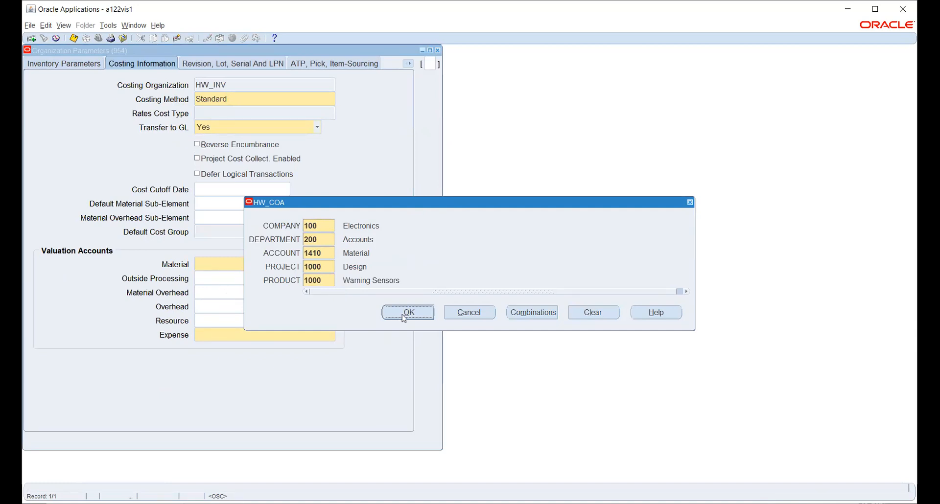
pyautogui.click(411, 309)
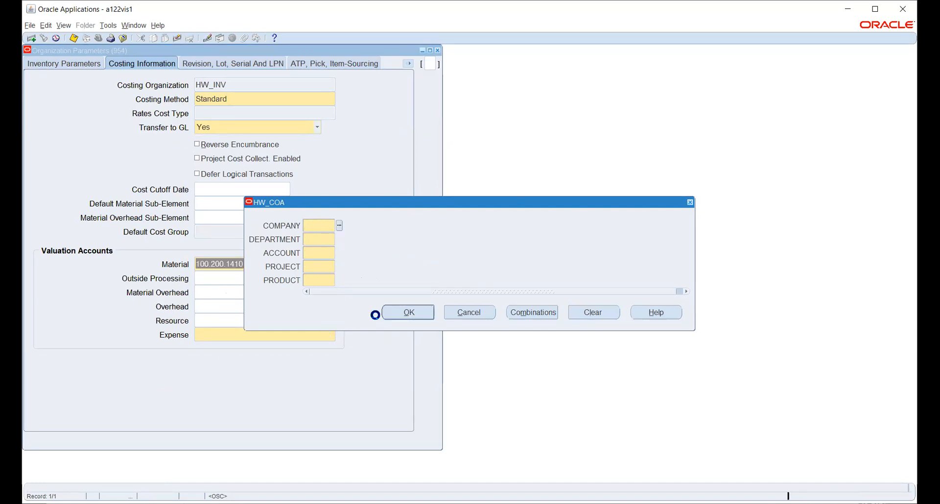
pyautogui.click(418, 314)
pyautogui.click(470, 313)
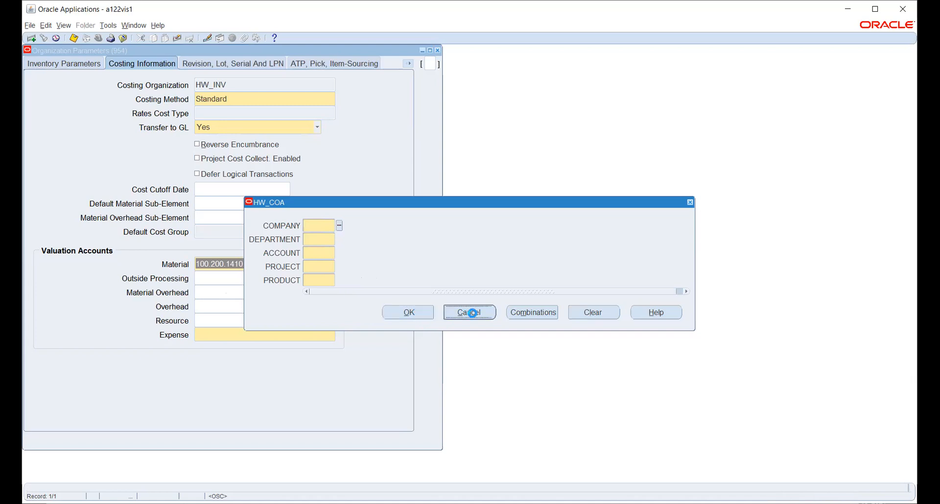
pyautogui.click(259, 337)
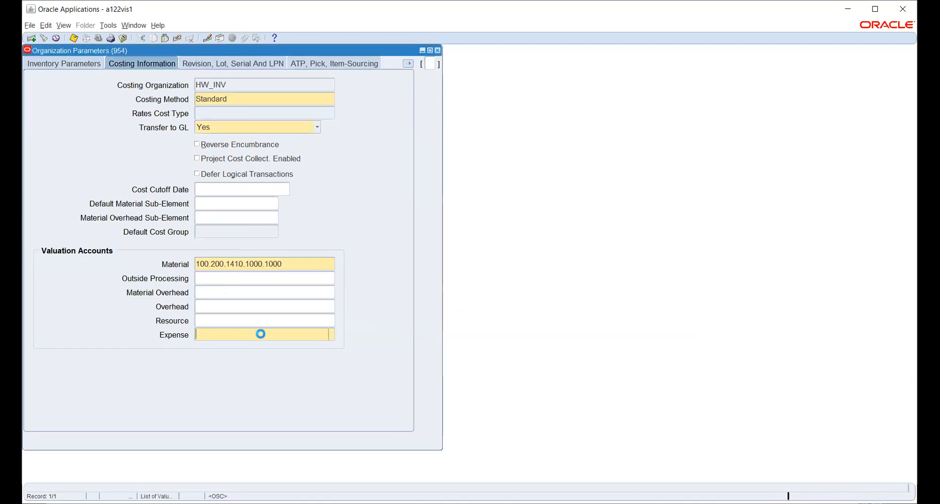
# Step: Enter account combination 100.200.7530.1000.1000 with 7530 Equipment expense and project 1000 Design
pyautogui.click(340, 226)
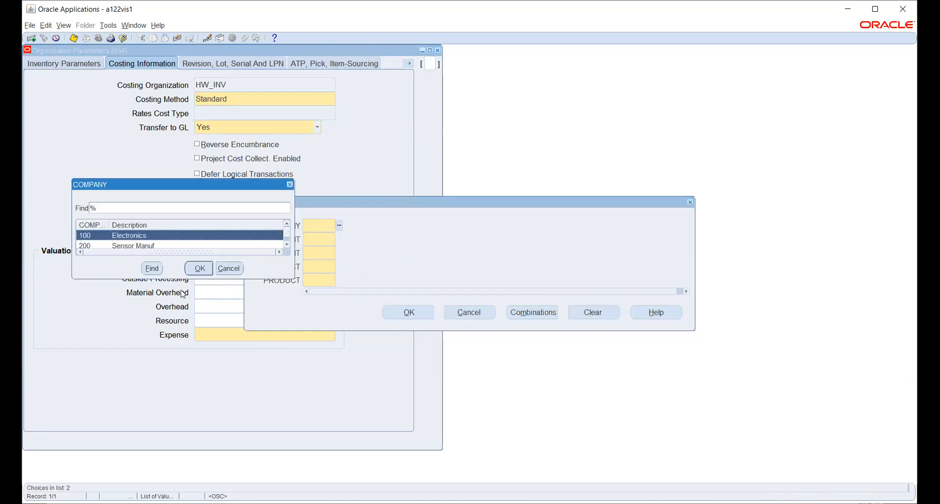
pyautogui.click(197, 269)
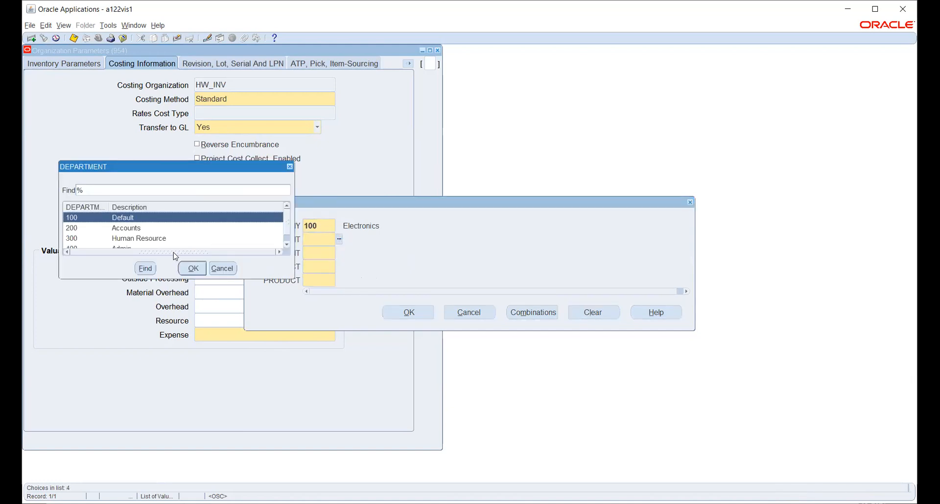
pyautogui.click(141, 228)
pyautogui.click(193, 269)
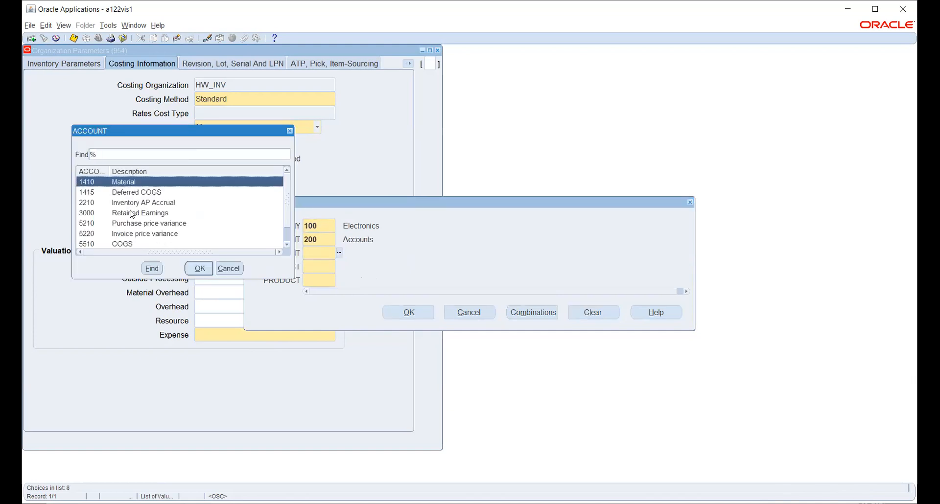
pyautogui.scroll(-1, 161, 233)
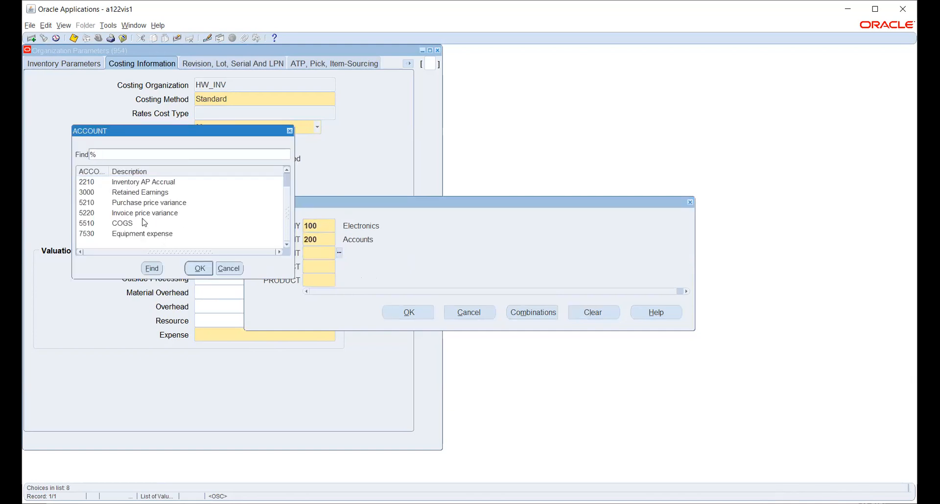
pyautogui.click(147, 233)
pyautogui.click(198, 267)
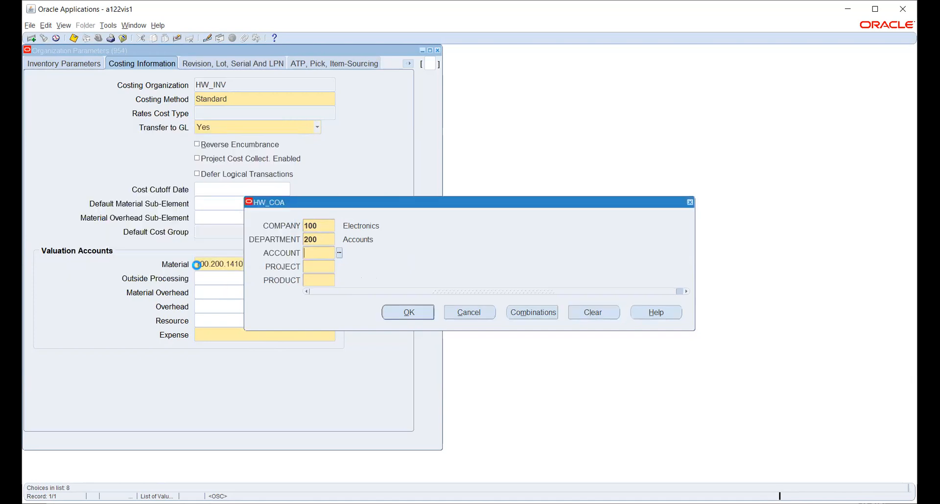
pyautogui.click(340, 267)
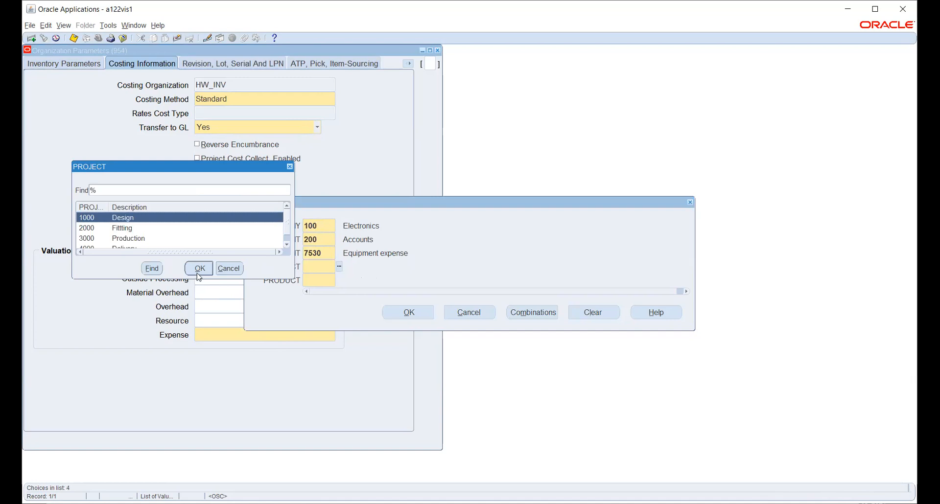
pyautogui.click(198, 270)
pyautogui.click(339, 280)
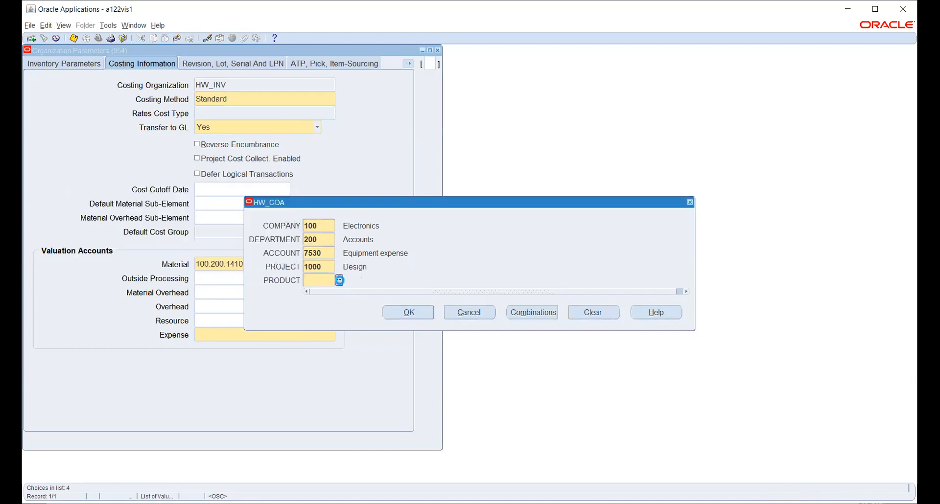
pyautogui.click(407, 313)
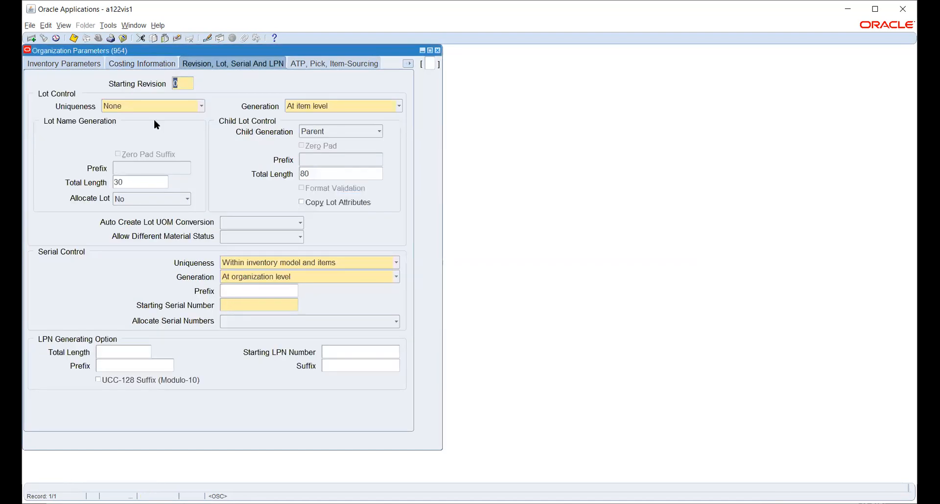
# Step: Set Starting Serial Number to 1, then go to the Other Accounts parameters
pyautogui.click(239, 306)
pyautogui.press('Tab')
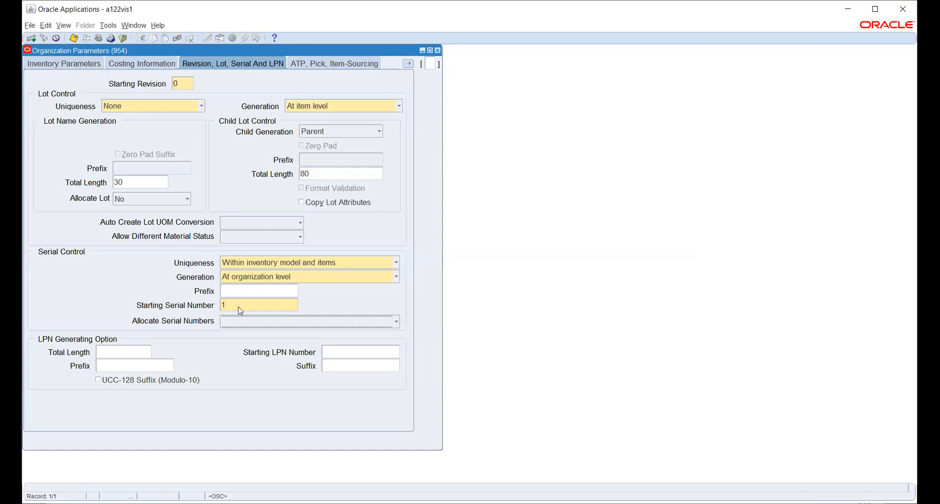
pyautogui.click(316, 62)
pyautogui.click(408, 64)
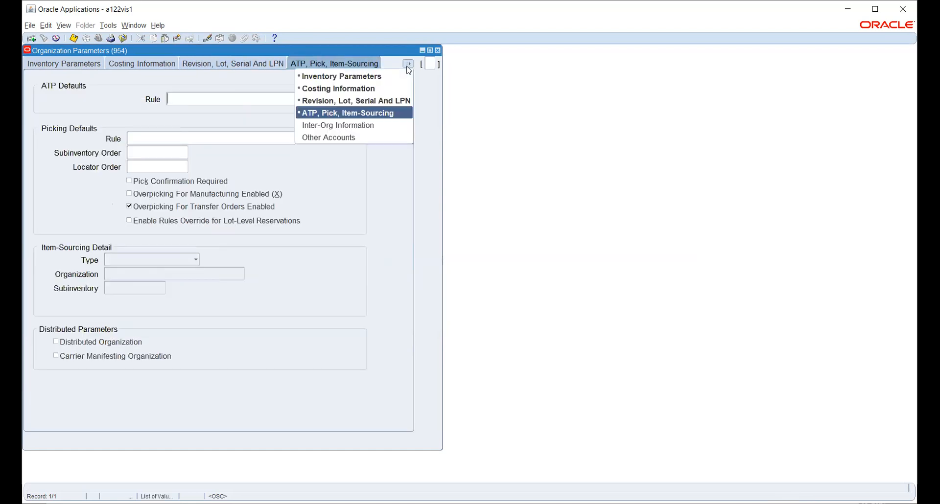
pyautogui.click(373, 124)
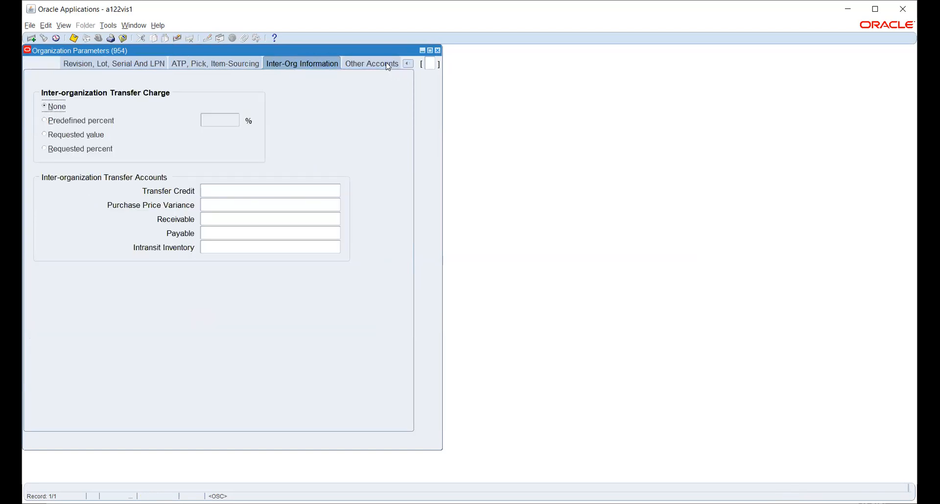
pyautogui.click(380, 64)
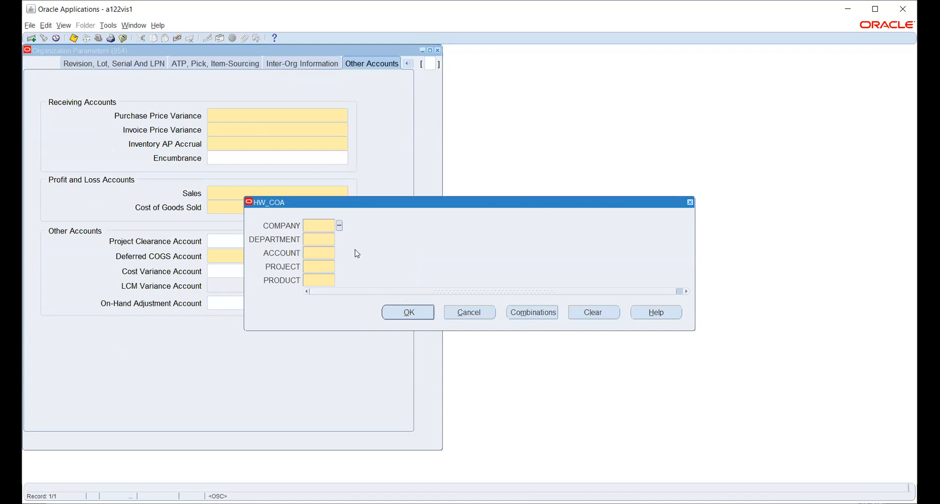
# Step: Fill Purchase Price Variance with company 100, department 200, account 5210, project 1000, product 1000
pyautogui.click(340, 226)
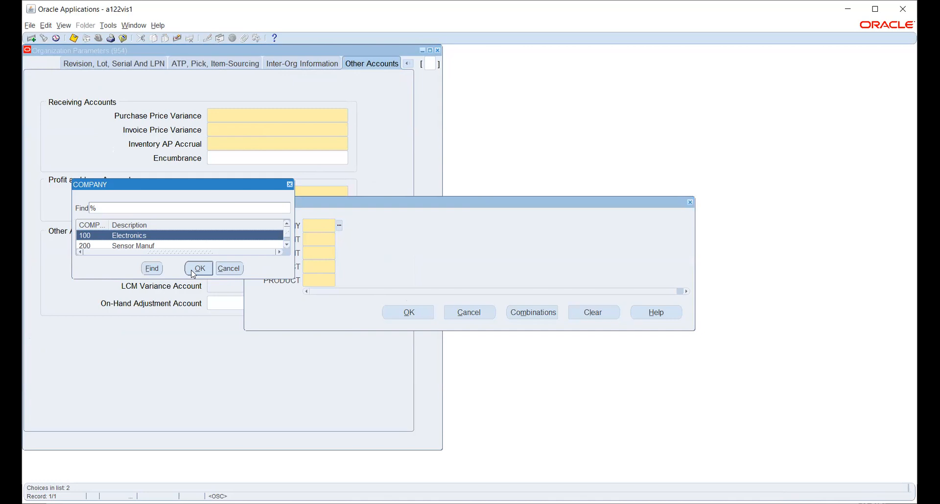
pyautogui.click(194, 273)
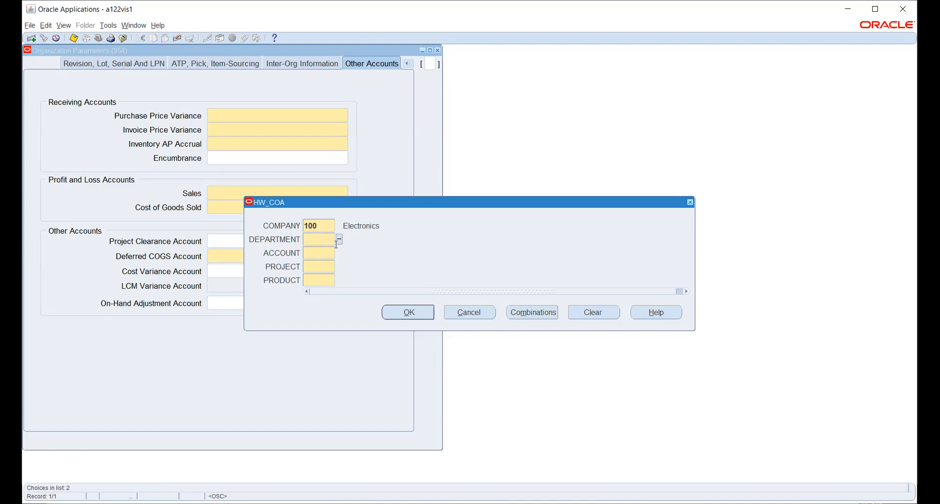
pyautogui.click(338, 239)
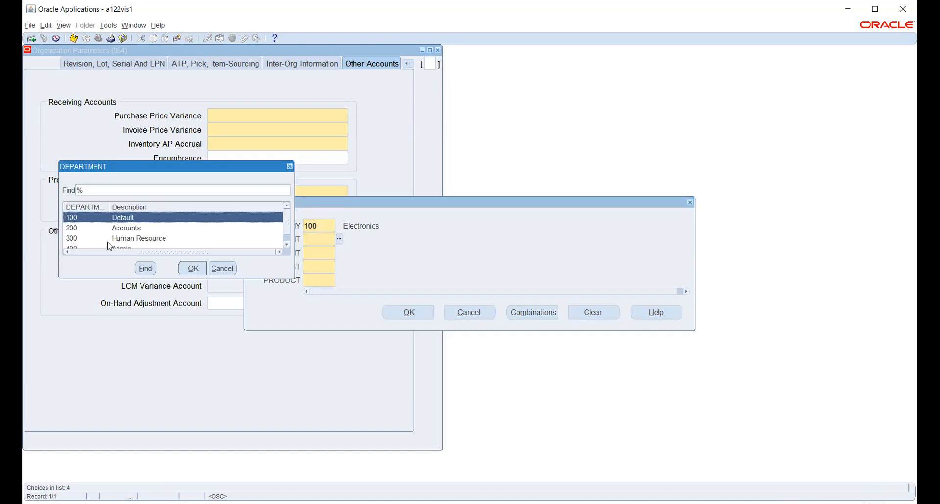
pyautogui.click(118, 230)
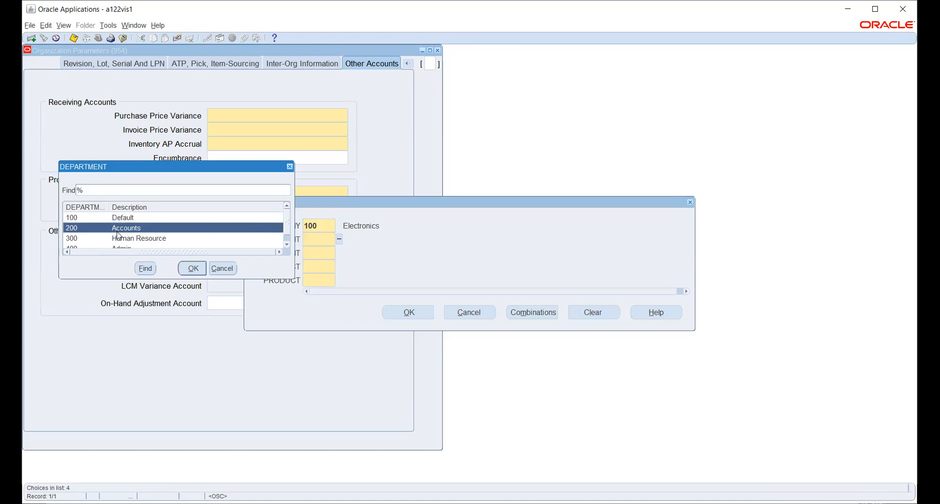
pyautogui.click(193, 268)
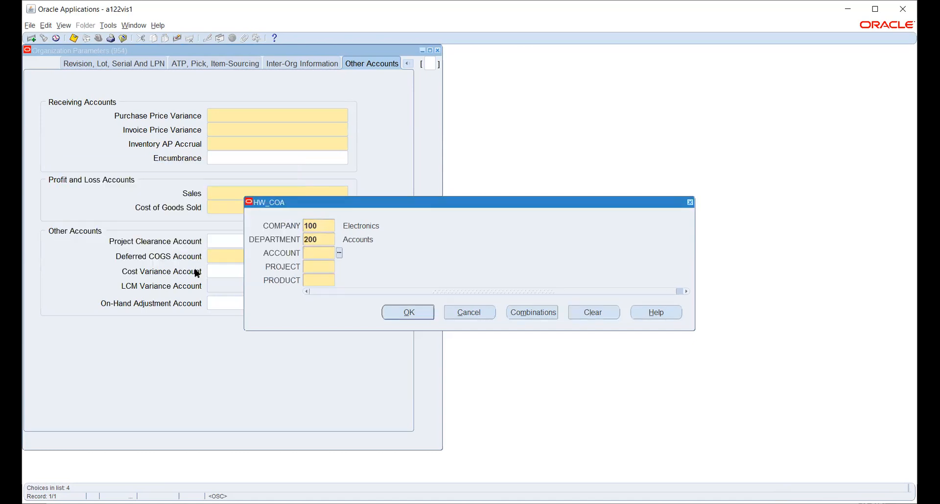
pyautogui.click(340, 253)
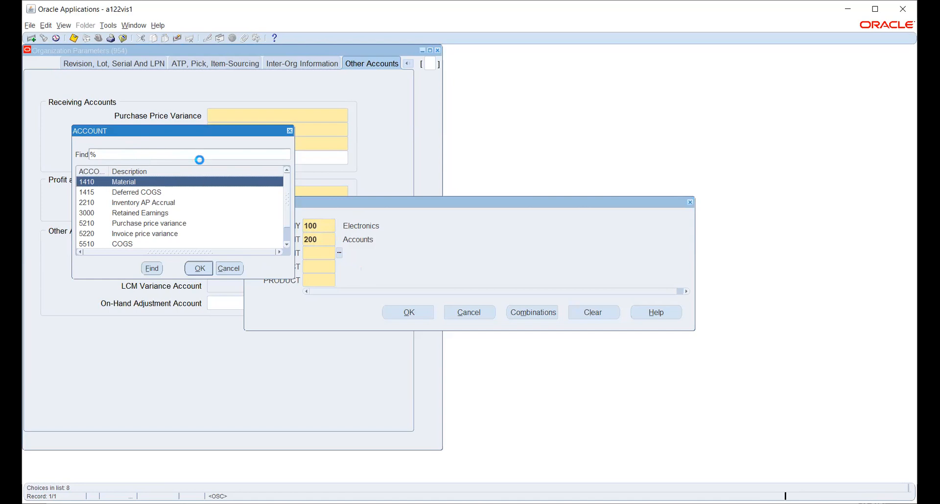
pyautogui.click(138, 224)
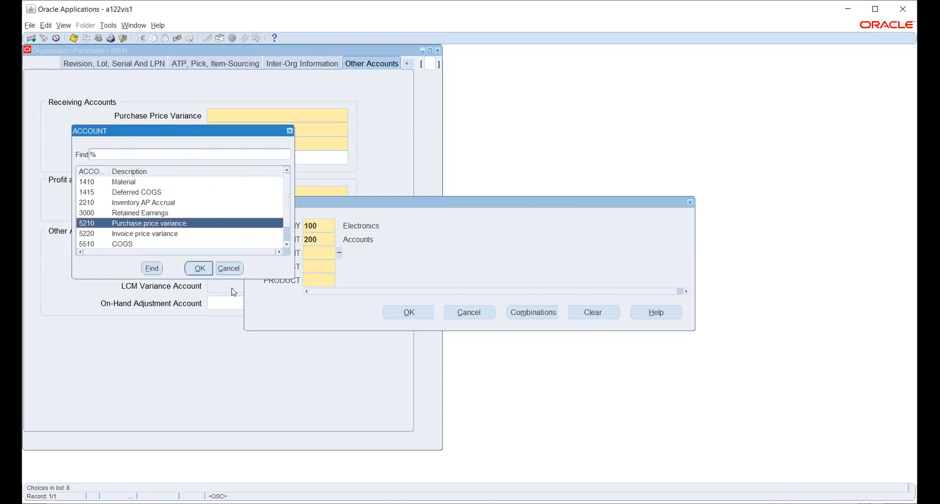
pyautogui.click(199, 269)
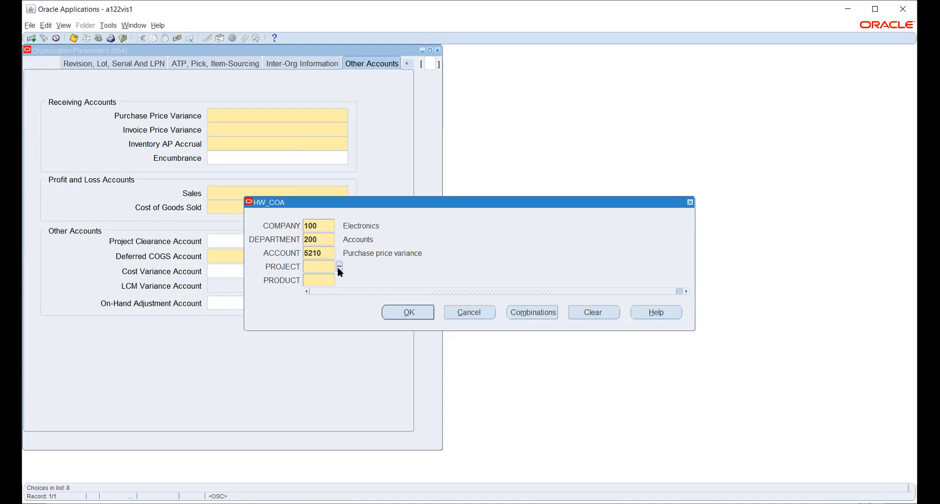
pyautogui.click(339, 267)
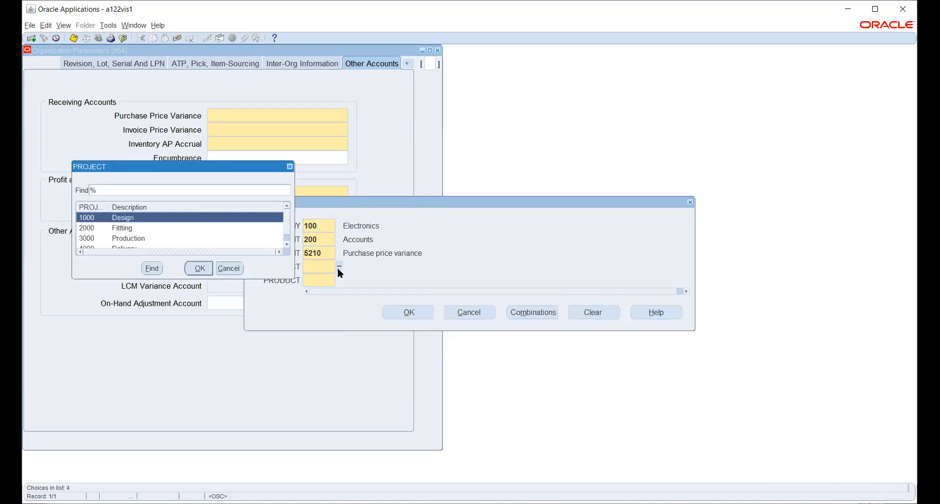
pyautogui.click(197, 269)
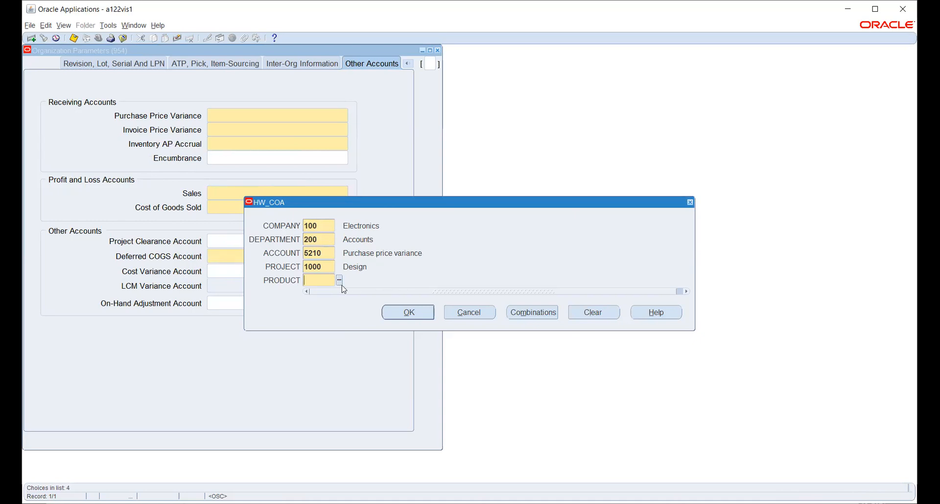
pyautogui.write('1000')
pyautogui.press('Tab')
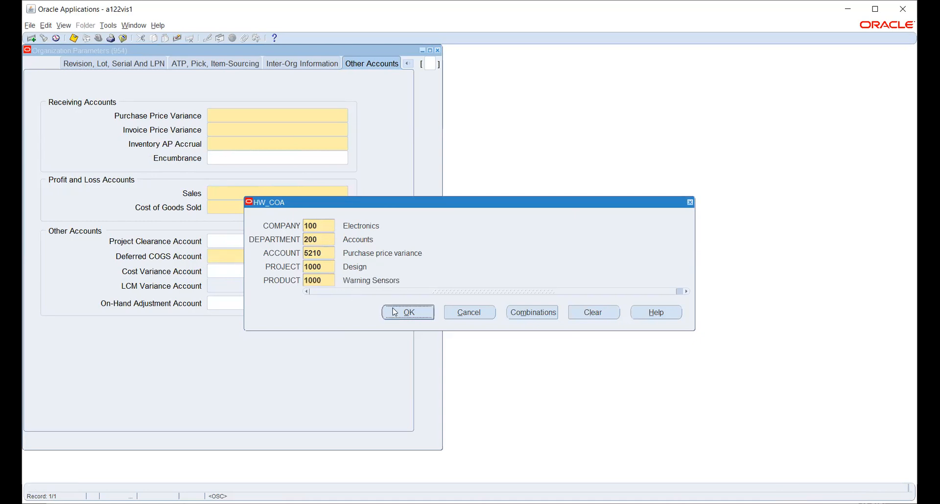
pyautogui.click(409, 313)
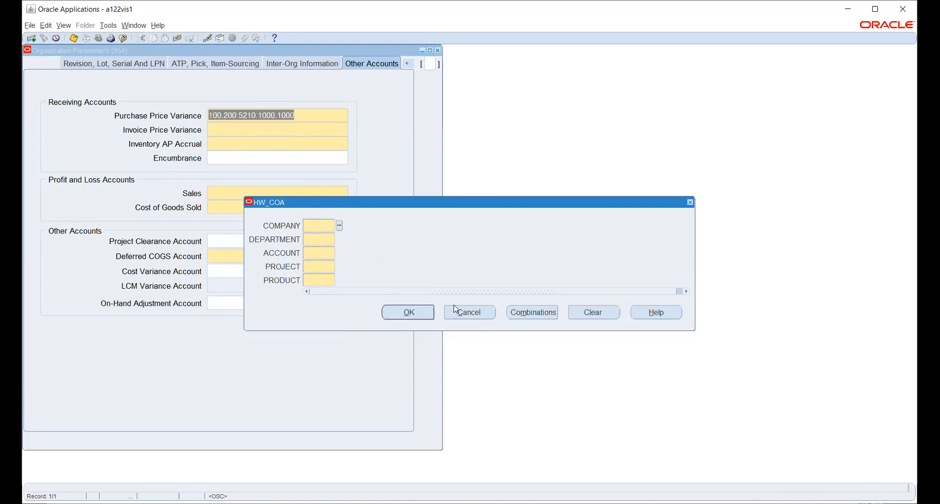
# Step: Cancel the blank account entry and reopen it for Invoice Price Variance
pyautogui.click(462, 313)
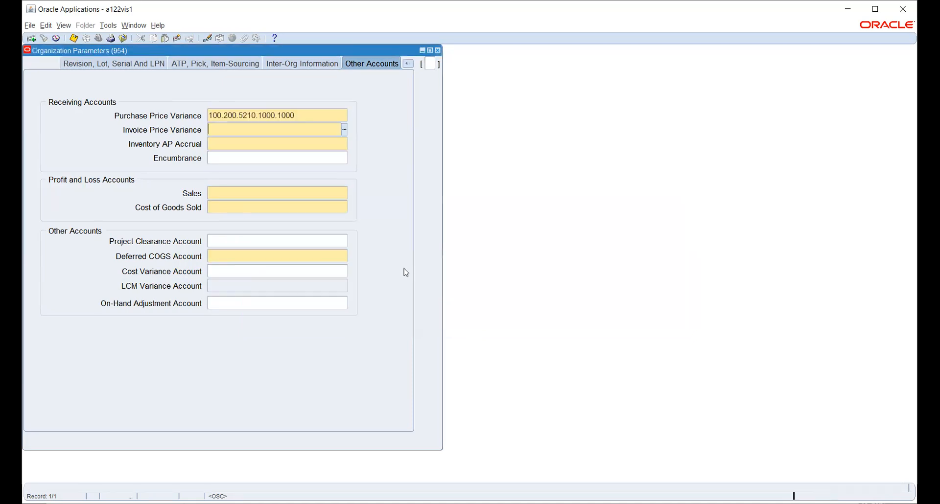
pyautogui.click(314, 115)
pyautogui.click(418, 314)
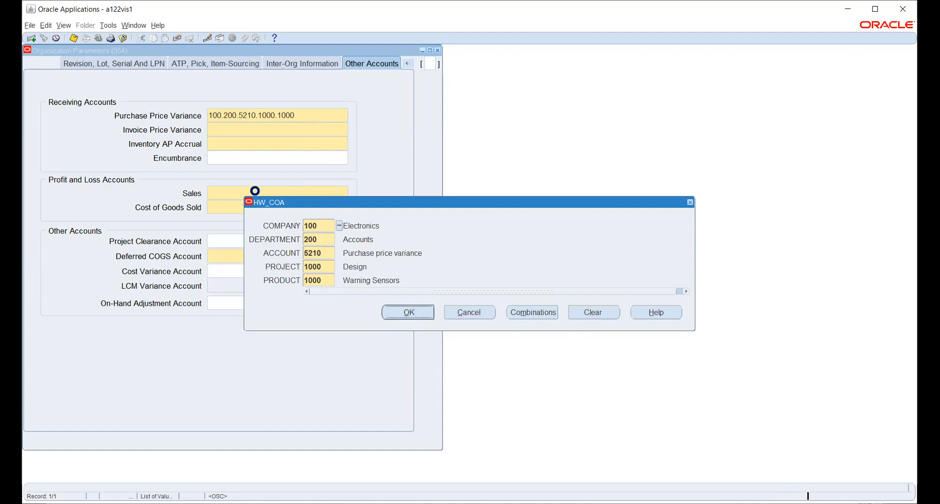
# Step: Fill Invoice Price Variance with company 100, department 200, account 5220, project 1000, product 1000
pyautogui.click(339, 226)
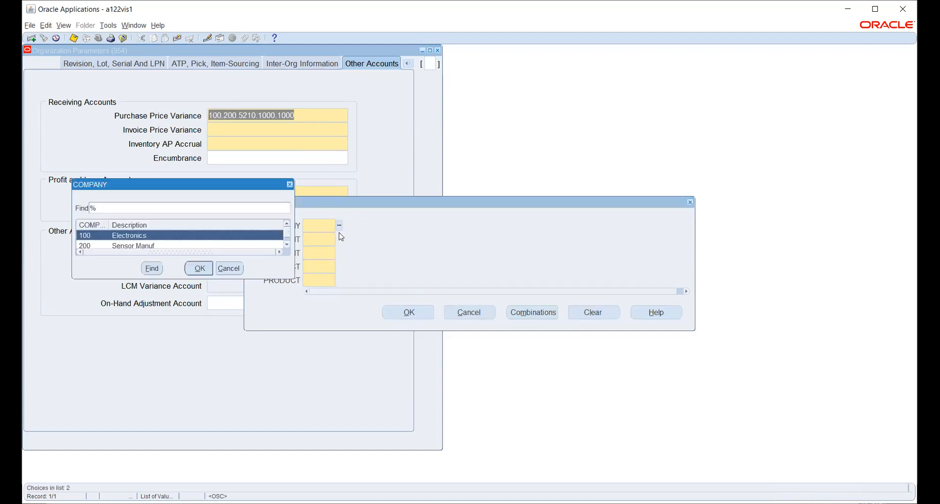
pyautogui.click(199, 269)
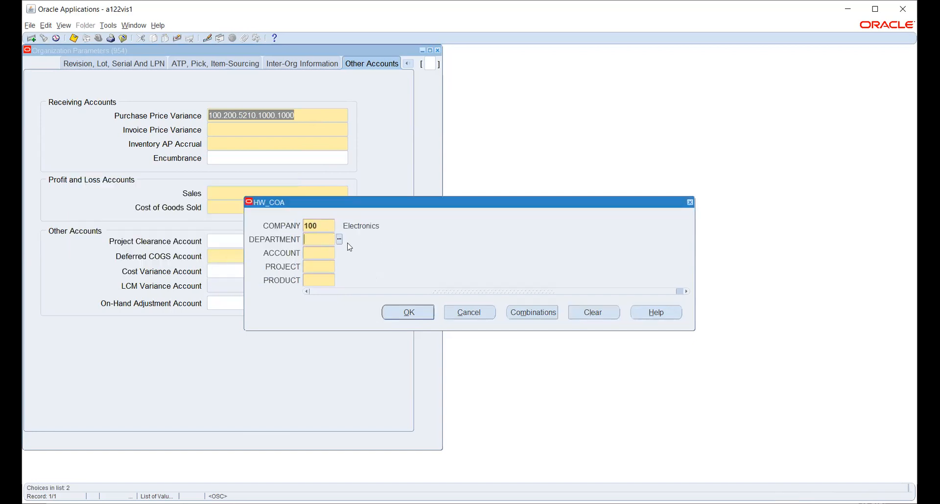
pyautogui.click(339, 240)
pyautogui.click(142, 229)
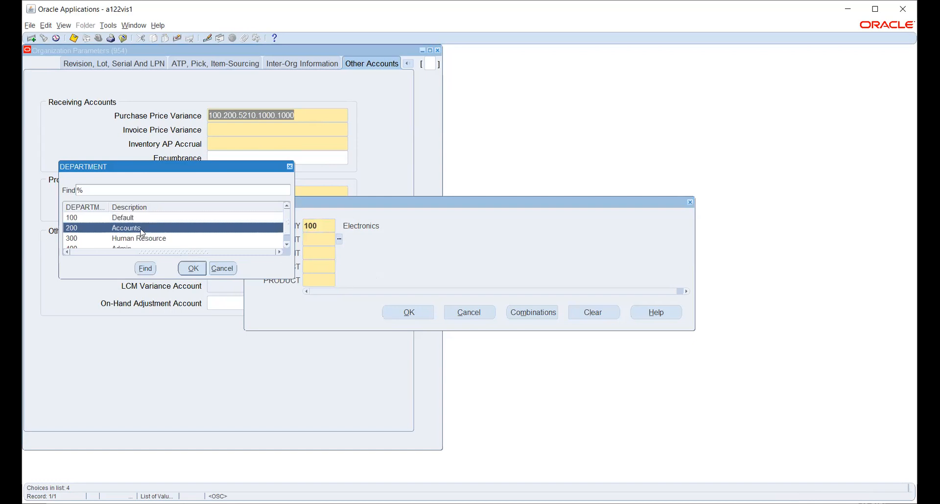
pyautogui.click(194, 267)
pyautogui.click(339, 254)
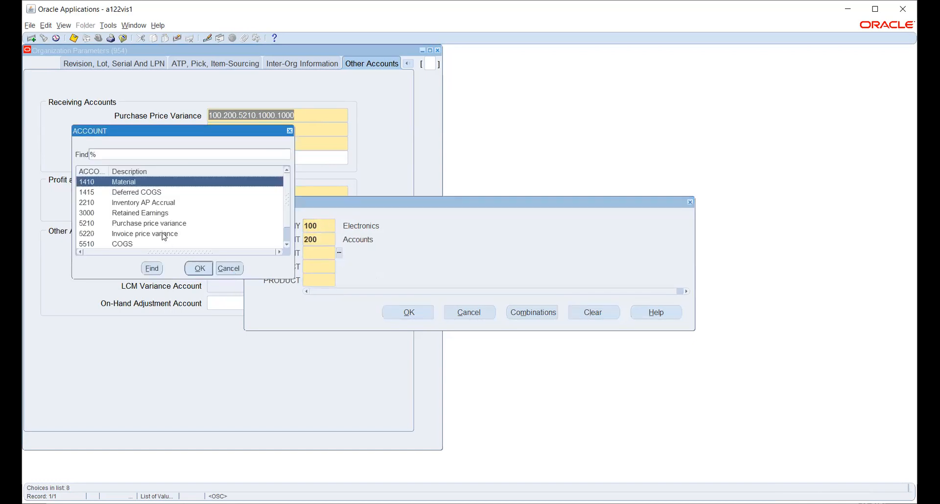
pyautogui.click(146, 234)
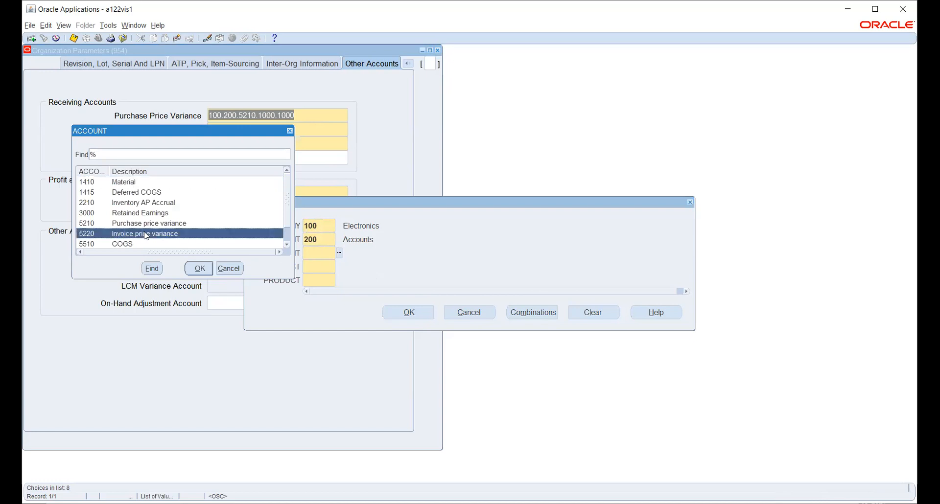
pyautogui.click(200, 269)
pyautogui.click(339, 267)
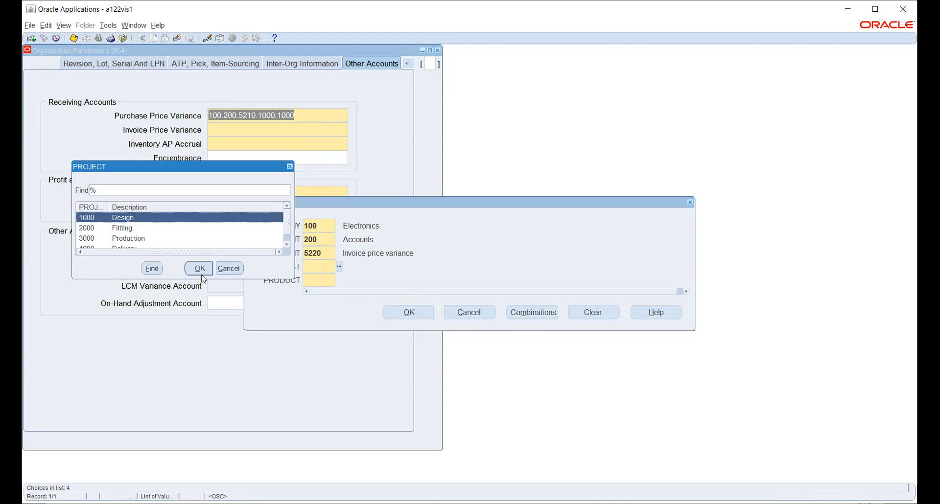
pyautogui.click(192, 266)
pyautogui.click(341, 279)
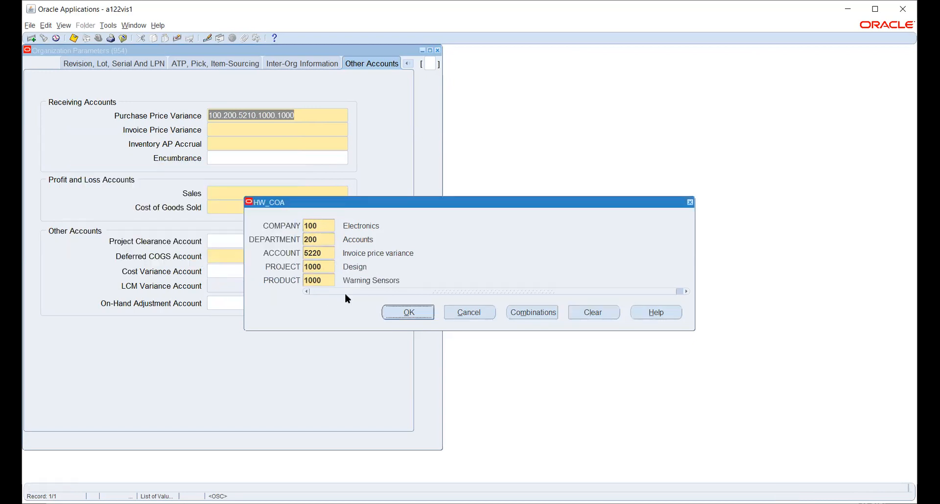
pyautogui.click(333, 145)
pyautogui.click(339, 226)
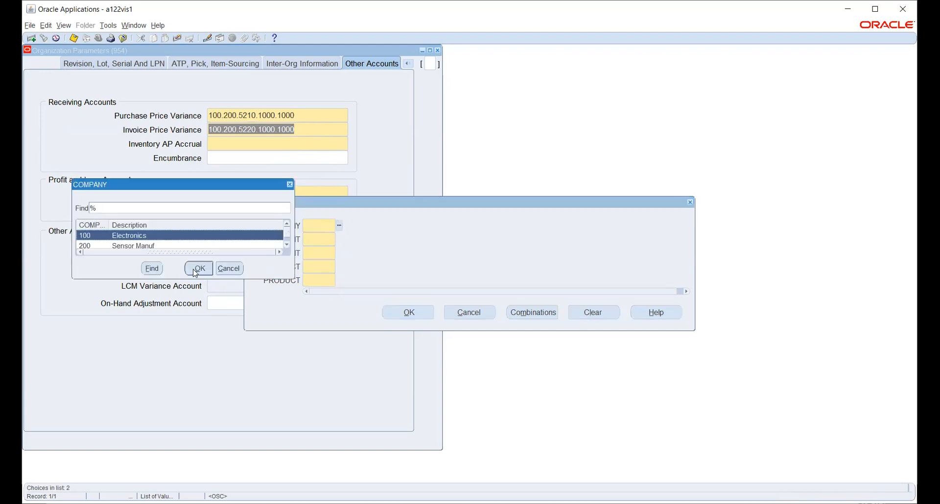
# Step: Fill Inventory AP Accrual with company 100, department 200, account 2210, project 1000, product 1000
pyautogui.click(196, 269)
pyautogui.click(339, 241)
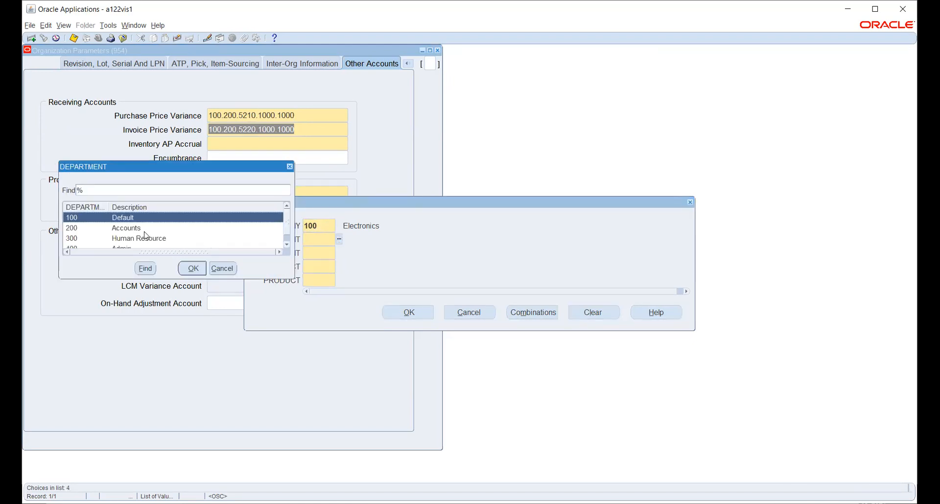
pyautogui.click(145, 229)
pyautogui.click(192, 269)
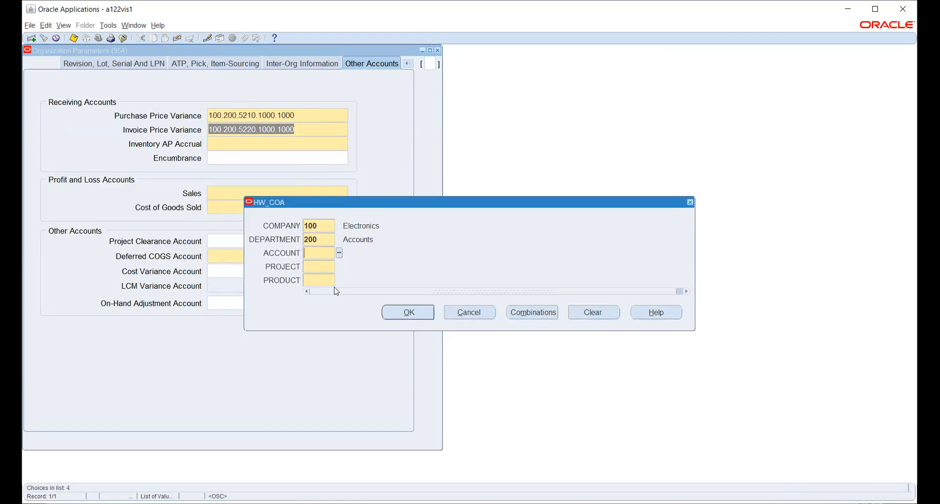
pyautogui.click(339, 254)
pyautogui.click(165, 205)
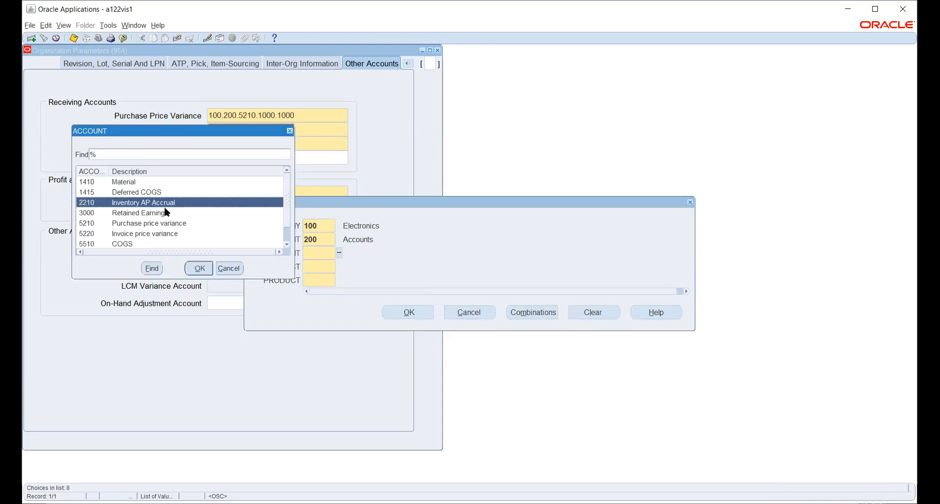
pyautogui.click(199, 268)
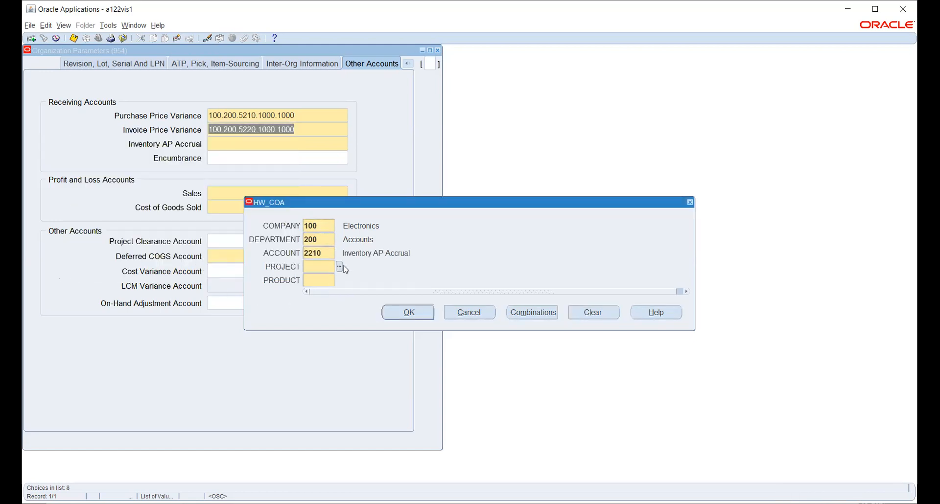
pyautogui.click(339, 266)
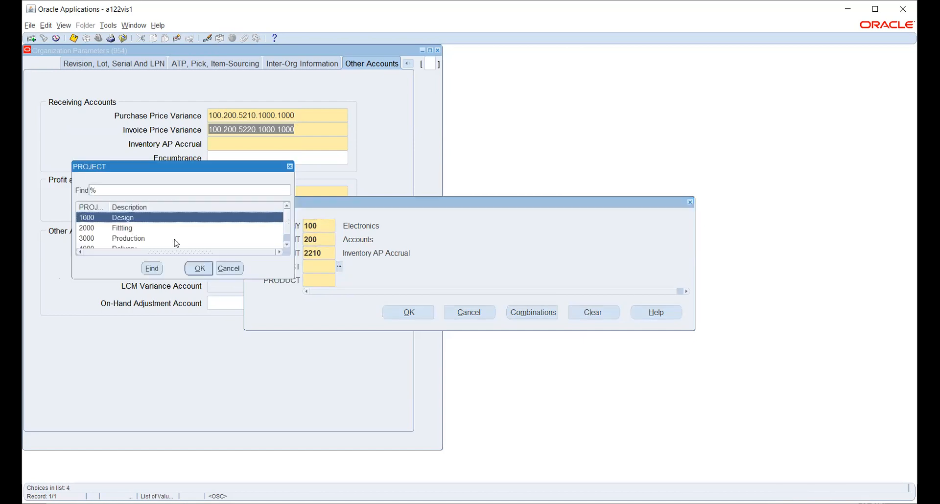
pyautogui.click(200, 269)
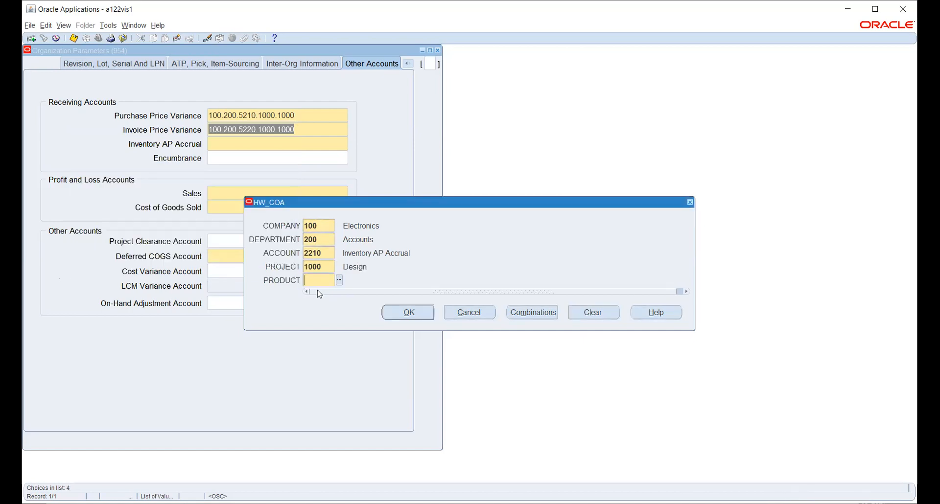
pyautogui.click(339, 281)
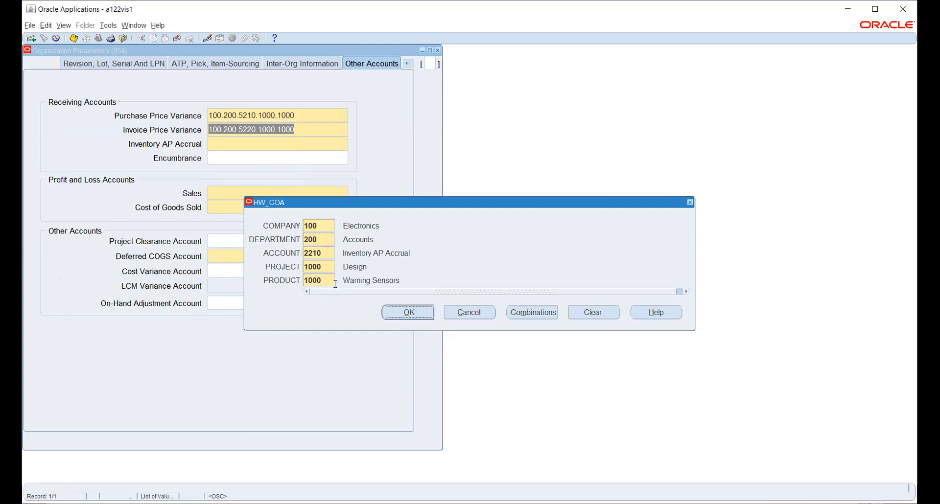
pyautogui.click(408, 313)
pyautogui.click(467, 312)
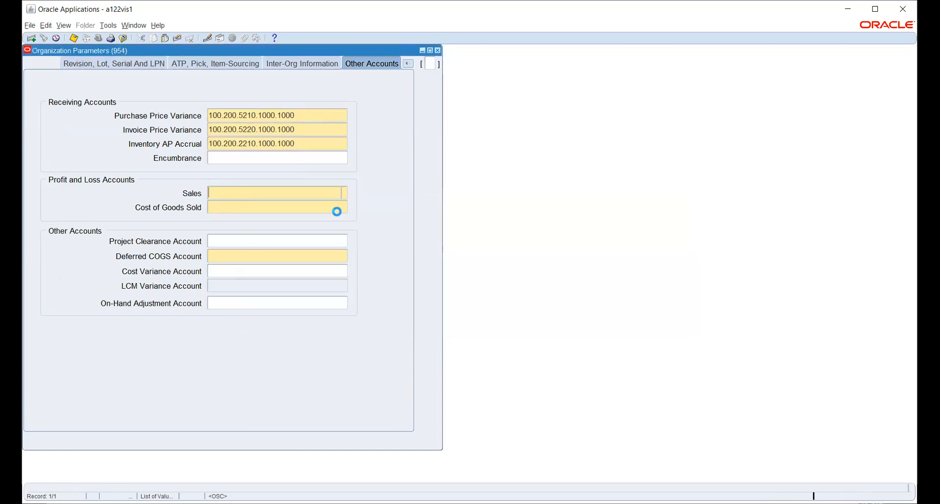
# Step: Fill the Sales account with company 100, department 200, account 5510, project 1000, product 1000
pyautogui.click(340, 225)
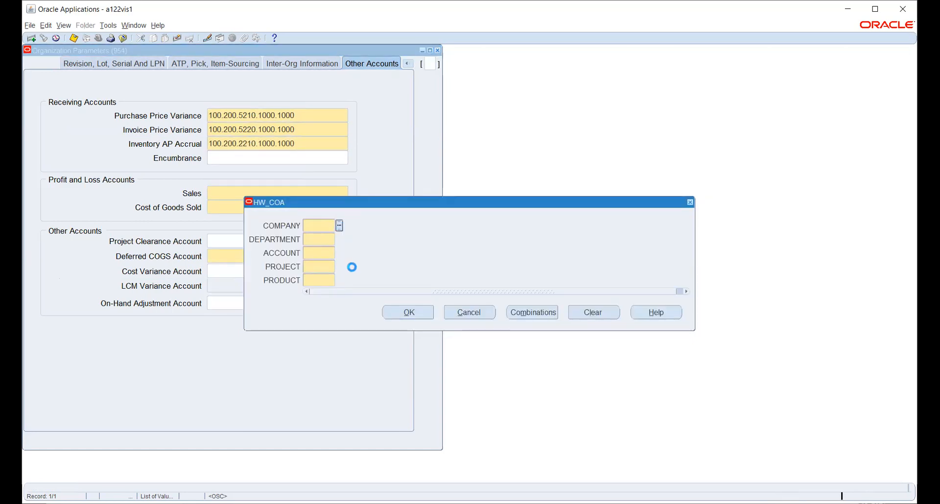
pyautogui.click(206, 269)
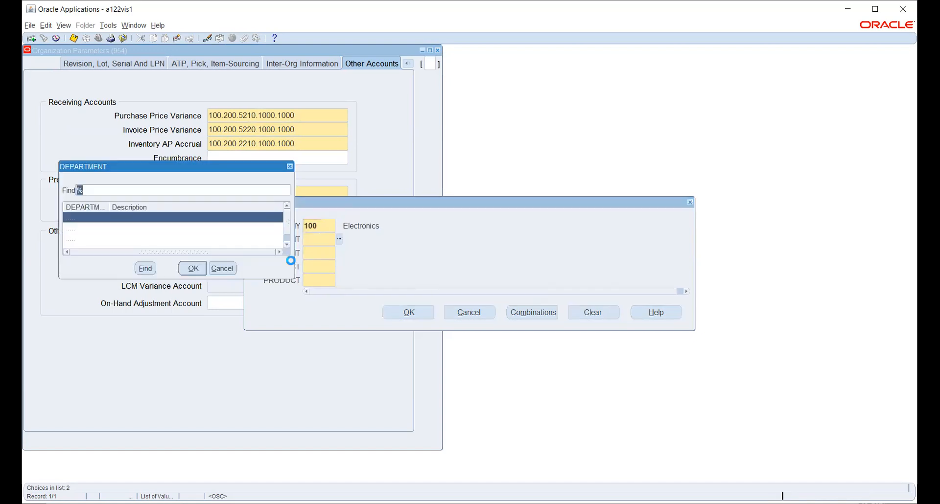
pyautogui.click(139, 229)
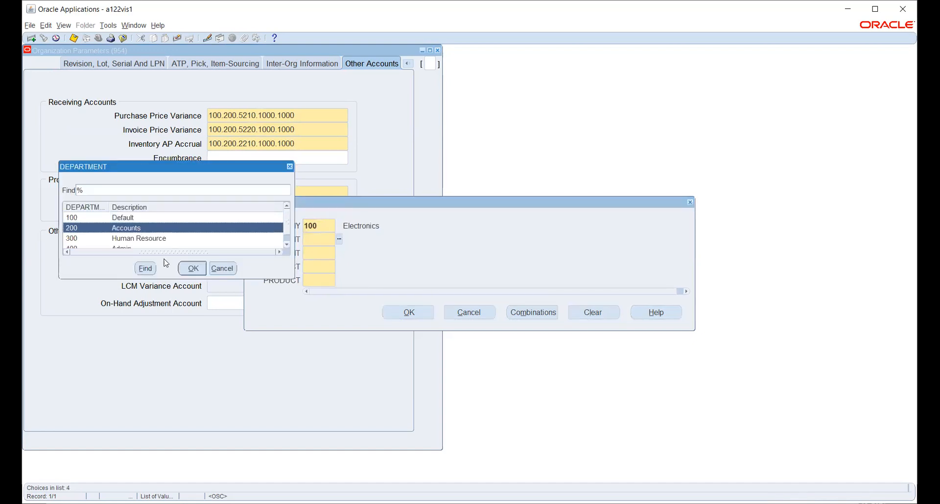
pyautogui.click(192, 269)
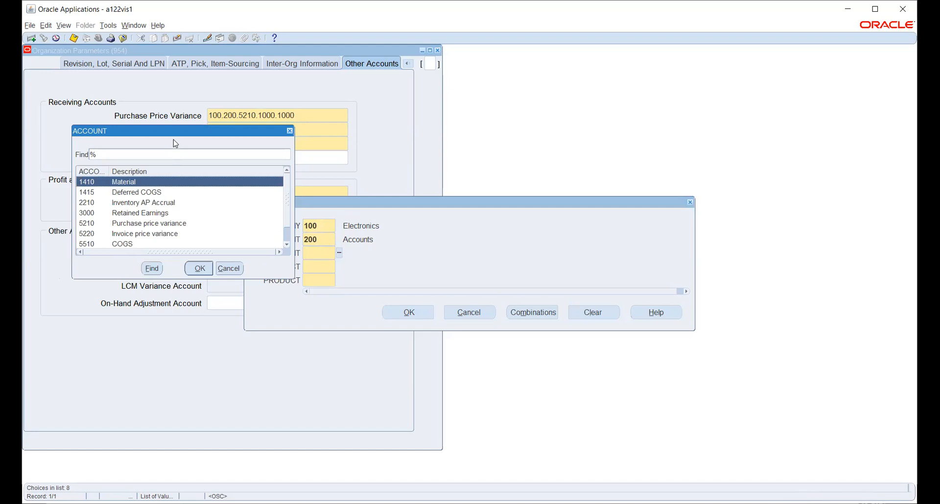
pyautogui.moveTo(176, 130); pyautogui.dragTo(434, 118)
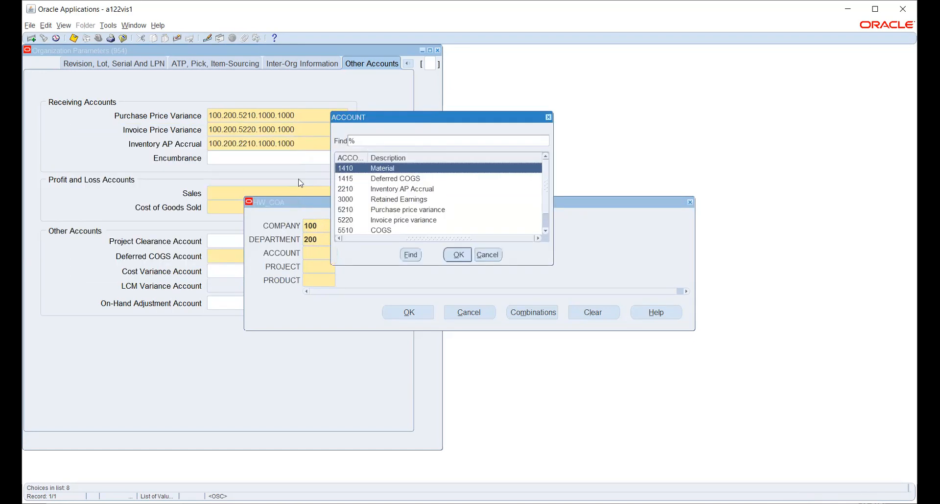
pyautogui.scroll(-1, 458, 203)
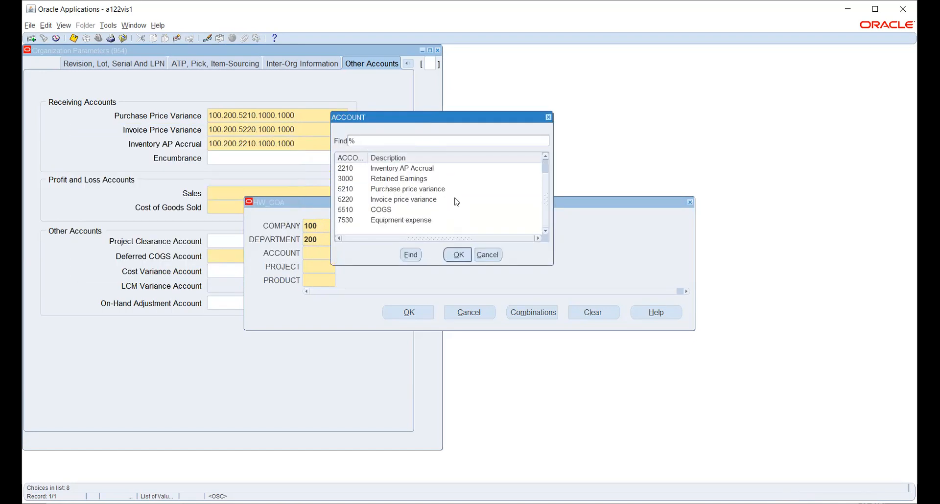
pyautogui.click(373, 210)
pyautogui.click(467, 256)
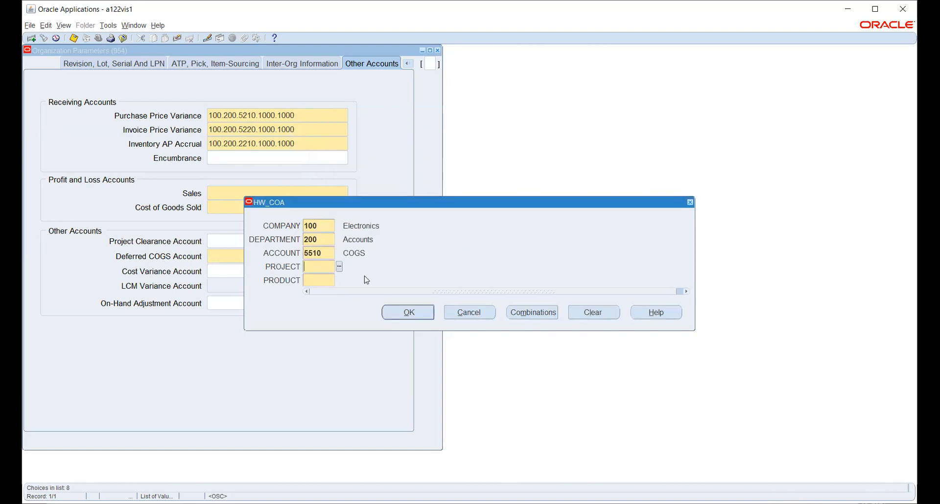
pyautogui.click(338, 267)
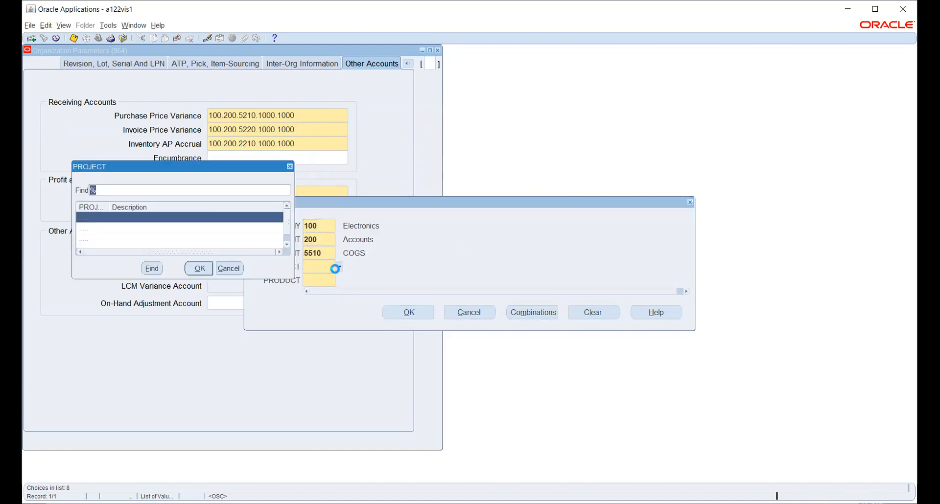
pyautogui.click(199, 269)
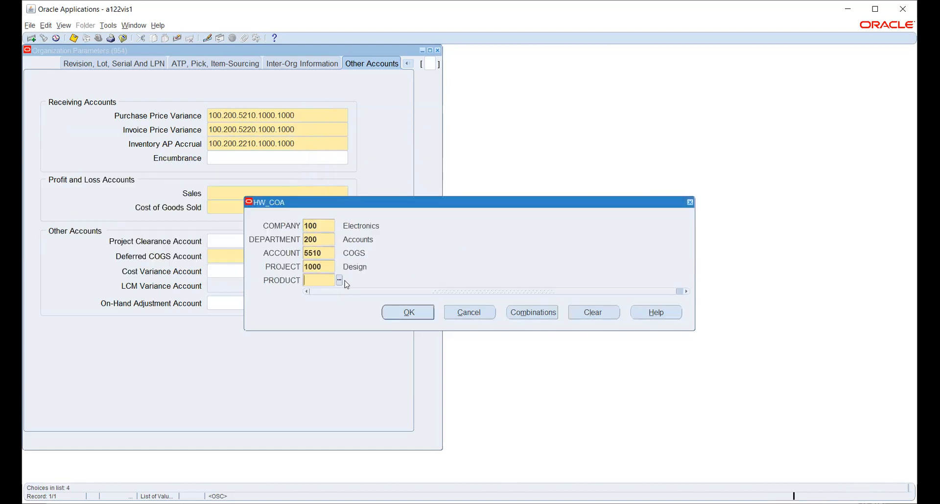
pyautogui.click(340, 280)
pyautogui.click(402, 313)
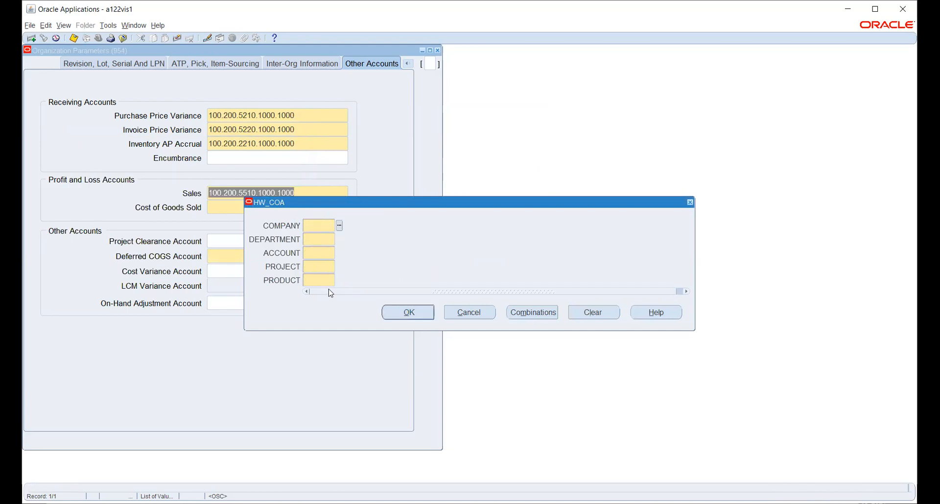
# Step: For Cost of Goods Sold, choose company 100 Electronics, department 200 Accounts and account 5510 COGS
pyautogui.click(339, 226)
pyautogui.click(211, 272)
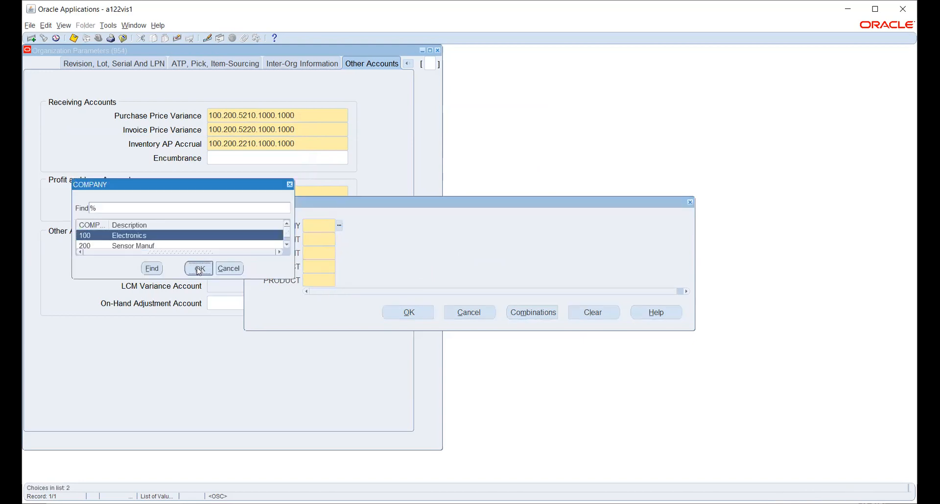
pyautogui.click(339, 239)
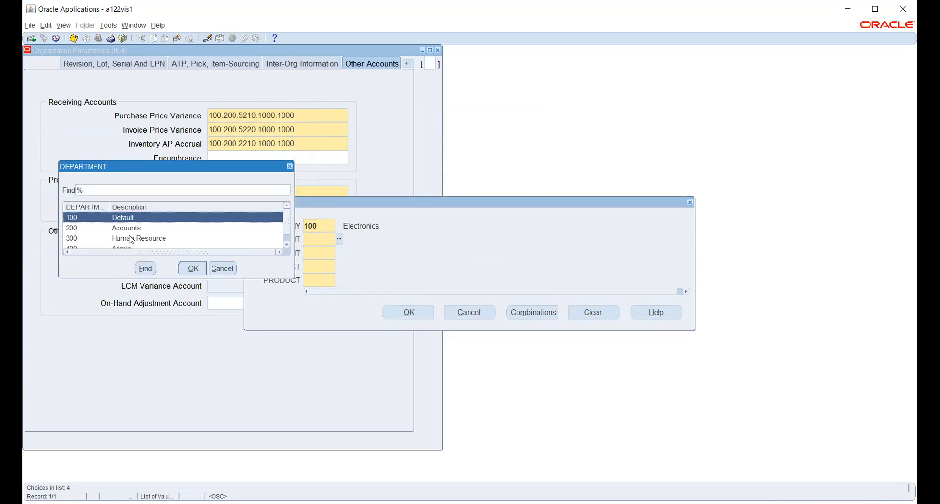
pyautogui.click(130, 229)
pyautogui.click(194, 270)
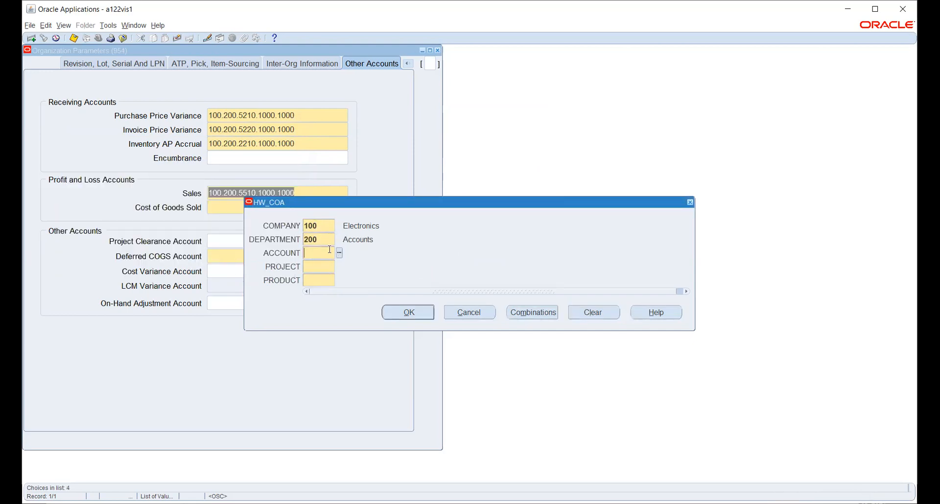
pyautogui.click(339, 253)
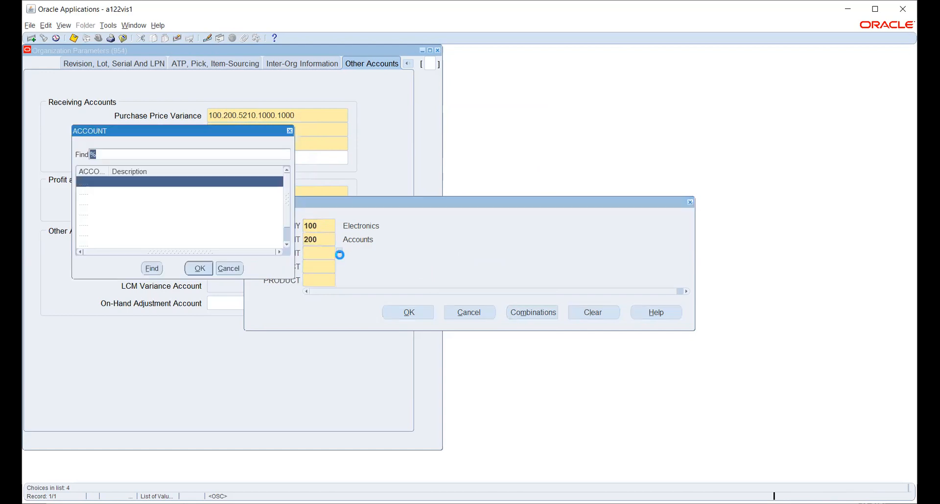
pyautogui.scroll(-1, 158, 227)
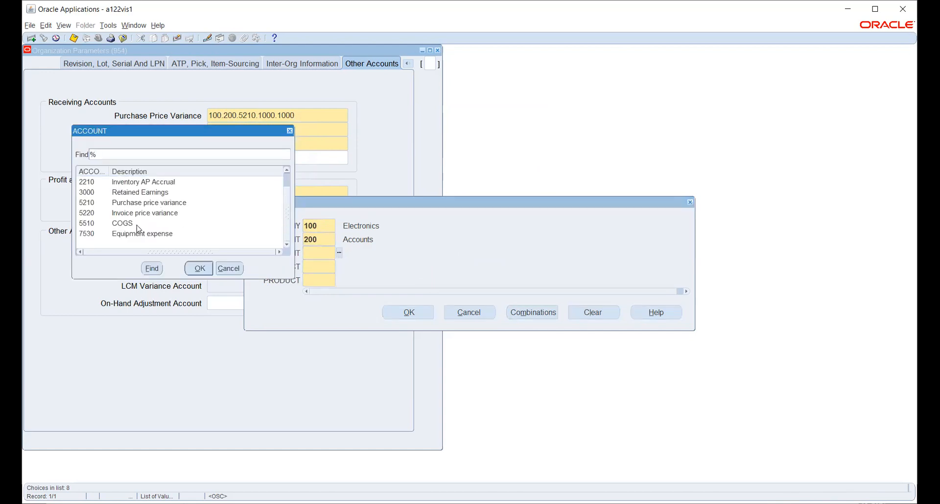
pyautogui.click(136, 224)
pyautogui.click(197, 269)
# Step: Complete the combination with project 1000 Design and product 1000 Warning Sensors, then accept it
pyautogui.click(339, 267)
pyautogui.click(196, 267)
pyautogui.click(340, 281)
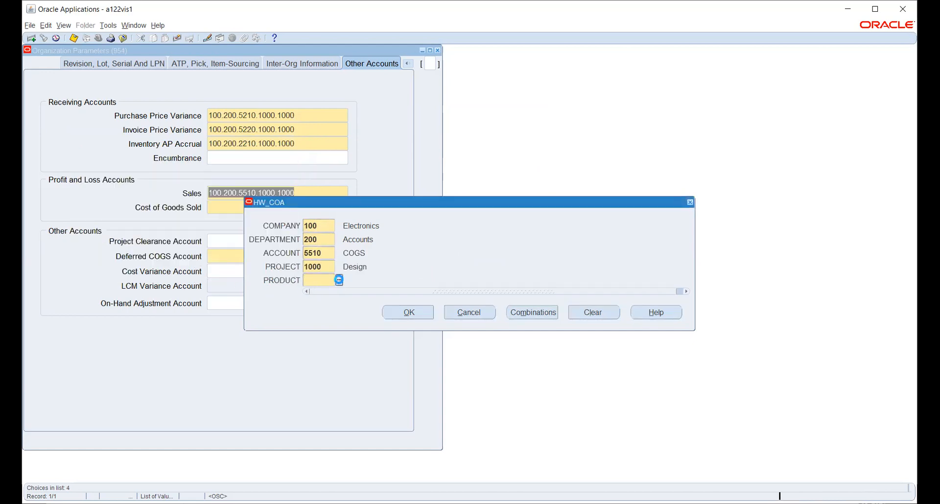
pyautogui.click(409, 314)
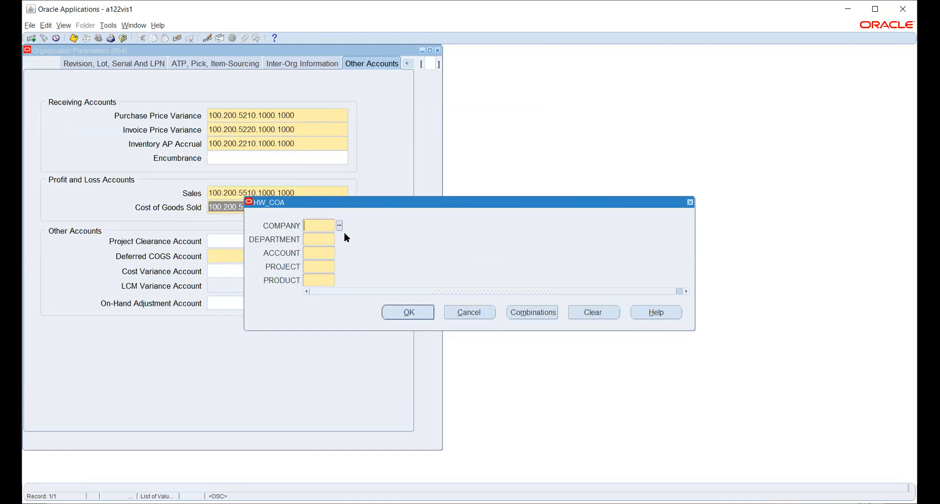
pyautogui.click(445, 309)
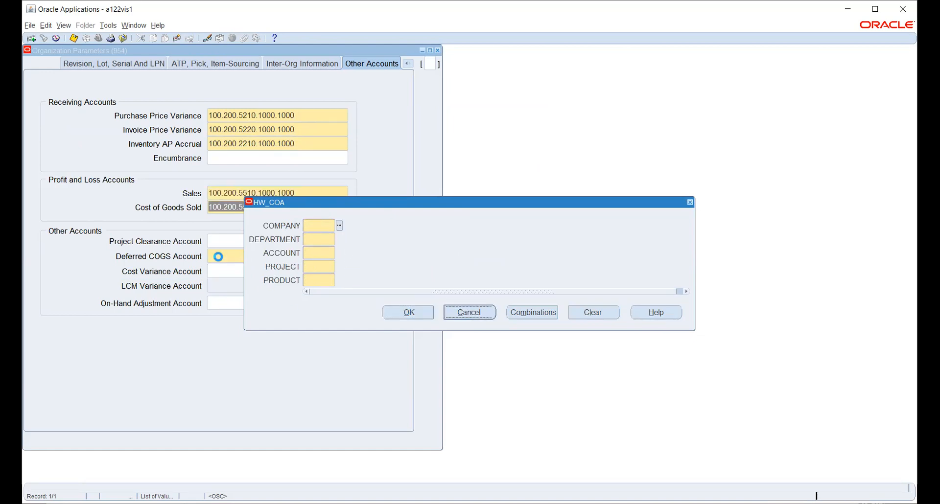
pyautogui.click(322, 243)
# Step: For Deferred COGS, select company 100, department 200 Accounts and account 1415 Deferred COGS
pyautogui.click(339, 226)
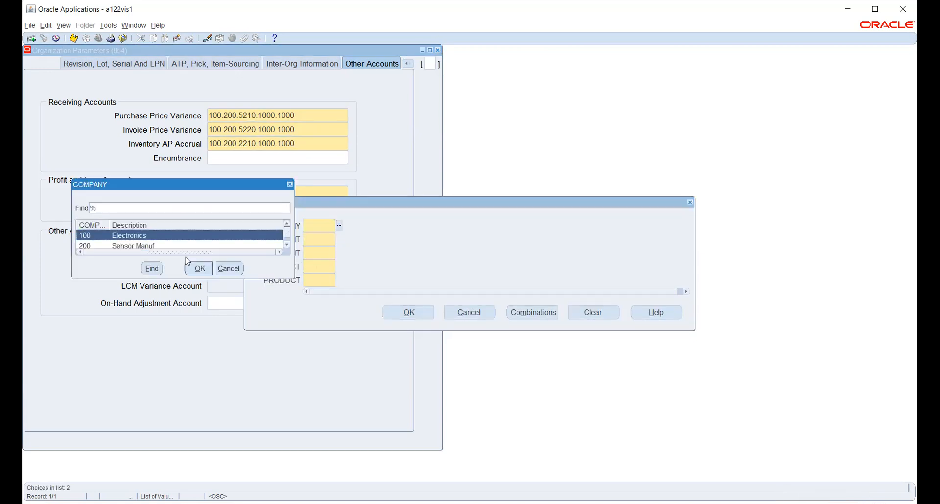
pyautogui.click(198, 269)
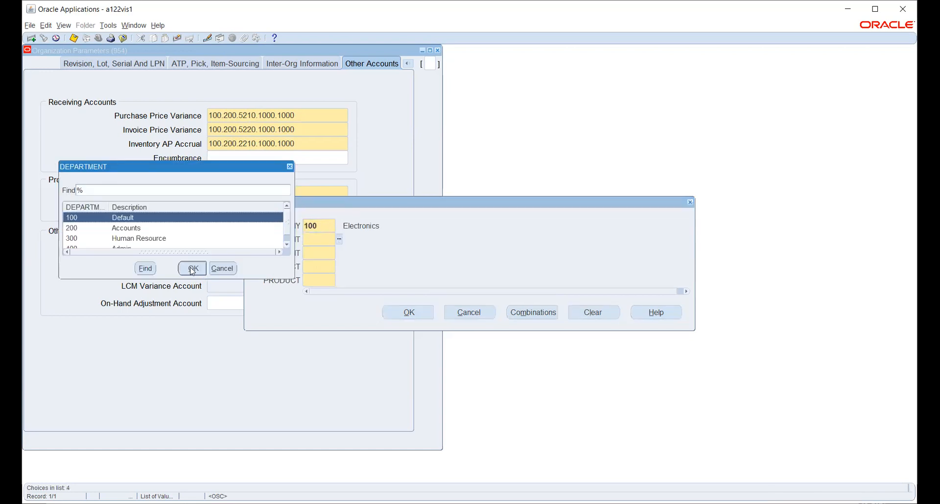
pyautogui.click(157, 230)
pyautogui.click(197, 269)
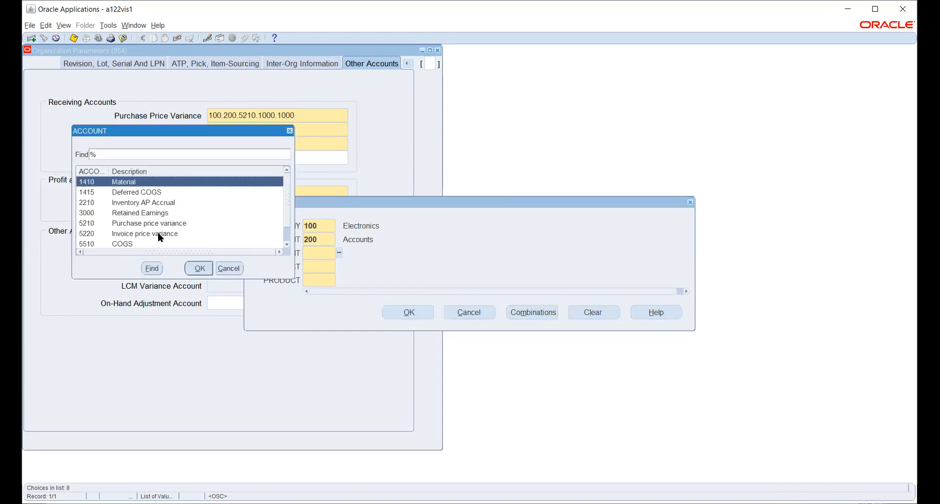
pyautogui.scroll(-1, 160, 238)
pyautogui.scroll(1, 163, 236)
pyautogui.click(132, 194)
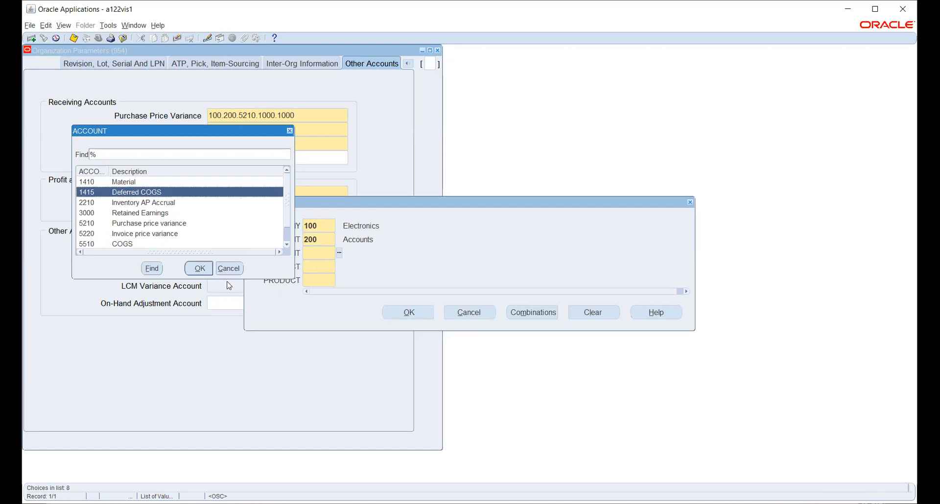
pyautogui.click(196, 269)
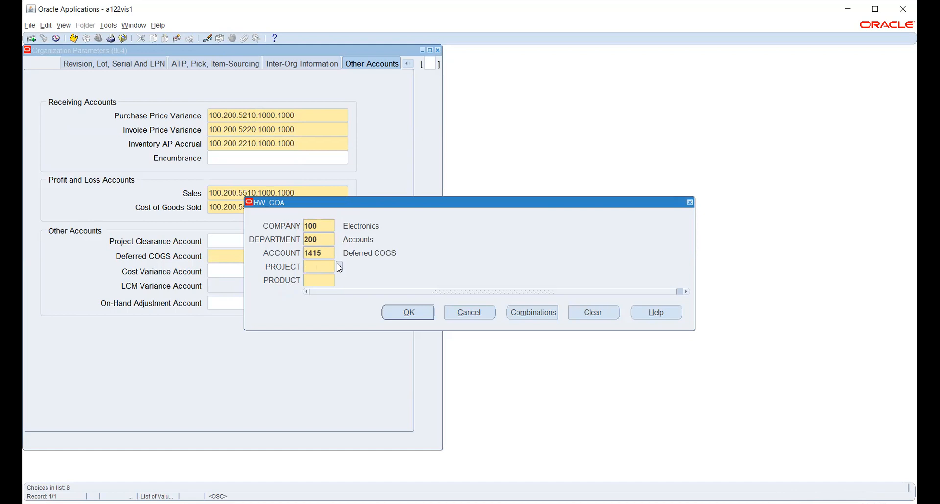
# Step: Finish with project 1000 Design and product 1000, then accept 100.200.1415.1000.1000
pyautogui.click(338, 267)
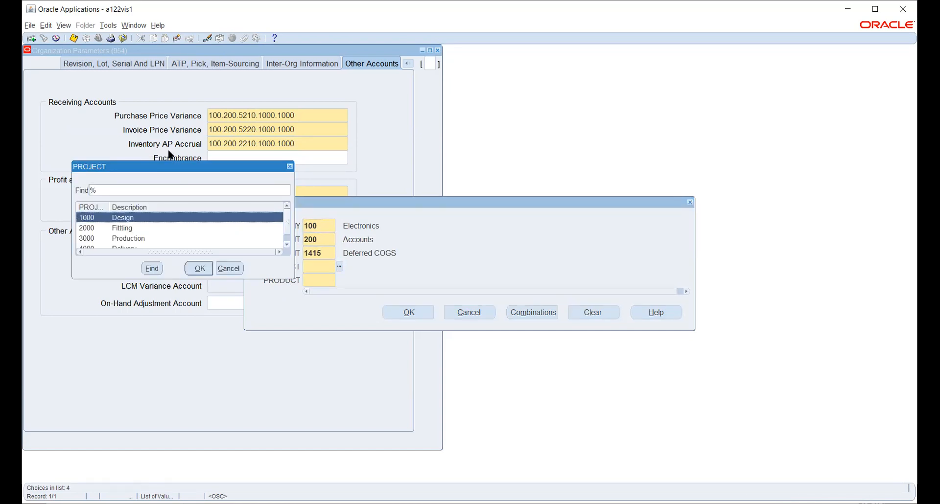
pyautogui.click(197, 268)
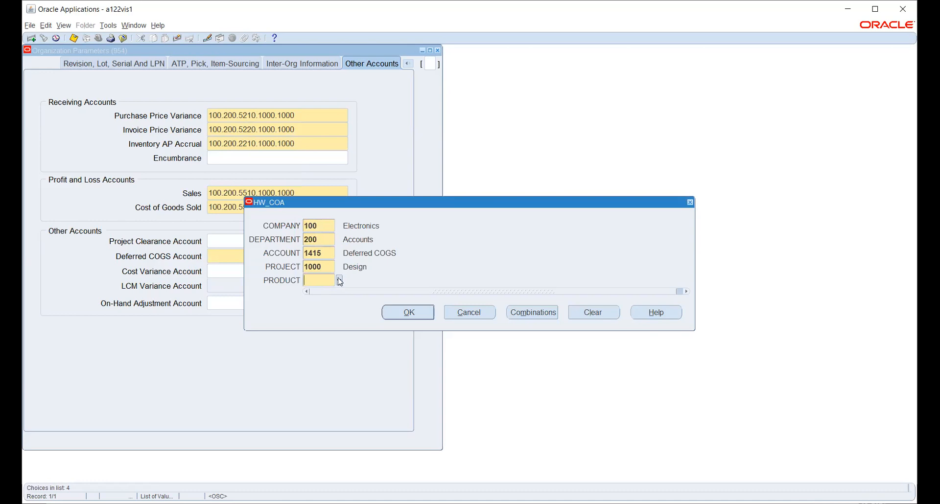
pyautogui.click(340, 282)
pyautogui.click(406, 315)
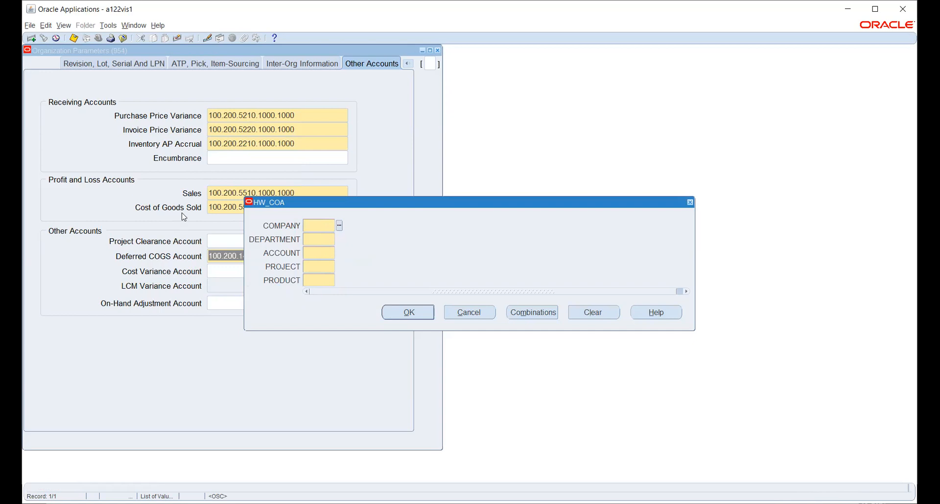
# Step: Discard the empty account dialog, save organization parameters, and acknowledge the costing method note
pyautogui.click(461, 314)
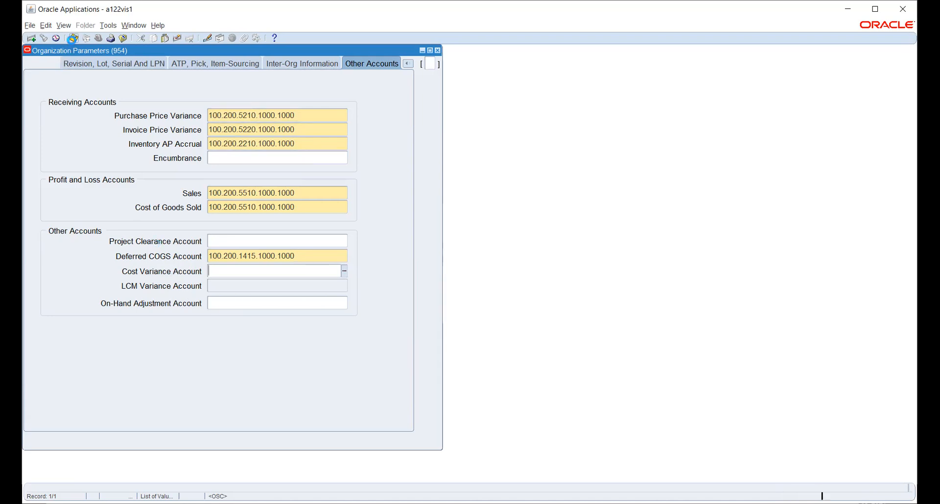
pyautogui.click(72, 39)
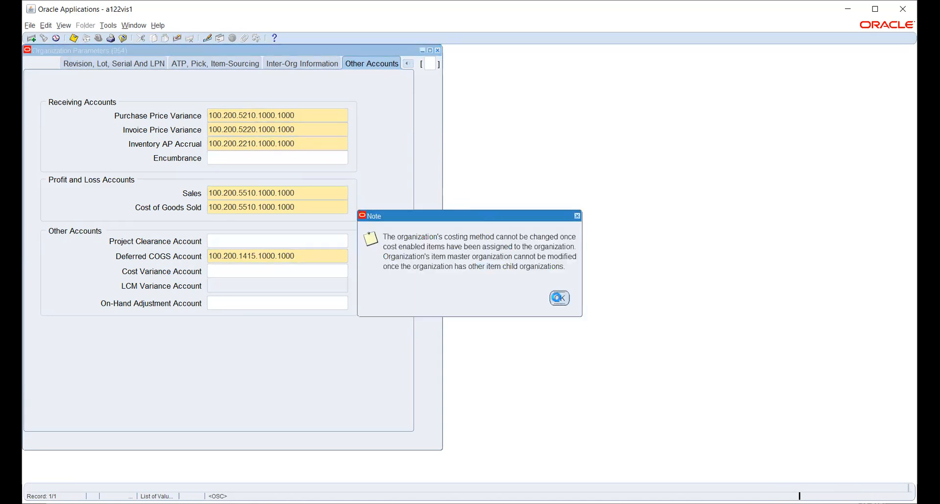
pyautogui.click(548, 297)
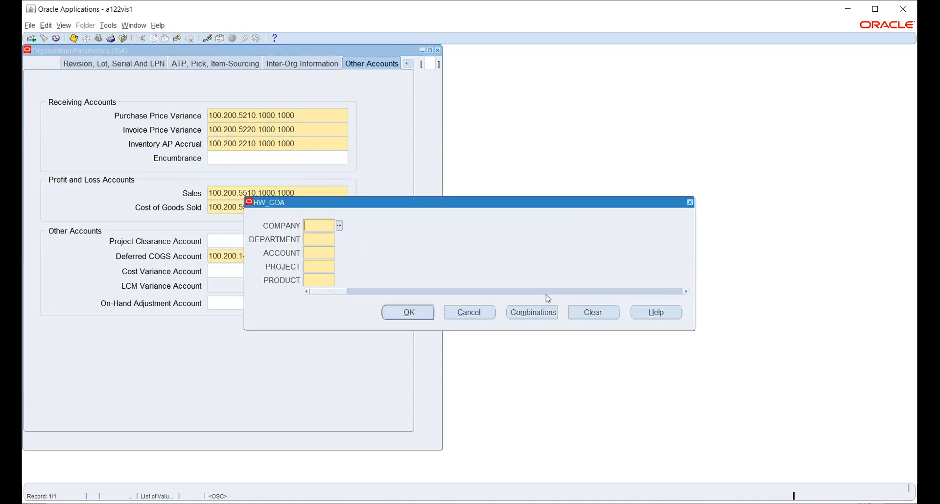
pyautogui.click(469, 312)
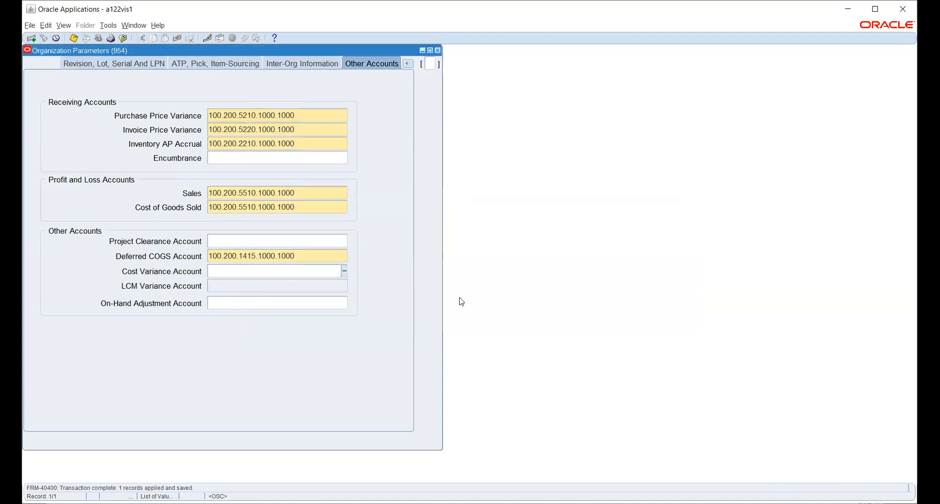
# Step: Reopen Inventory Information through Others, then close the parameters and HW_INV organization forms
pyautogui.click(438, 51)
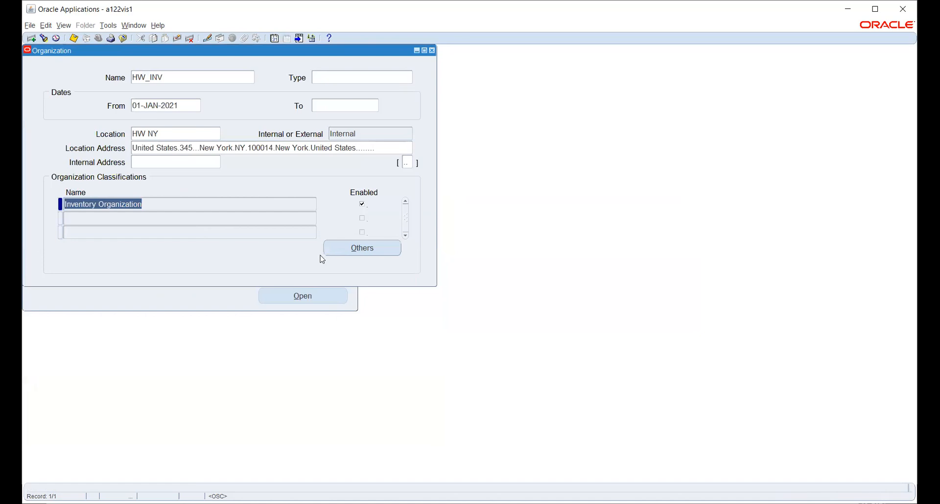
pyautogui.click(357, 248)
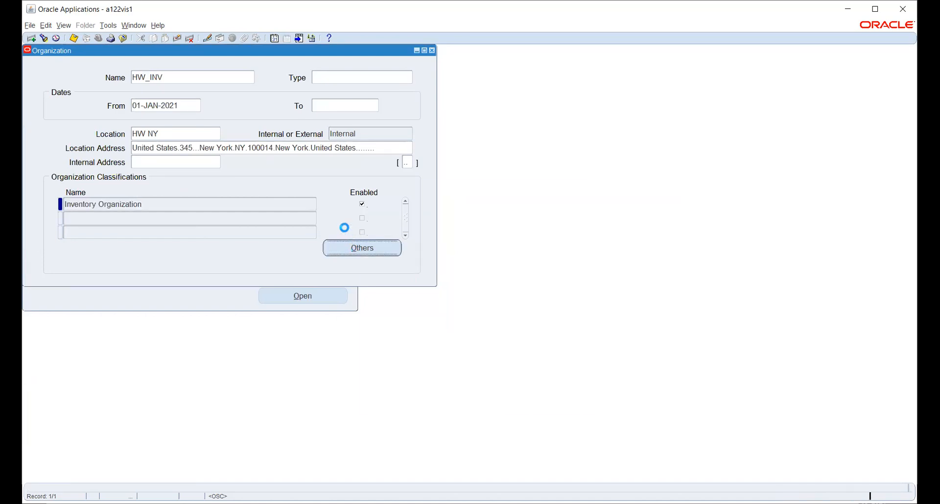
pyautogui.click(403, 264)
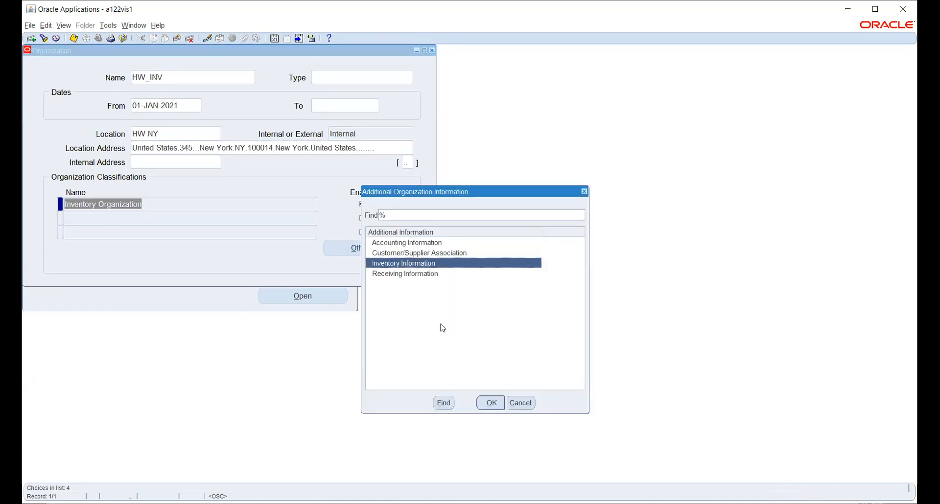
pyautogui.click(490, 403)
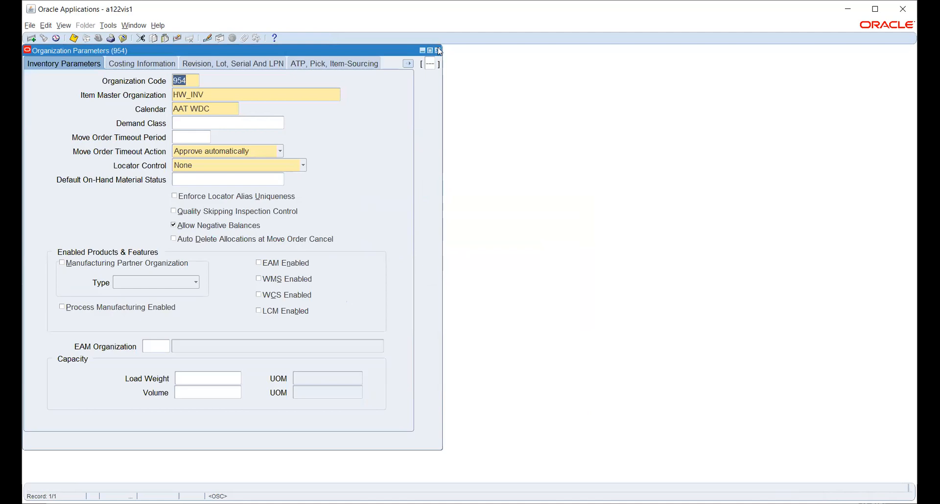
pyautogui.click(437, 51)
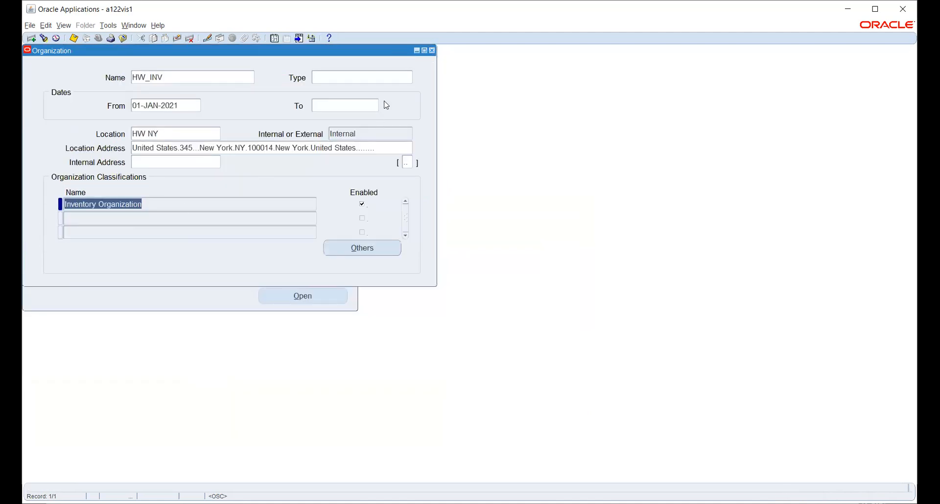
pyautogui.click(174, 77)
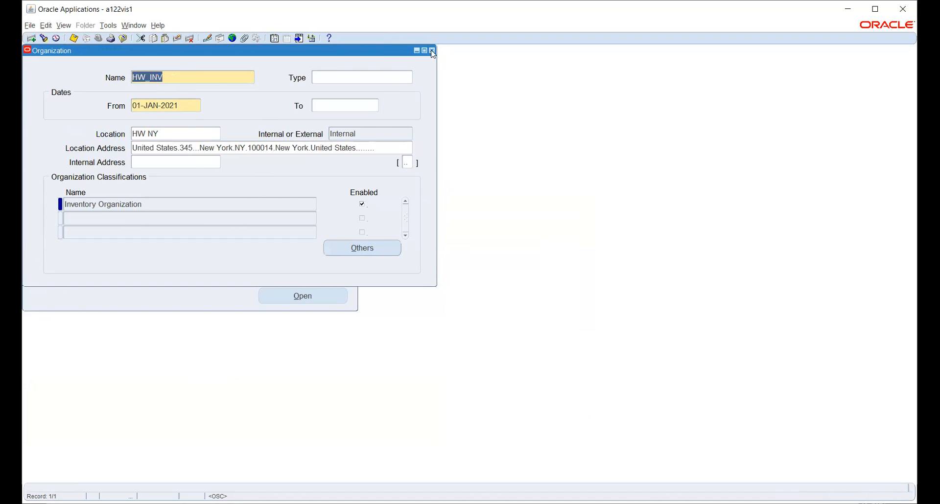
pyautogui.click(433, 51)
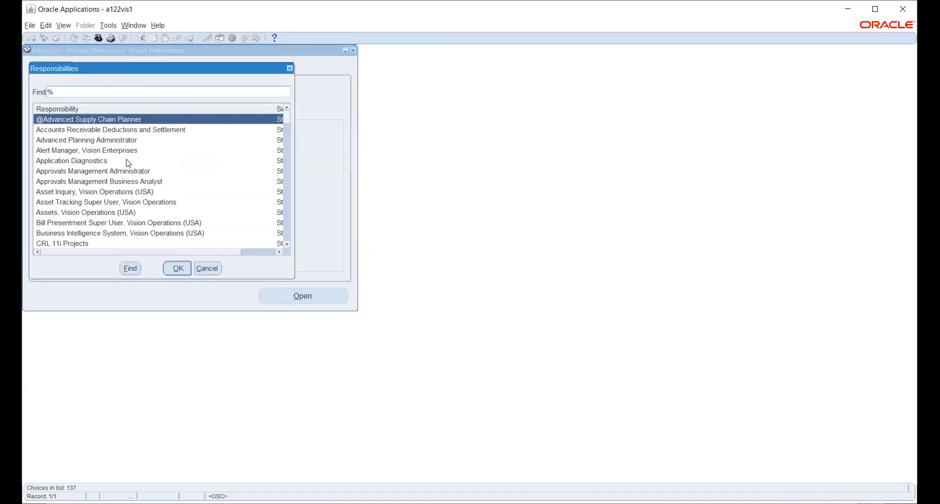
# Step: Switch to System Administrator and open Security > Responsibility > Define
pyautogui.press('Return')
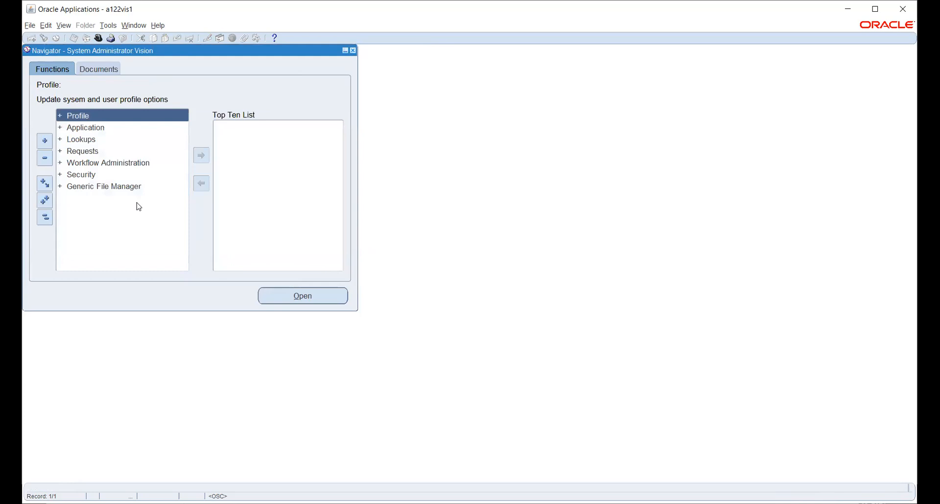
pyautogui.press('Down')
pyautogui.press('Down')
pyautogui.press('Down')
pyautogui.press('Down')
pyautogui.press('Down')
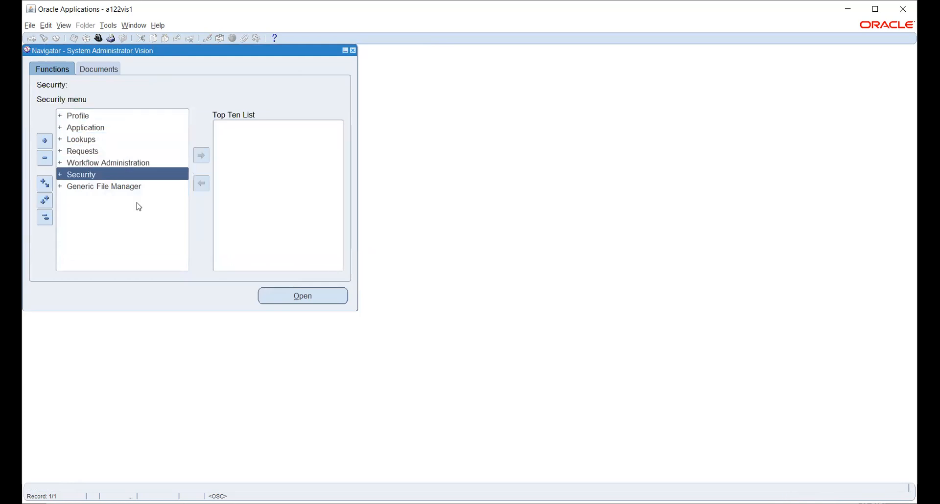
pyautogui.press('Return')
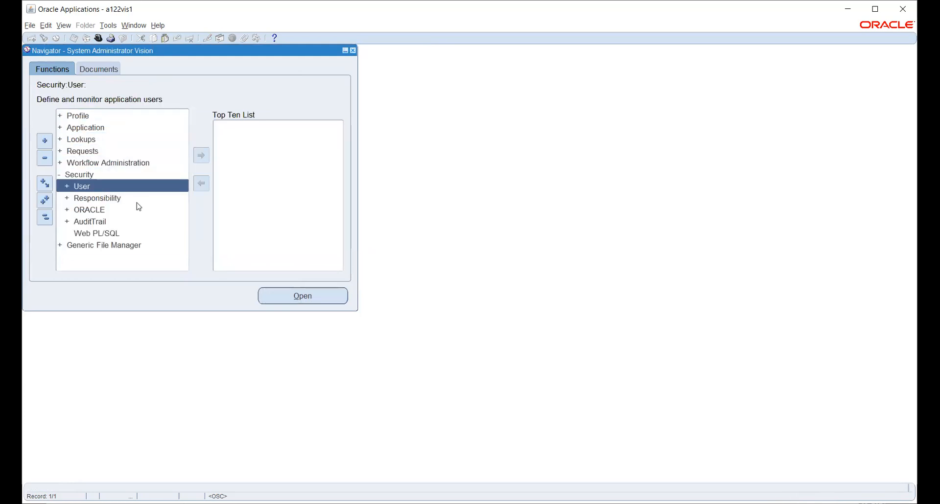
pyautogui.press('Down')
pyautogui.press('Return')
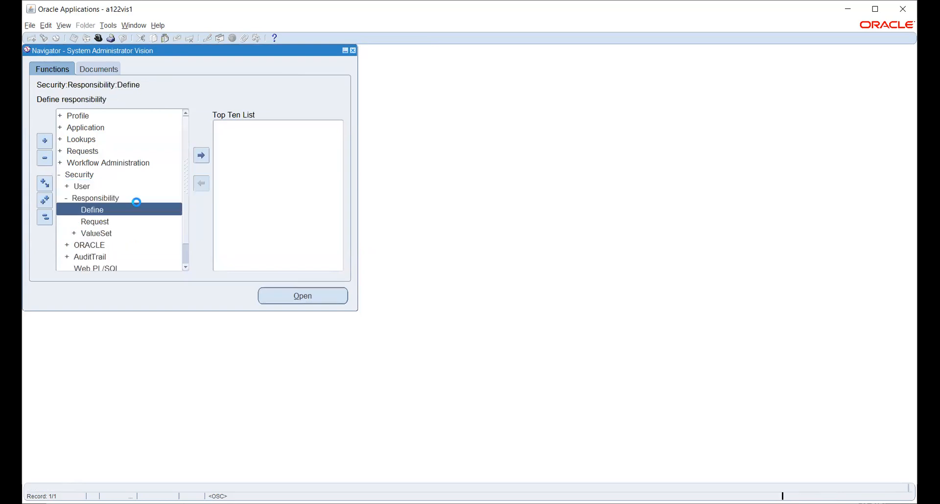
pyautogui.press('Return')
# Step: Find and load the Payables, Vision Operations (USA) responsibility as a reference
pyautogui.click(44, 41)
pyautogui.write('pay%')
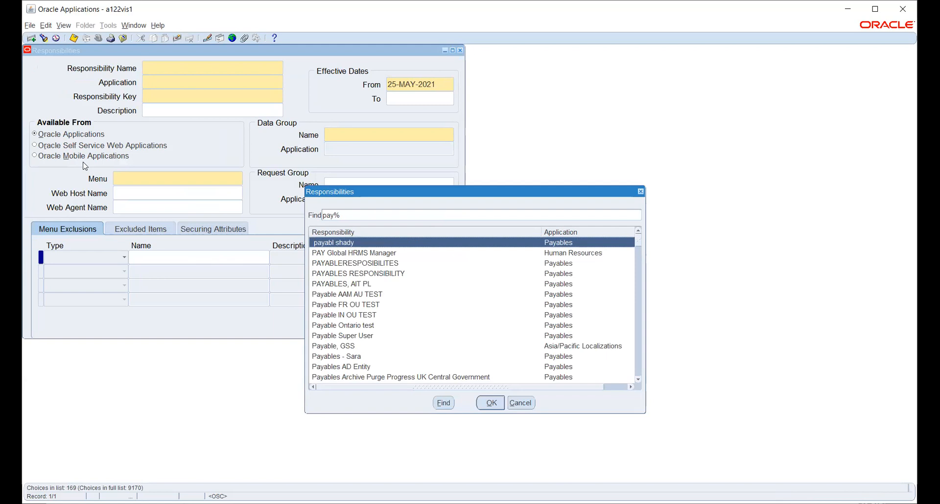
pyautogui.click(387, 216)
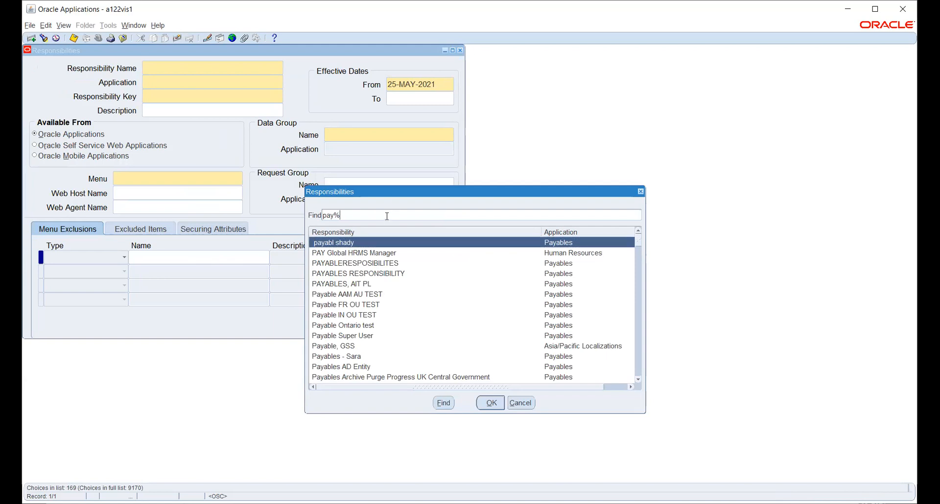
pyautogui.write('vis%')
pyautogui.press('Return')
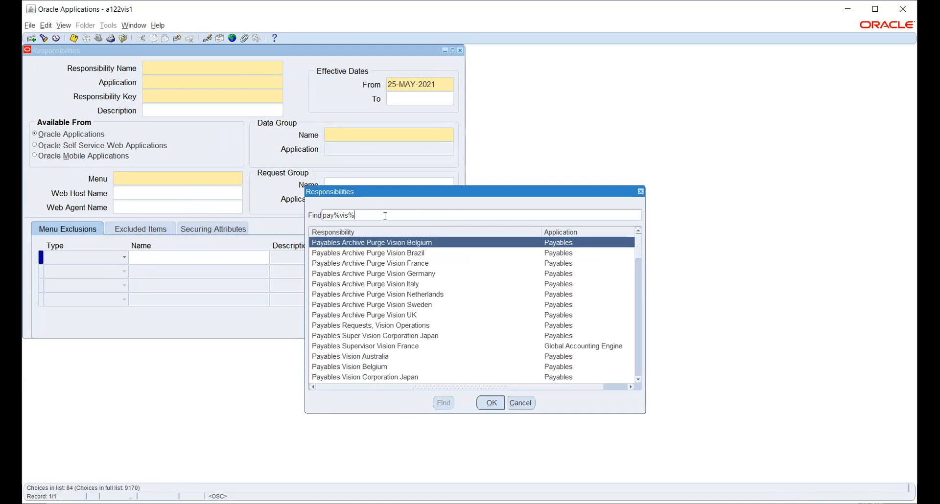
pyautogui.write('op%')
pyautogui.press('Return')
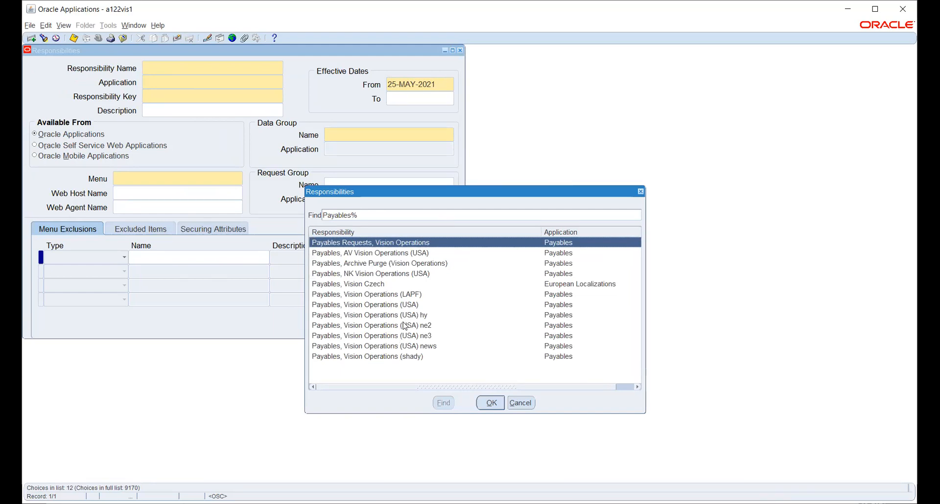
pyautogui.click(413, 304)
pyautogui.click(494, 407)
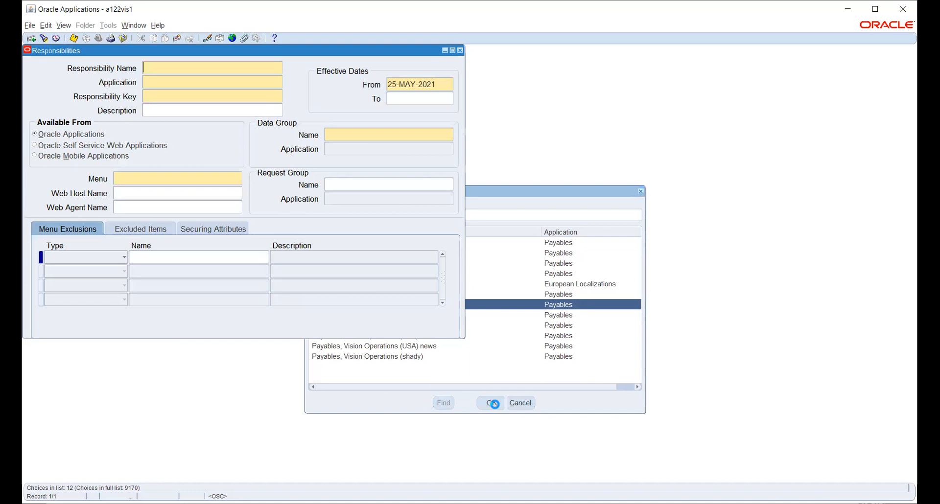
# Step: Check its AP_NAVIGATE_GUI12 menu, then start a blank new responsibility record
pyautogui.click(220, 181)
pyautogui.hotkey('ctrl', 'c')
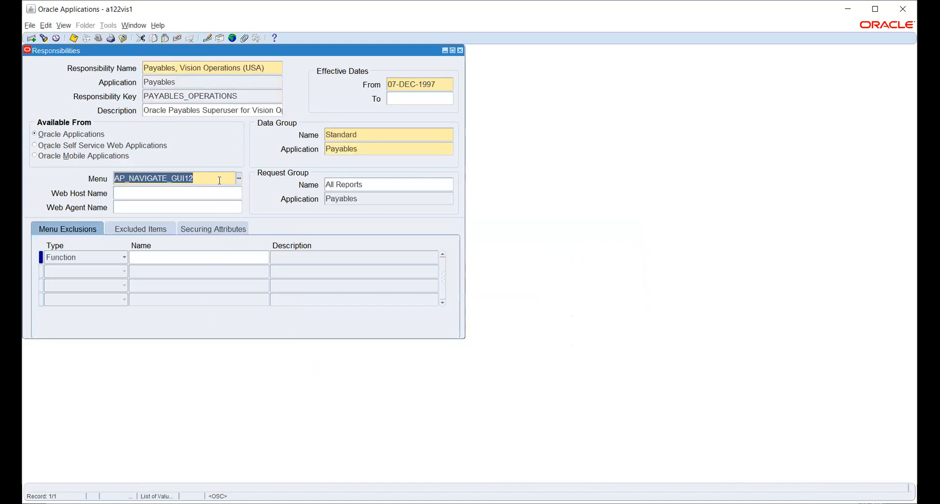
pyautogui.click(242, 66)
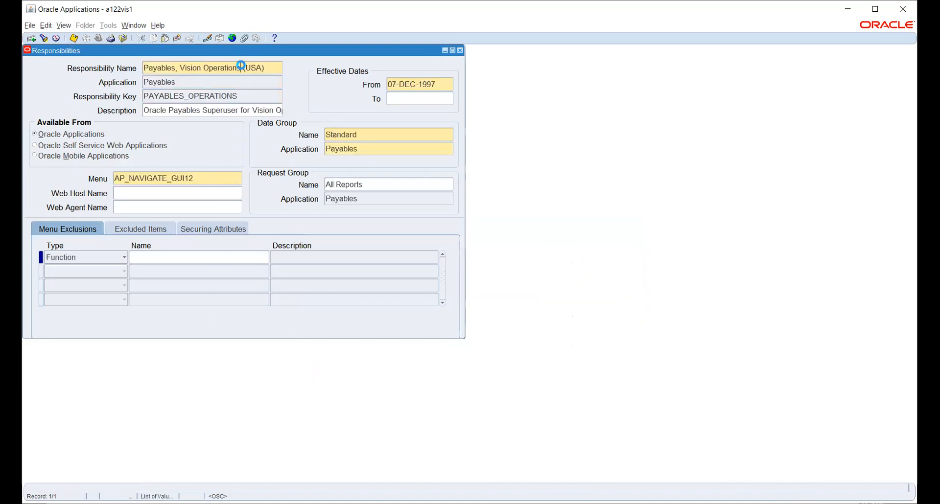
pyautogui.hotkey('ctrl', 'Down')
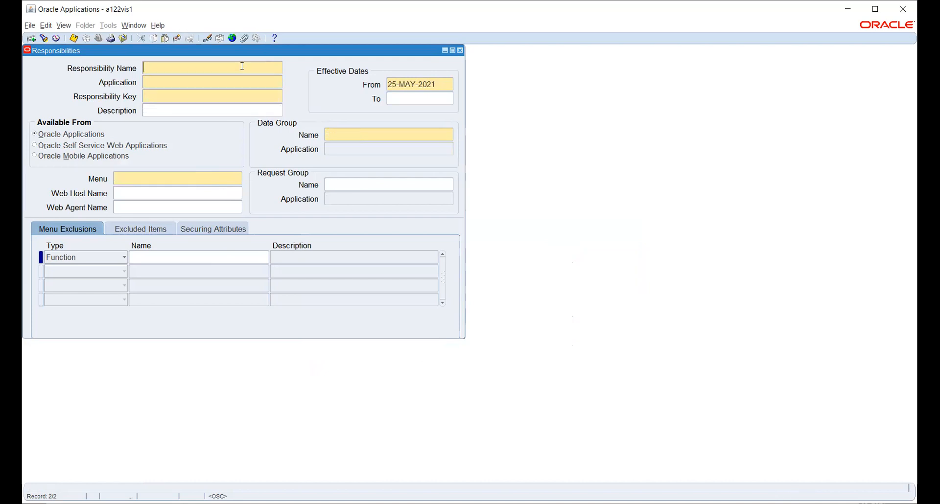
# Step: Name the responsibility HW_PAYABLES, with application Payables and key HW_PAYABLES
pyautogui.write('HW_PAYABLES')
pyautogui.press('Tab')
pyautogui.write('Payables')
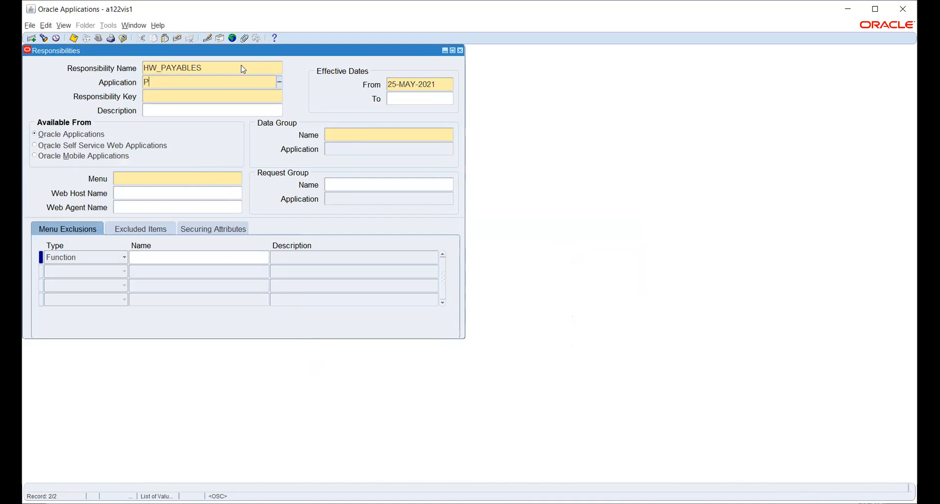
pyautogui.press('Tab')
pyautogui.write('HW_PAYAB')
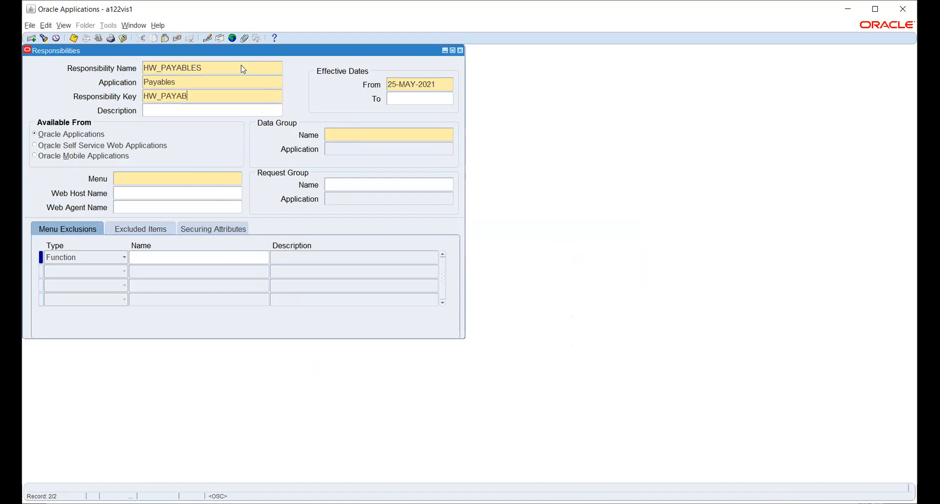
pyautogui.write('LES')
pyautogui.press('Tab')
# Step: Set data group Standard with application Payables and menu AP_NAVIGATE_GUI12
pyautogui.click(359, 134)
pyautogui.write('P')
pyautogui.press('BackSpace')
pyautogui.write('STAND')
pyautogui.press('Tab')
pyautogui.write('PAYAB')
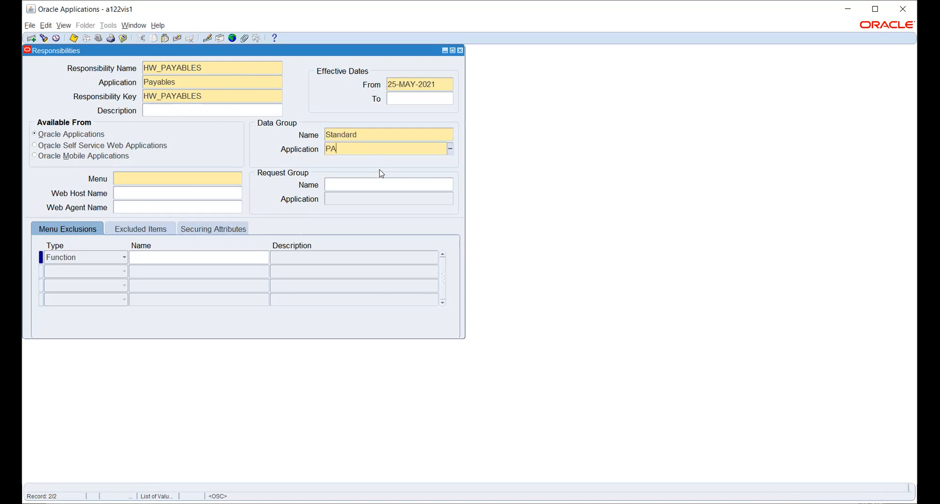
pyautogui.press('Tab')
pyautogui.hotkey('ctrl', 'v')
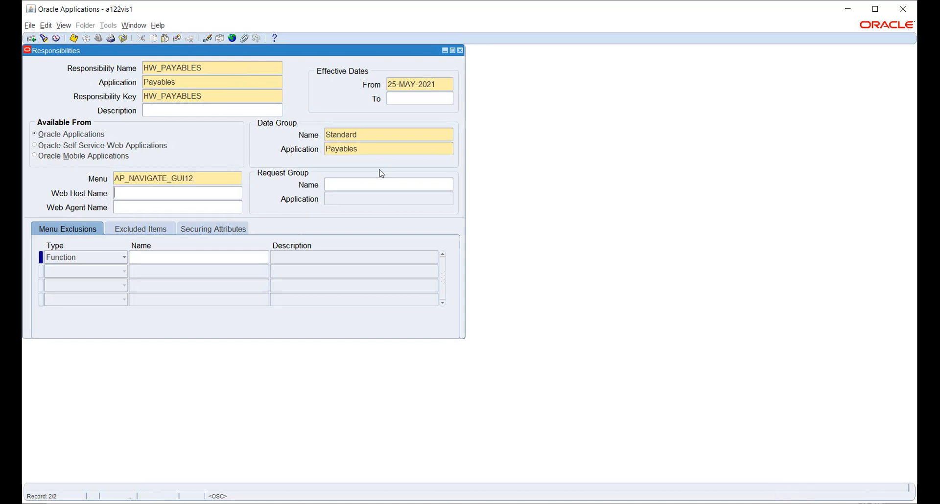
pyautogui.click(386, 185)
# Step: Assign request group All reports (Payables), save HW_PAYABLES, and close the Responsibilities form
pyautogui.write('ALL')
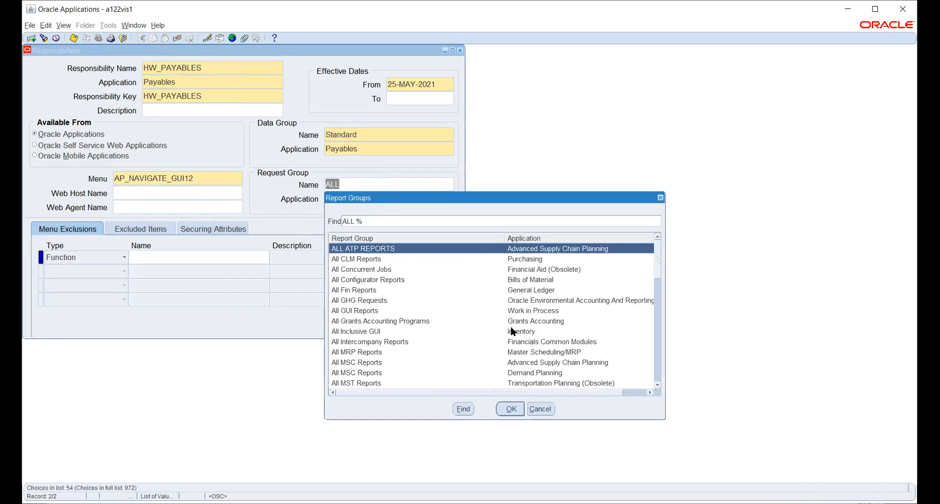
pyautogui.scroll(-3, 510, 330)
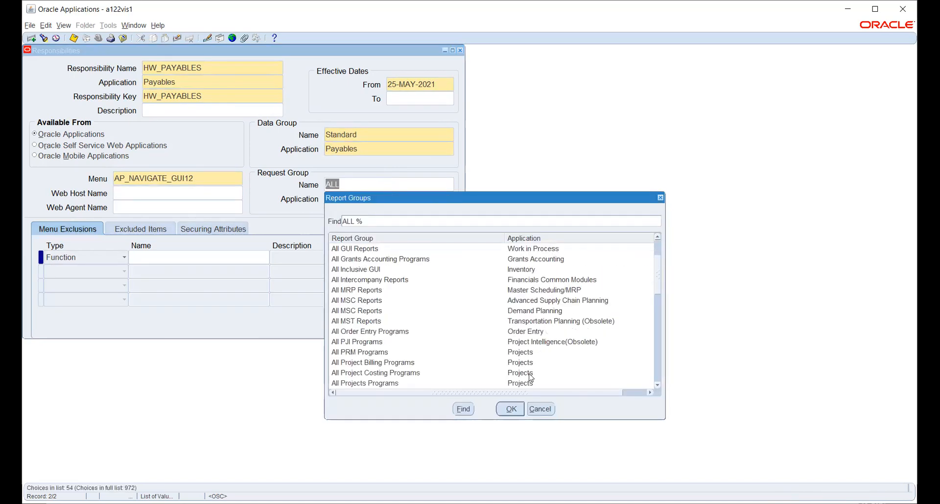
pyautogui.scroll(-1, 521, 318)
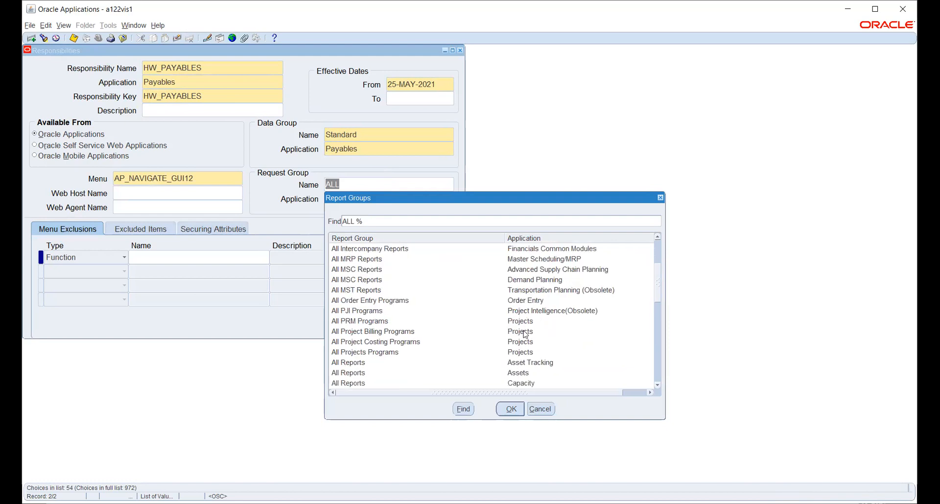
pyautogui.scroll(-4, 526, 338)
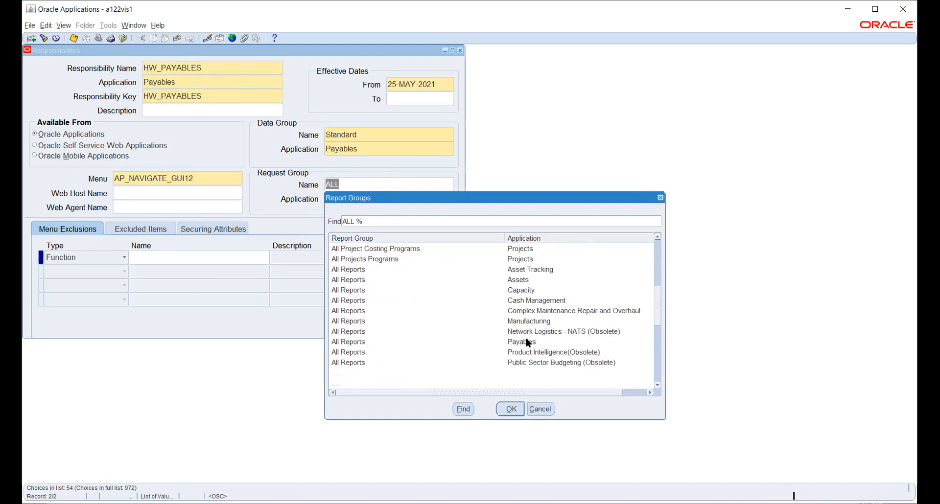
pyautogui.scroll(-3, 526, 339)
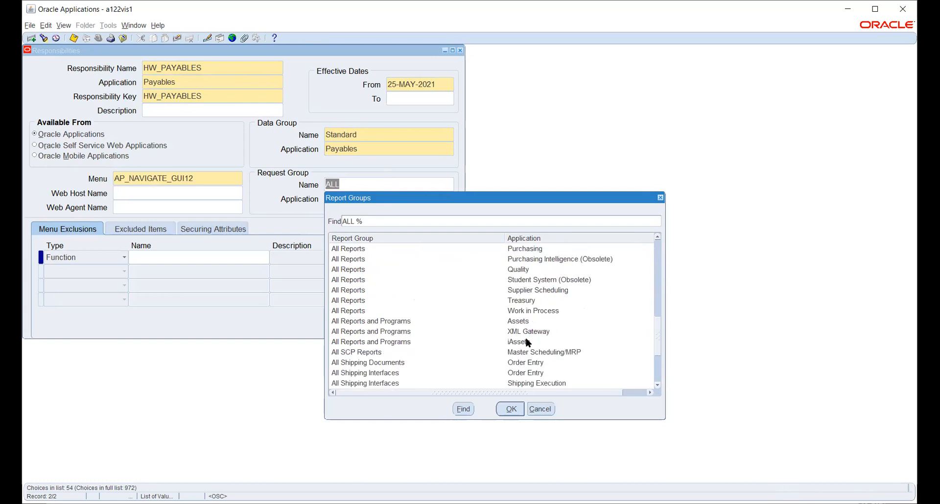
pyautogui.scroll(-3, 527, 342)
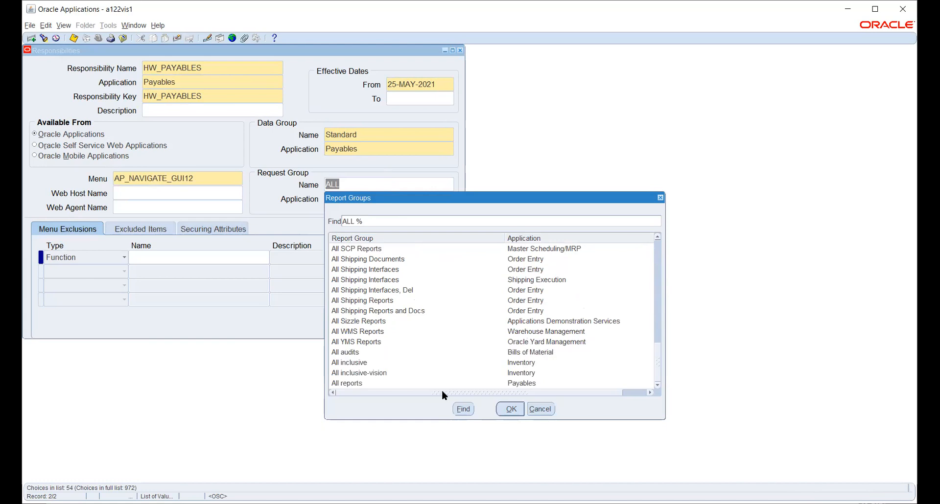
pyautogui.click(442, 384)
pyautogui.click(509, 414)
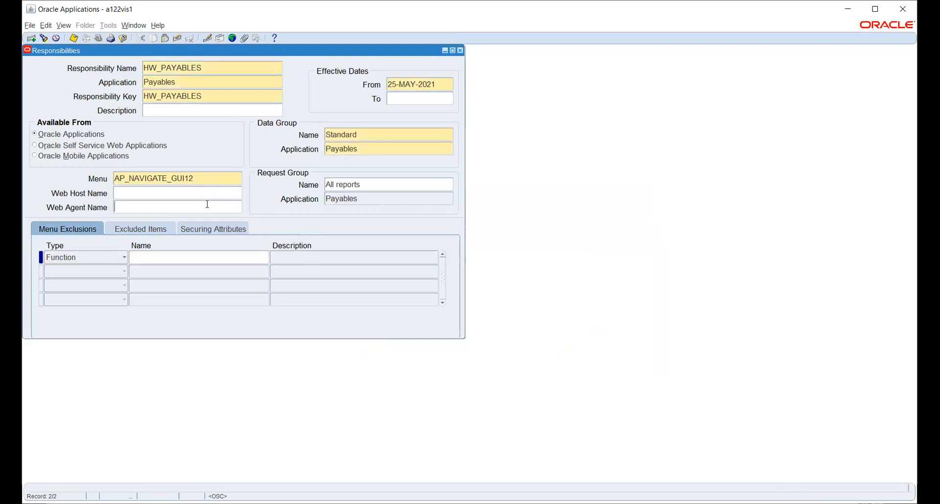
pyautogui.hotkey('ctrl', 's')
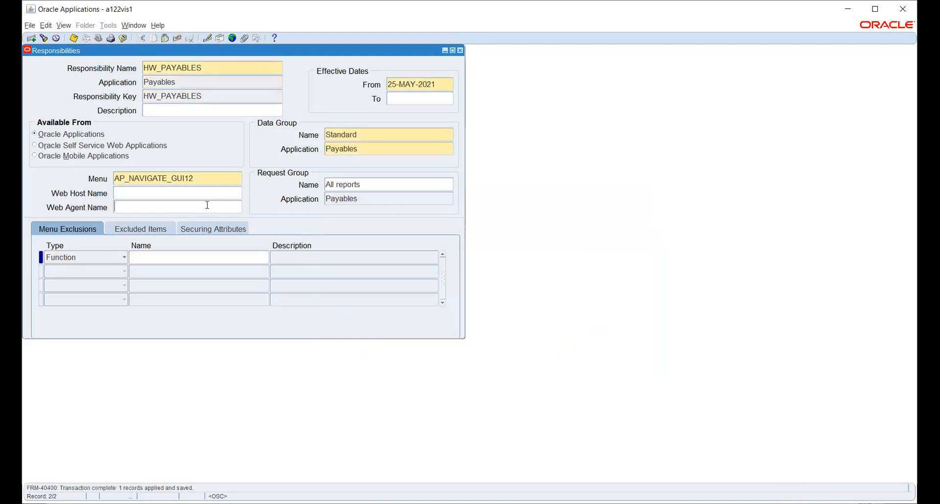
pyautogui.press('F4')
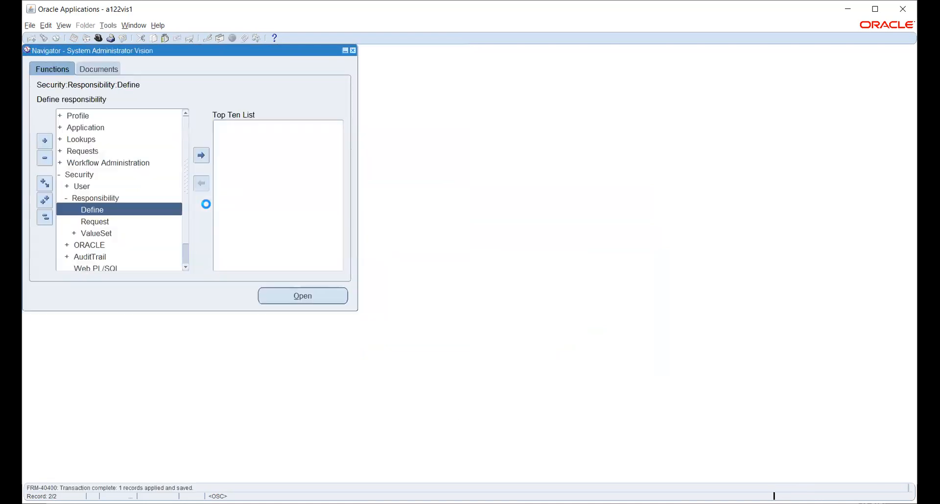
# Step: Open the Users definition form and query the existing user account
pyautogui.doubleClick(86, 190)
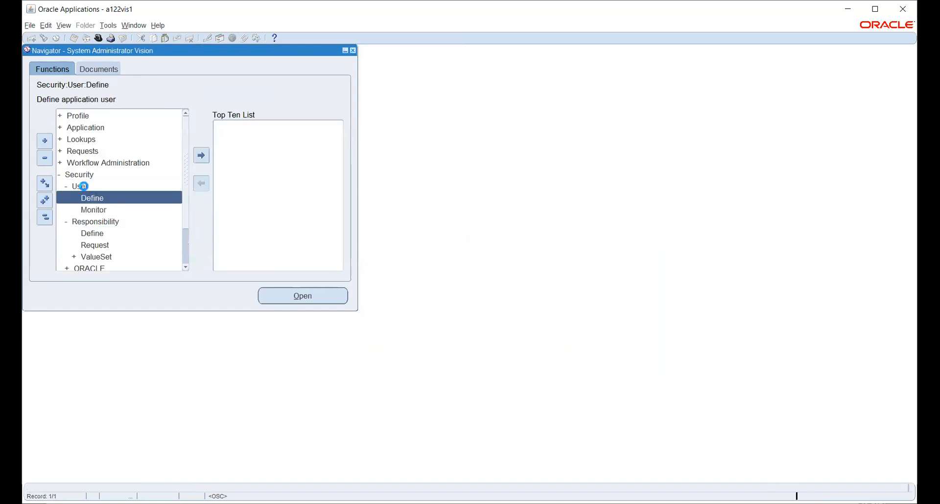
pyautogui.doubleClick(91, 199)
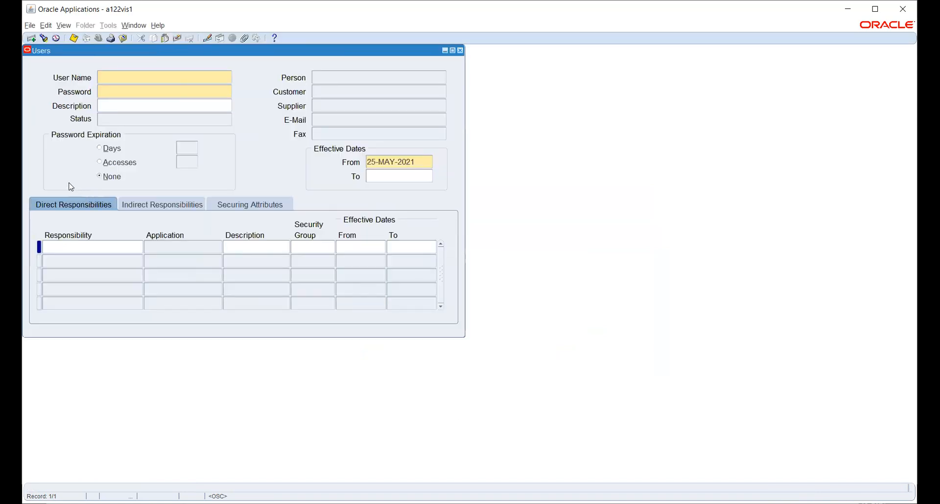
pyautogui.press('F11')
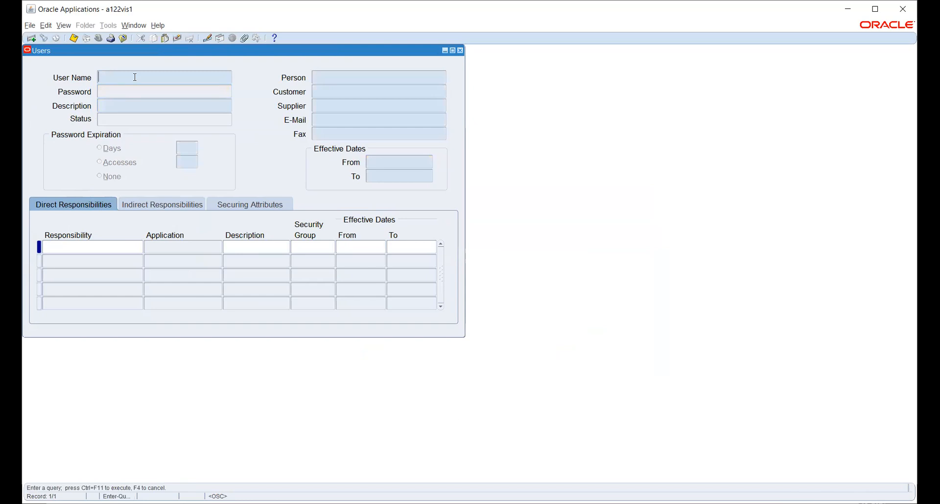
pyautogui.write('ARUN.D1123')
pyautogui.hotkey('ctrl', 'F11')
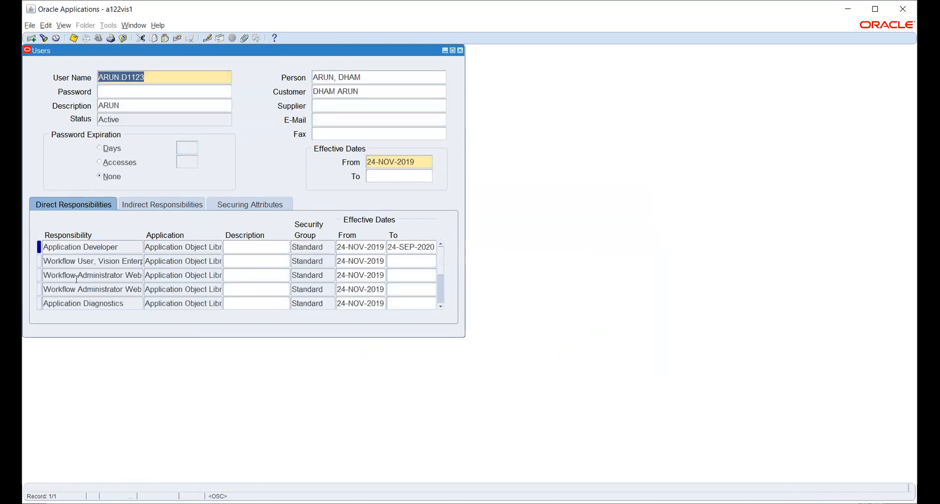
# Step: Add HW_PAYABLES to the user starting 25-MAY-2021, save, and close the form
pyautogui.click(75, 276)
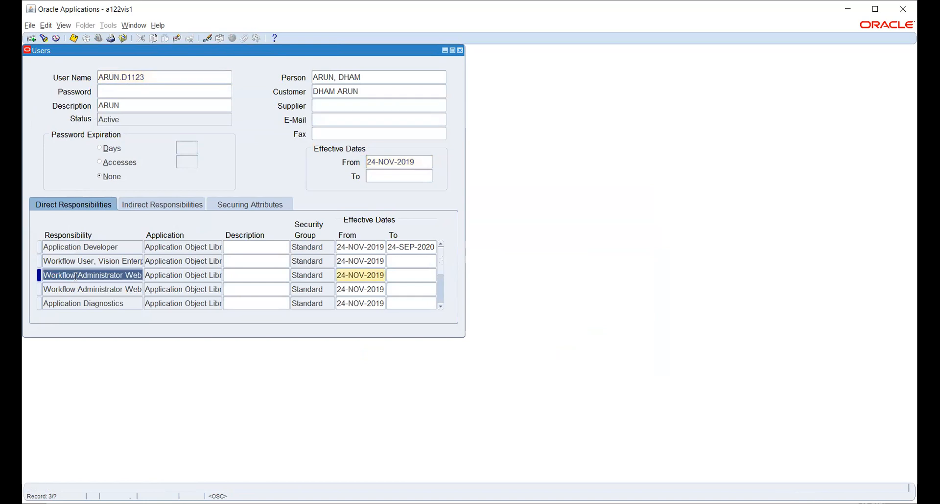
pyautogui.hotkey('ctrl', 'Down')
pyautogui.write('HW')
pyautogui.press('Tab')
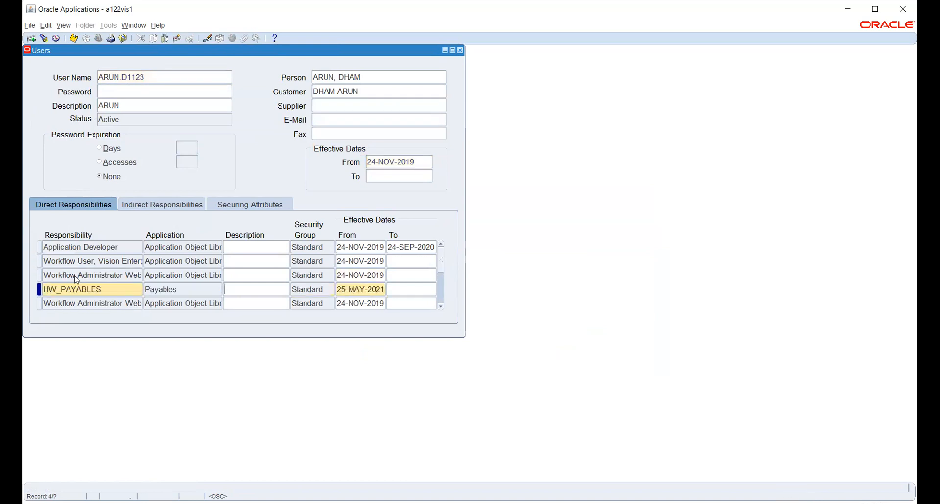
pyautogui.doubleClick(383, 289)
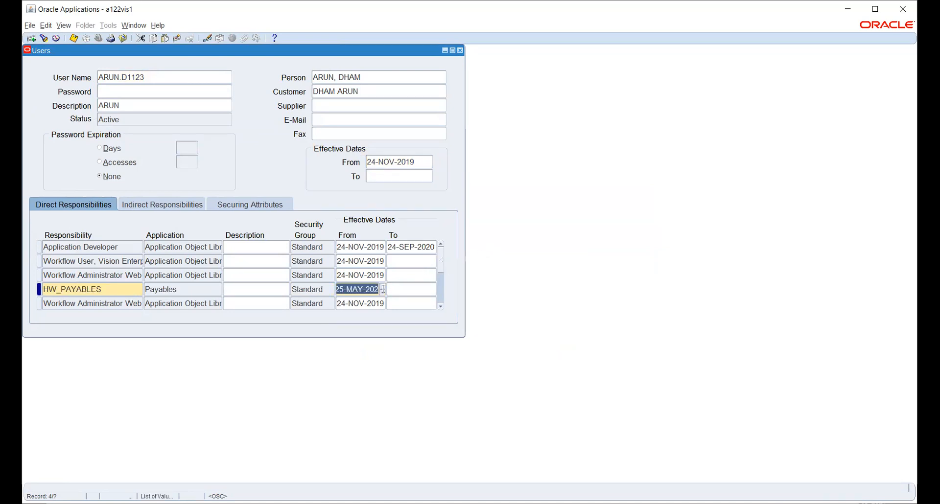
pyautogui.hotkey('ctrl', 's')
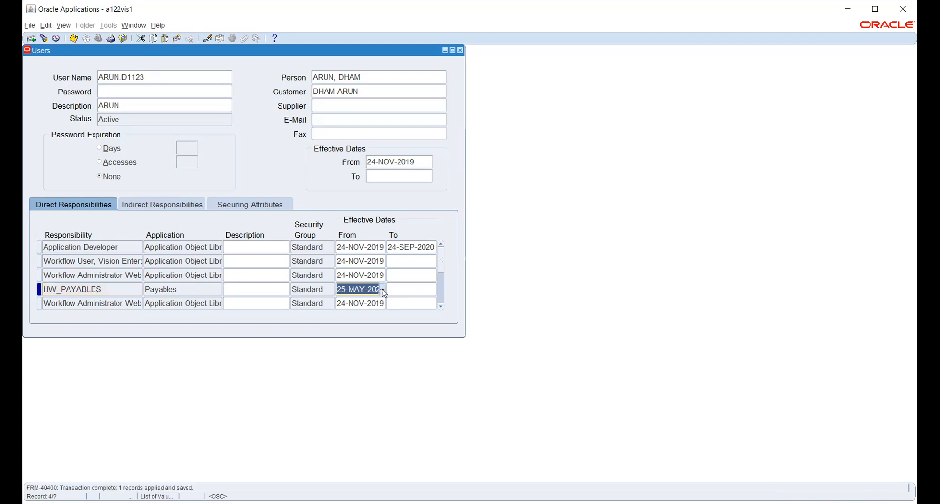
pyautogui.press('F4')
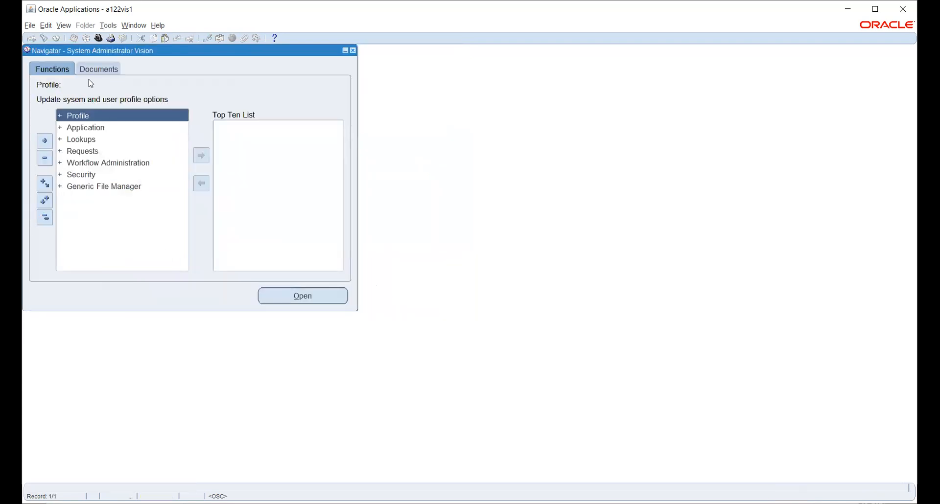
# Step: Query the HR:User Type profile at responsibility level HW_PAYABLES in System Profile Values
pyautogui.doubleClick(76, 116)
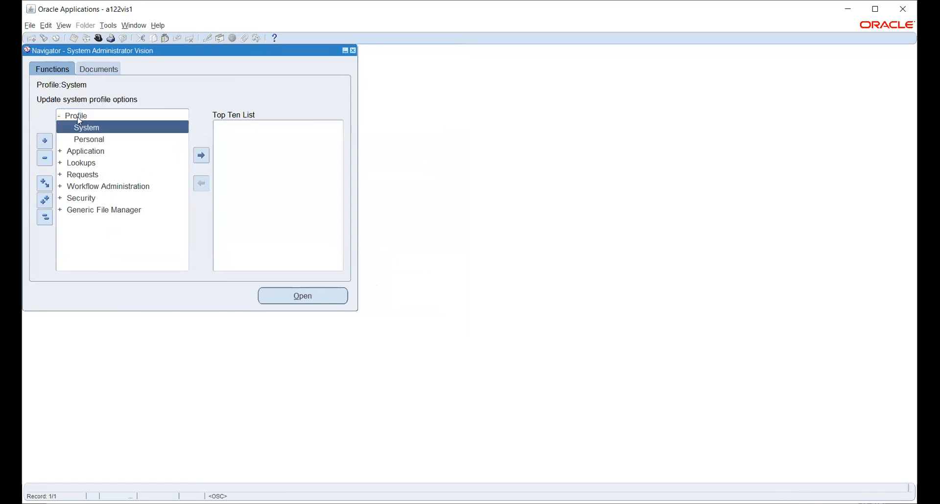
pyautogui.hotkey('alt', 'o')
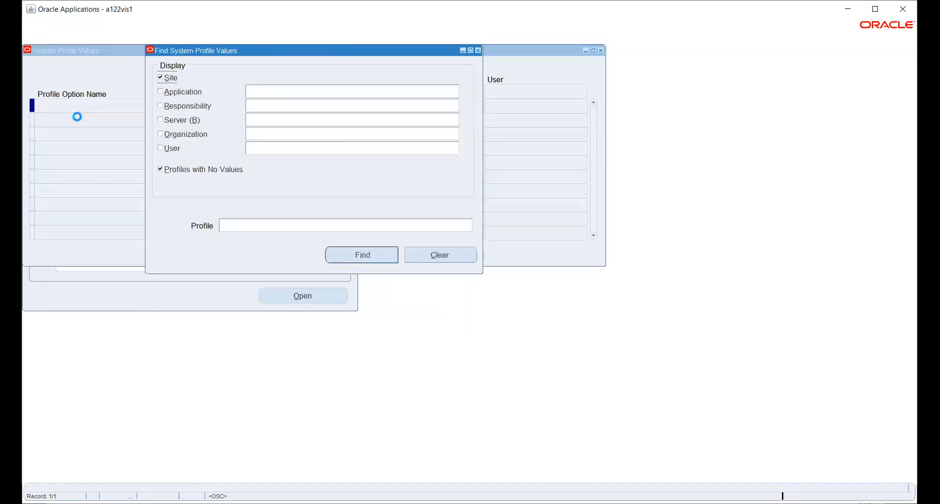
pyautogui.click(180, 106)
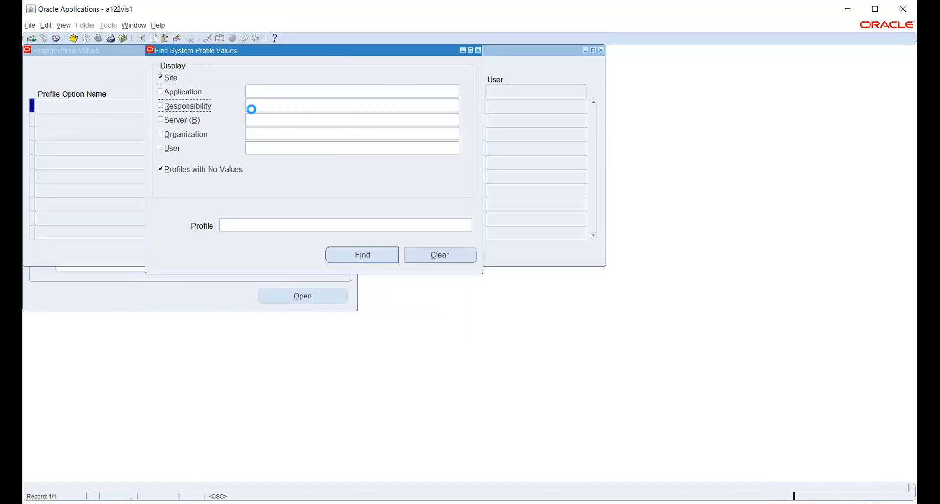
pyautogui.write('HW_PAYABLES')
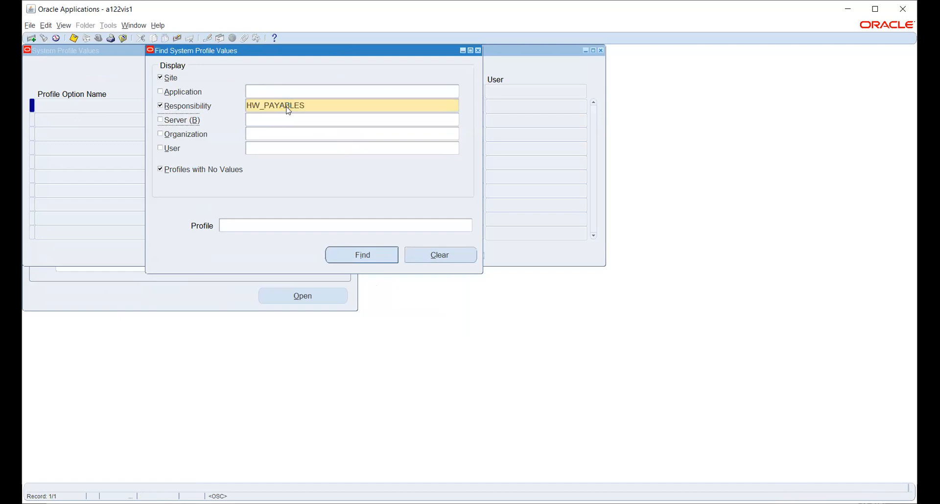
pyautogui.click(306, 226)
pyautogui.click(469, 226)
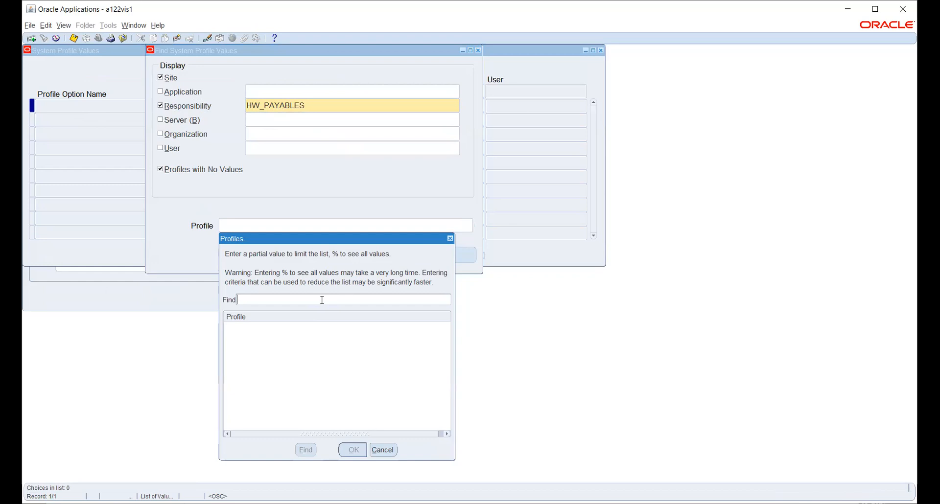
pyautogui.write('HR%USE%')
pyautogui.press('Return')
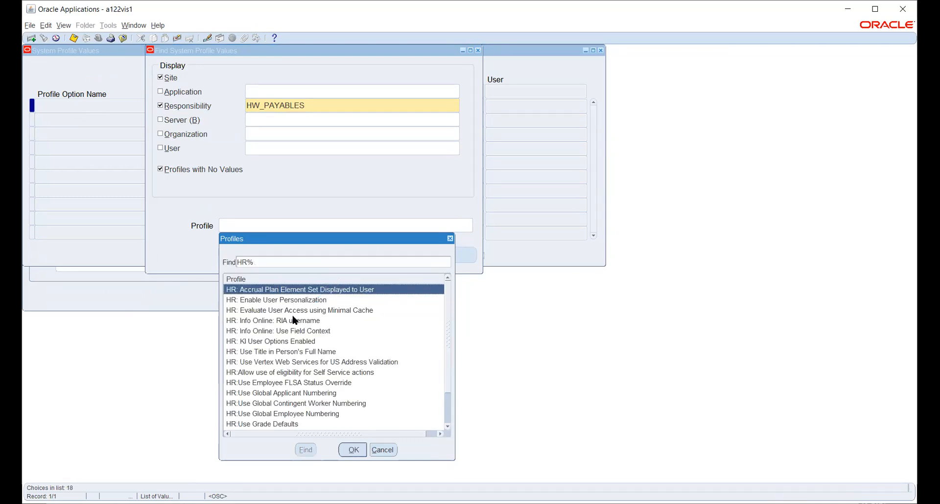
pyautogui.scroll(-2, 307, 348)
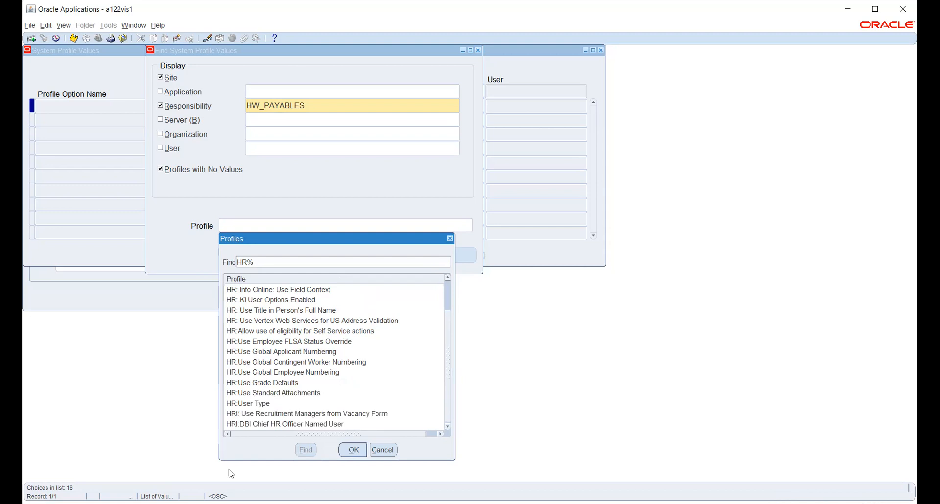
pyautogui.click(250, 404)
pyautogui.click(363, 454)
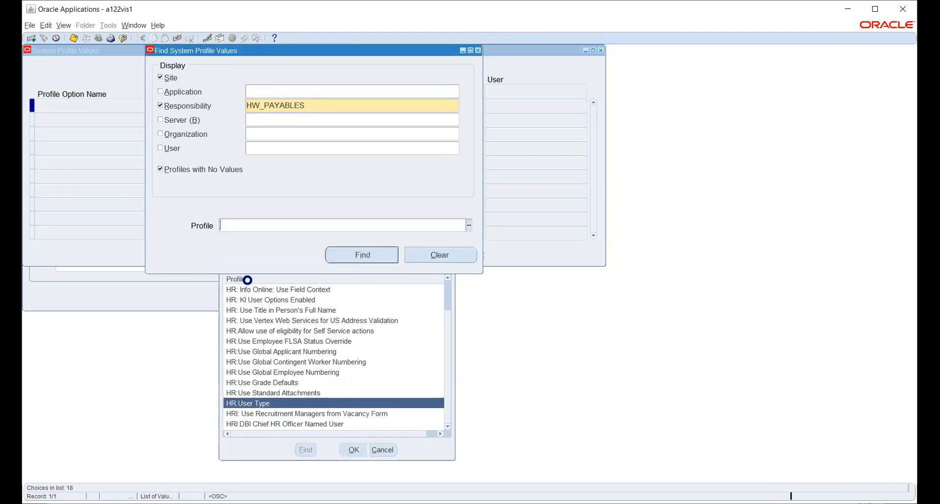
pyautogui.press('Return')
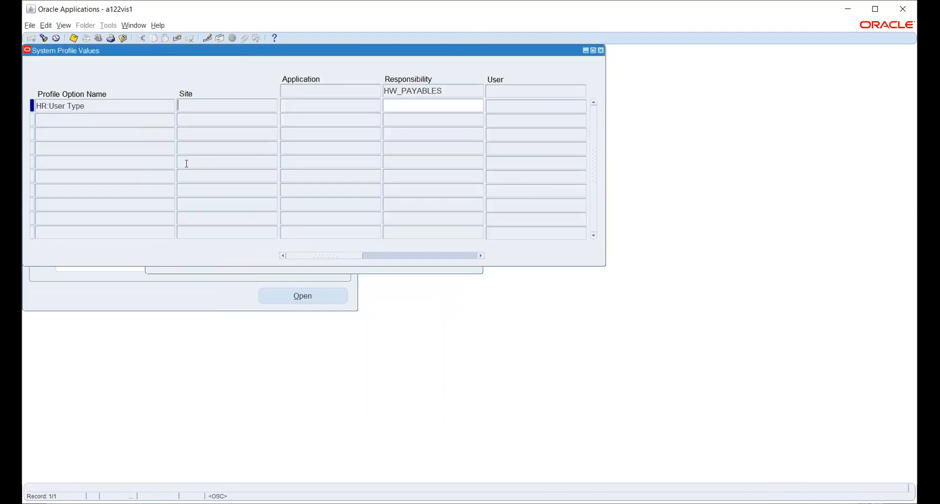
# Step: Set HR:User Type to HR with Payroll User for HW_PAYABLES and save
pyautogui.click(435, 105)
pyautogui.click(479, 105)
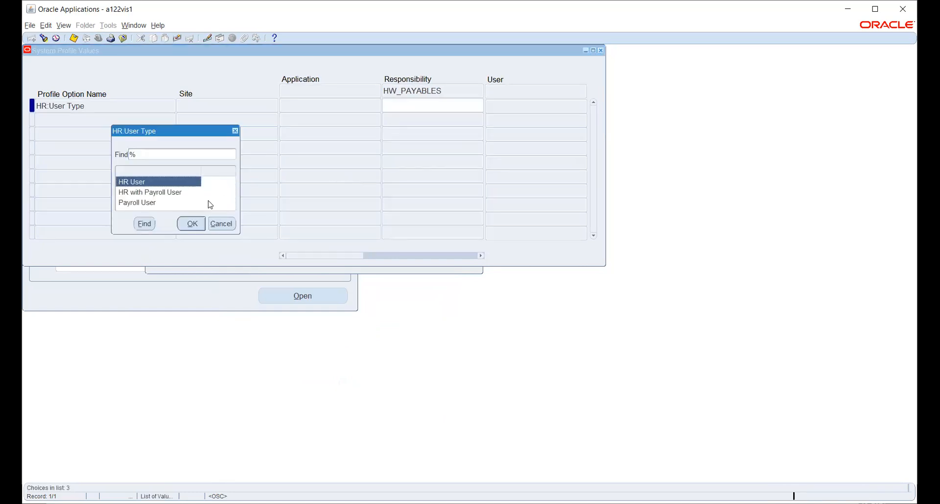
pyautogui.click(179, 194)
pyautogui.click(191, 223)
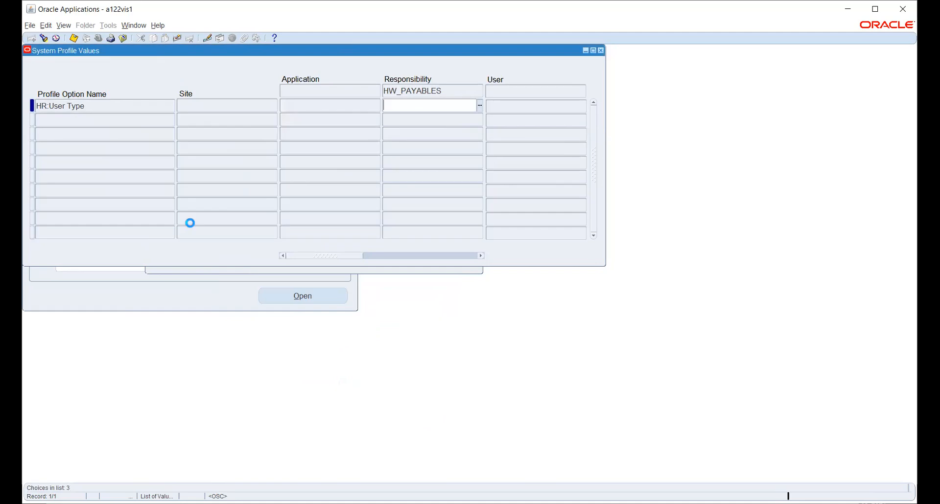
pyautogui.hotkey('ctrl', 's')
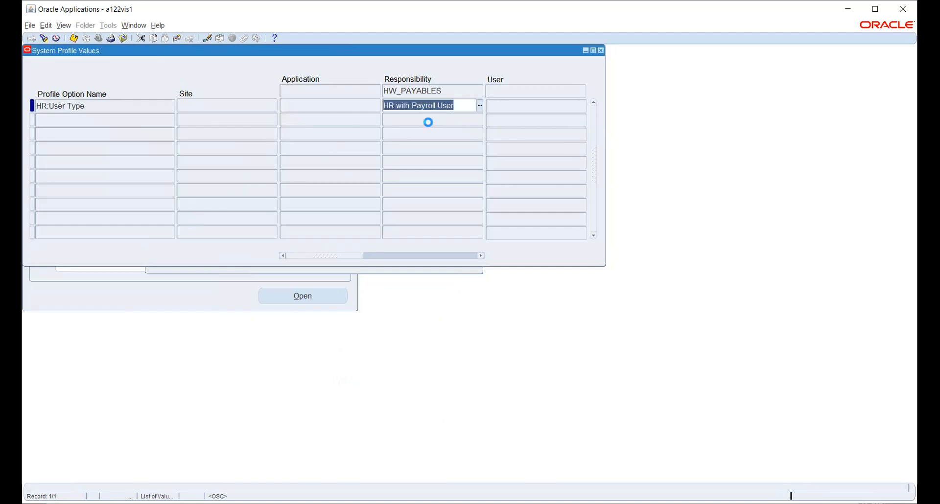
pyautogui.click(445, 272)
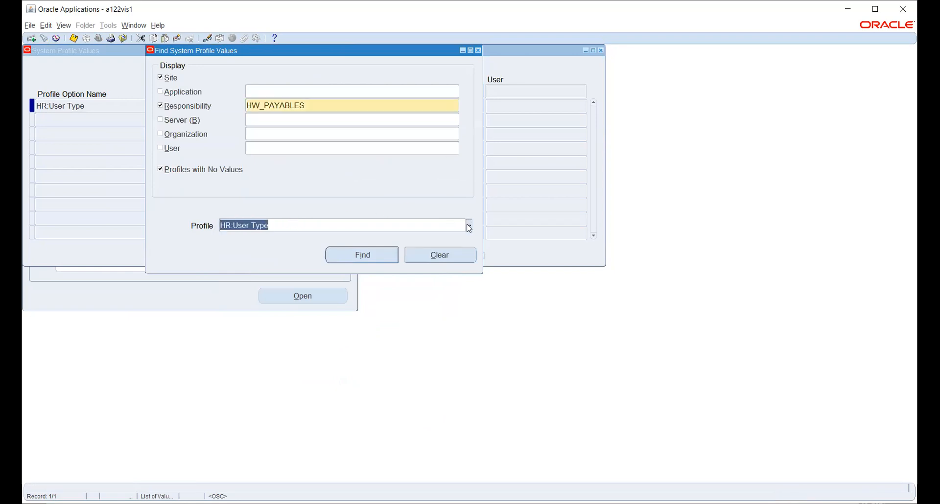
# Step: Set the GL Ledger Name profile to HW_PL for the HW_PAYABLES responsibility and save
pyautogui.click(469, 226)
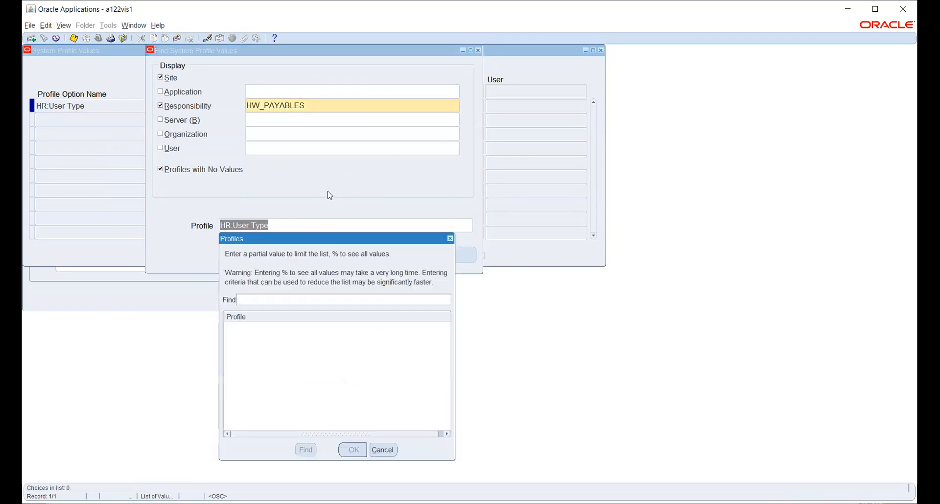
pyautogui.write('%GL')
pyautogui.write('%LED%N')
pyautogui.write('AM')
pyautogui.press('Return')
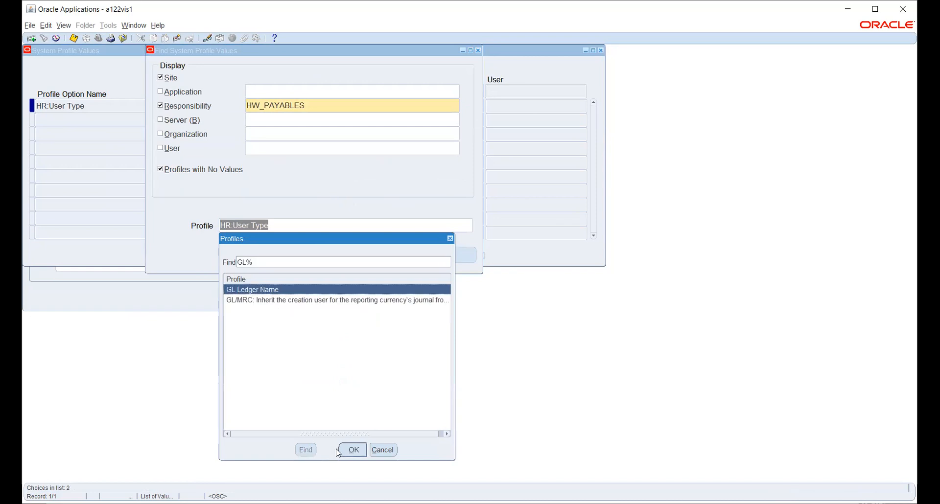
pyautogui.click(353, 450)
pyautogui.click(360, 255)
pyautogui.click(411, 105)
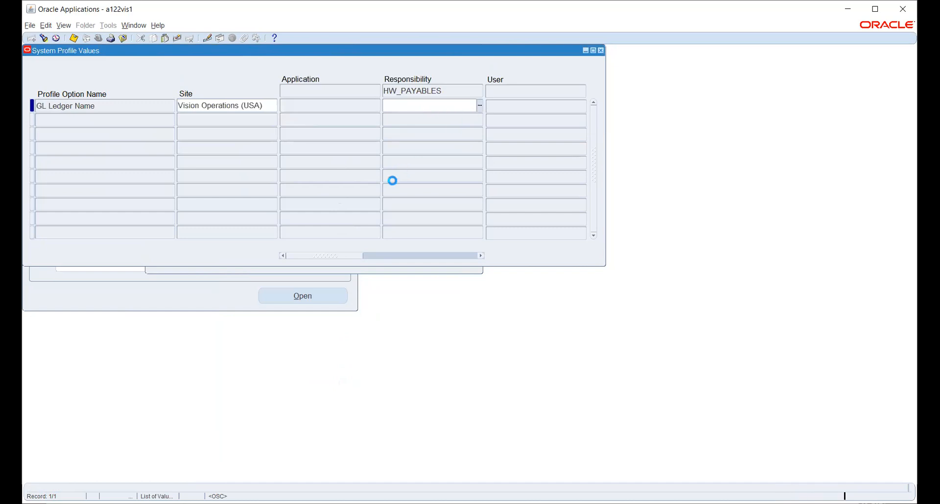
pyautogui.write('hw')
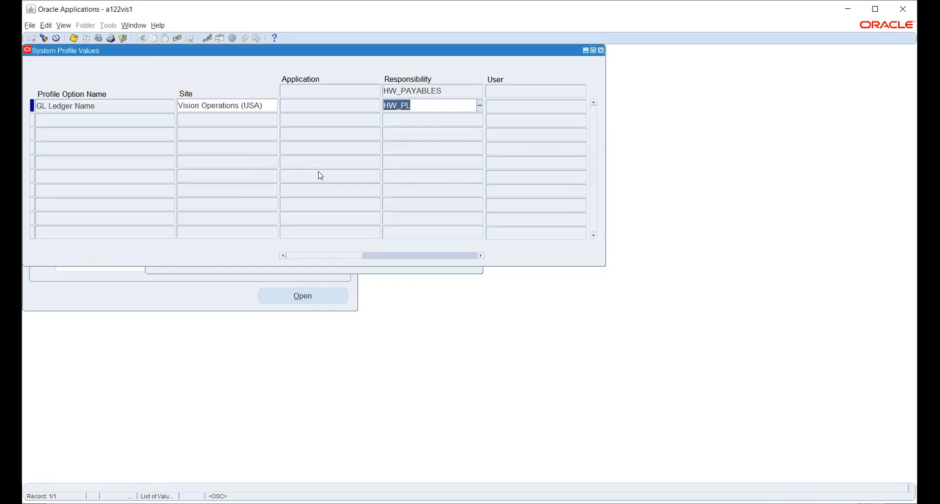
pyautogui.hotkey('ctrl', 's')
pyautogui.click(381, 270)
# Step: Search %GL%DATA% and confirm GL: Data Access Set shows HW_PL for HW_PAYABLES, then save
pyautogui.click(360, 227)
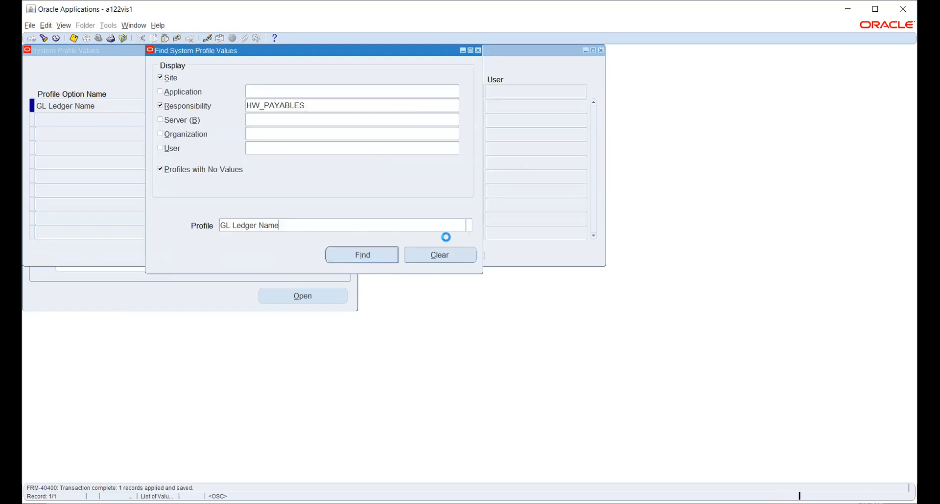
pyautogui.click(466, 227)
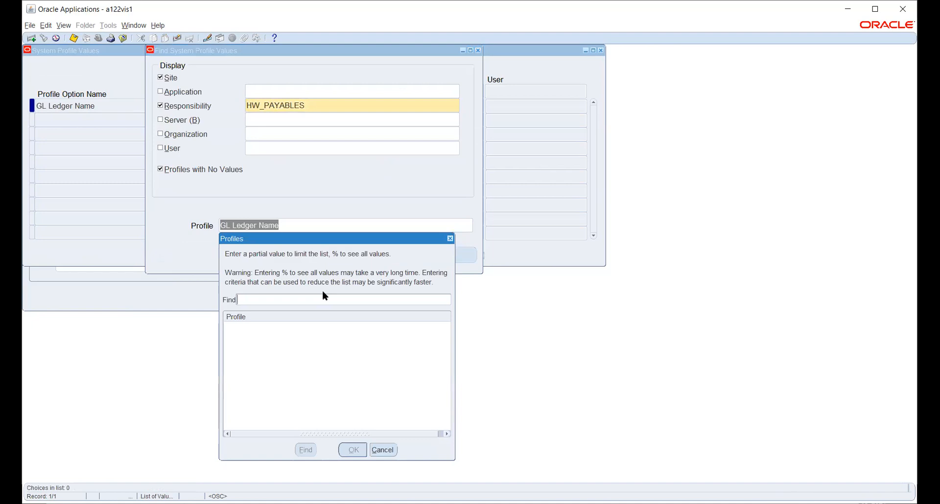
pyautogui.write('%GL%DATA%')
pyautogui.press('Return')
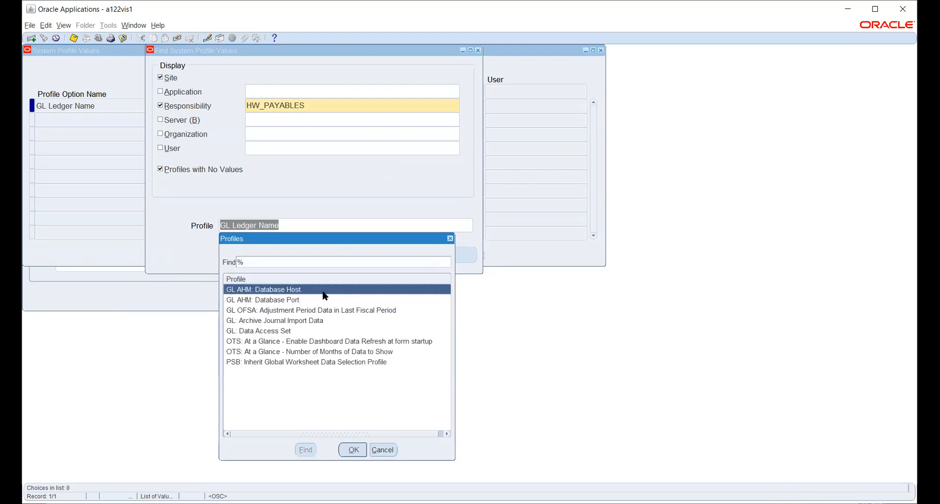
pyautogui.click(288, 332)
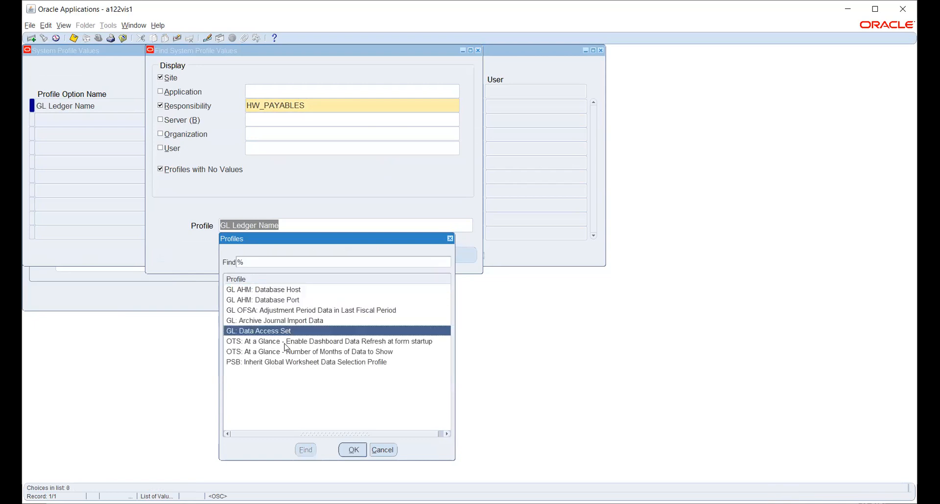
pyautogui.click(355, 453)
pyautogui.click(352, 255)
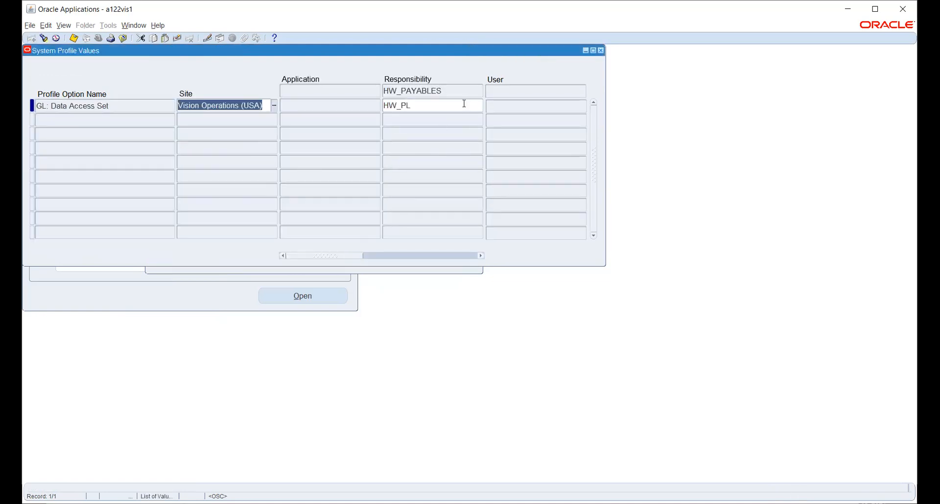
pyautogui.hotkey('ctrl', 's')
pyautogui.click(403, 270)
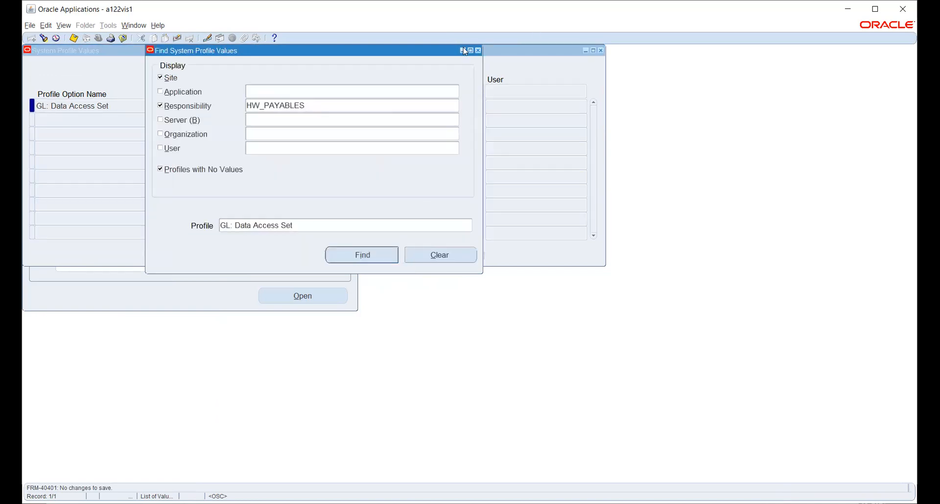
# Step: Search %OPER%UNIT and bring up the MO: Operating Unit profile values
pyautogui.click(440, 224)
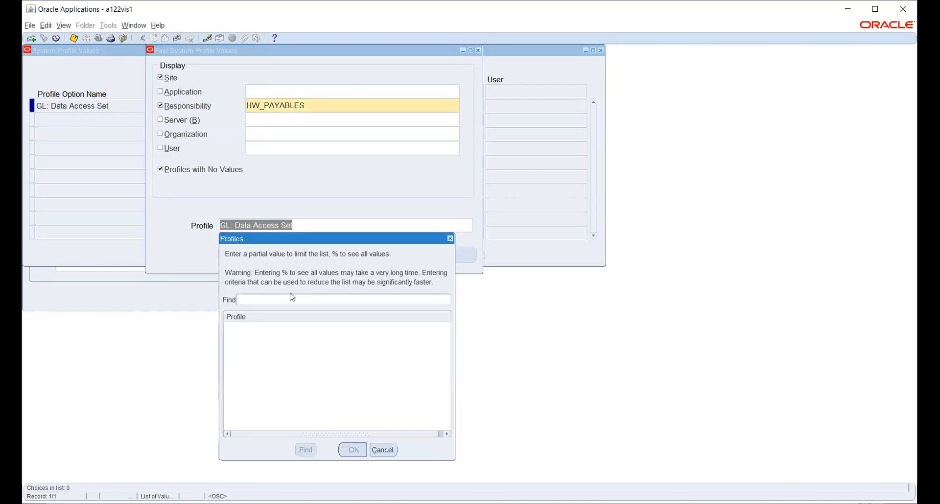
pyautogui.write('%OPER%UNIT')
pyautogui.press('Return')
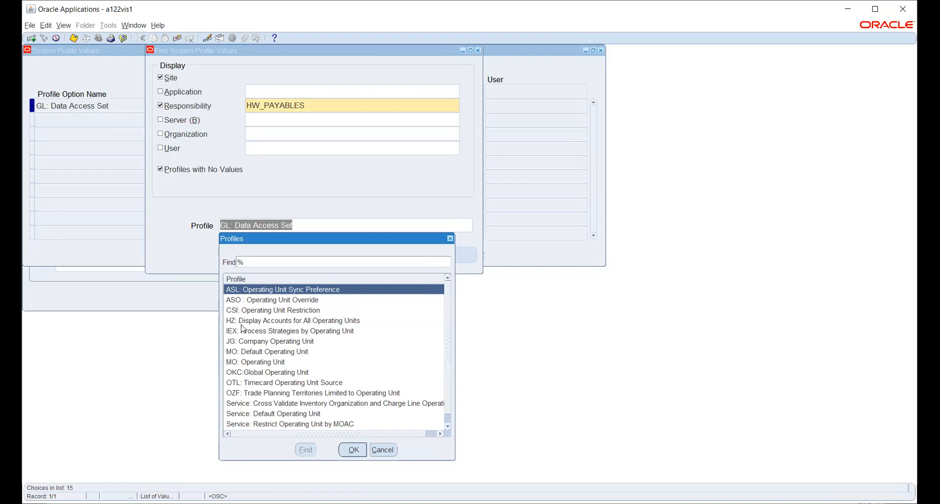
pyautogui.scroll(-1, 243, 329)
pyautogui.scroll(1, 243, 329)
pyautogui.click(257, 362)
pyautogui.click(365, 450)
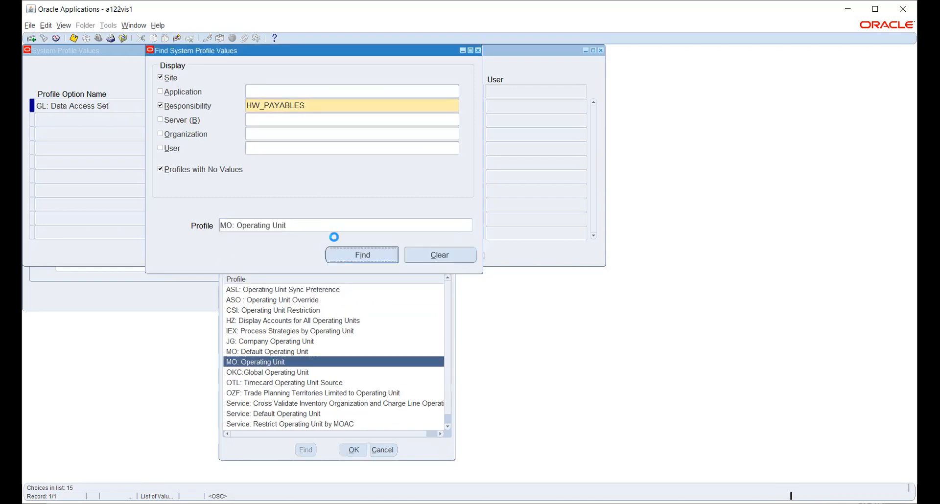
pyautogui.click(351, 255)
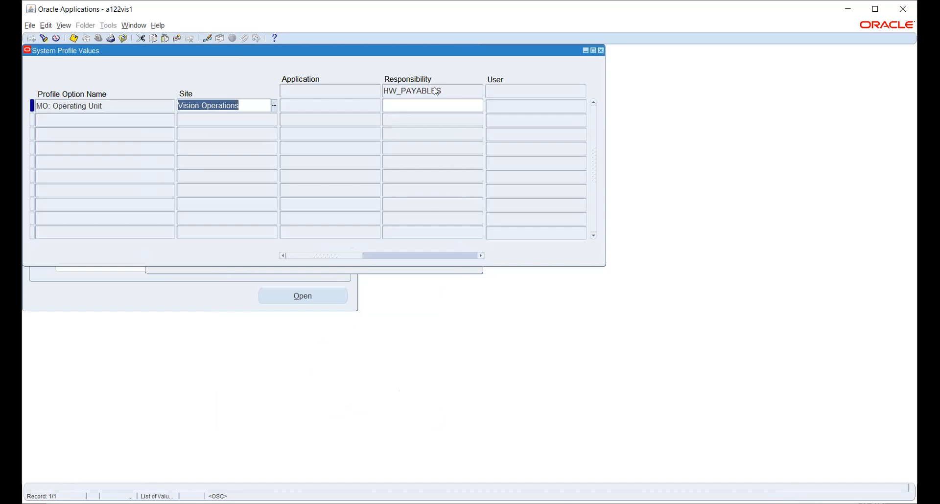
# Step: Set MO: Operating Unit to HW OU for HW_PAYABLES, save, and close the form
pyautogui.click(422, 105)
pyautogui.click(480, 105)
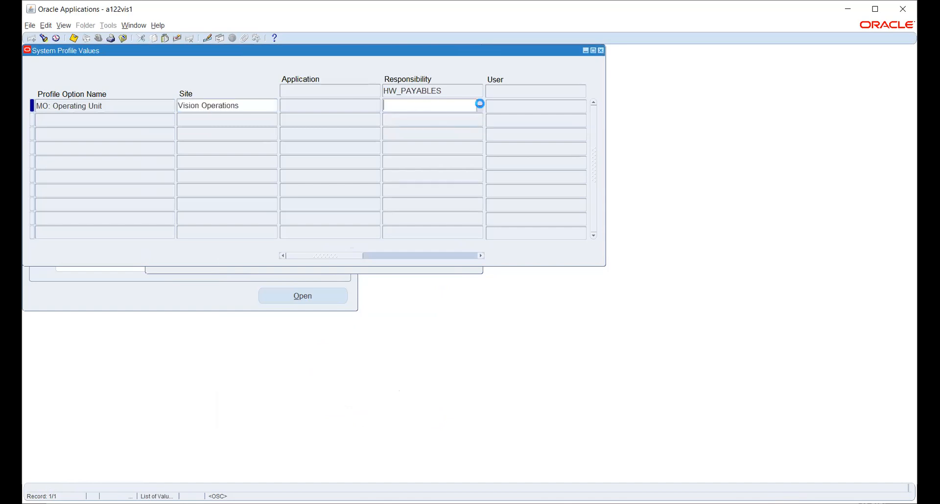
pyautogui.write('h')
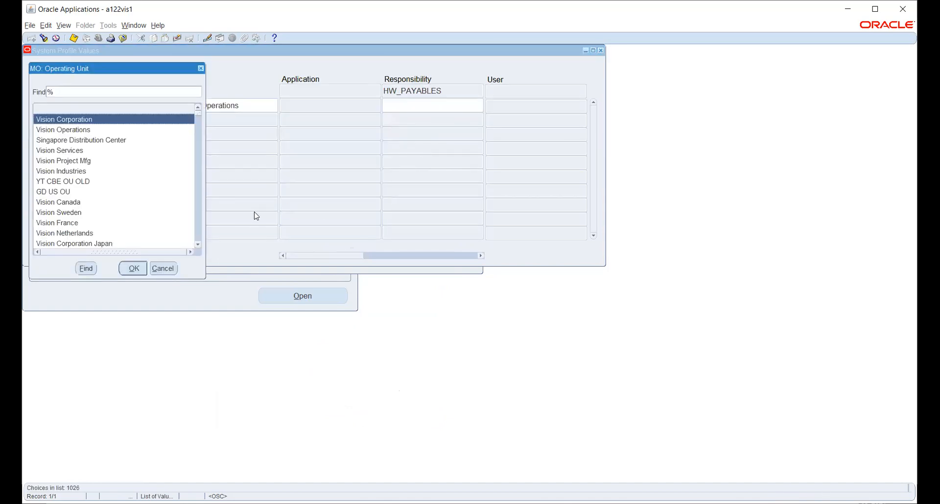
pyautogui.write('w')
pyautogui.press('Down')
pyautogui.press('Return')
pyautogui.hotkey('ctrl', 's')
pyautogui.press('F4')
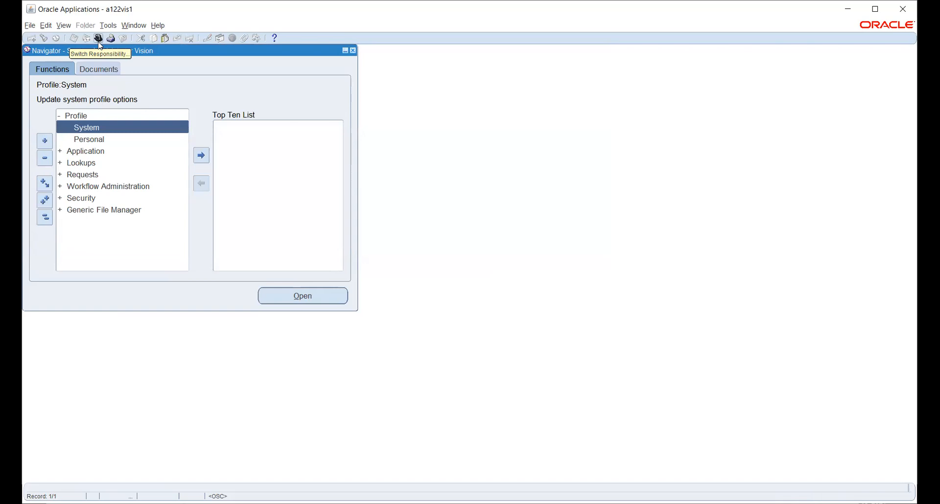
# Step: Switch from HW_PAYABLES to the Human Resources, Vision Enterprises responsibility and expand Security
pyautogui.click(99, 42)
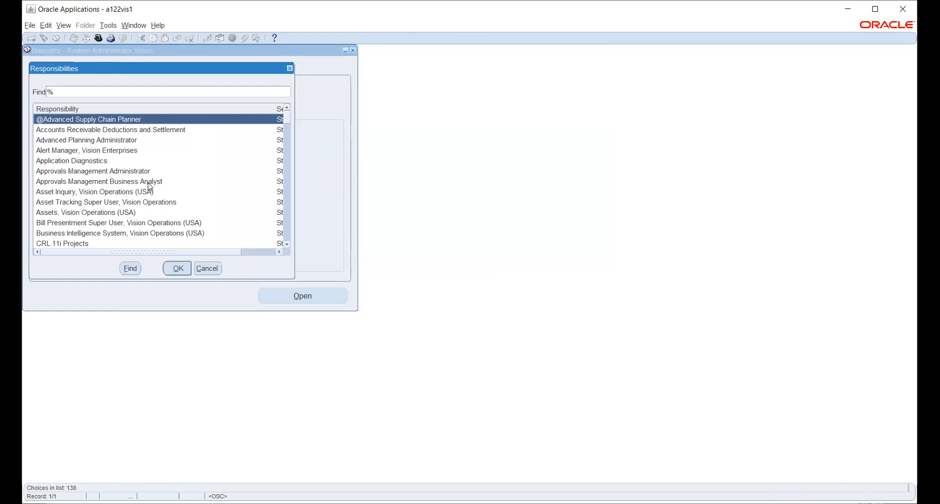
pyautogui.write('h')
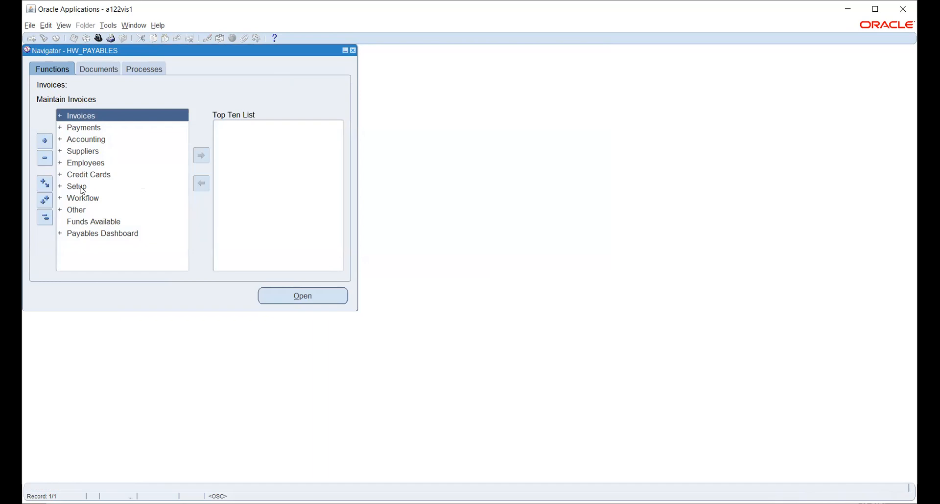
pyautogui.click(98, 38)
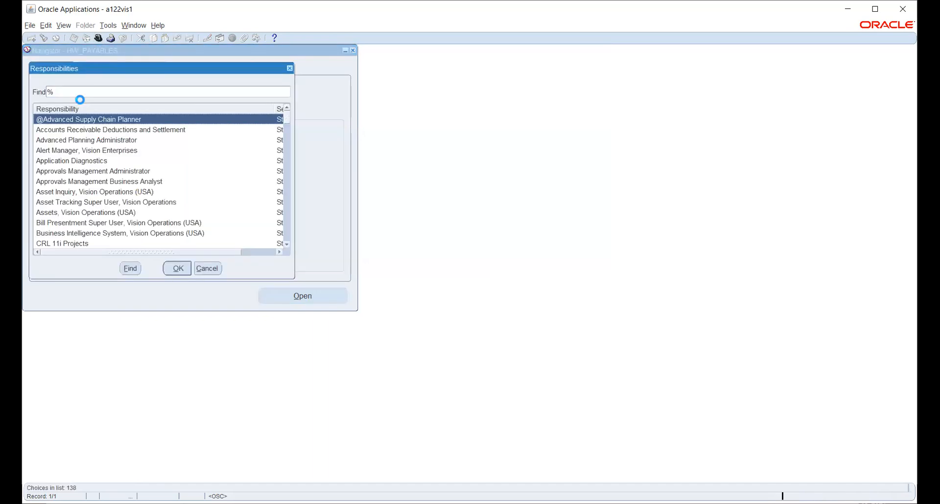
pyautogui.write('h')
pyautogui.press('Return')
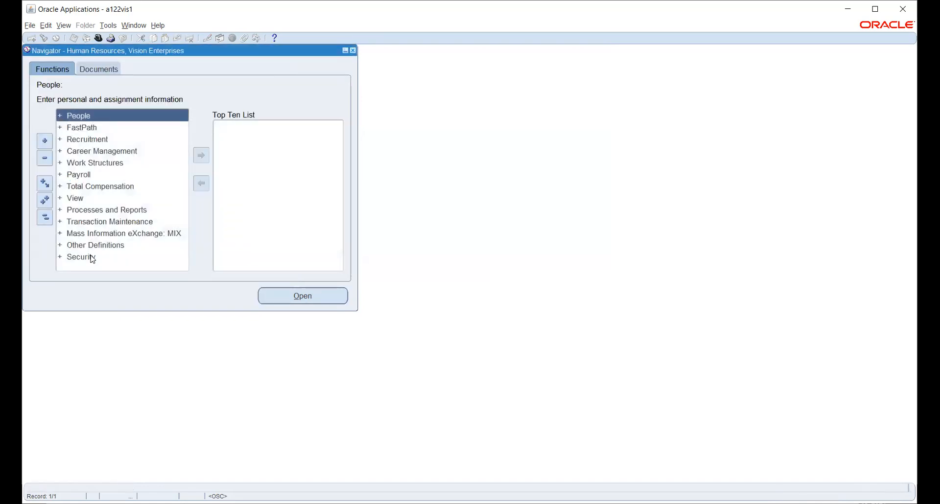
pyautogui.doubleClick(93, 259)
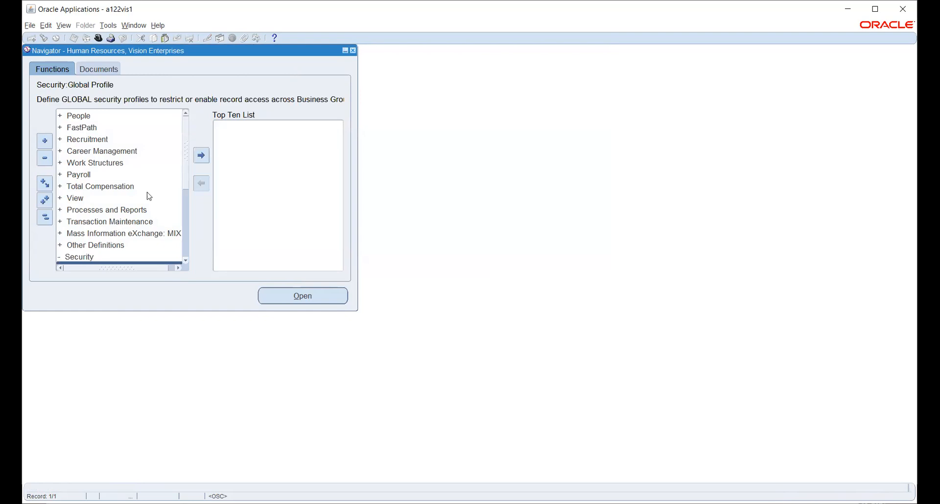
# Step: Select the Profile function under Security in the Navigator
pyautogui.scroll(-3, 169, 161)
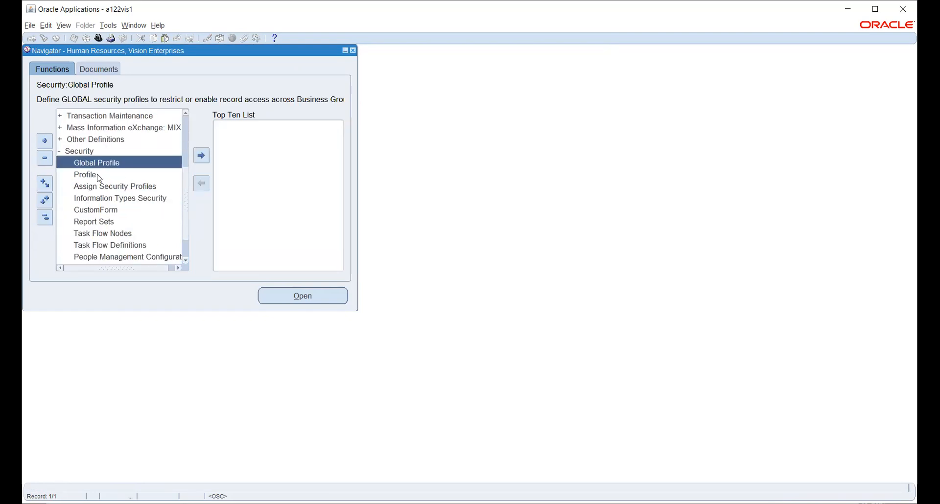
pyautogui.click(95, 175)
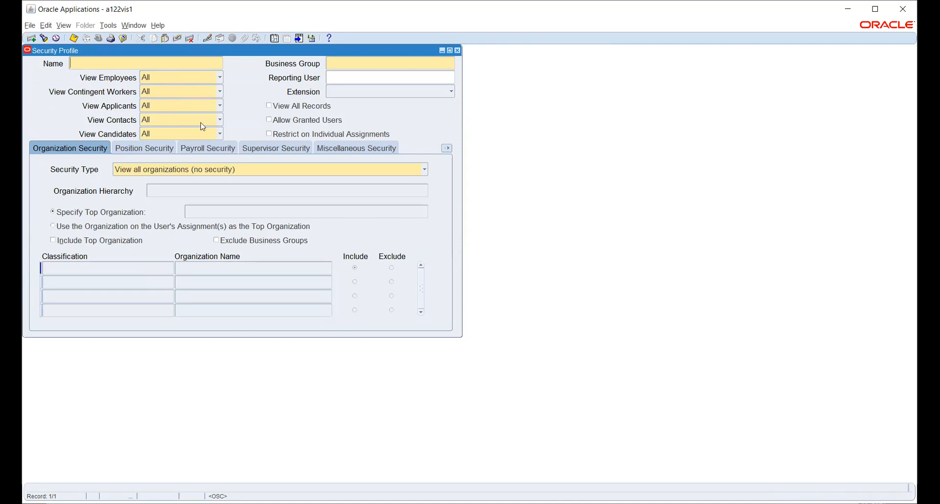
# Step: Keep View Employees at All and display the Security Type choices
pyautogui.click(190, 78)
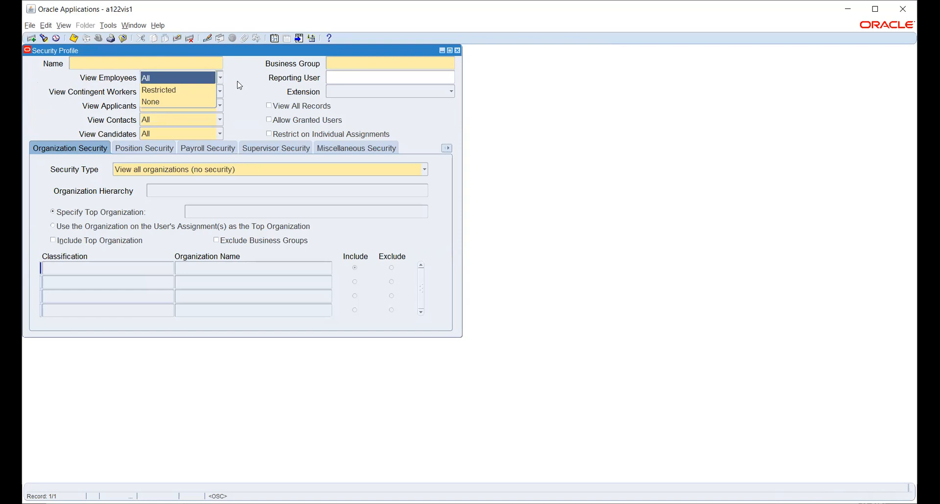
pyautogui.click(238, 79)
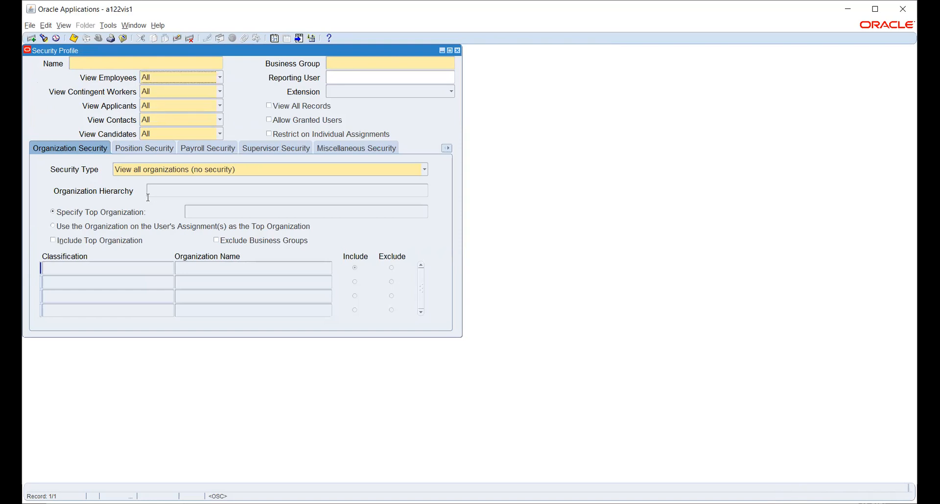
pyautogui.click(144, 175)
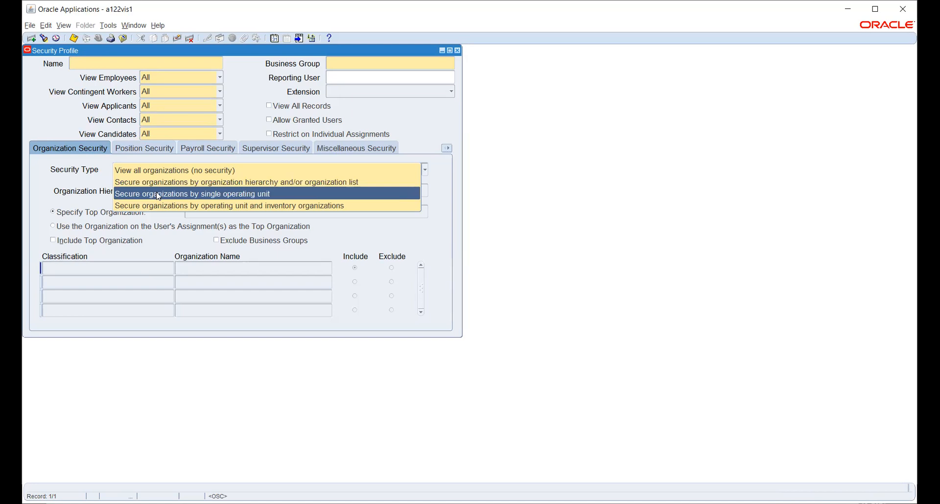
# Step: Try several Security Type options, settling on secure organizations by operating unit and inventory organizations
pyautogui.click(158, 195)
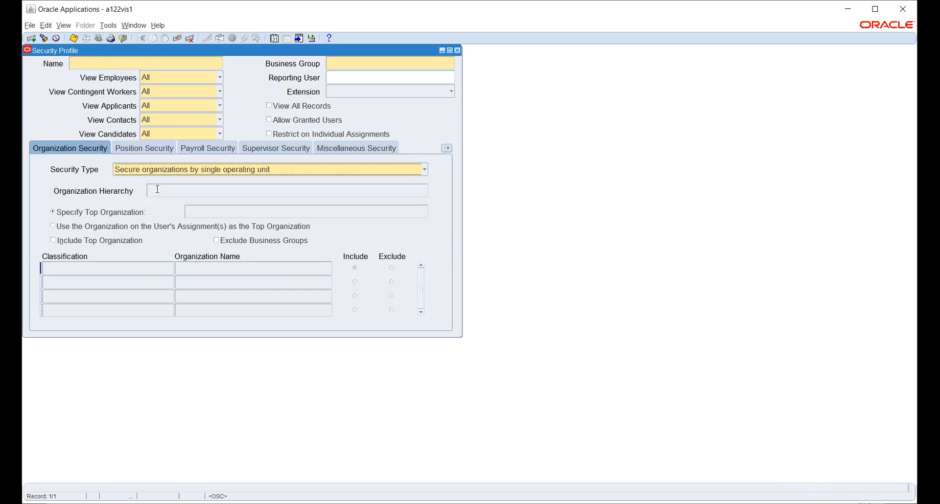
pyautogui.click(173, 176)
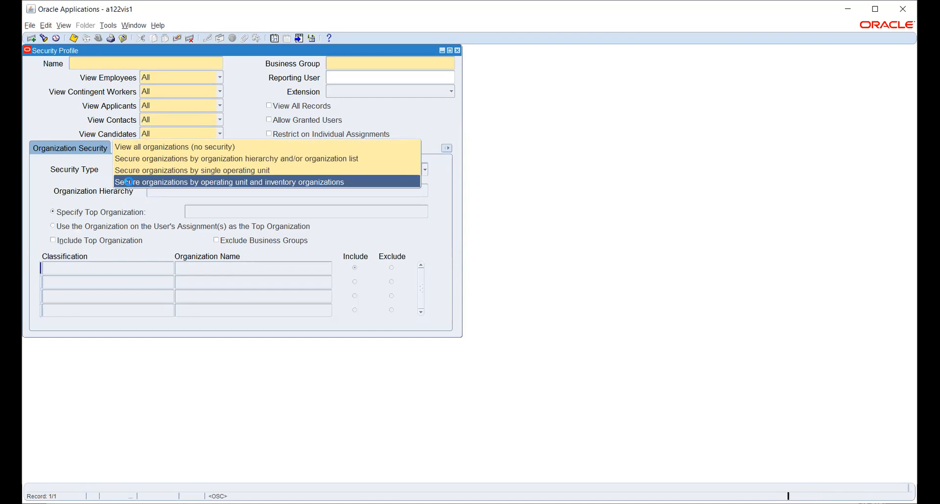
pyautogui.click(131, 184)
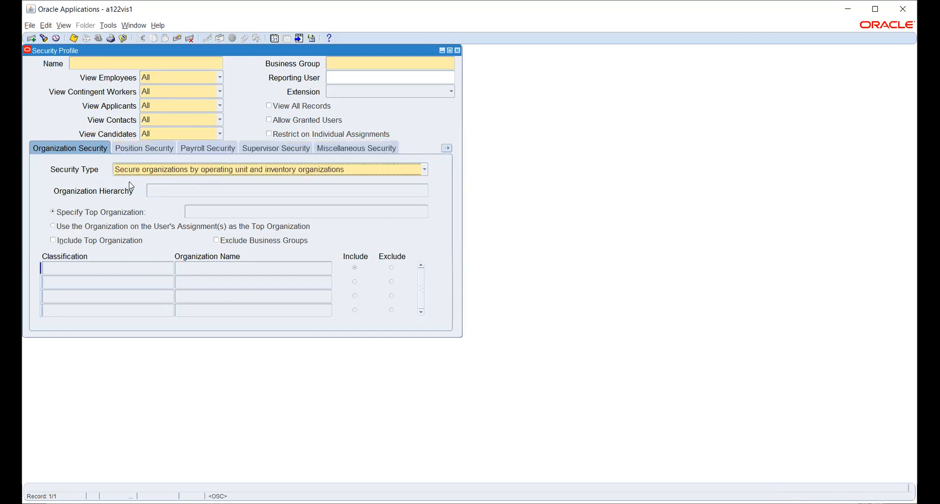
pyautogui.click(275, 170)
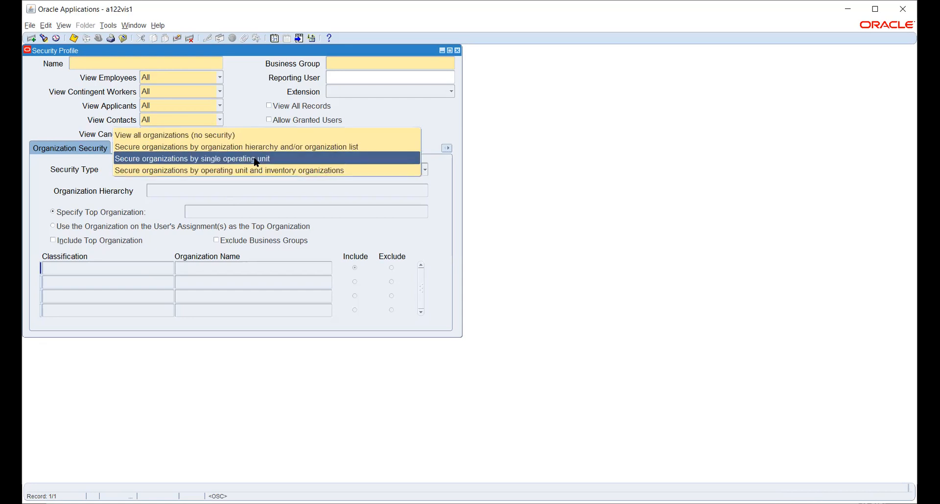
pyautogui.click(255, 159)
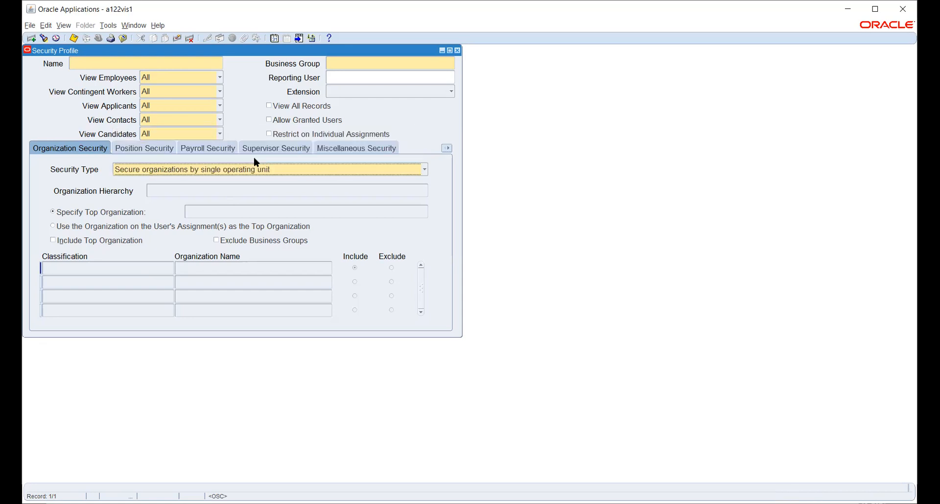
pyautogui.click(264, 170)
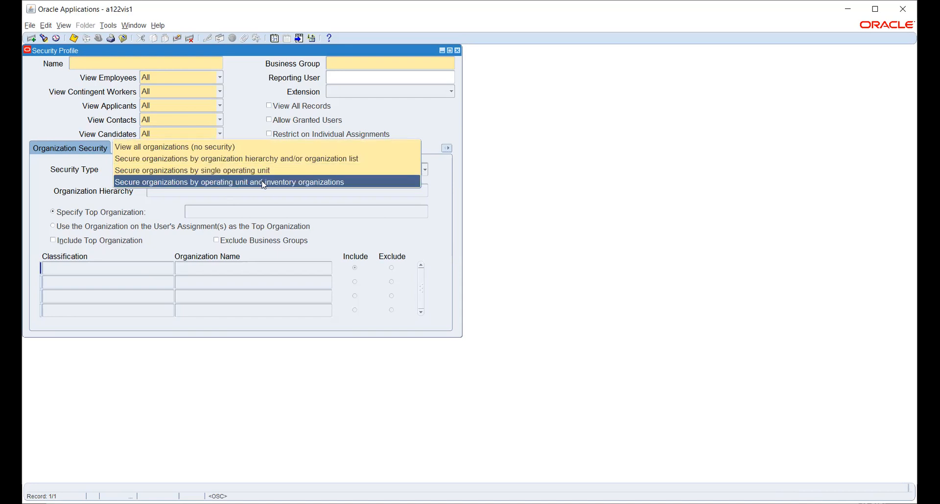
pyautogui.click(257, 160)
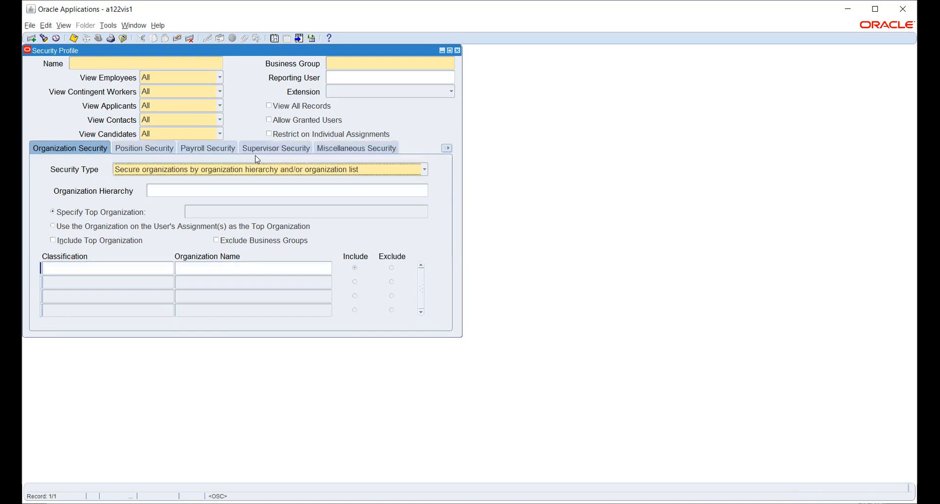
pyautogui.click(162, 190)
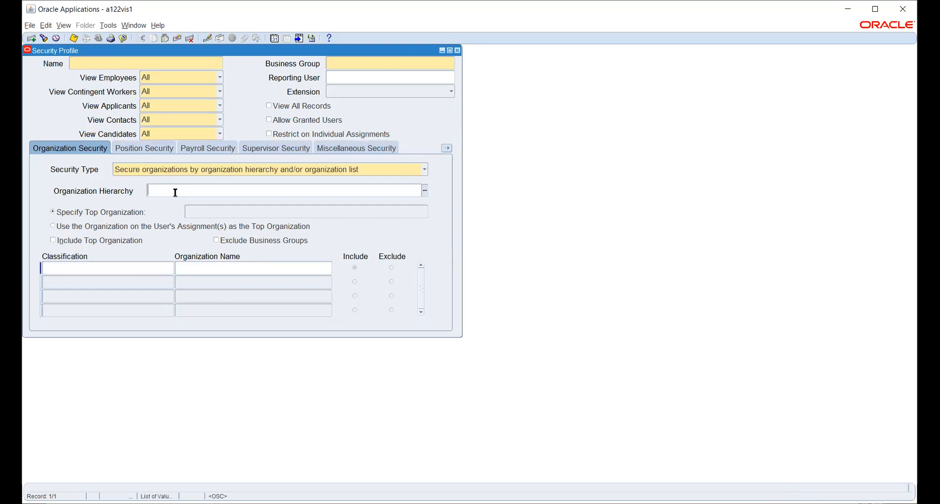
pyautogui.click(135, 264)
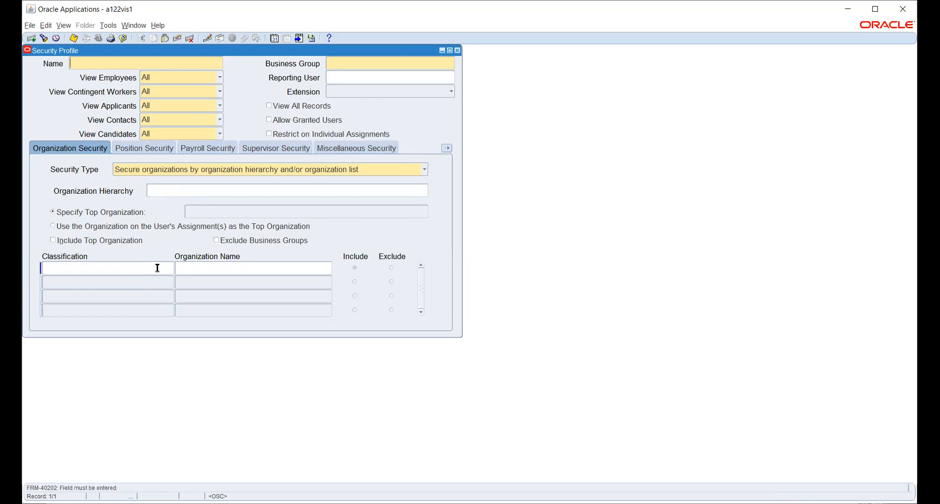
pyautogui.click(345, 171)
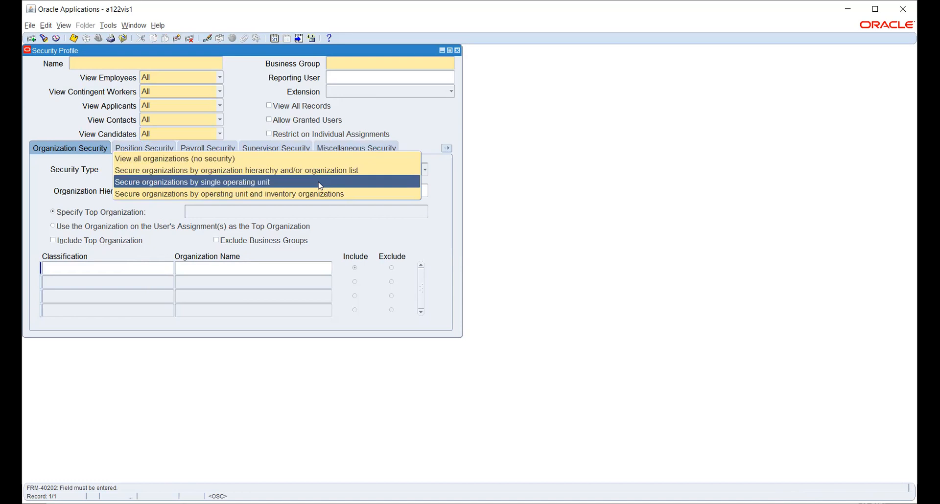
pyautogui.click(322, 194)
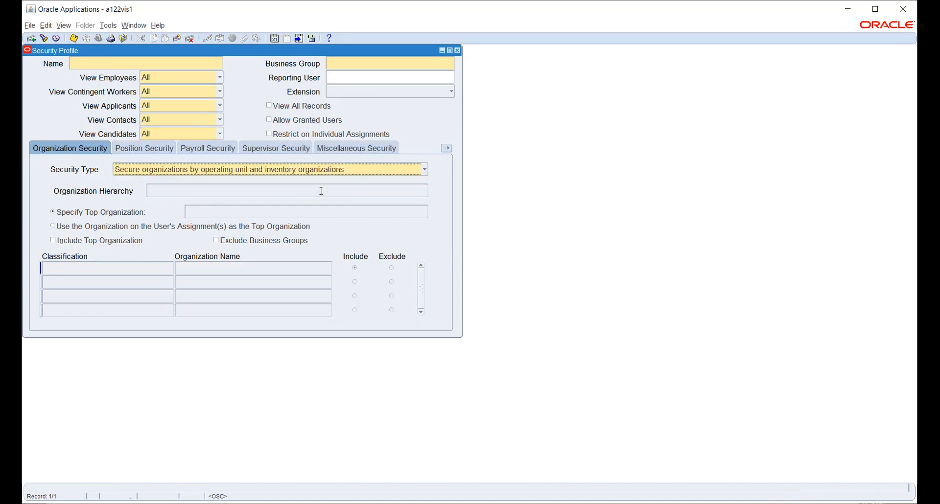
pyautogui.click(220, 269)
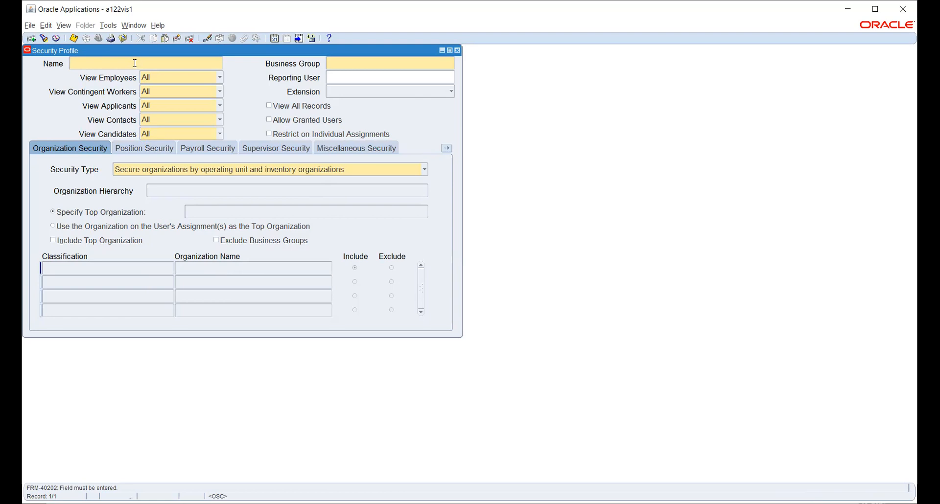
# Step: Name the profile HW_SEC_PROFILE with Business Group HW_BG, tabbing on to Reporting User
pyautogui.write('HWSECPROFILE')
pyautogui.write('__')
pyautogui.press('BackSpace')
pyautogui.write('_')
pyautogui.click(349, 60)
pyautogui.write('HW_BG')
pyautogui.press('Tab')
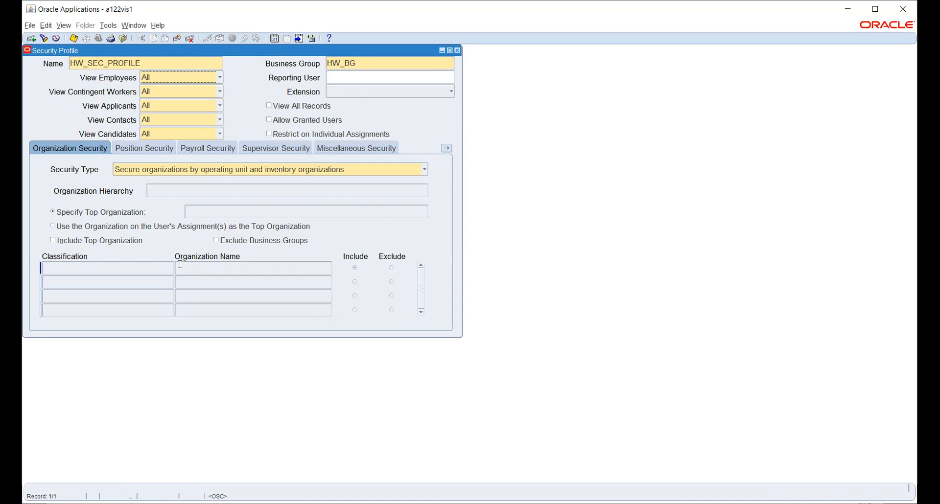
pyautogui.press('Tab')
pyautogui.press('Tab')
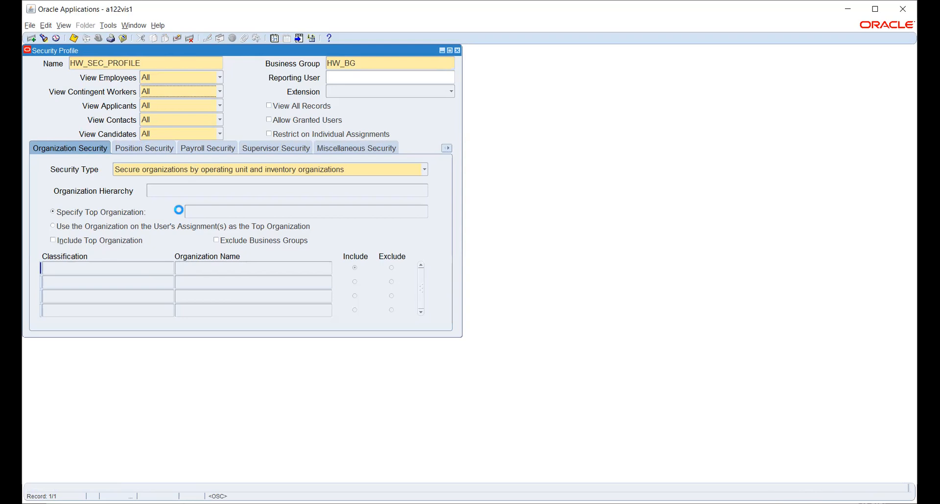
pyautogui.press('Tab')
pyautogui.press('Tab')
pyautogui.press('Tab')
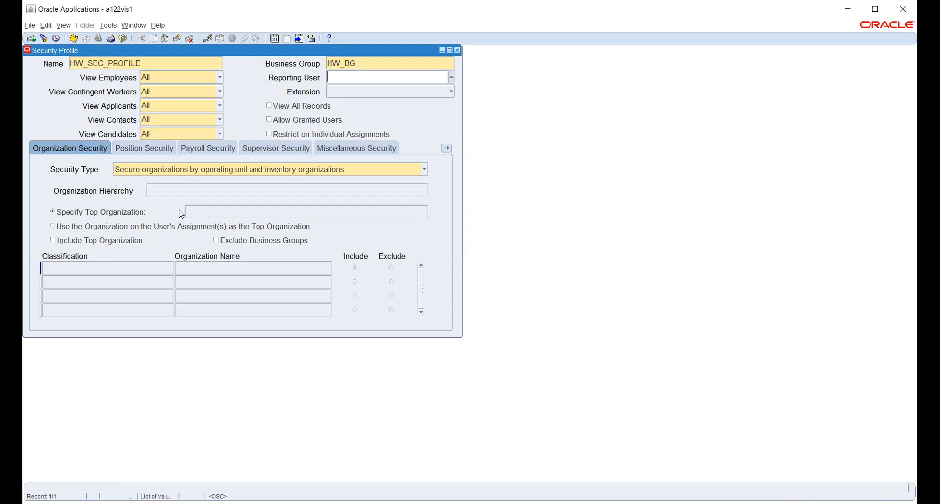
# Step: Cycle through Security Type options, ending on secure organizations by single operating unit
pyautogui.click(223, 173)
pyautogui.click(225, 172)
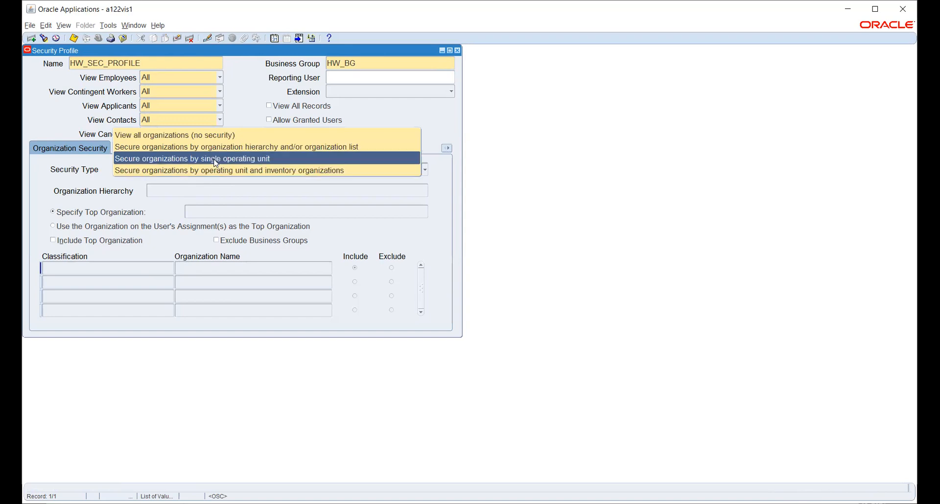
pyautogui.click(213, 159)
pyautogui.click(230, 172)
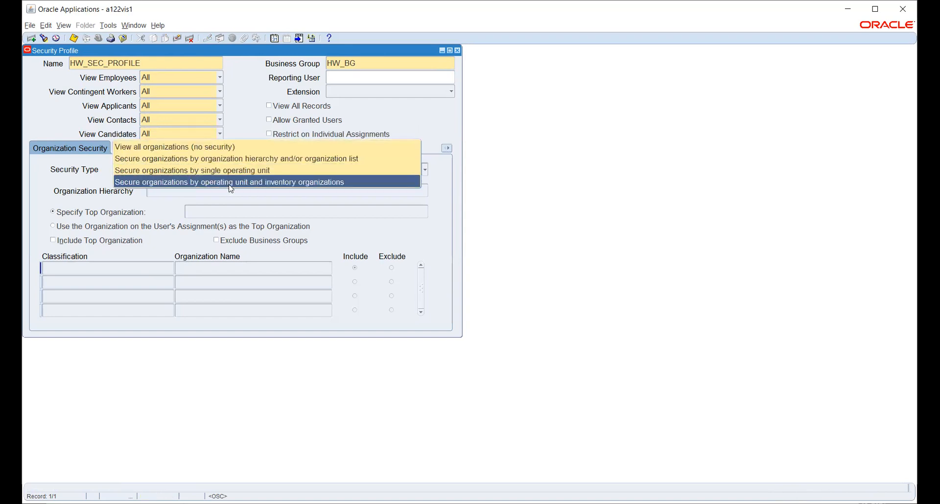
pyautogui.click(231, 181)
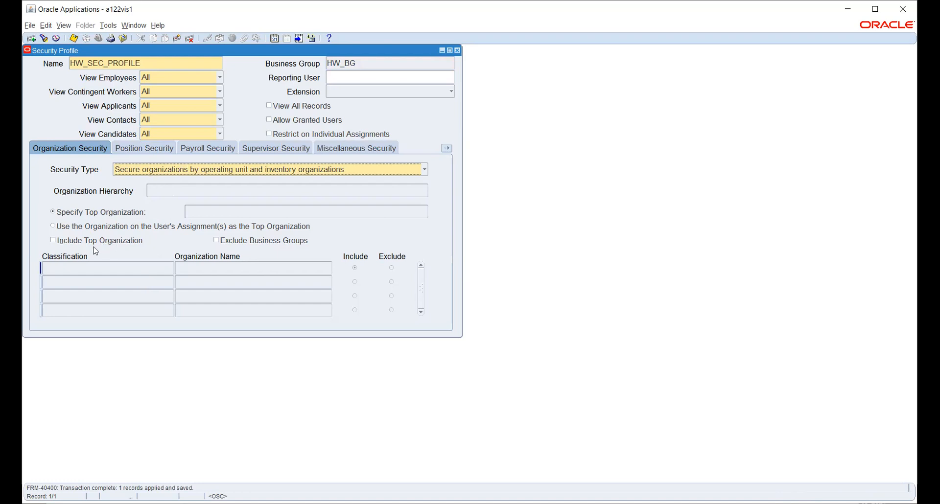
pyautogui.click(149, 170)
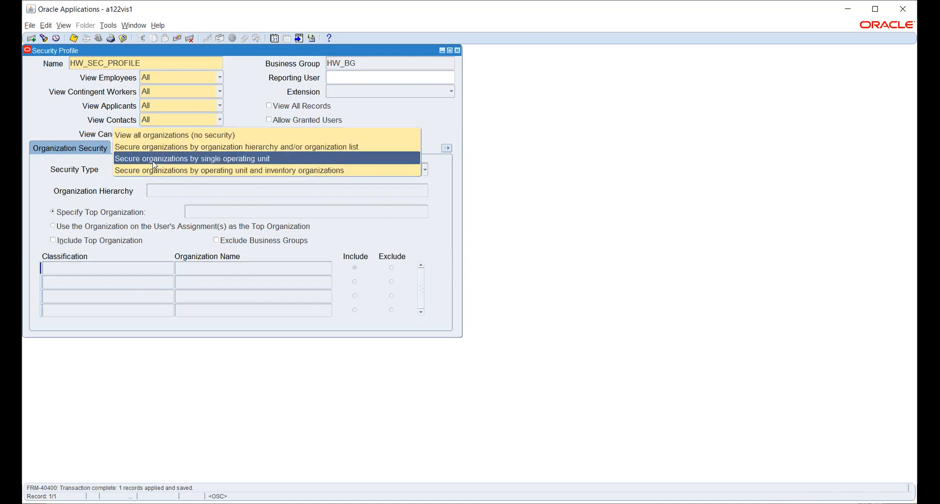
pyautogui.click(153, 161)
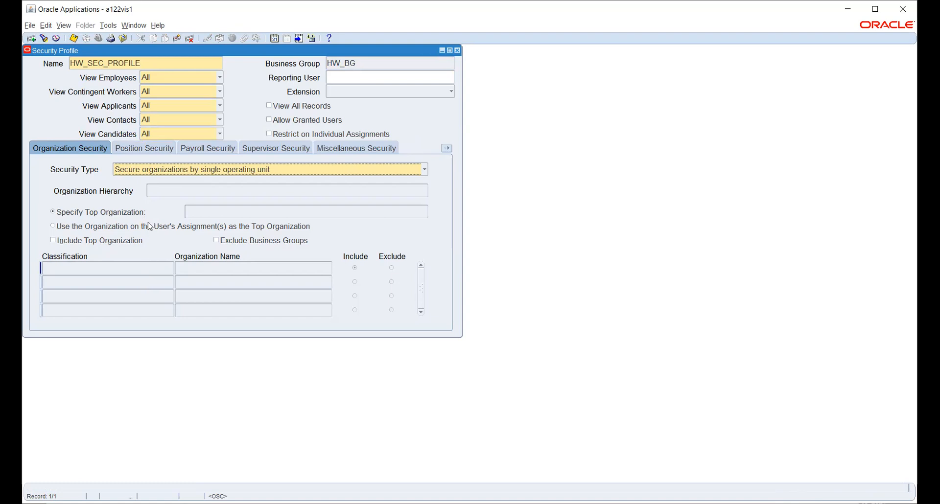
pyautogui.click(169, 170)
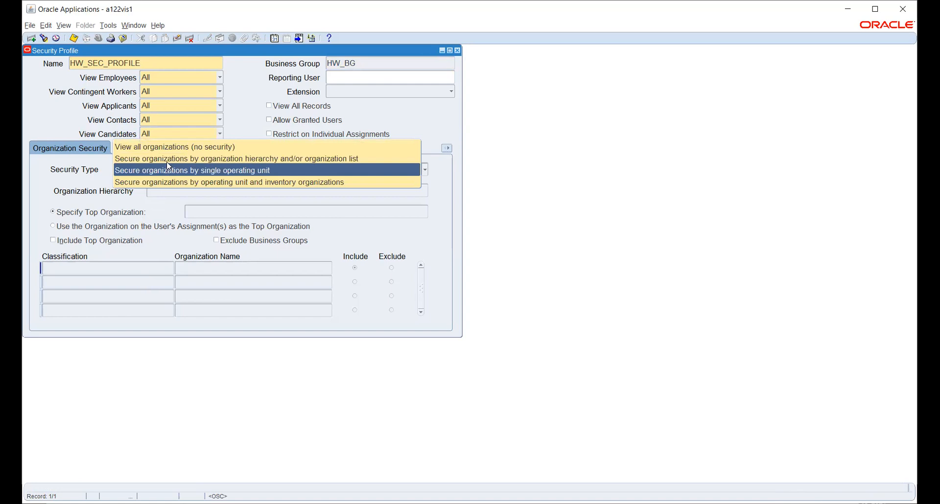
# Step: Switch to hierarchy and/or organization list security and give the first row classification Operating Unit
pyautogui.click(168, 160)
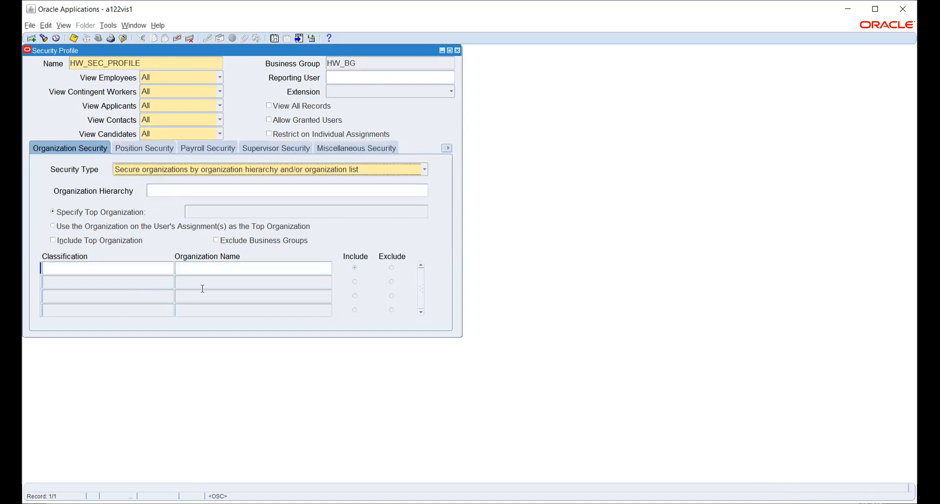
pyautogui.click(202, 264)
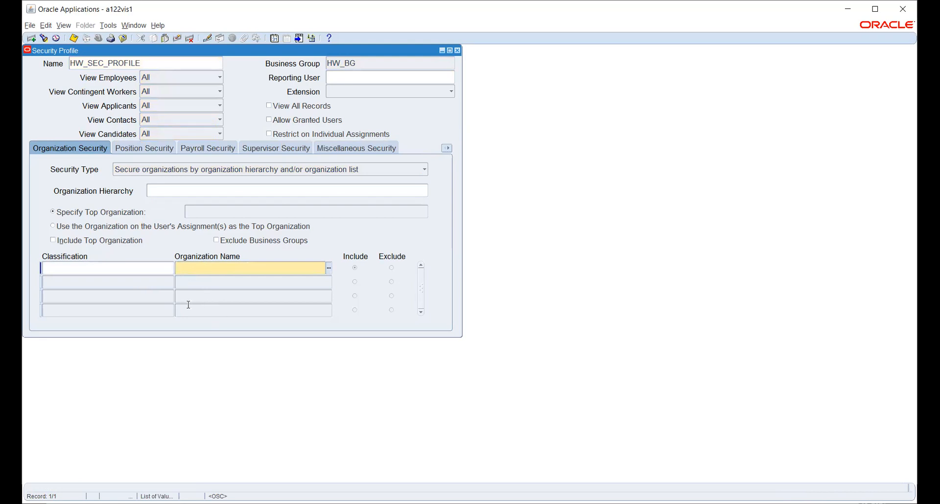
pyautogui.click(138, 270)
pyautogui.click(171, 267)
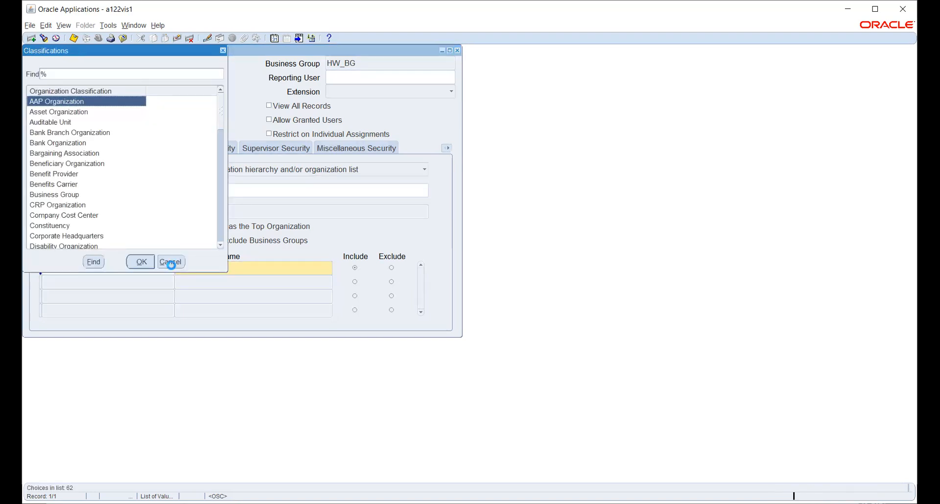
pyautogui.scroll(-1, 101, 179)
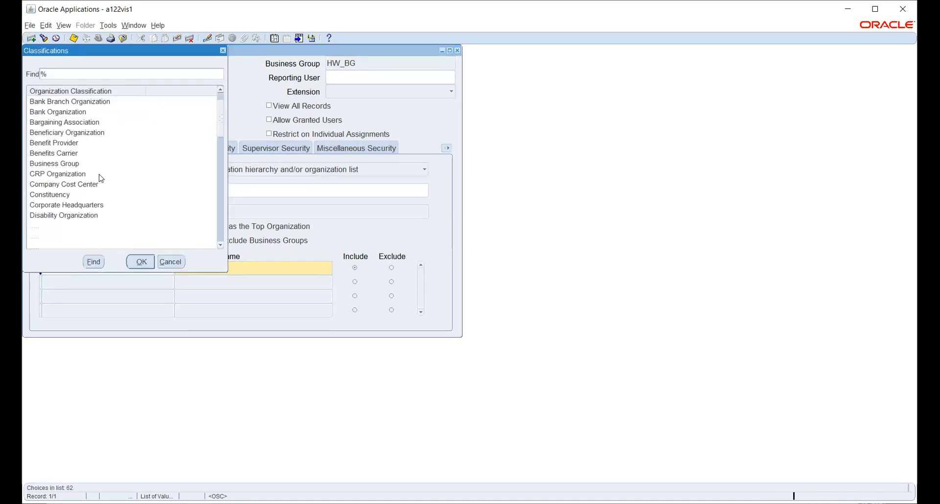
pyautogui.write('o')
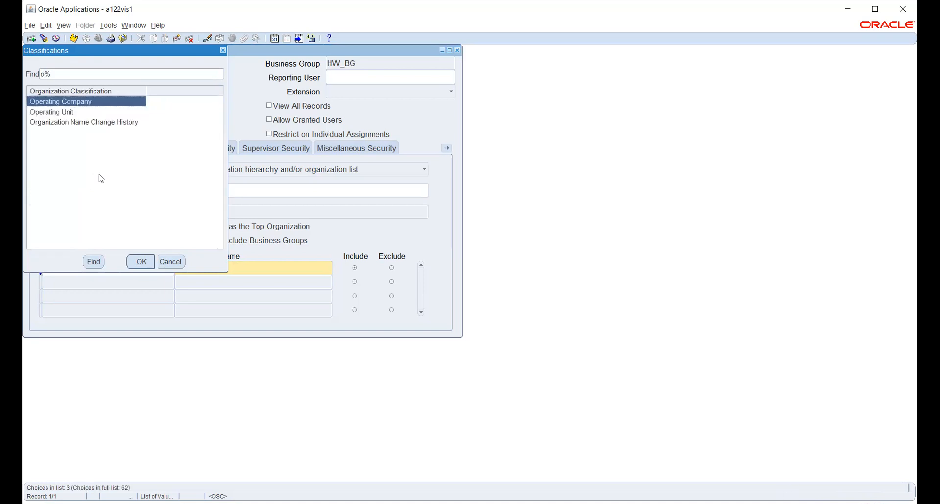
pyautogui.click(67, 112)
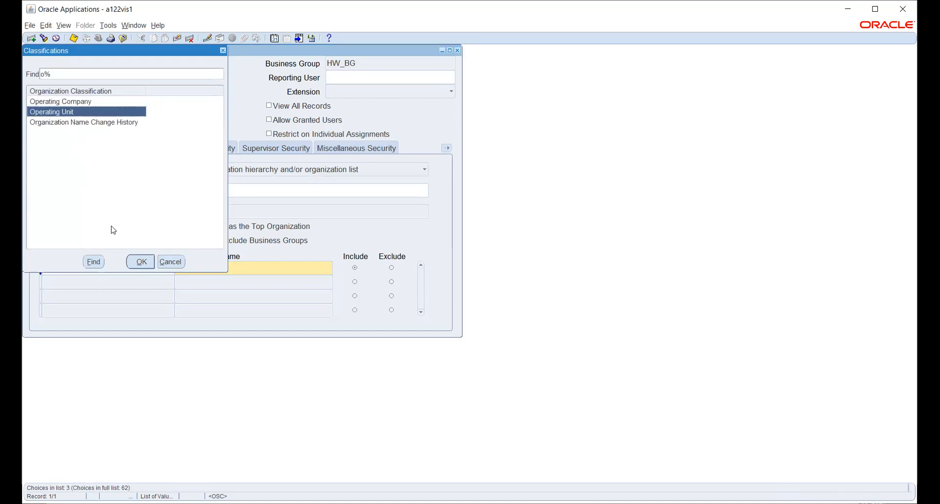
pyautogui.click(139, 263)
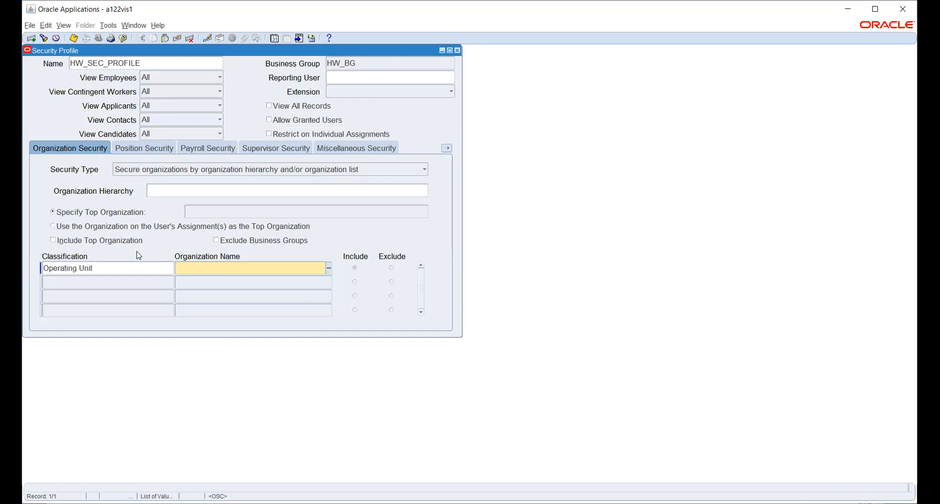
# Step: Choose HWOU as the first row's organization
pyautogui.click(328, 269)
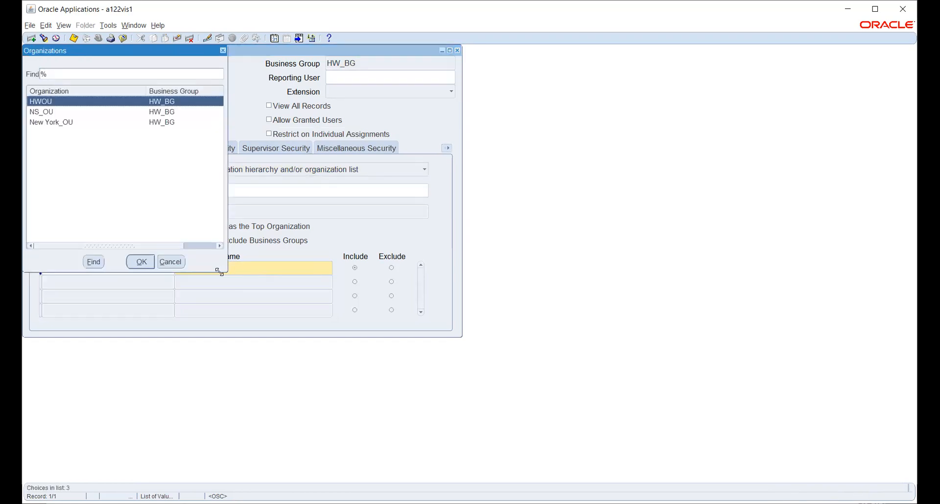
pyautogui.moveTo(106, 52); pyautogui.dragTo(239, 73)
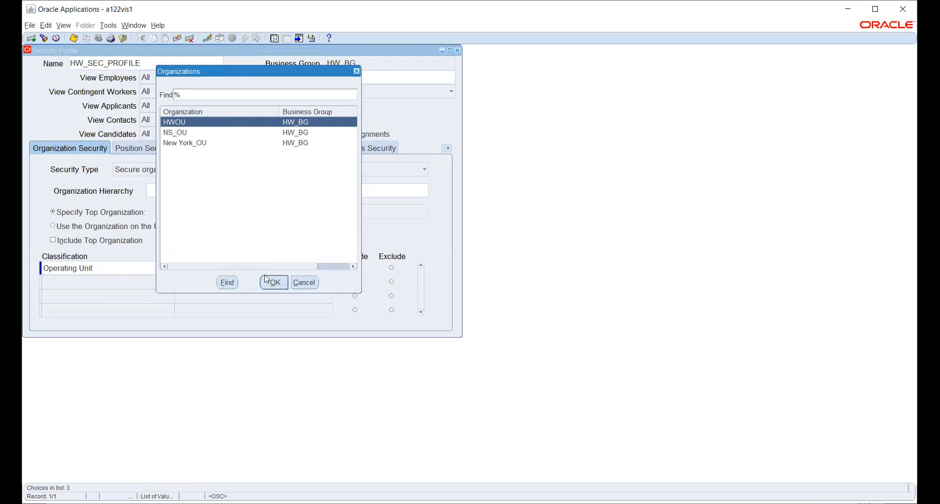
pyautogui.moveTo(255, 267)
pyautogui.mouseDown()
pyautogui.moveTo(296, 265)
pyautogui.moveTo(246, 267)
pyautogui.mouseUp()
pyautogui.click(274, 284)
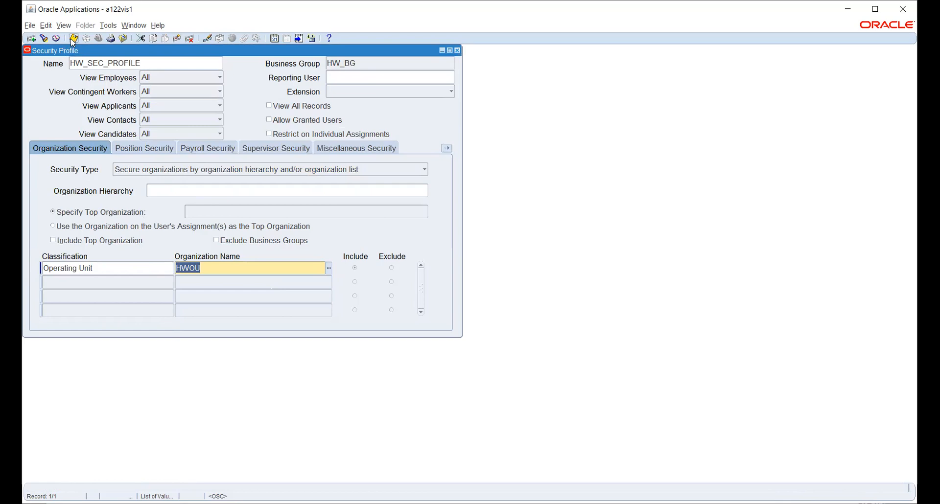
# Step: Save HW_SEC_PROFILE with its HWOU operating unit row, then review the Position Security settings
pyautogui.click(73, 38)
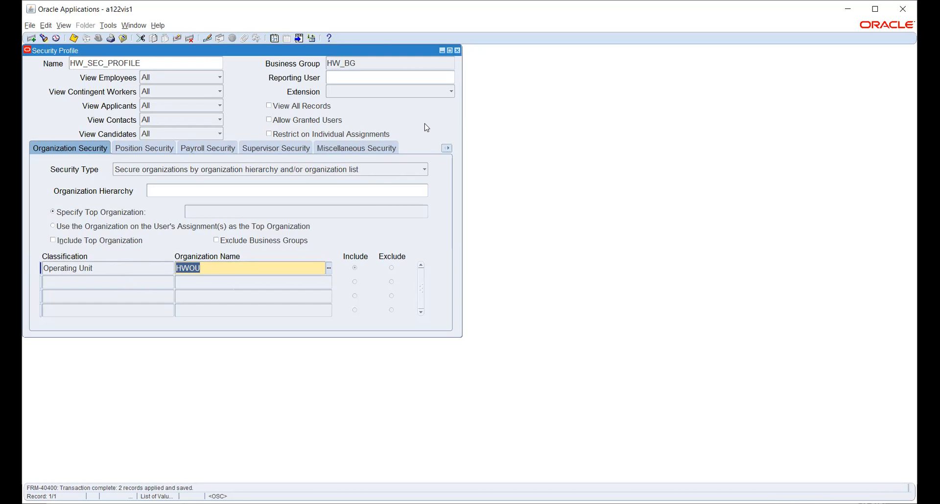
pyautogui.click(136, 152)
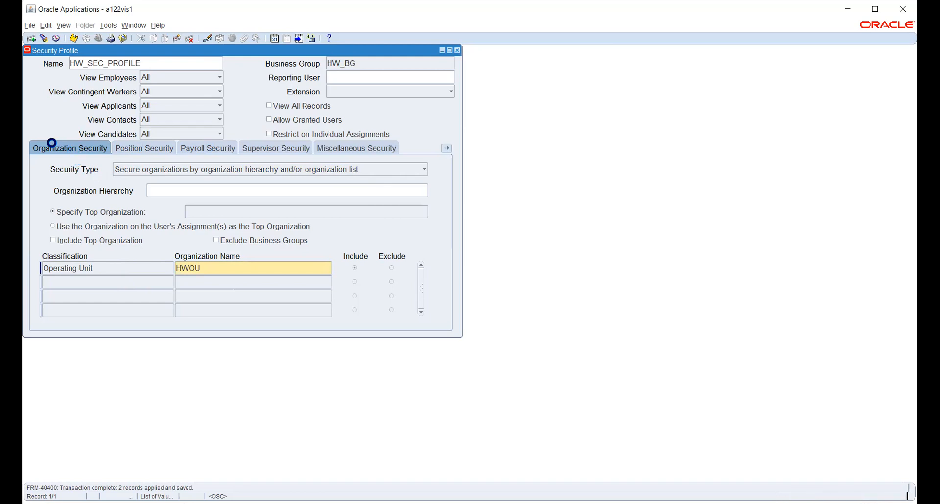
pyautogui.click(54, 150)
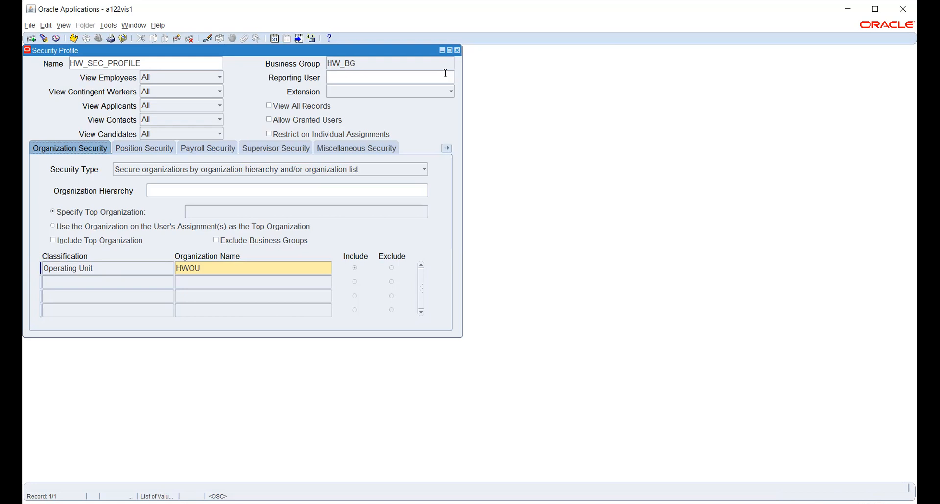
# Step: Review the security type options and the HWOU entry, then close the security profile form
pyautogui.click(445, 74)
pyautogui.click(269, 171)
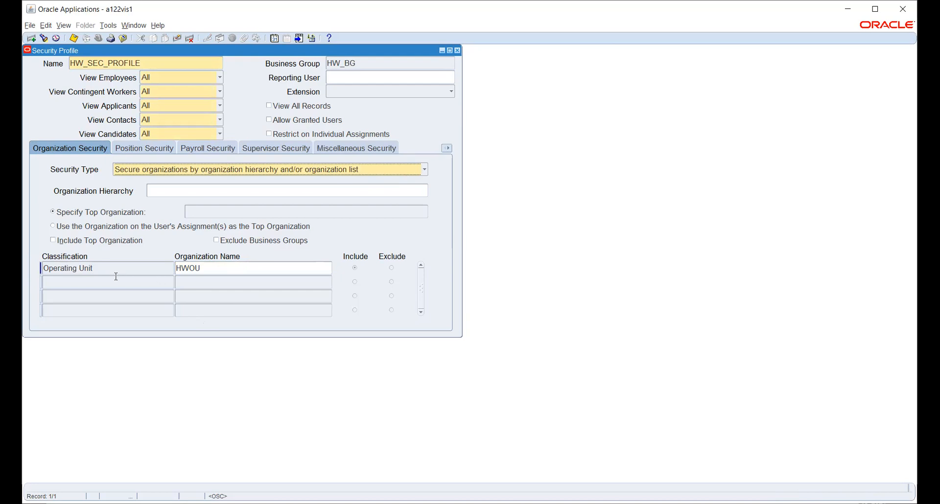
pyautogui.click(216, 266)
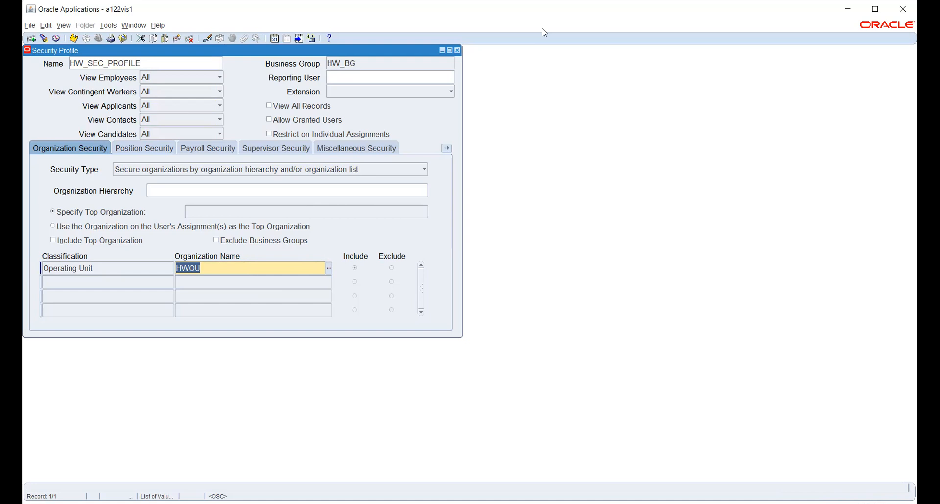
pyautogui.click(457, 50)
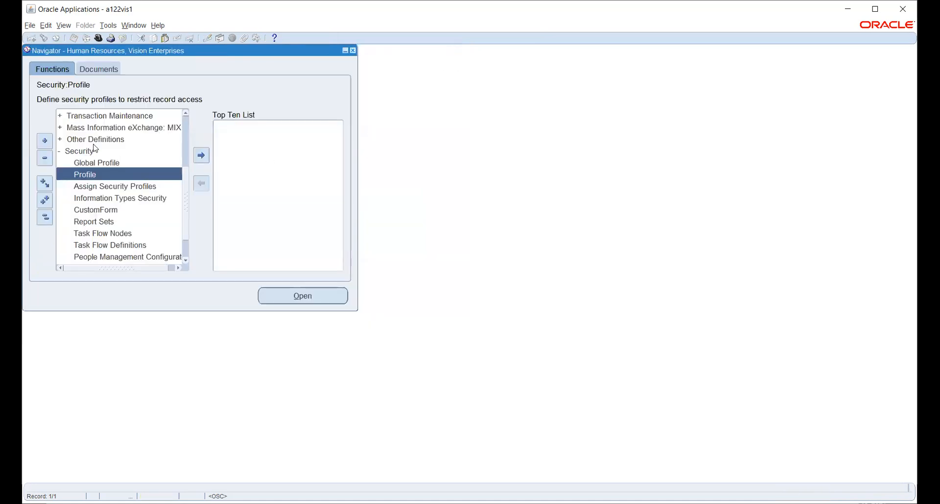
# Step: Switch to System Administrator Vision and open the System profile values form
pyautogui.click(99, 38)
pyautogui.write('s%')
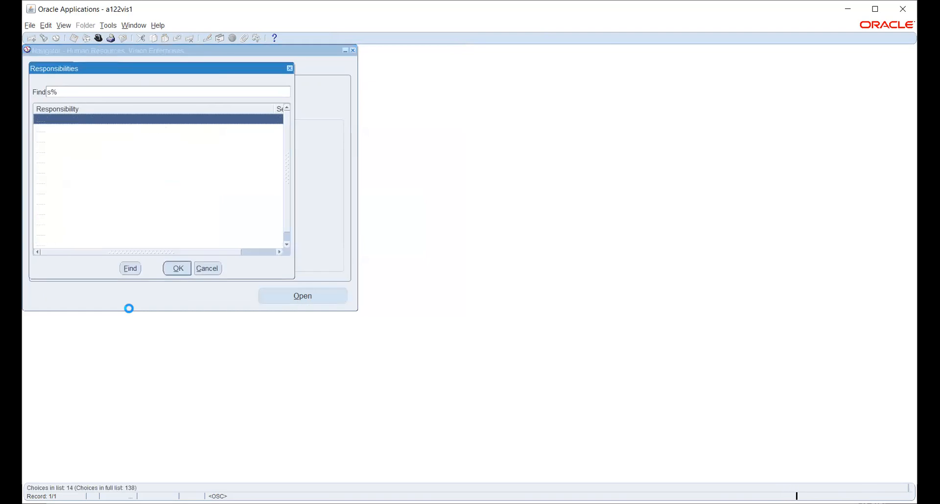
pyautogui.press('Return')
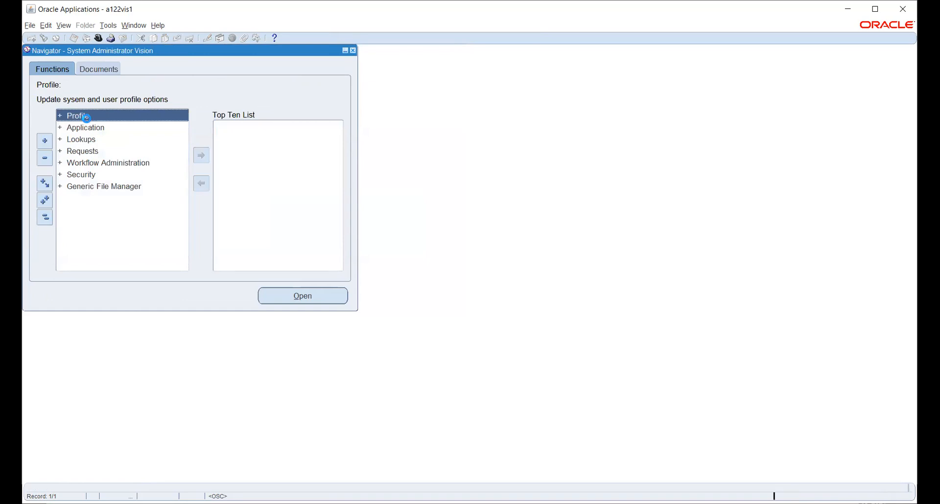
pyautogui.press('Return')
pyautogui.doubleClick(78, 128)
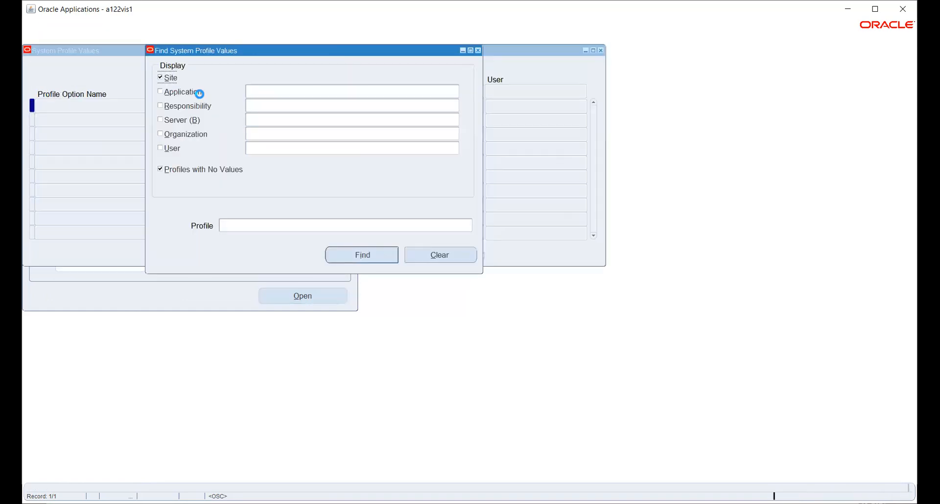
# Step: Query MO: Security Profile values for the HW_PAYABLES responsibility
pyautogui.click(189, 106)
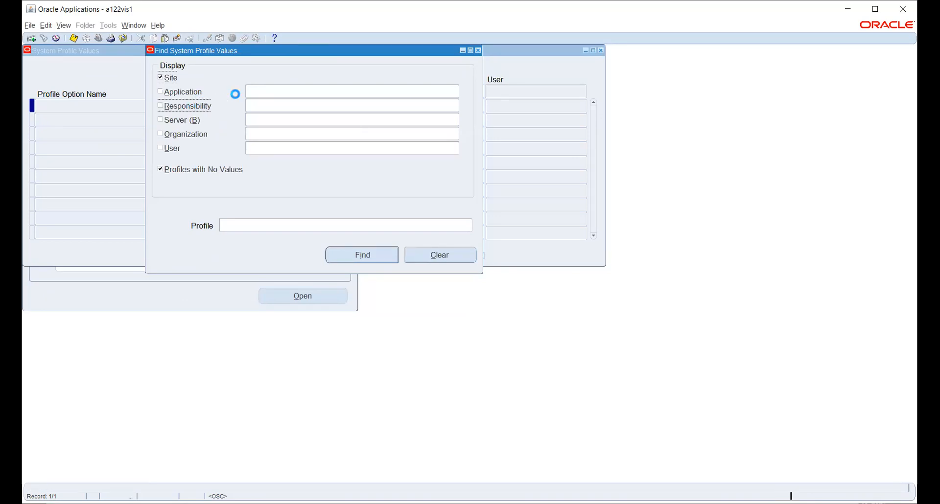
pyautogui.write('HW_PAYABLES')
pyautogui.press('Tab')
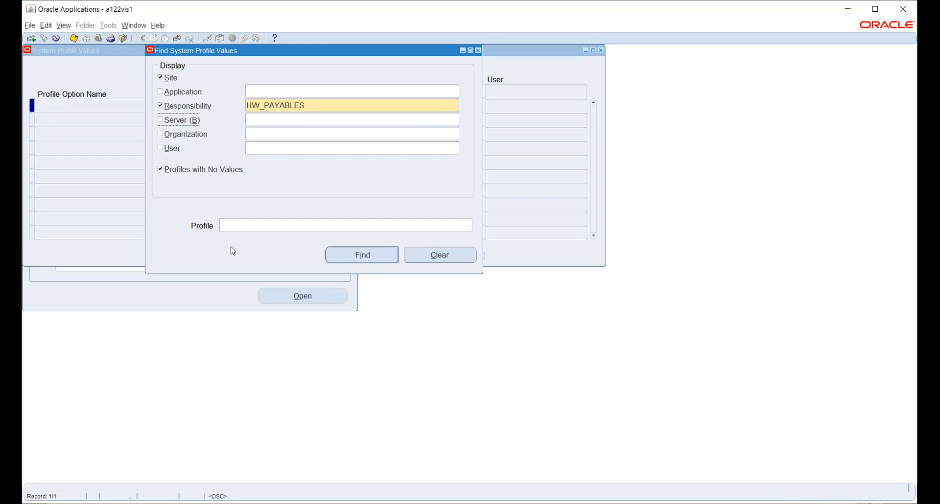
pyautogui.click(256, 224)
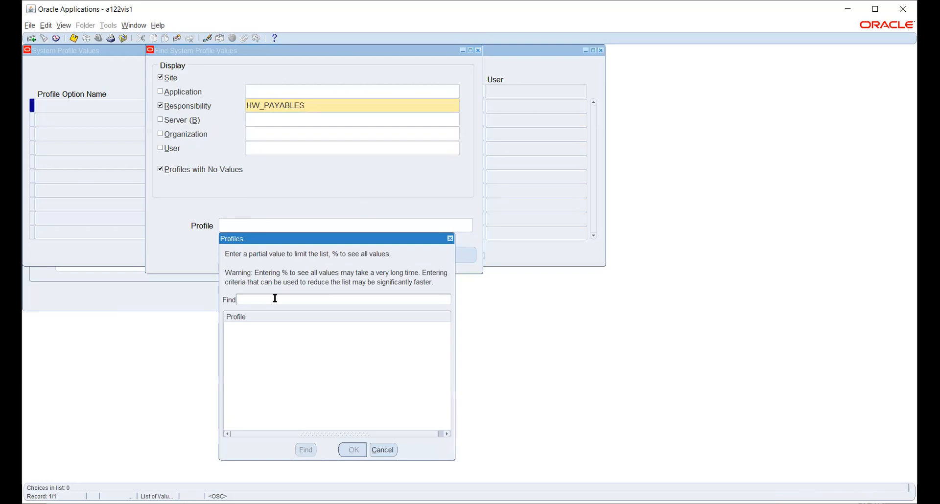
pyautogui.write('mo: %')
pyautogui.press('Return')
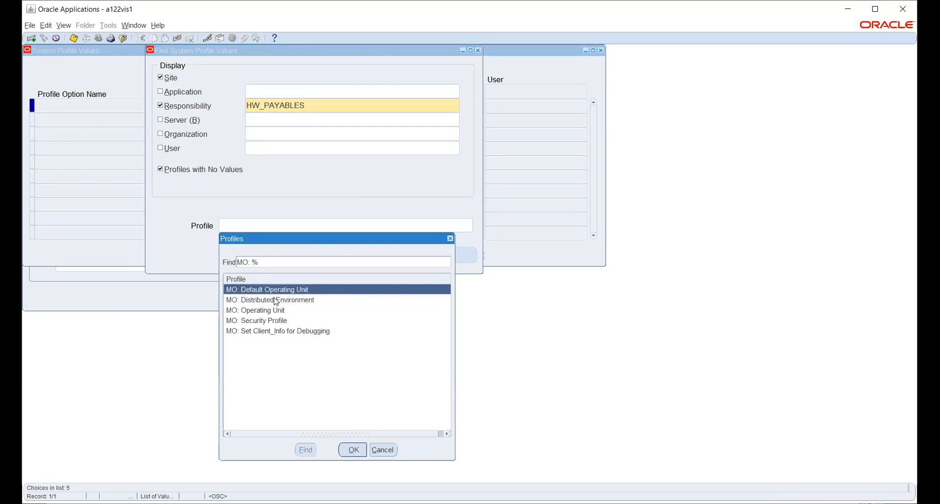
pyautogui.click(275, 322)
pyautogui.click(354, 450)
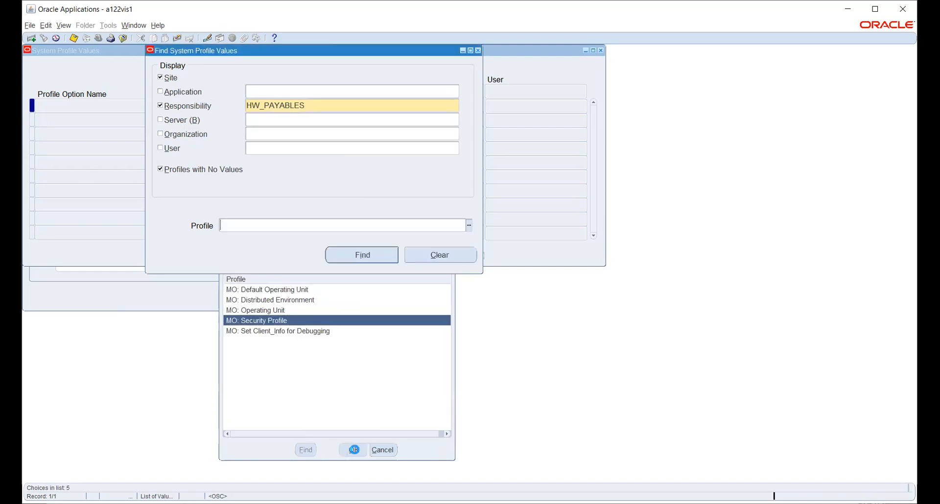
pyautogui.click(364, 259)
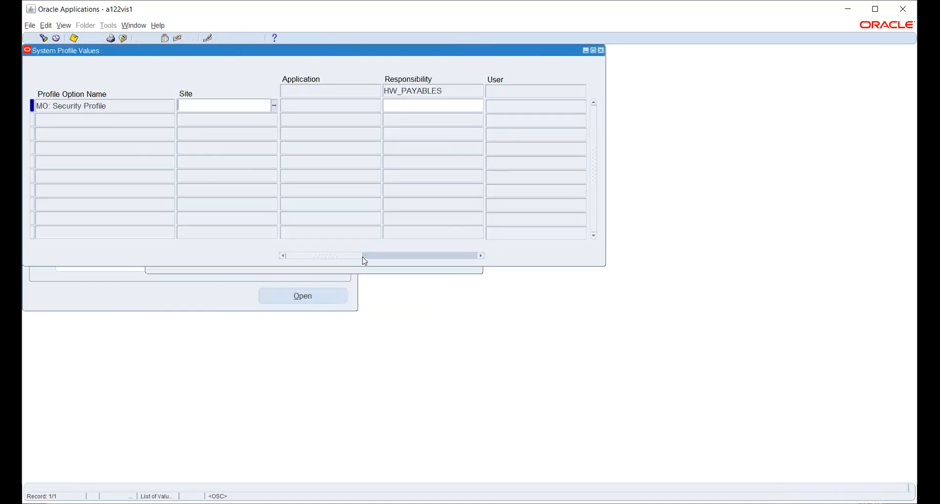
# Step: Set HW_SEC_PROFILE as the HW_PAYABLES value and save
pyautogui.click(393, 108)
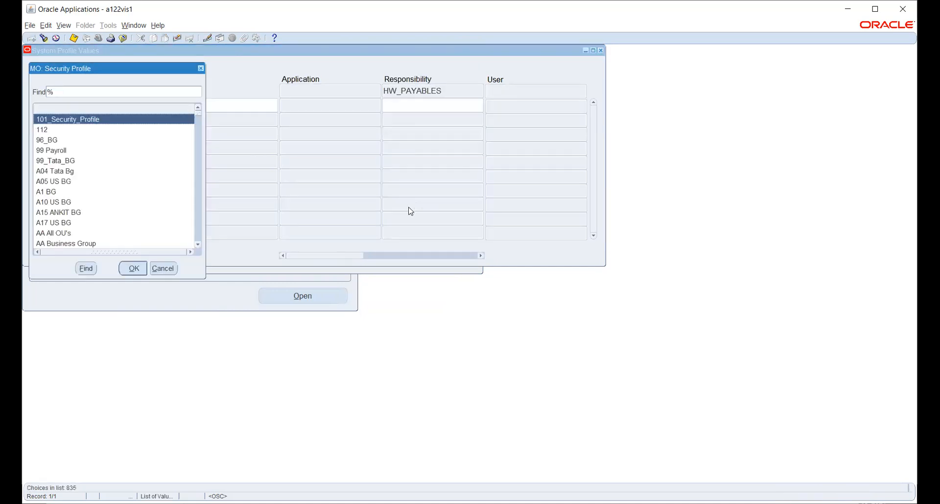
pyautogui.write('h')
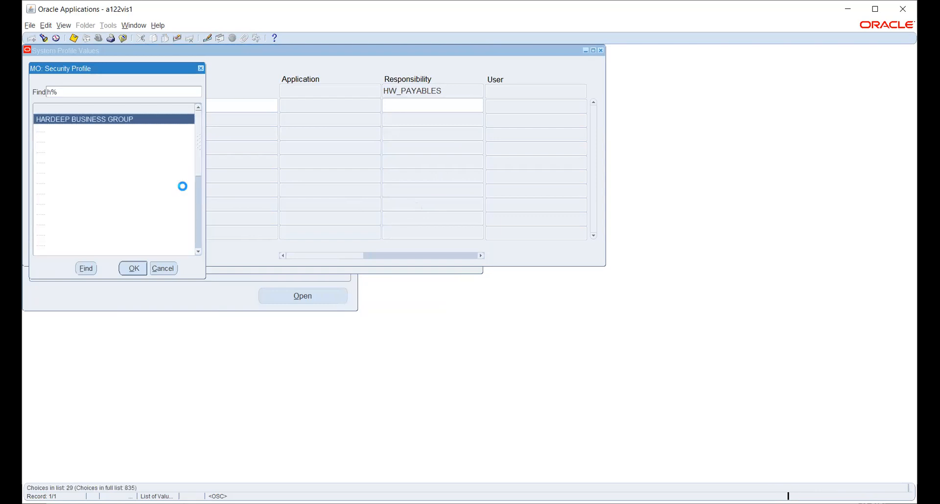
pyautogui.write('w_')
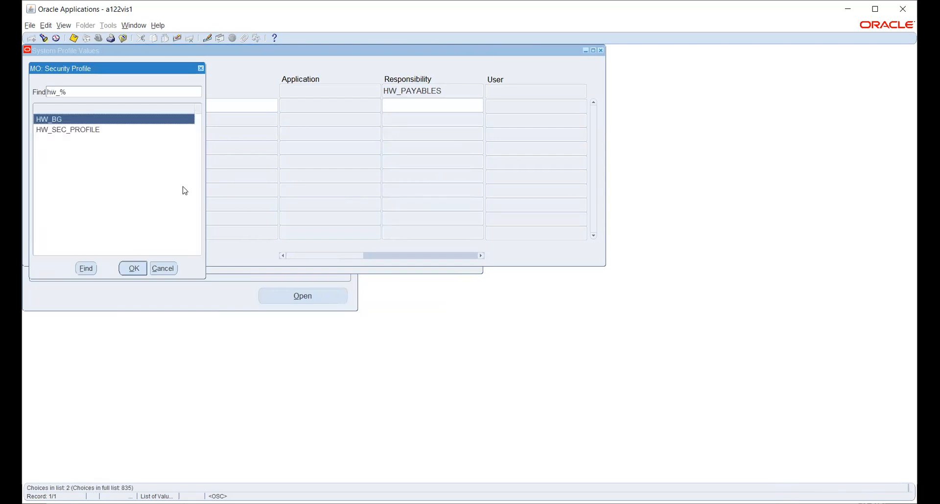
pyautogui.click(60, 130)
pyautogui.click(129, 269)
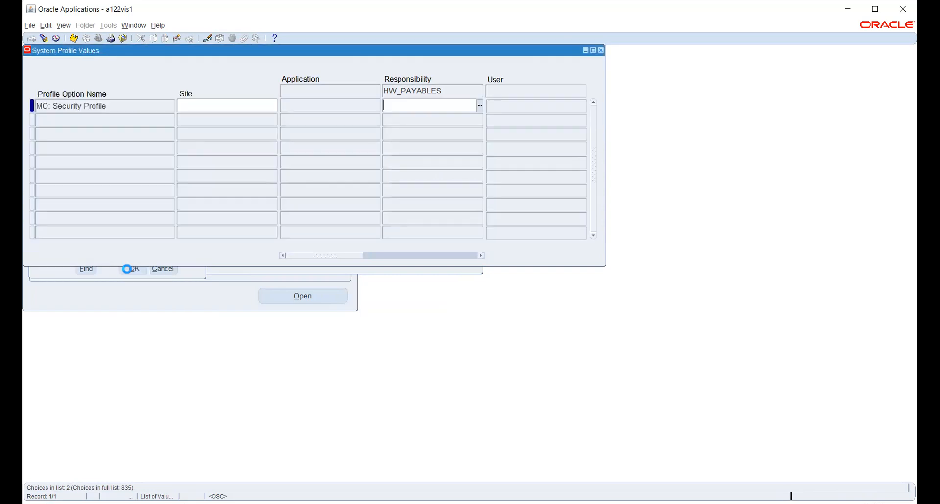
pyautogui.click(74, 39)
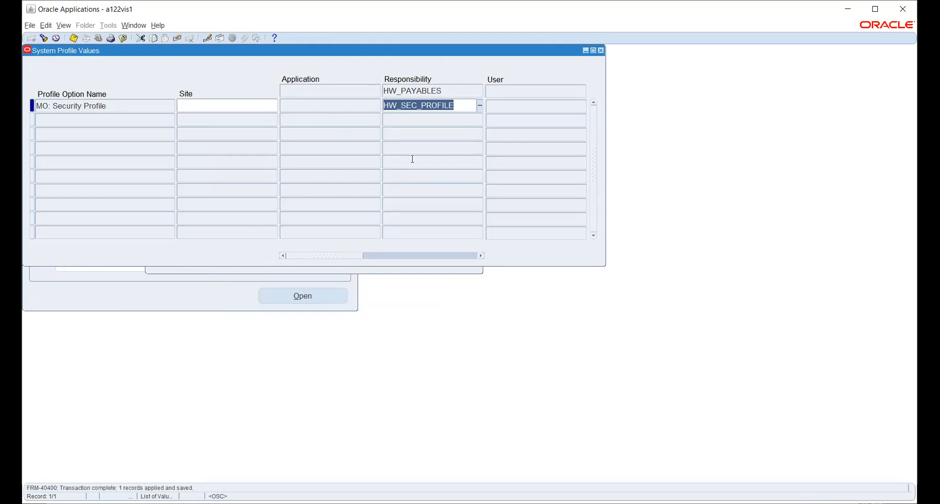
# Step: Query HR: Security Profile values for the HW_PAYABLES responsibility
pyautogui.click(364, 275)
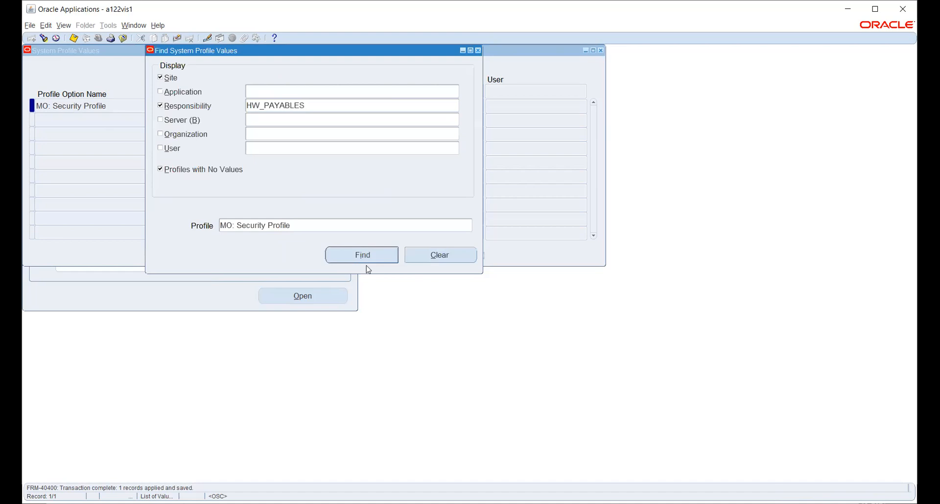
pyautogui.click(469, 226)
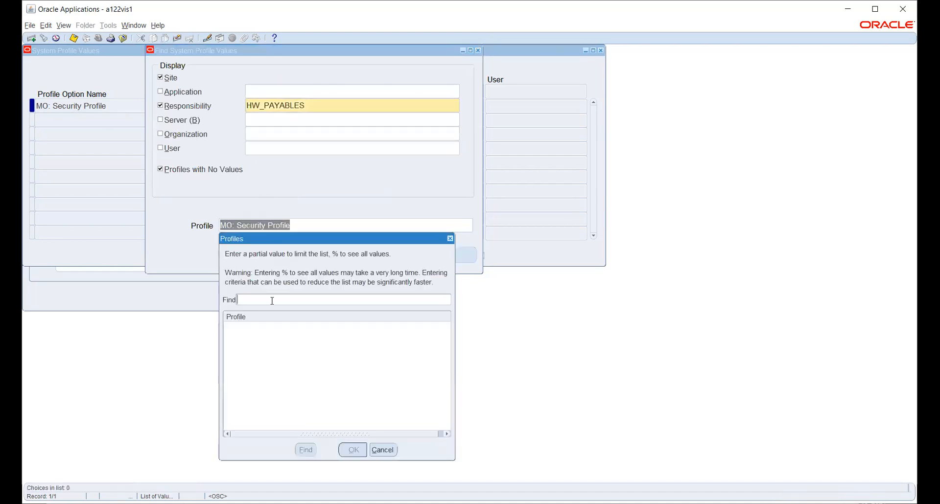
pyautogui.write('hr:%sec')
pyautogui.press('Return')
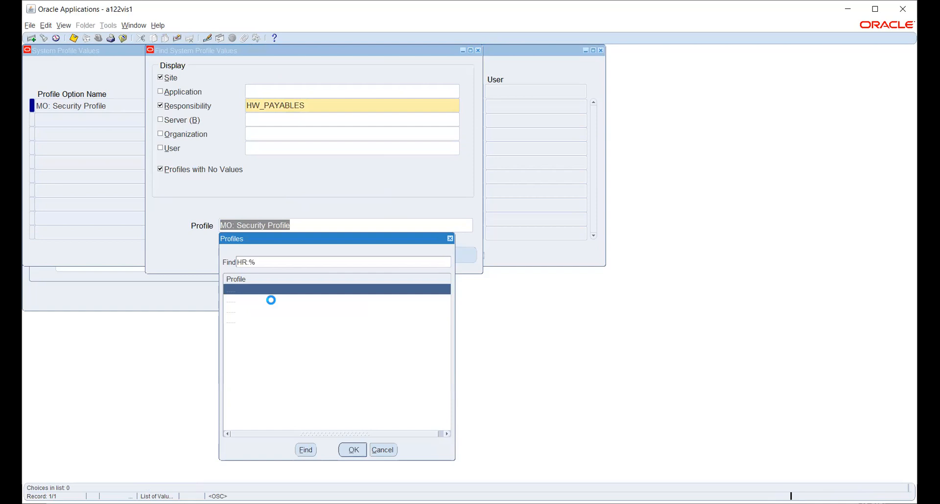
pyautogui.click(274, 310)
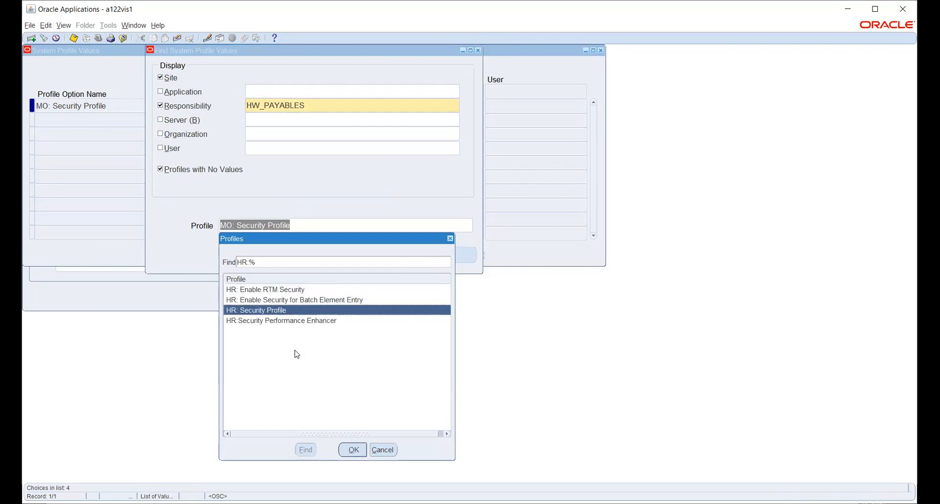
pyautogui.click(354, 451)
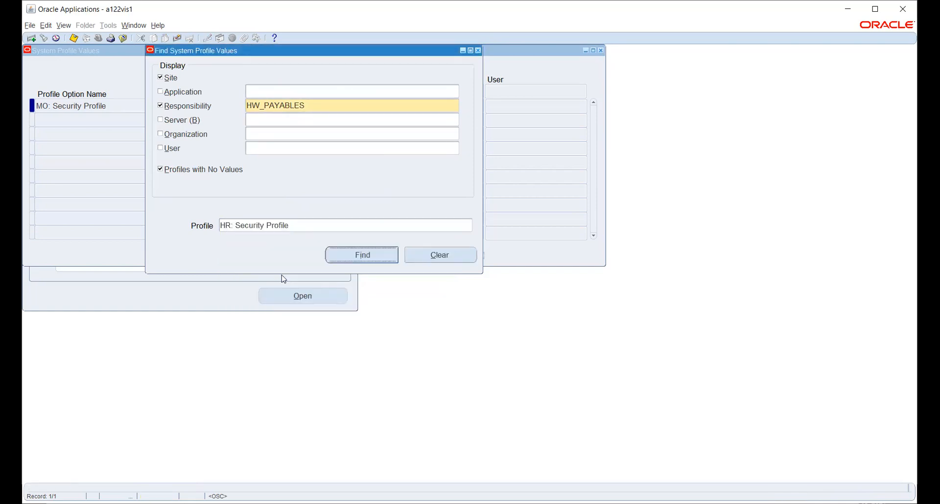
pyautogui.click(362, 255)
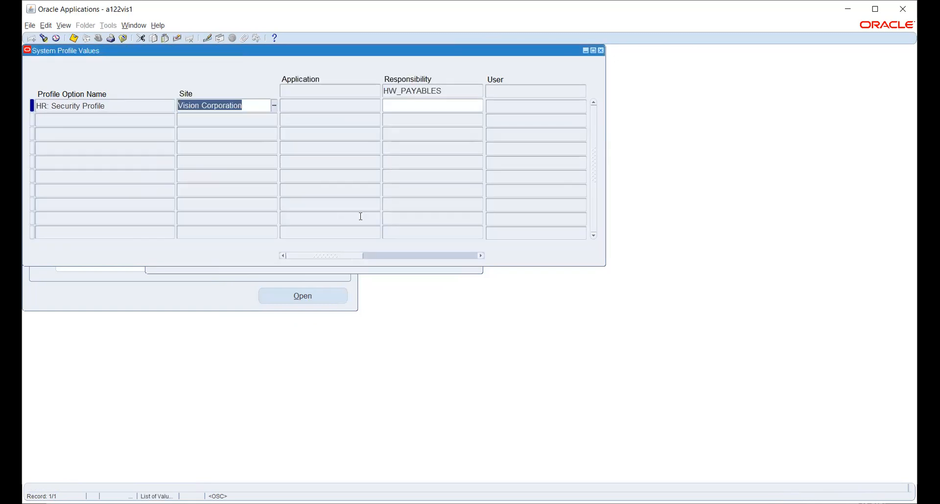
# Step: Set HR: Security Profile to HW_SEC_PROFILE for HW_PAYABLES and save it
pyautogui.click(428, 102)
pyautogui.click(480, 106)
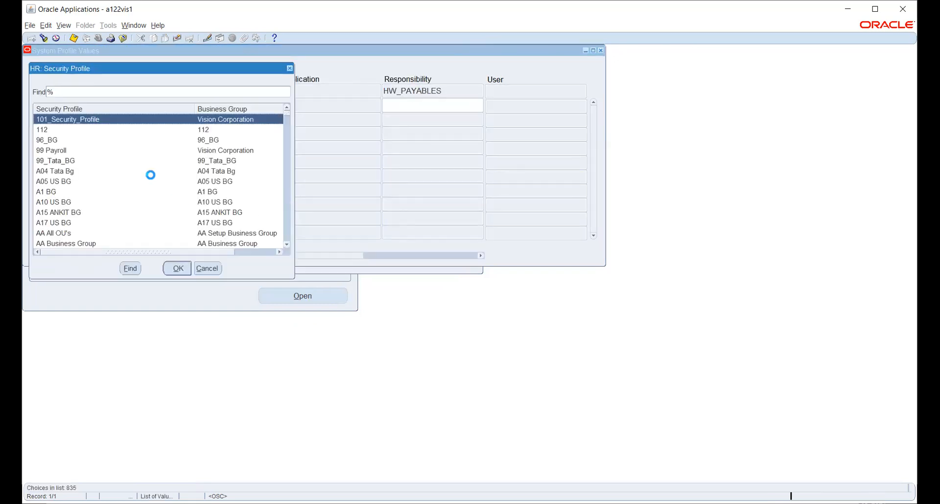
pyautogui.write('h')
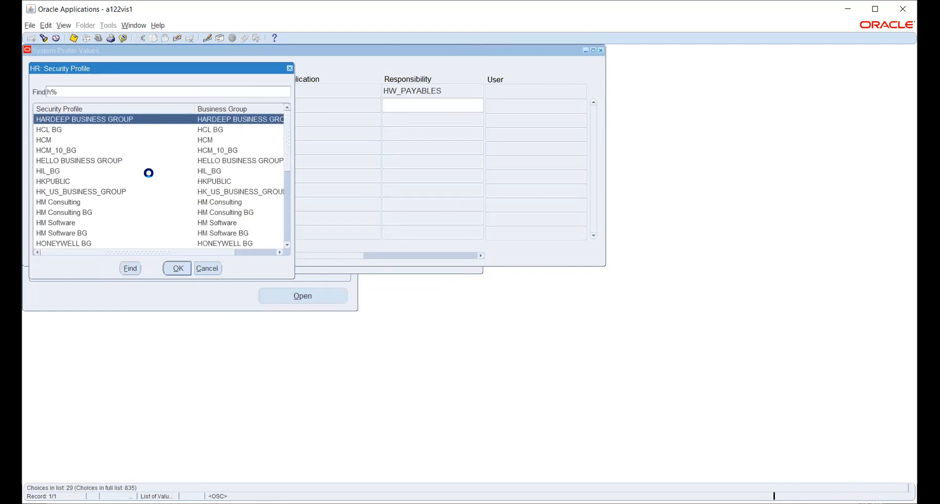
pyautogui.write('w_')
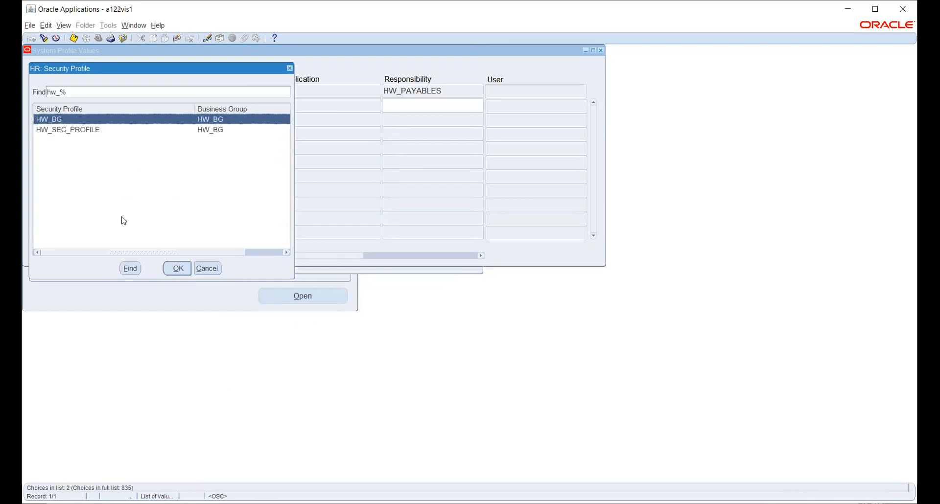
pyautogui.click(100, 131)
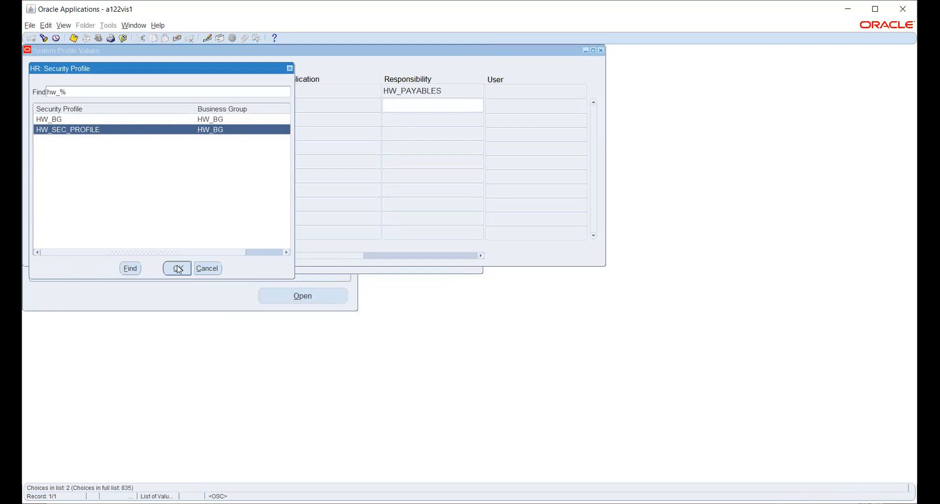
pyautogui.click(175, 268)
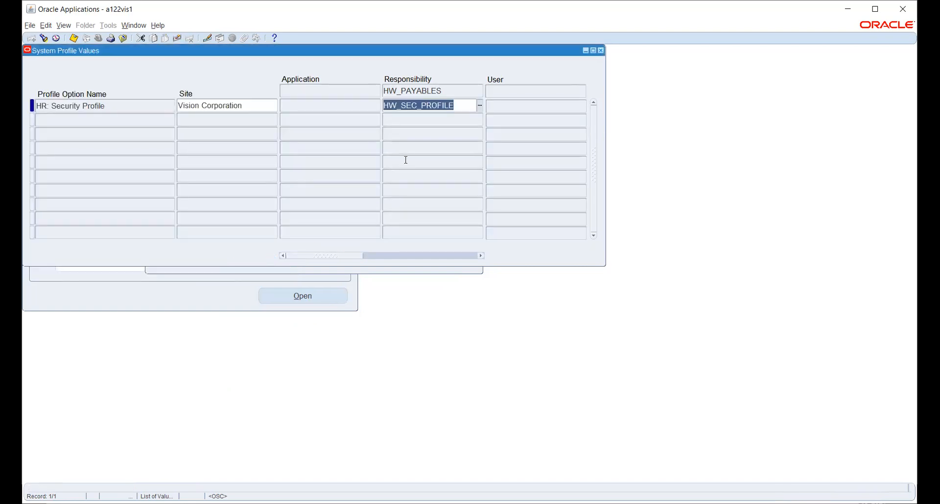
pyautogui.hotkey('ctrl', 's')
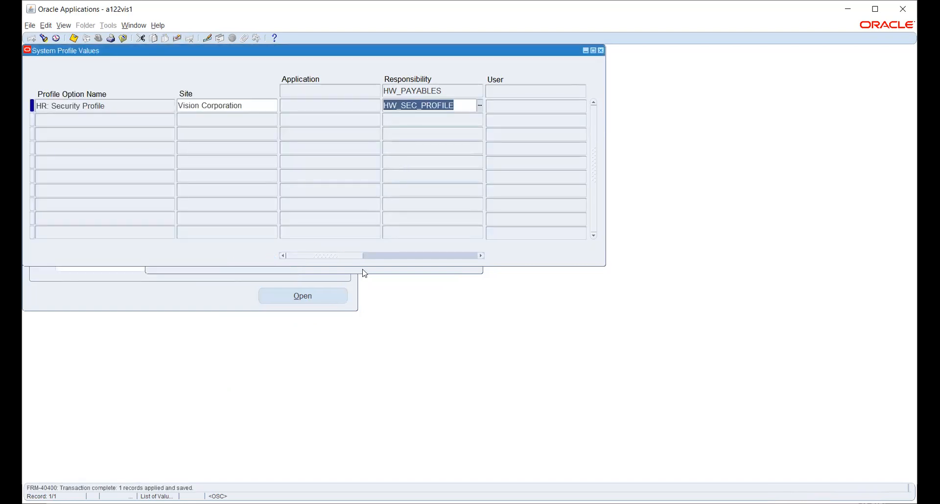
pyautogui.click(363, 270)
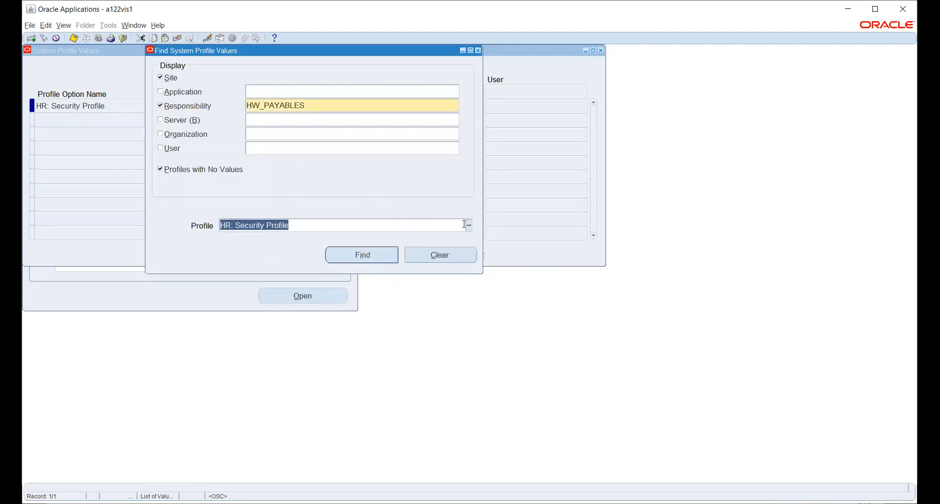
# Step: Look up MO: Operating Unit values for HW_PAYABLES, then bring the profile search back
pyautogui.click(470, 226)
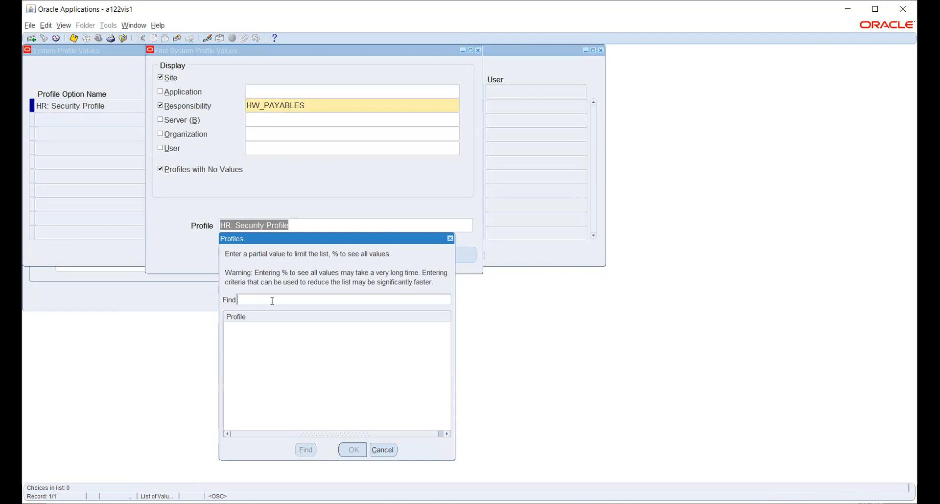
pyautogui.write('%')
pyautogui.press('BackSpace')
pyautogui.write('mo: %')
pyautogui.press('Return')
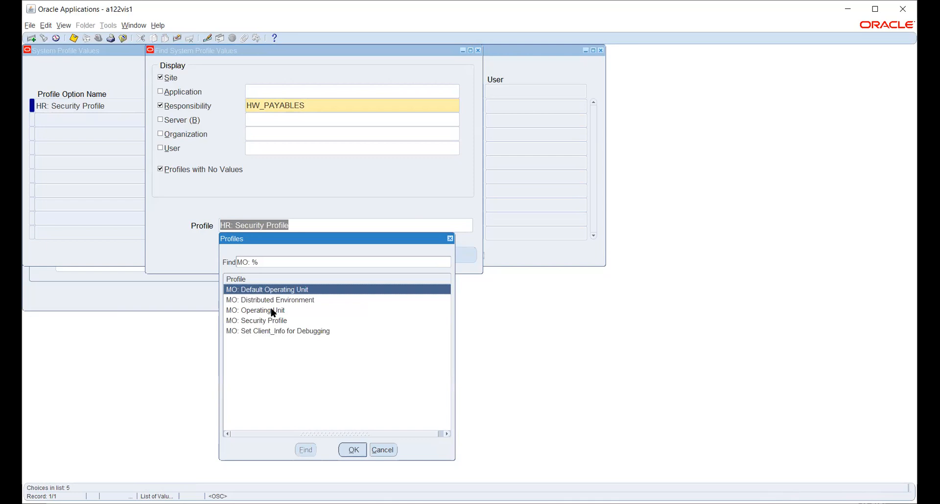
pyautogui.click(273, 311)
pyautogui.click(351, 449)
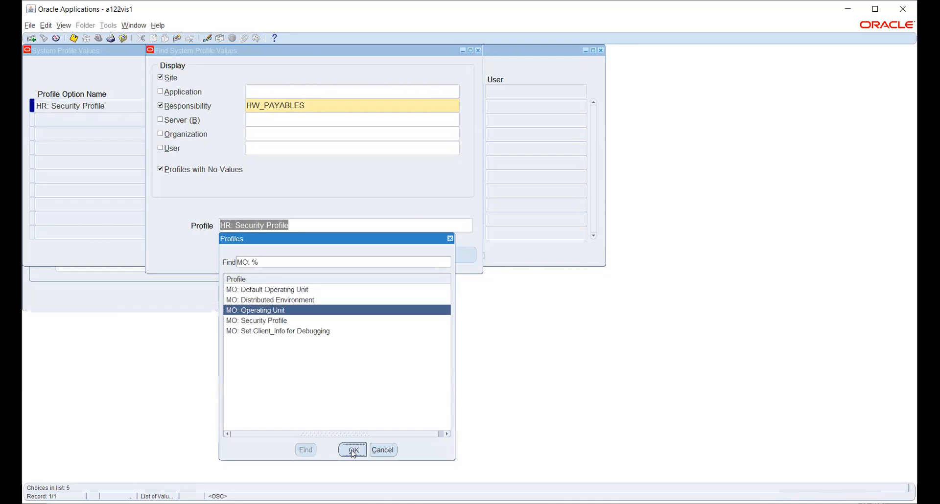
pyautogui.click(352, 256)
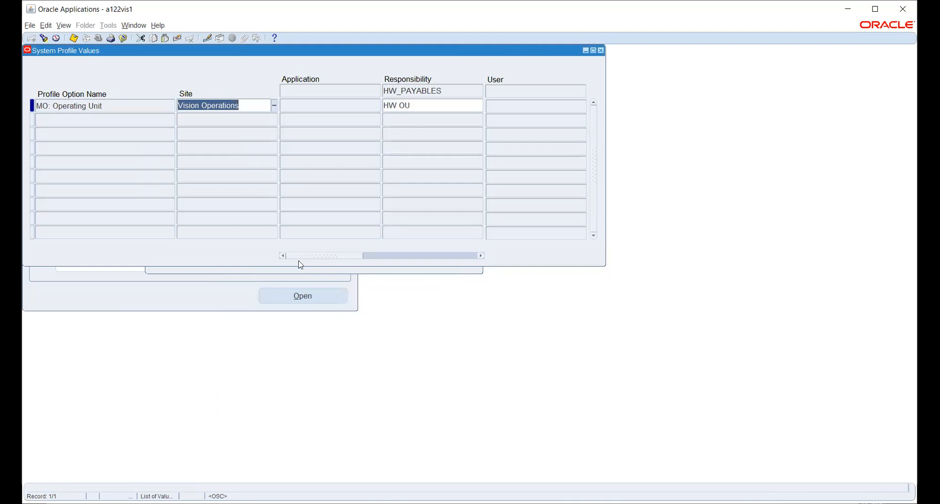
pyautogui.click(299, 270)
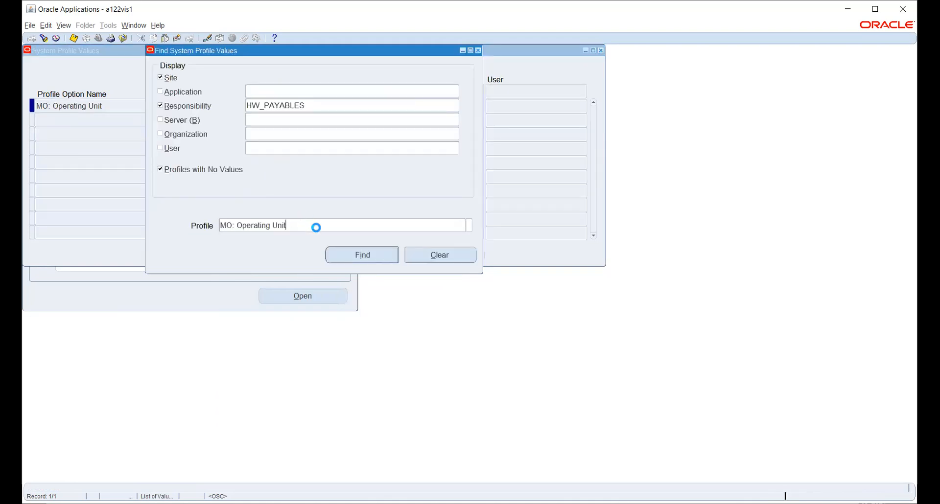
# Step: Check MO: Default Operating Unit for HW_PAYABLES, leave it blank, and close System Profile Values
pyautogui.click(470, 226)
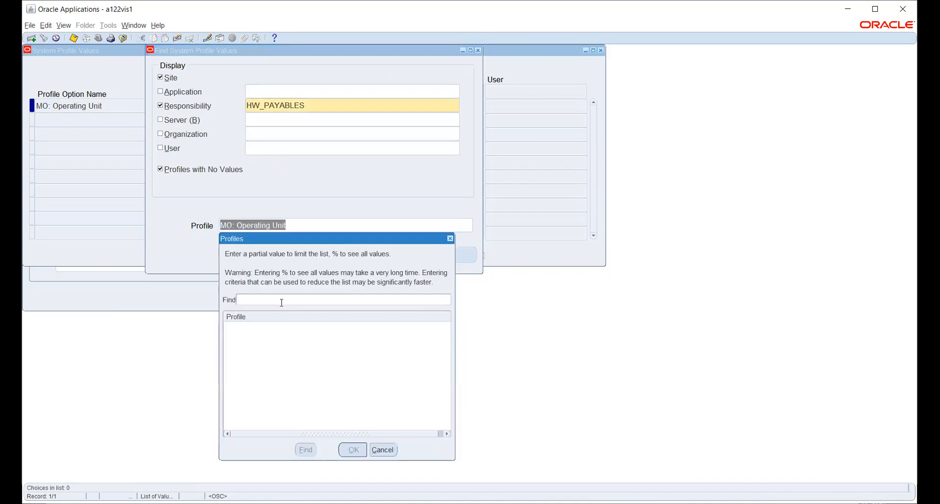
pyautogui.write('mo:%')
pyautogui.press('Return')
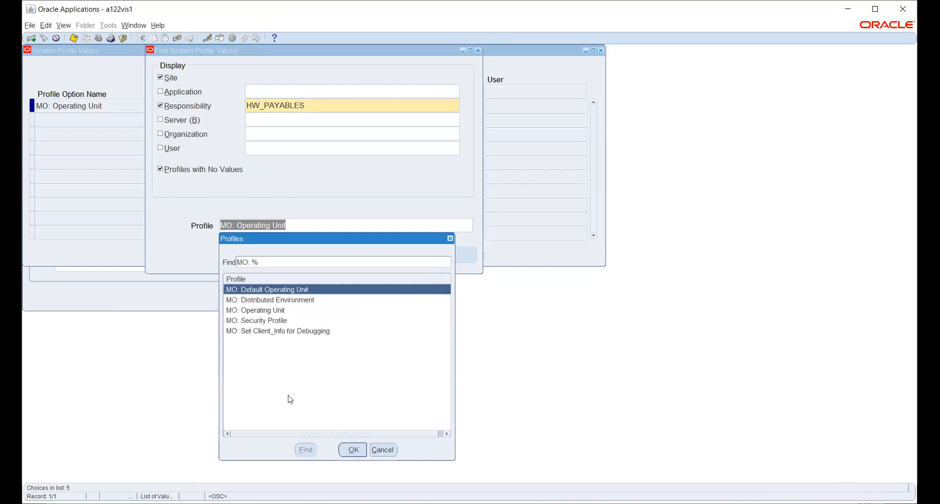
pyautogui.click(353, 450)
pyautogui.click(370, 263)
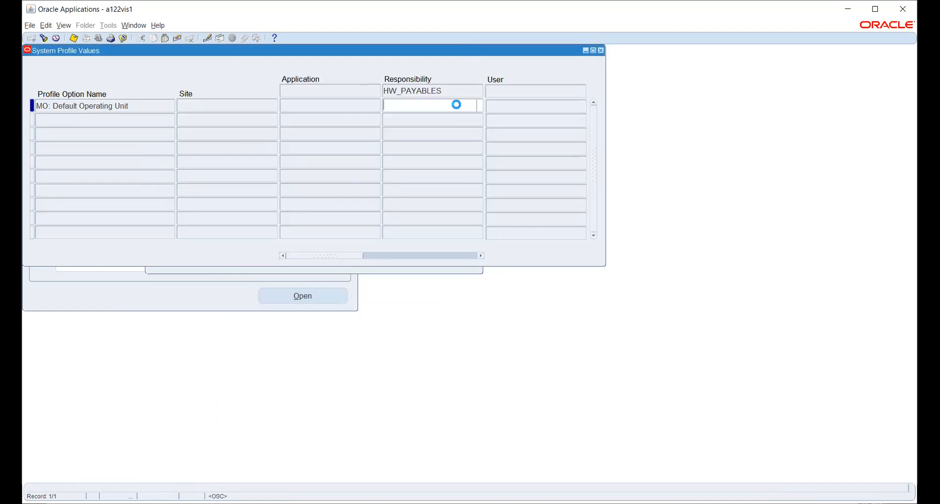
pyautogui.click(480, 105)
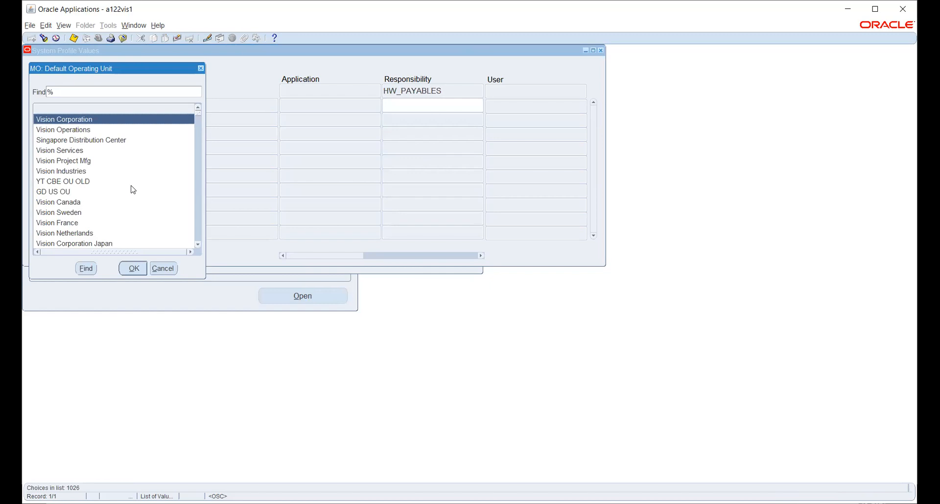
pyautogui.write('hw')
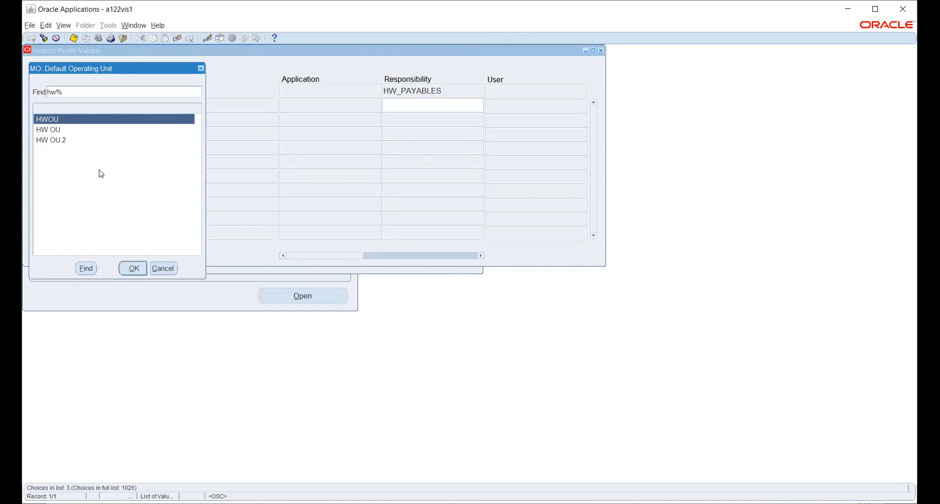
pyautogui.click(164, 268)
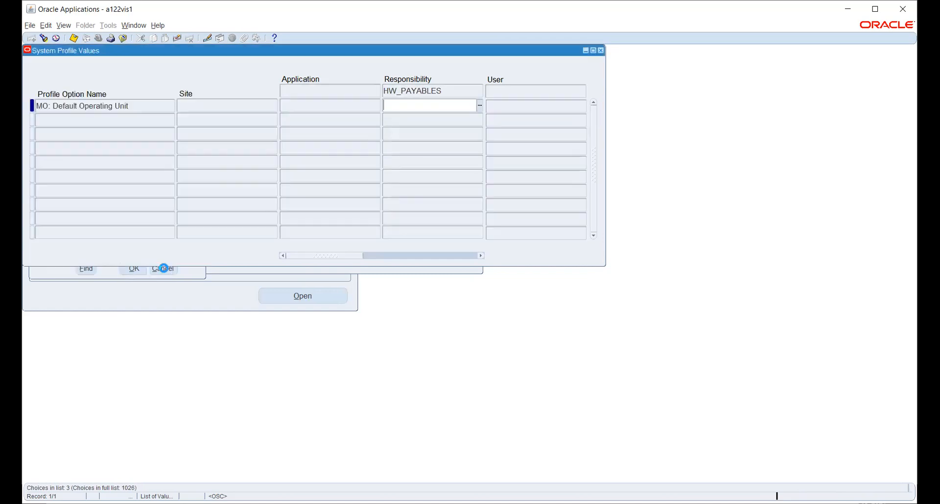
pyautogui.click(602, 50)
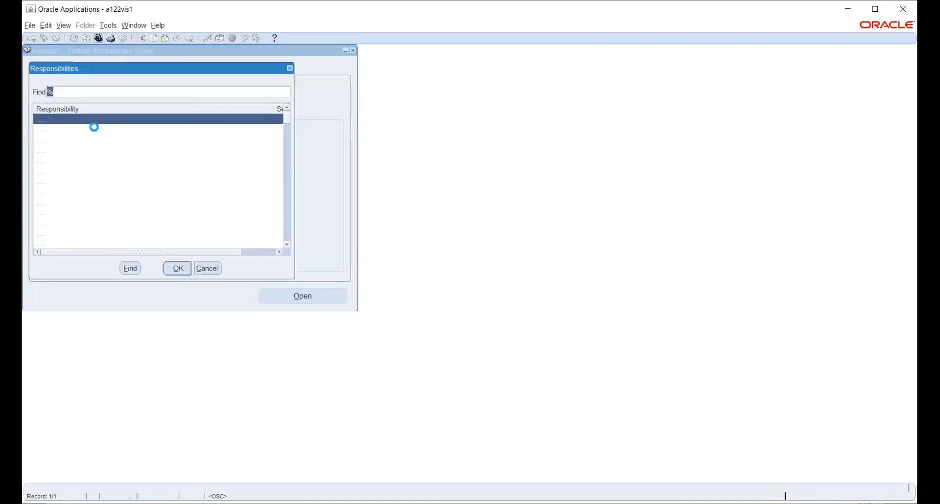
# Step: Switch to Human Resources, Vision Enterprises and open the concurrent requests window
pyautogui.write('h')
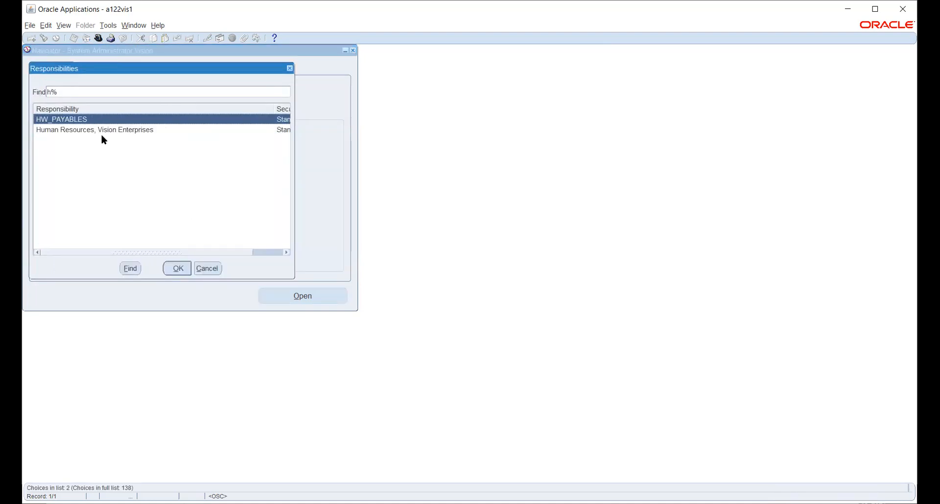
pyautogui.click(98, 131)
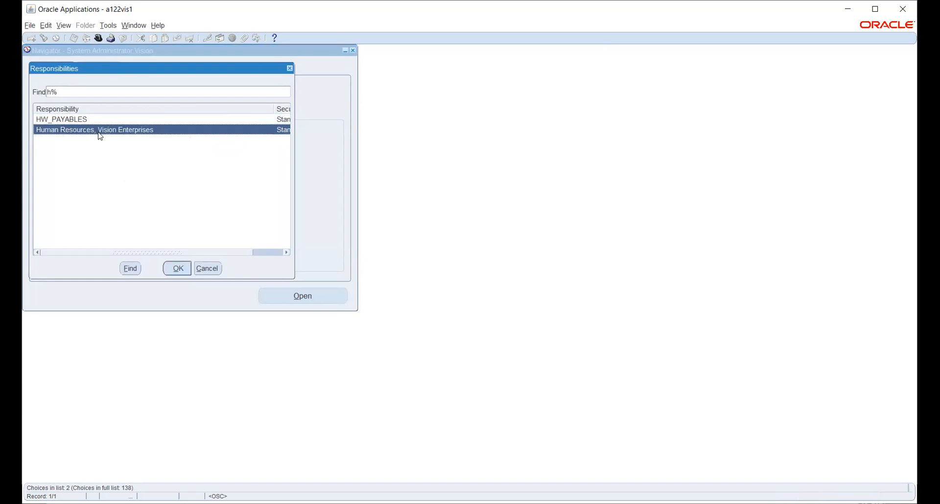
pyautogui.click(179, 270)
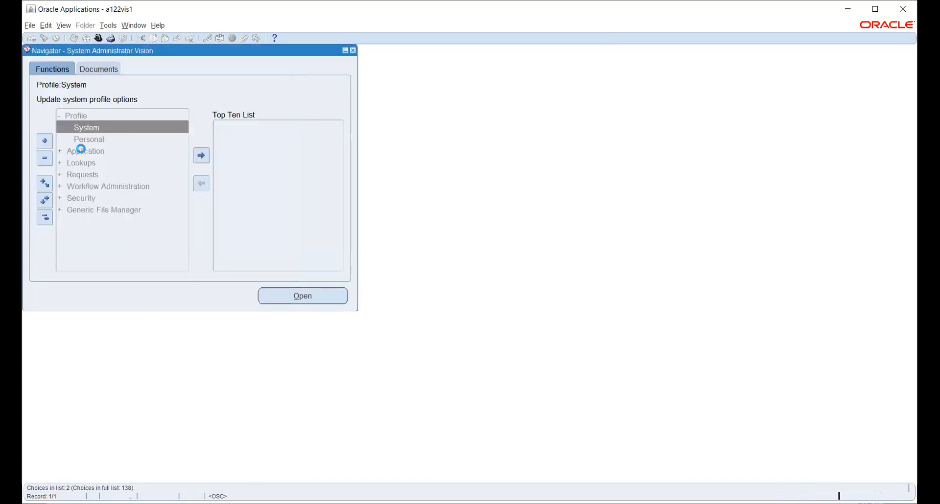
pyautogui.click(64, 25)
pyautogui.click(74, 162)
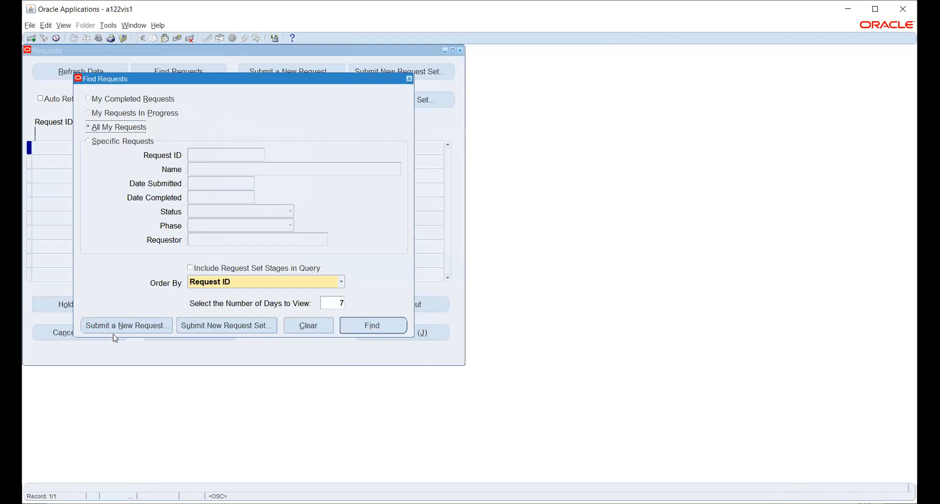
# Step: Submit Security List Maintenance with Generate lists for set to All Security Profiles
pyautogui.click(118, 326)
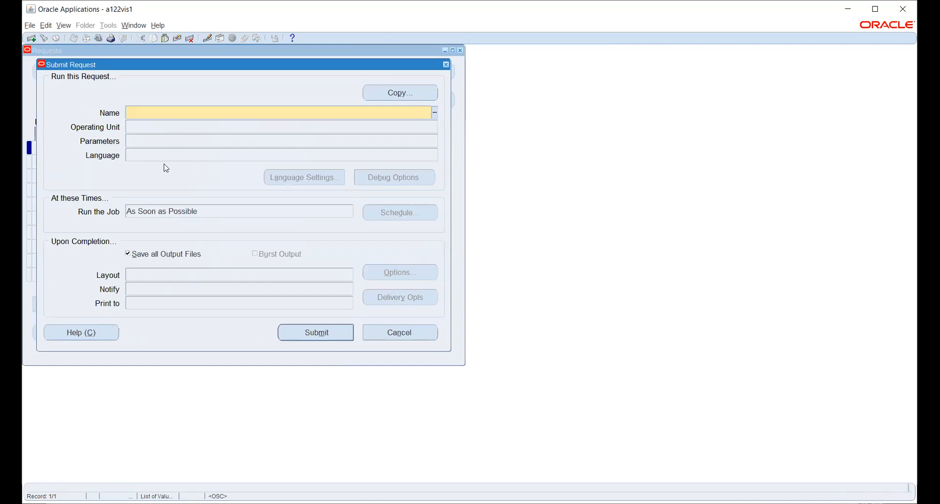
pyautogui.write('SEC')
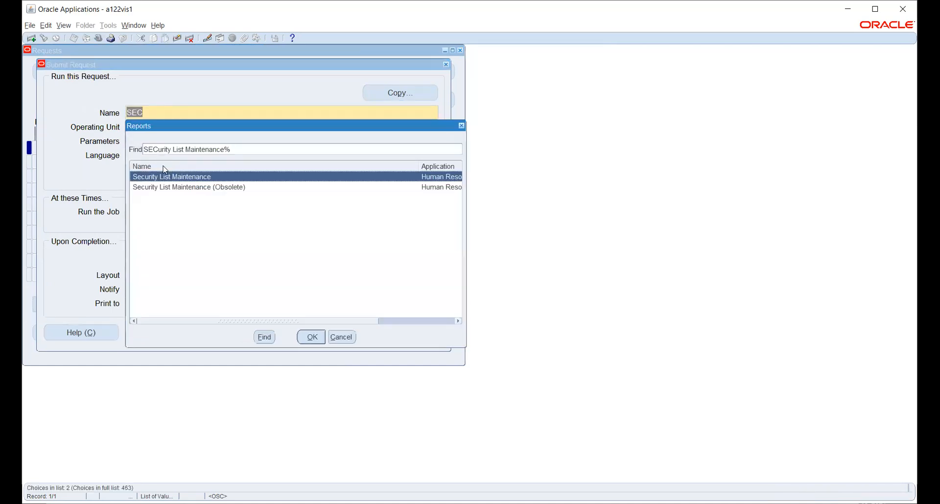
pyautogui.press('Return')
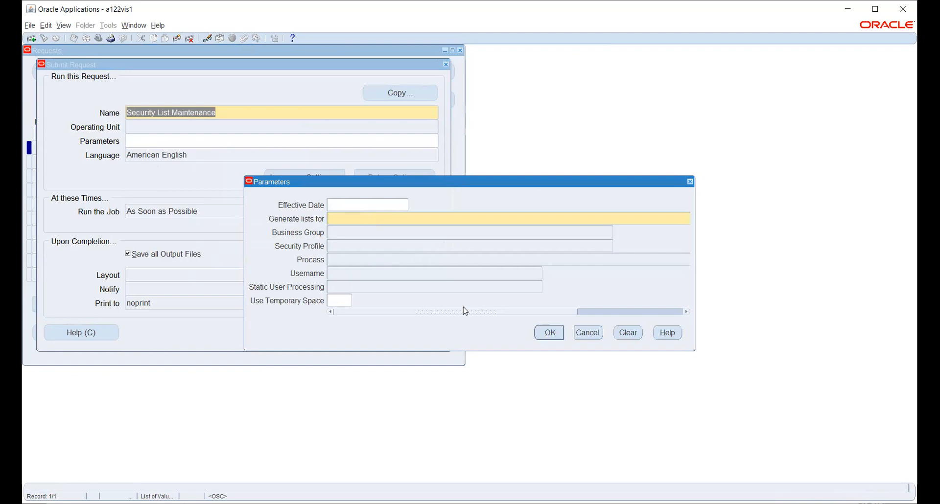
pyautogui.click(543, 312)
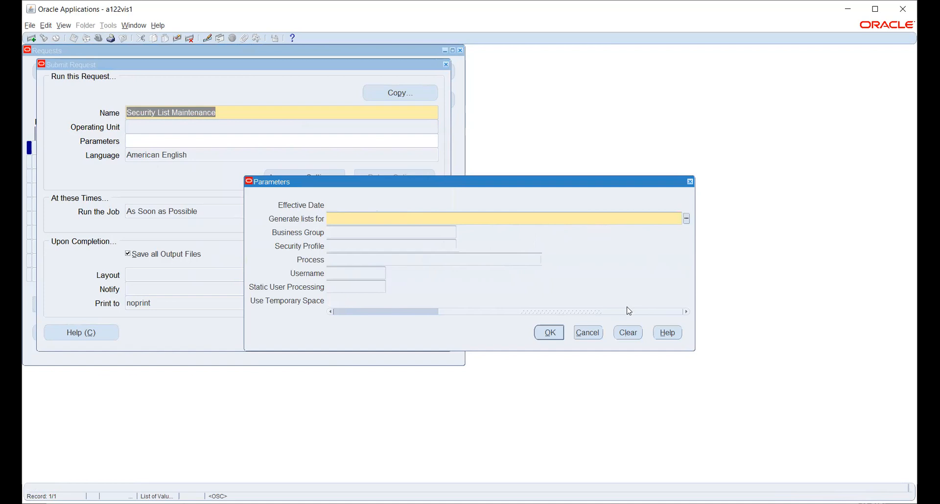
pyautogui.click(686, 219)
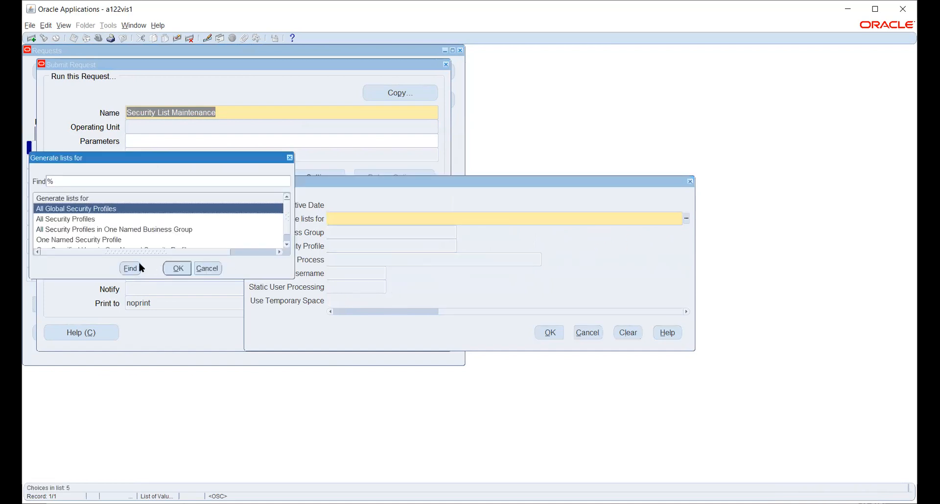
pyautogui.click(76, 221)
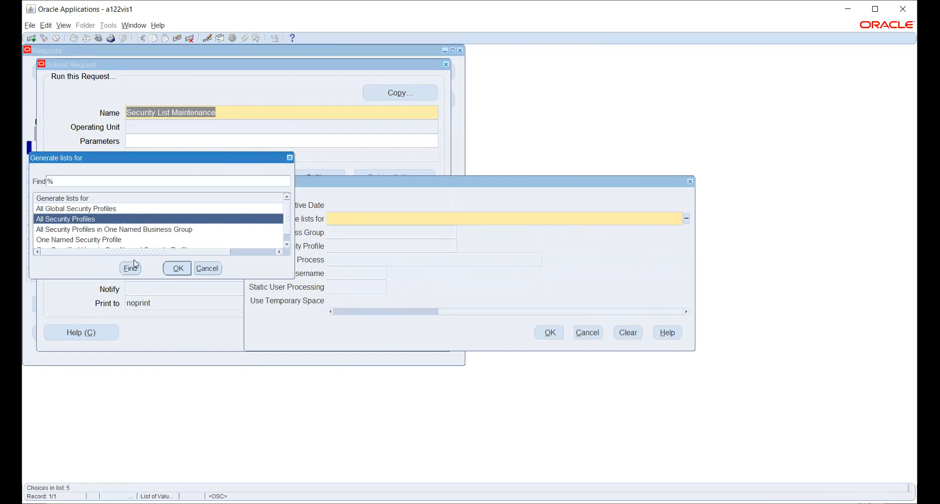
pyautogui.click(177, 268)
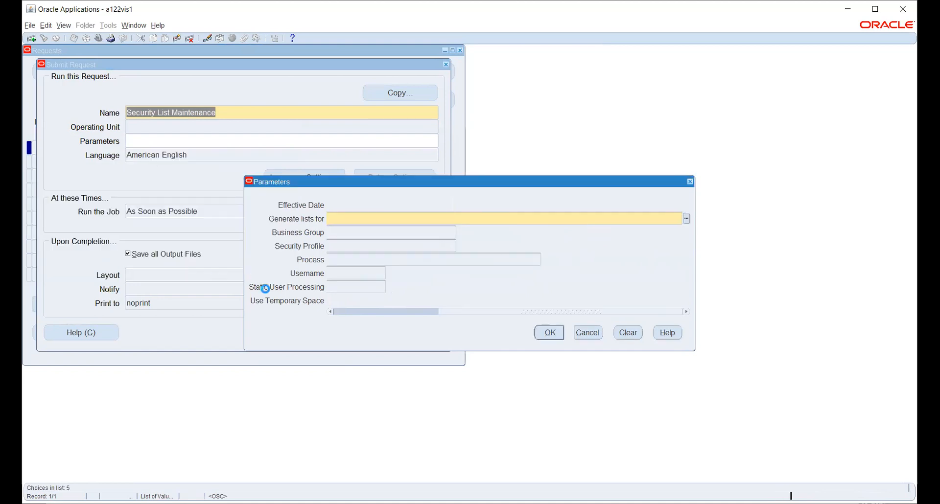
pyautogui.click(550, 333)
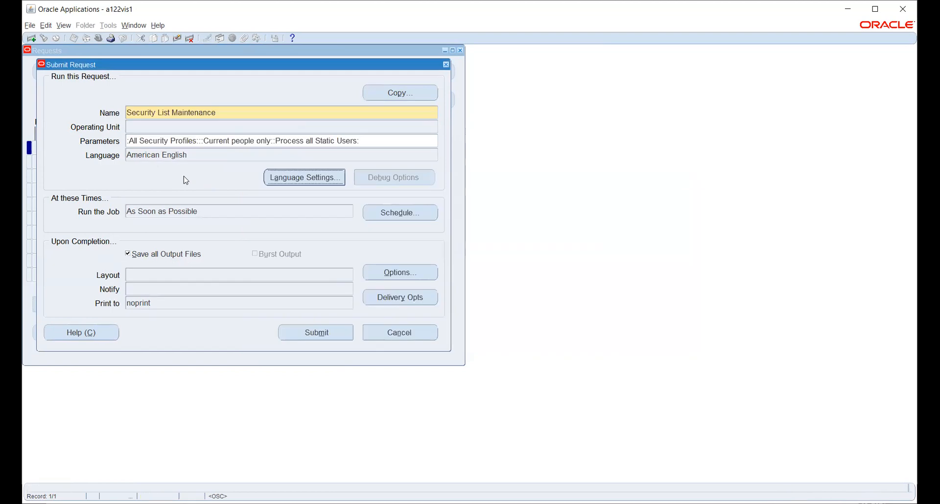
pyautogui.click(318, 333)
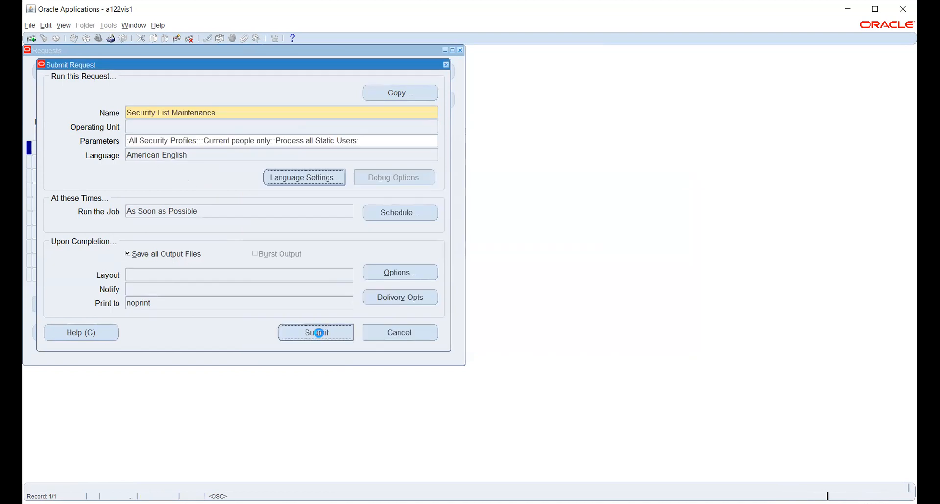
pyautogui.click(504, 293)
# Step: Refresh the requests until Security List Maintenance and its payroll workers show Completed Normal, then close
pyautogui.click(379, 325)
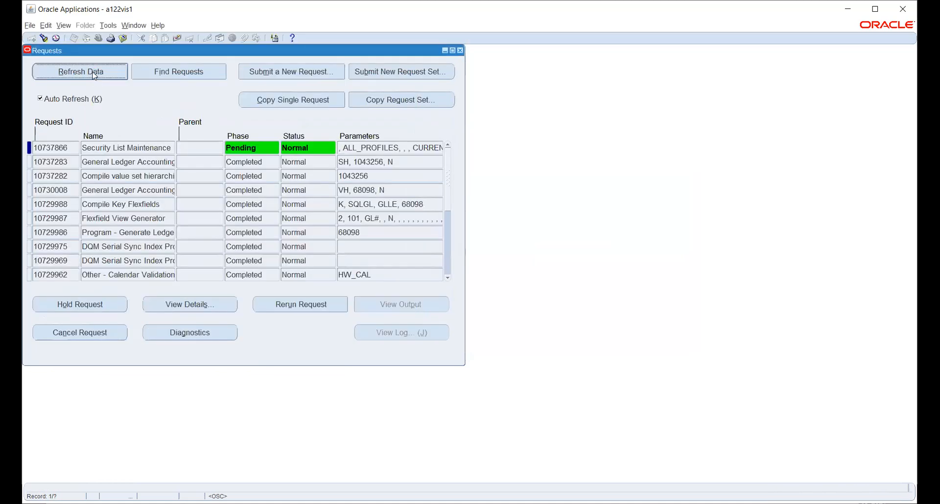
pyautogui.click(95, 74)
pyautogui.click(113, 75)
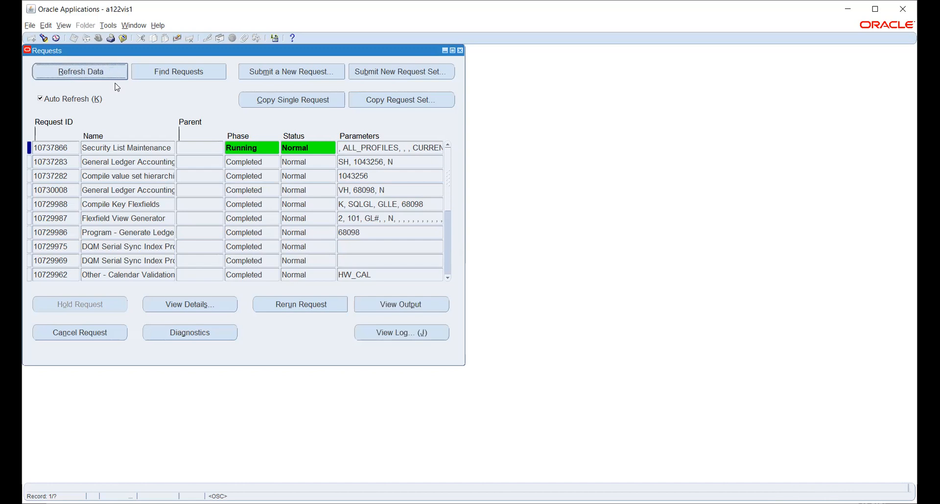
pyautogui.click(115, 75)
pyautogui.click(117, 76)
pyautogui.click(115, 73)
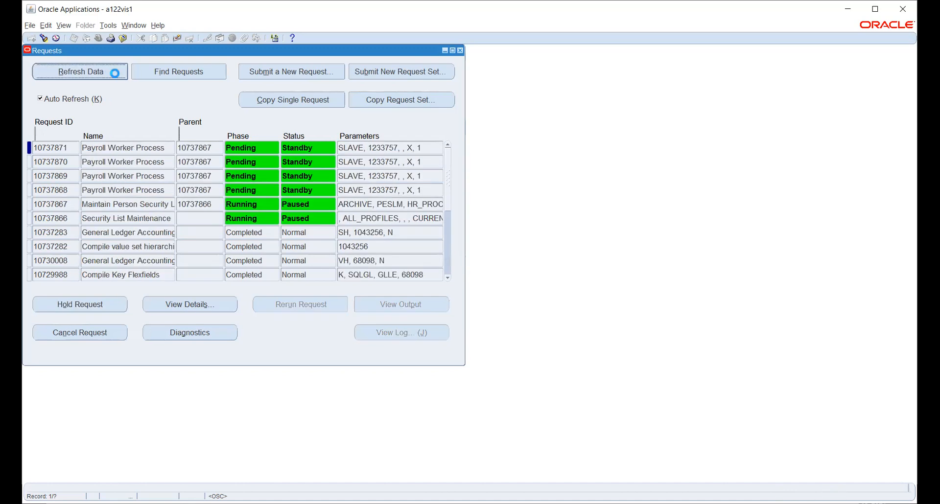
pyautogui.click(116, 75)
pyautogui.click(117, 73)
pyautogui.click(117, 70)
pyautogui.click(116, 71)
pyautogui.click(116, 70)
pyautogui.click(117, 72)
pyautogui.click(118, 73)
pyautogui.click(117, 73)
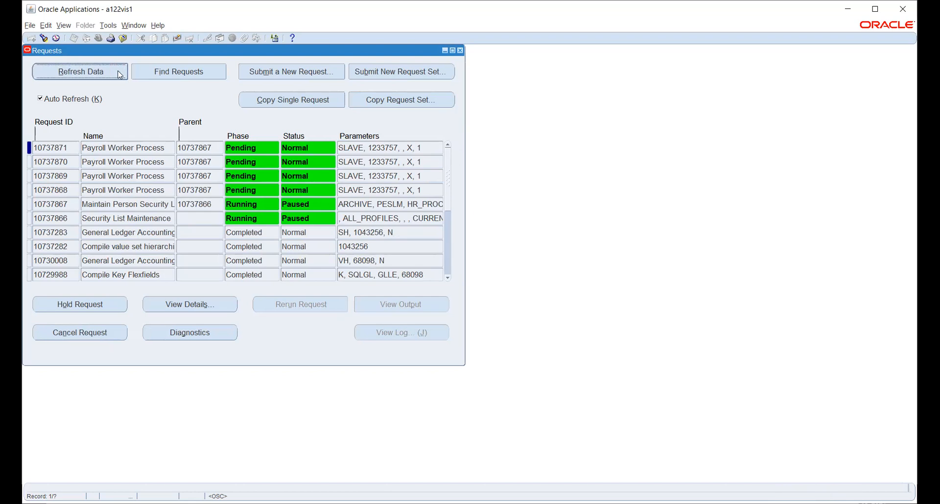
pyautogui.click(119, 73)
pyautogui.click(118, 72)
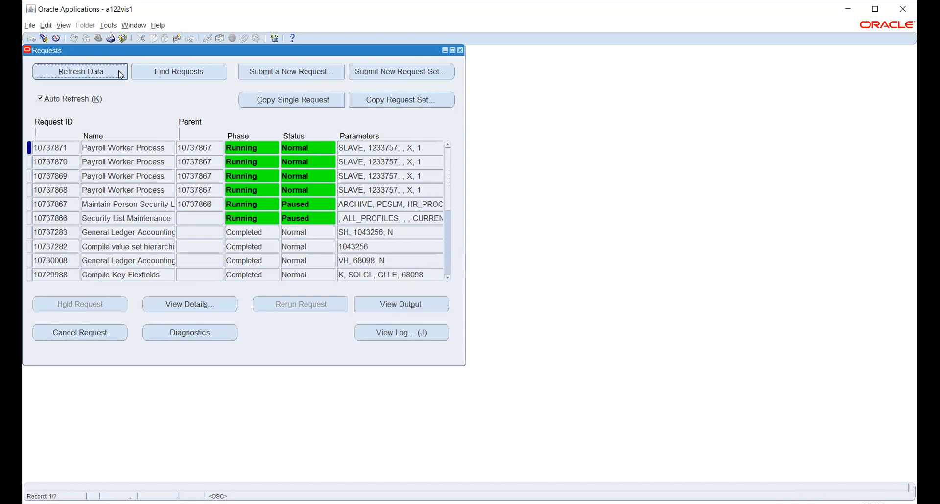
pyautogui.click(119, 72)
pyautogui.click(120, 74)
pyautogui.click(120, 74)
pyautogui.click(120, 74)
pyautogui.click(120, 74)
pyautogui.click(120, 74)
pyautogui.click(120, 74)
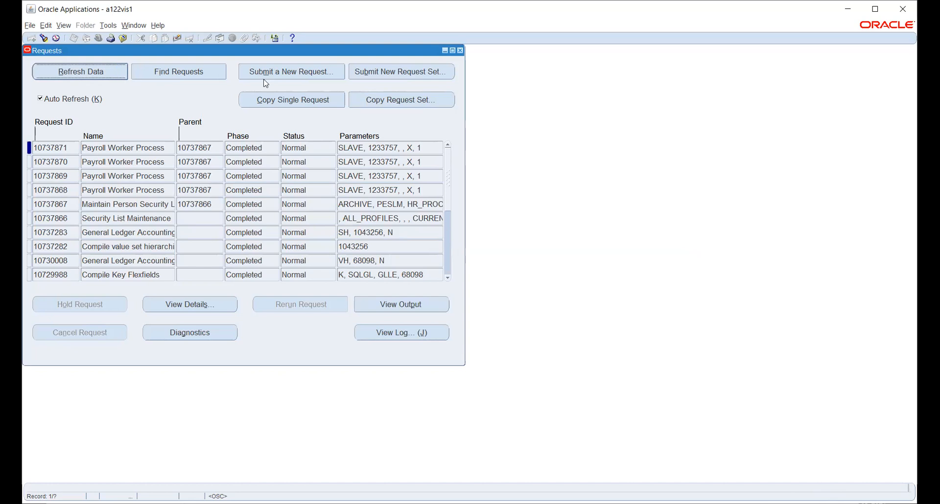
pyautogui.click(440, 69)
pyautogui.click(39, 219)
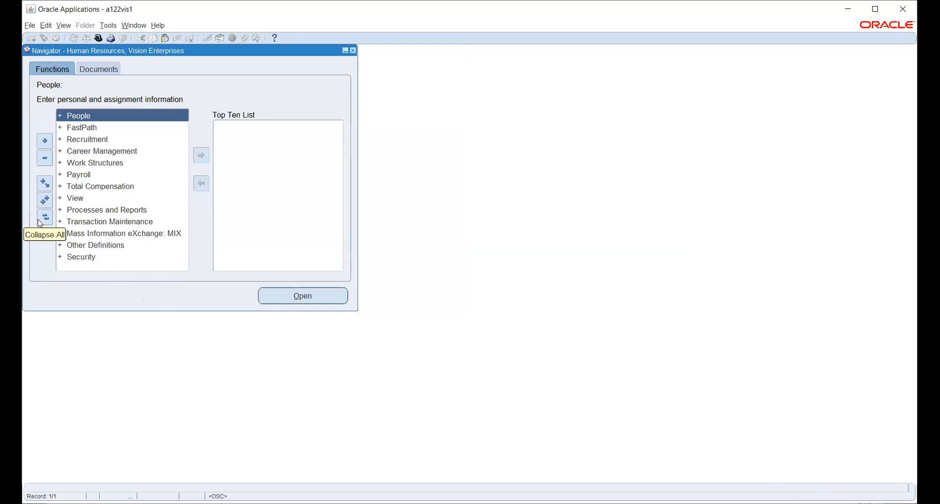
# Step: Switch to System Administrator and navigate to Security > Responsibility > Define
pyautogui.click(100, 39)
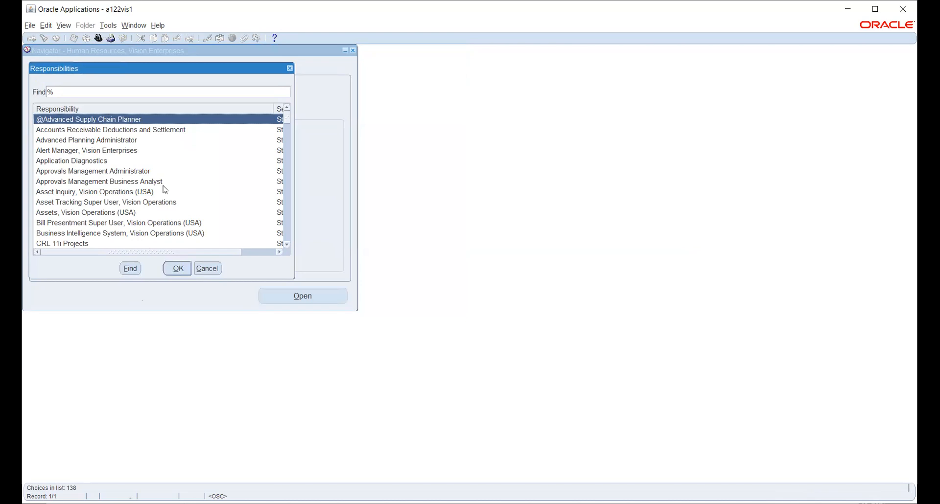
pyautogui.write('sy')
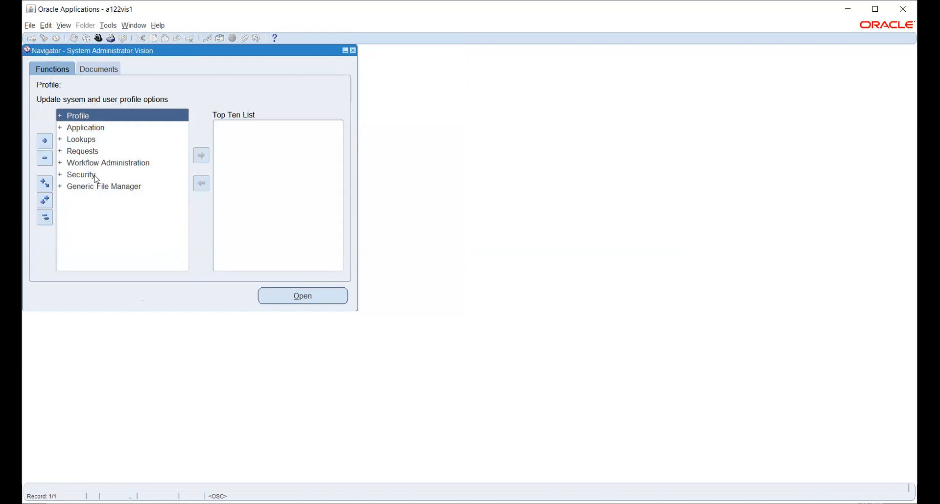
pyautogui.click(81, 177)
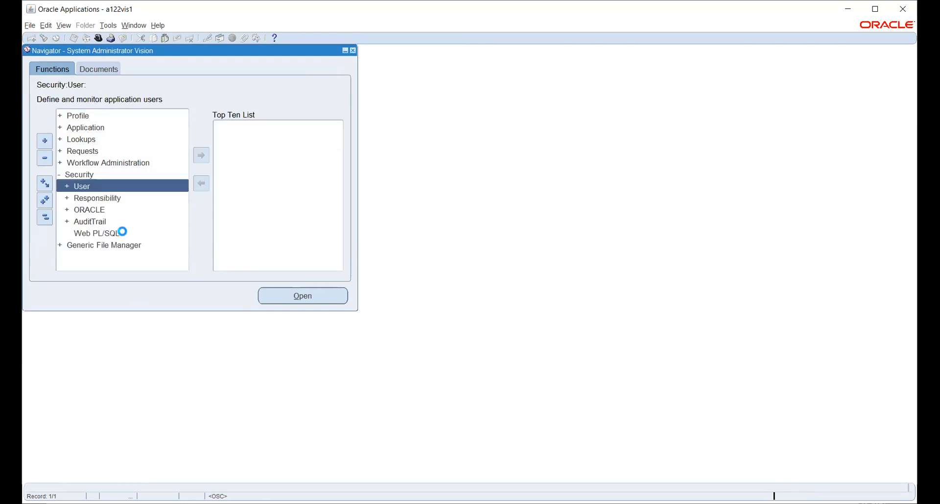
pyautogui.click(89, 199)
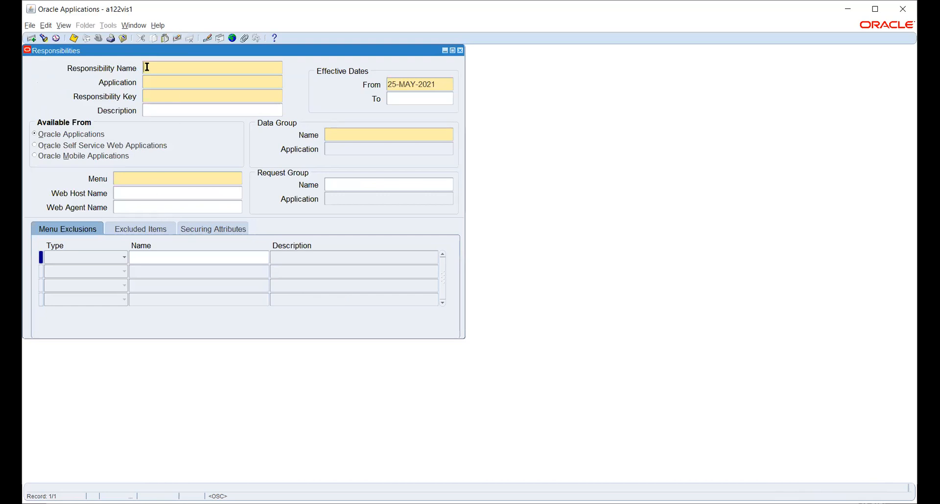
# Step: Query Purchasing, Vision Operations (USA) and review its Purchasing SuperUser GUI menu
pyautogui.click(44, 38)
pyautogui.write('p')
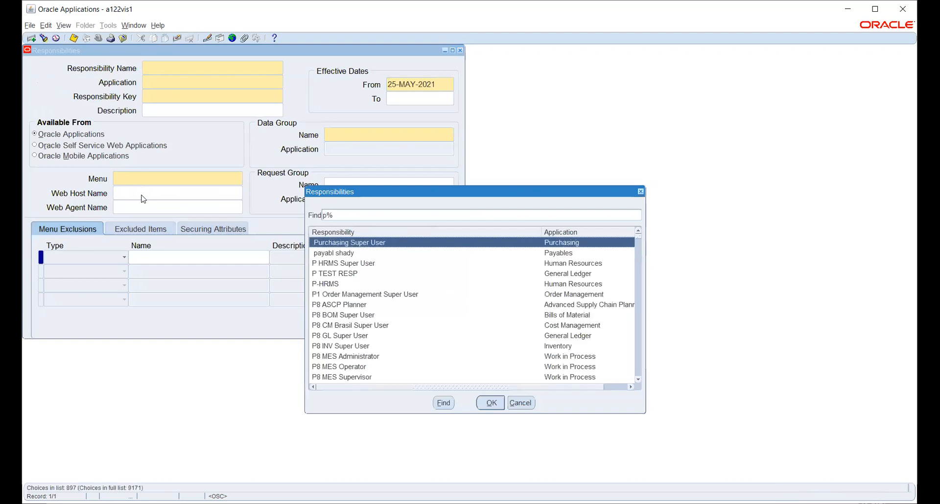
pyautogui.write('u')
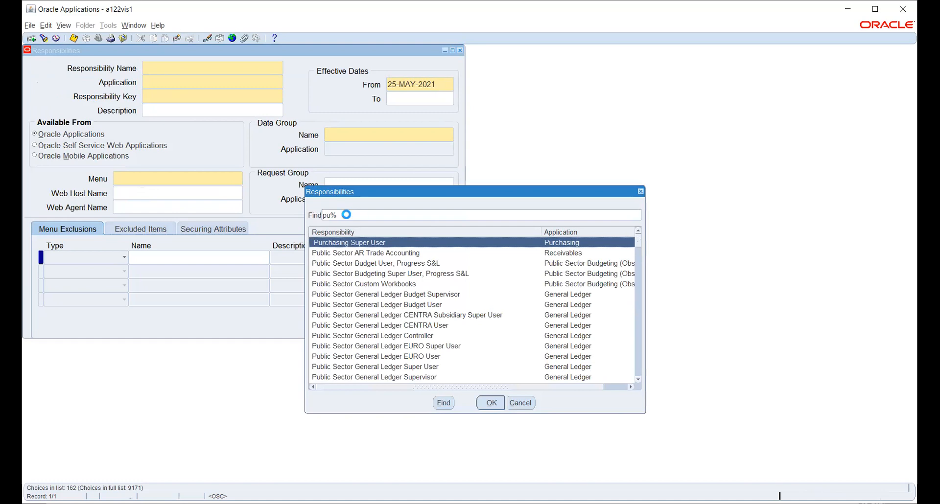
pyautogui.write('rchasing')
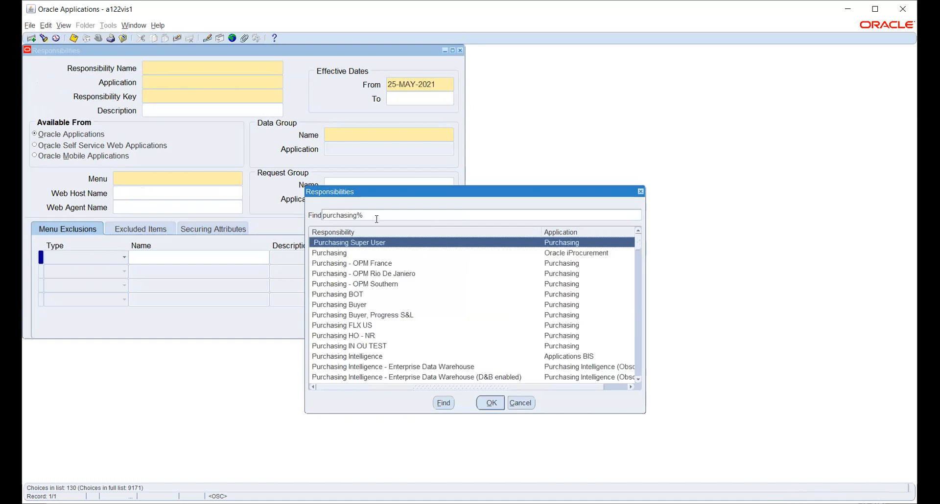
pyautogui.scroll(-5, 414, 324)
pyautogui.scroll(-3, 414, 322)
pyautogui.scroll(-15, 414, 324)
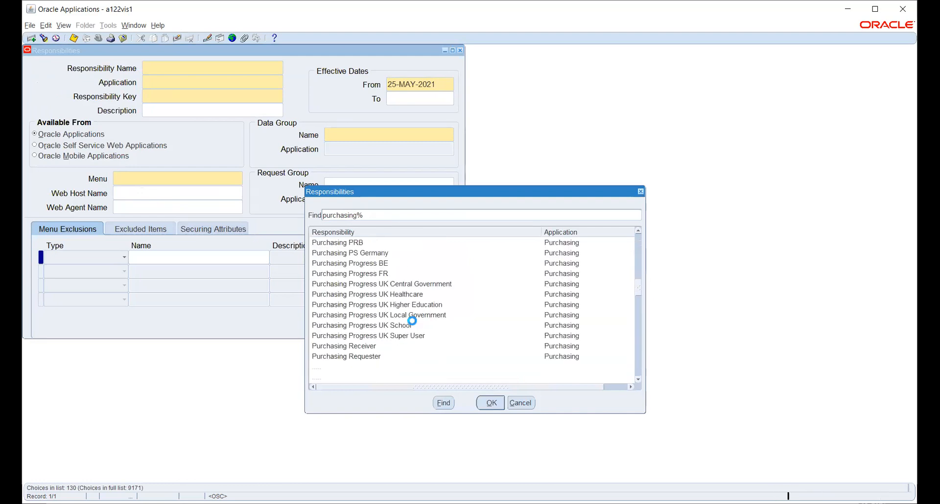
pyautogui.scroll(5, 413, 323)
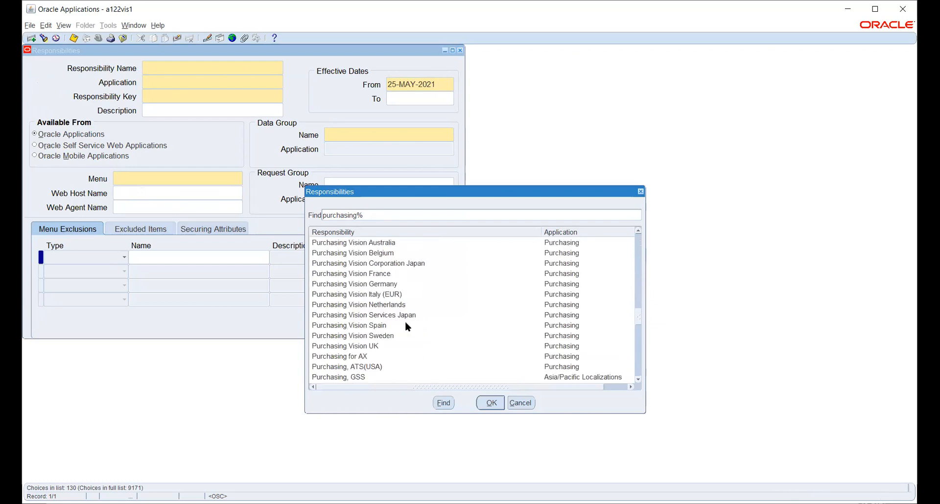
pyautogui.scroll(-8, 406, 323)
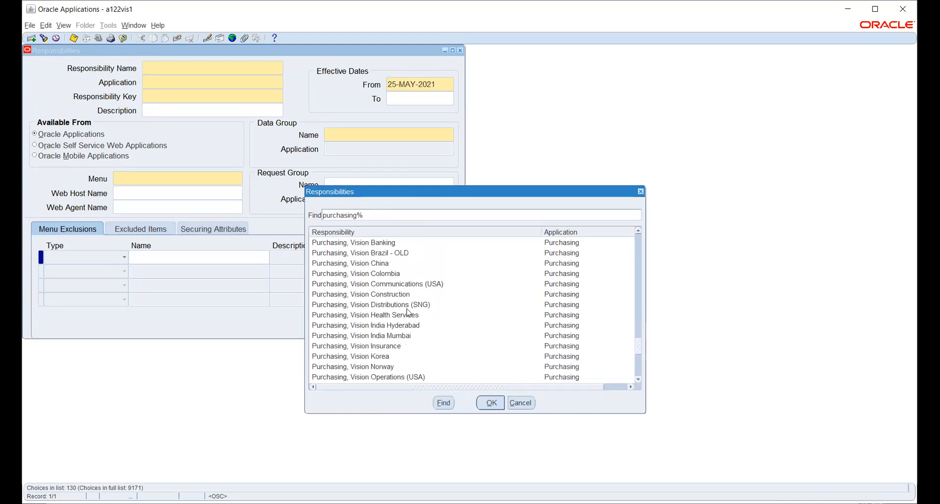
pyautogui.scroll(-3, 409, 313)
pyautogui.click(409, 346)
pyautogui.click(487, 404)
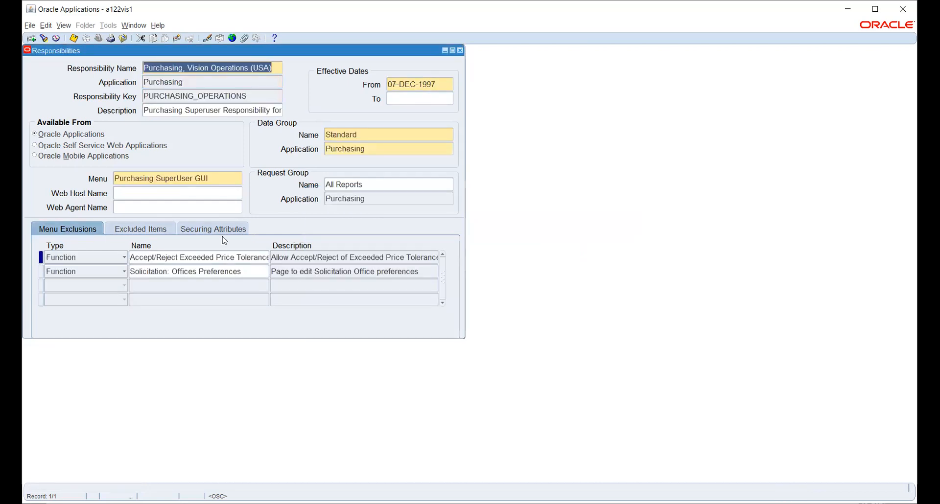
pyautogui.click(227, 178)
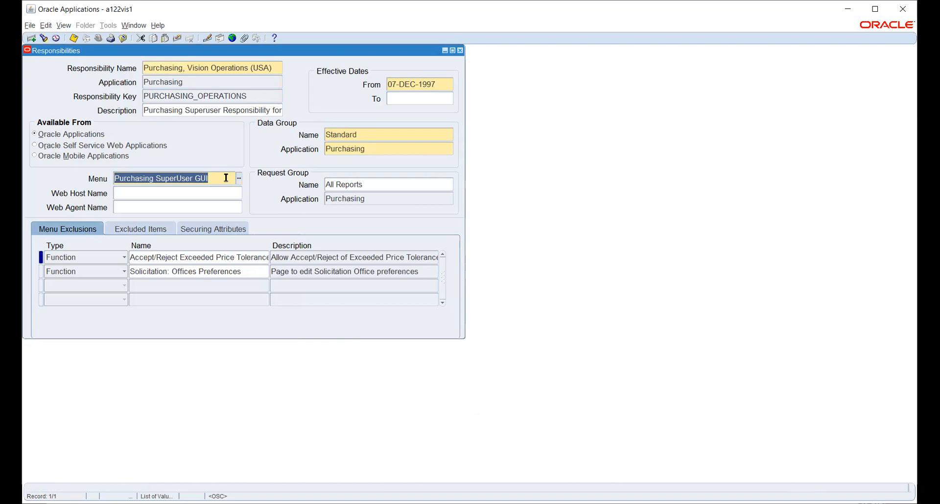
pyautogui.click(197, 67)
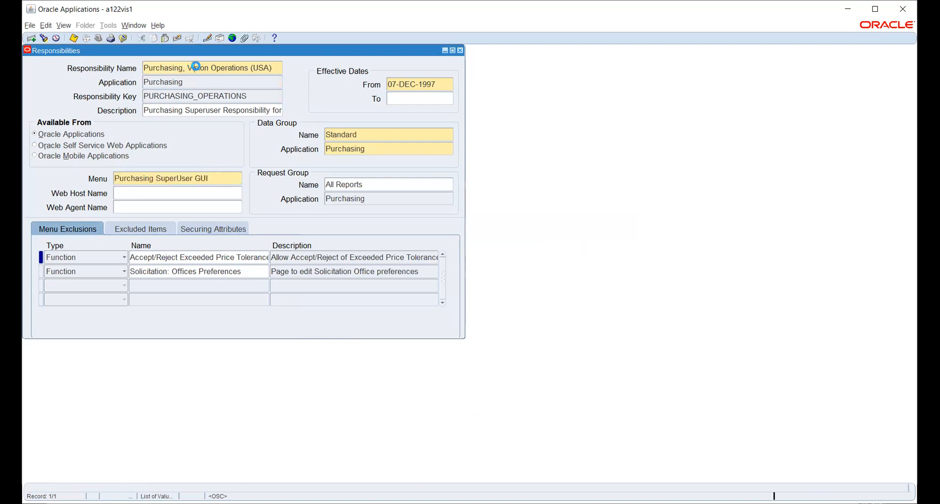
# Step: Create a new HW_PO responsibility for the Purchasing application with key HW_PO
pyautogui.hotkey('ctrl', 'Down')
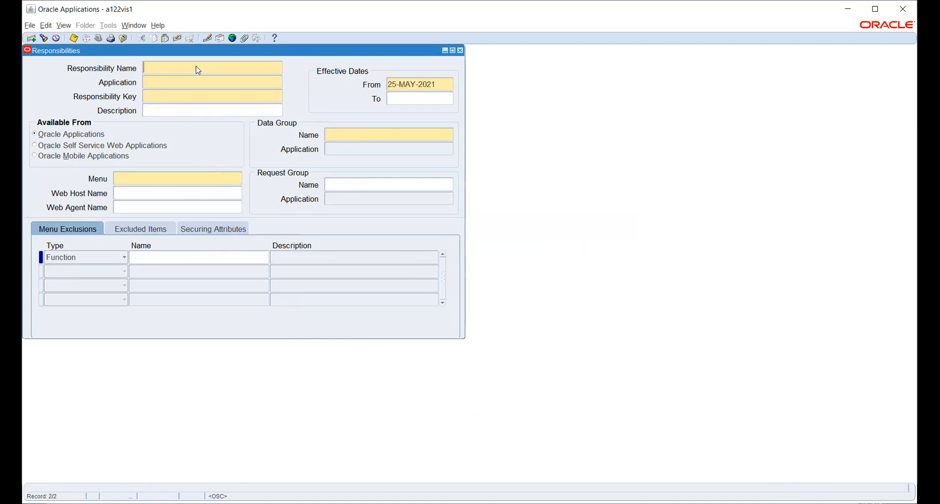
pyautogui.write('HW_PO')
pyautogui.press('Tab')
pyautogui.write('PURC')
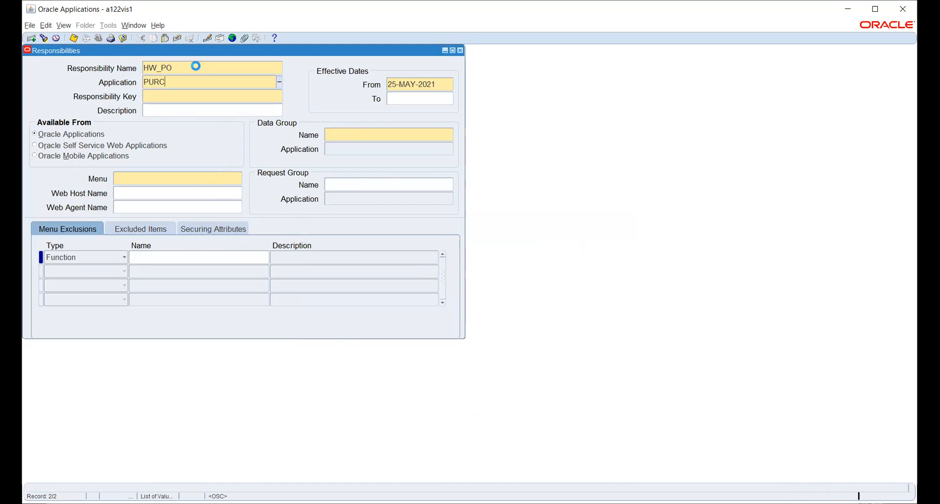
pyautogui.press('Tab')
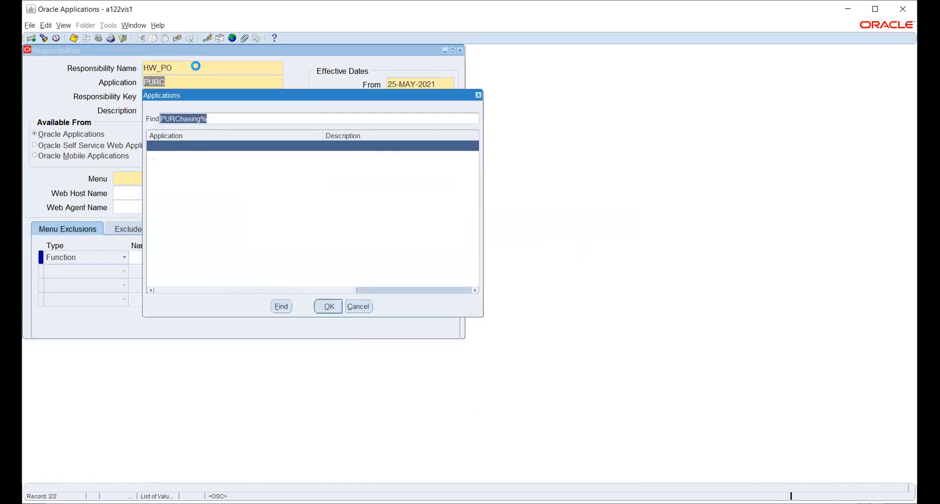
pyautogui.press('Return')
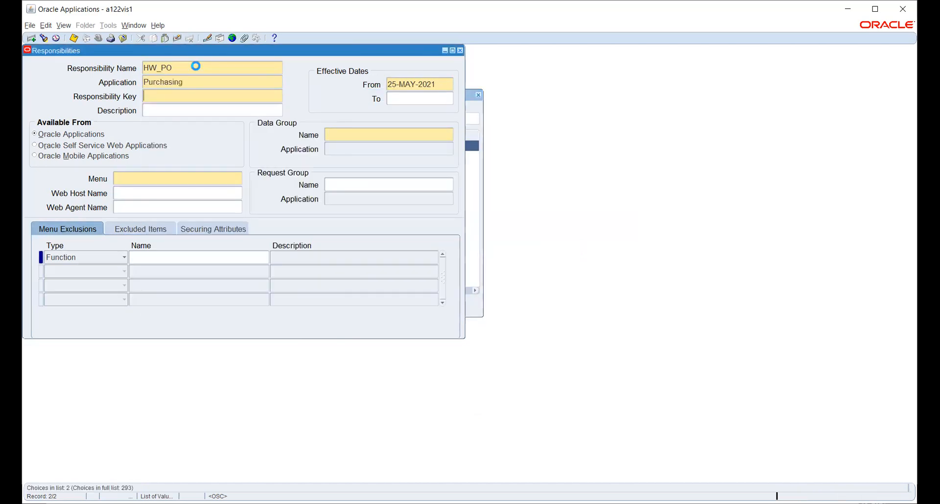
pyautogui.write('PURCHASING SUPERUSER GUI')
pyautogui.press('Tab')
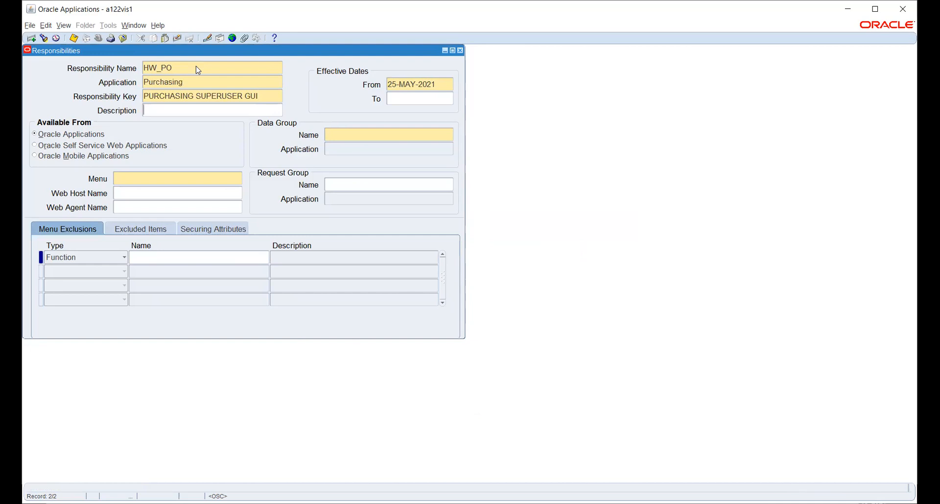
pyautogui.tripleClick(275, 96)
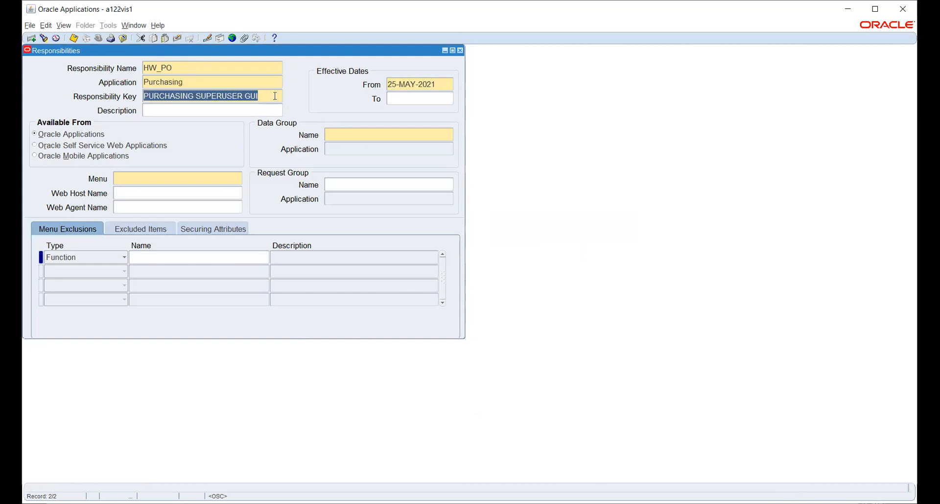
pyautogui.press('Delete')
pyautogui.write('HW_PO')
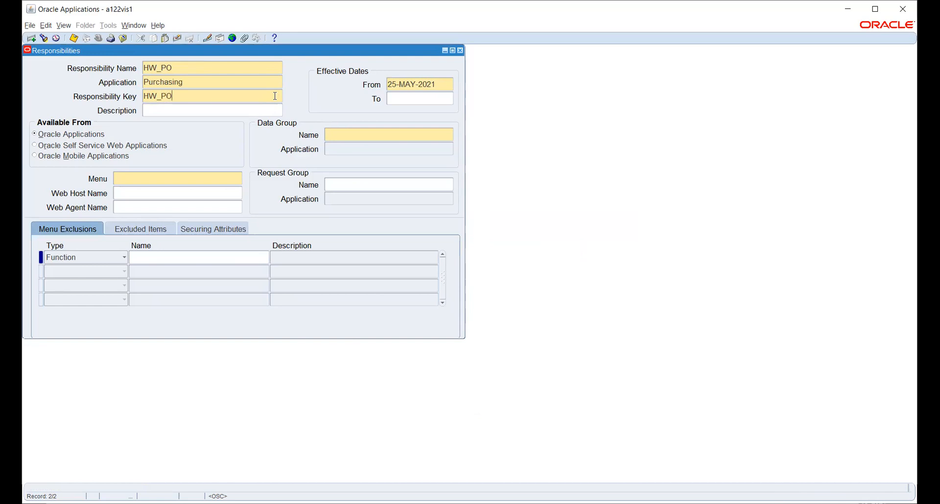
pyautogui.press('Tab')
pyautogui.press('Tab')
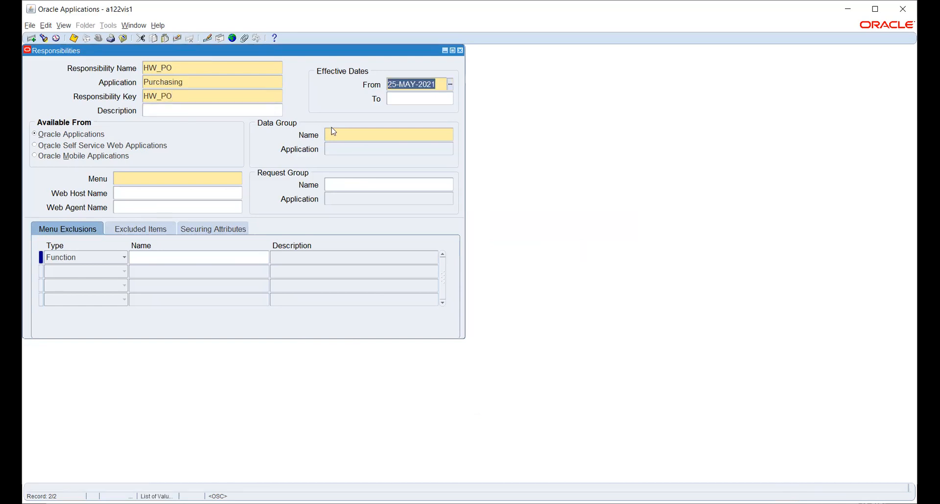
# Step: Give HW_PO data group Standard with Payables, and menu Purchasing SuperUser GUI
pyautogui.click(344, 136)
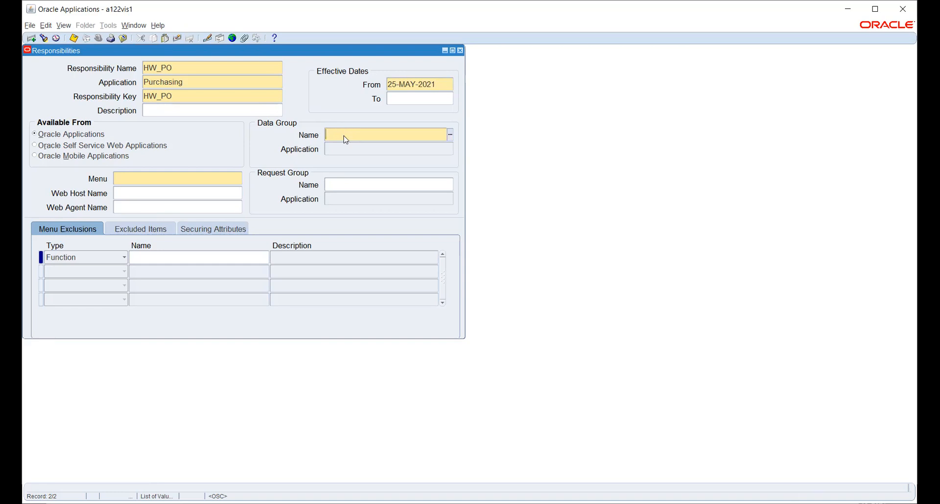
pyautogui.write('Standard')
pyautogui.press('Tab')
pyautogui.write('PAYAB')
pyautogui.press('Tab')
pyautogui.hotkey('ctrl', 'v')
pyautogui.press('Tab')
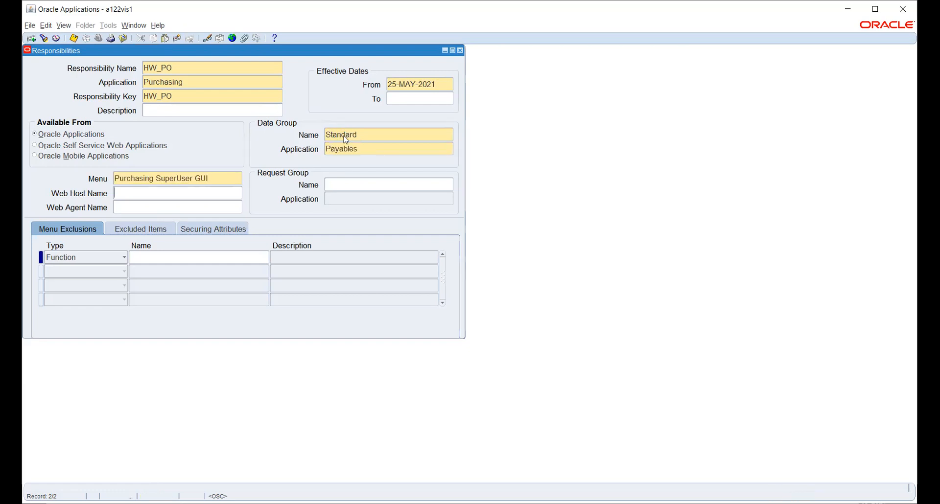
# Step: Set the request group to All CLM Reports and save HW_PO
pyautogui.click(377, 185)
pyautogui.write('ALL')
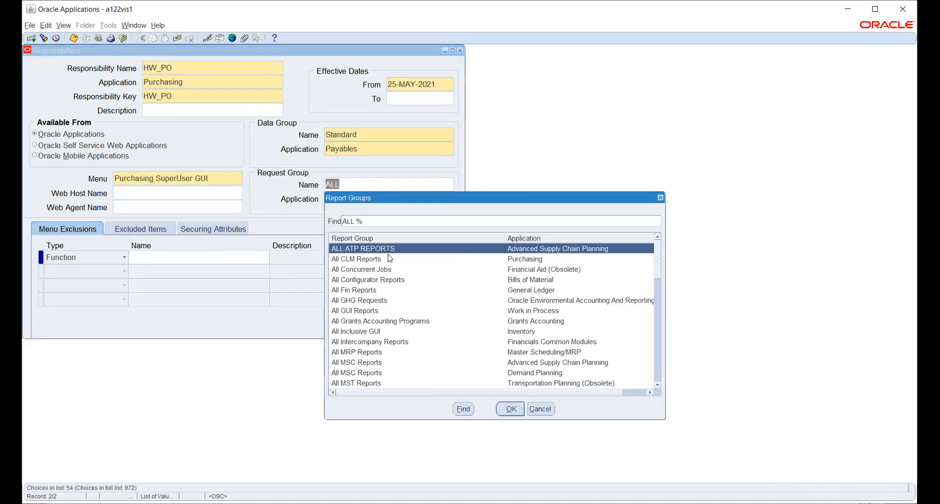
pyautogui.click(513, 259)
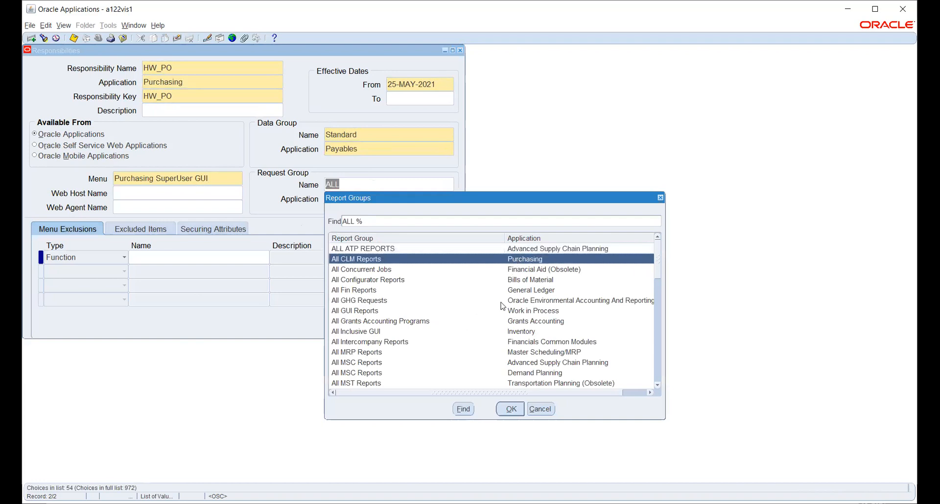
pyautogui.click(512, 410)
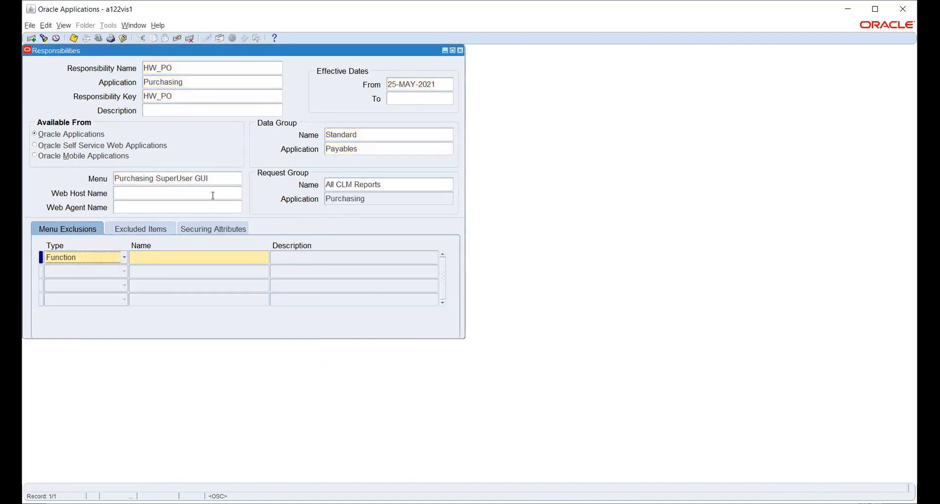
pyautogui.hotkey('ctrl', 's')
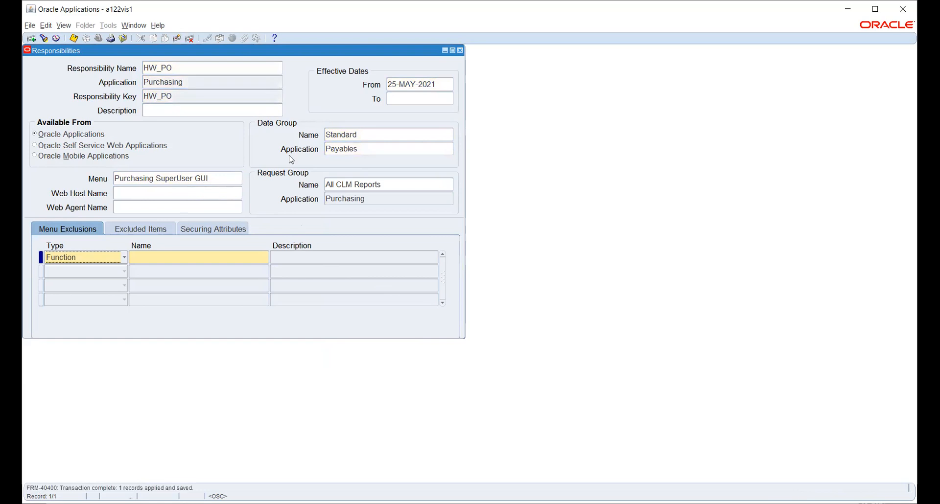
# Step: Close the Responsibilities form, open Define Users, and query the user account by user name
pyautogui.click(461, 51)
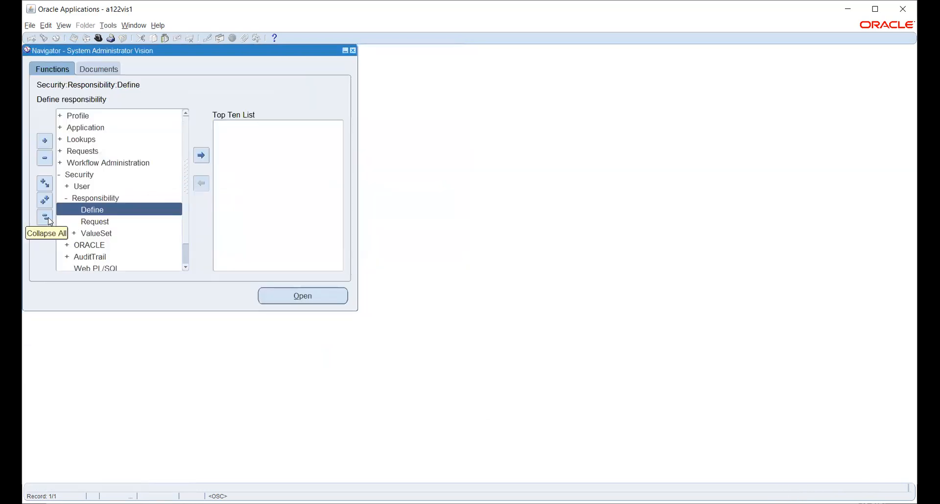
pyautogui.click(78, 186)
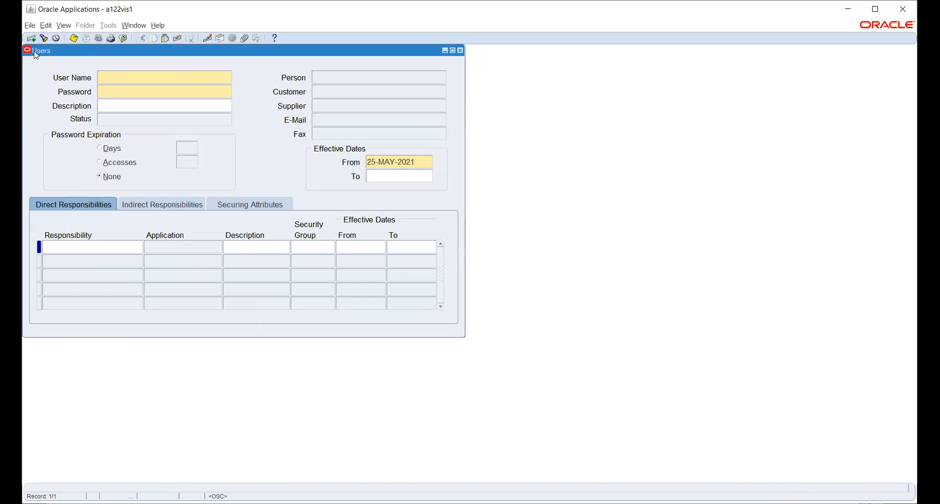
pyautogui.click(44, 39)
pyautogui.write('A')
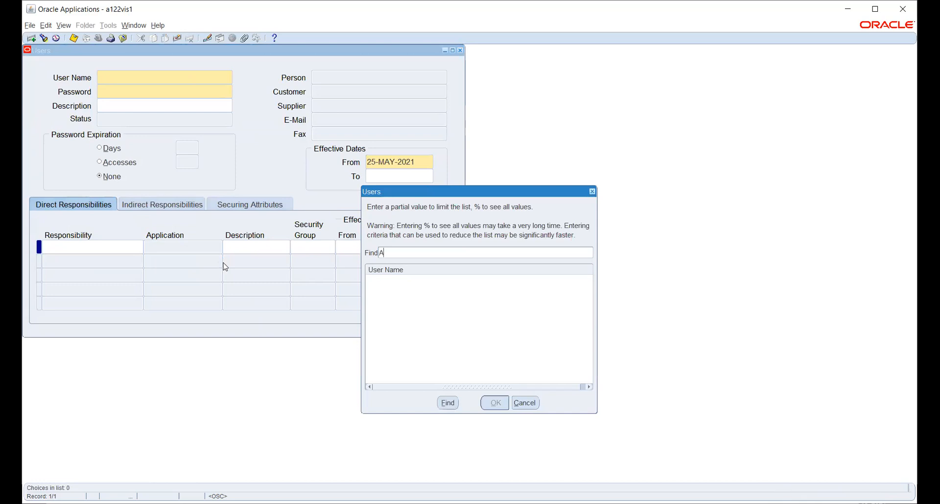
pyautogui.write('RUN.D1123%')
pyautogui.press('Return')
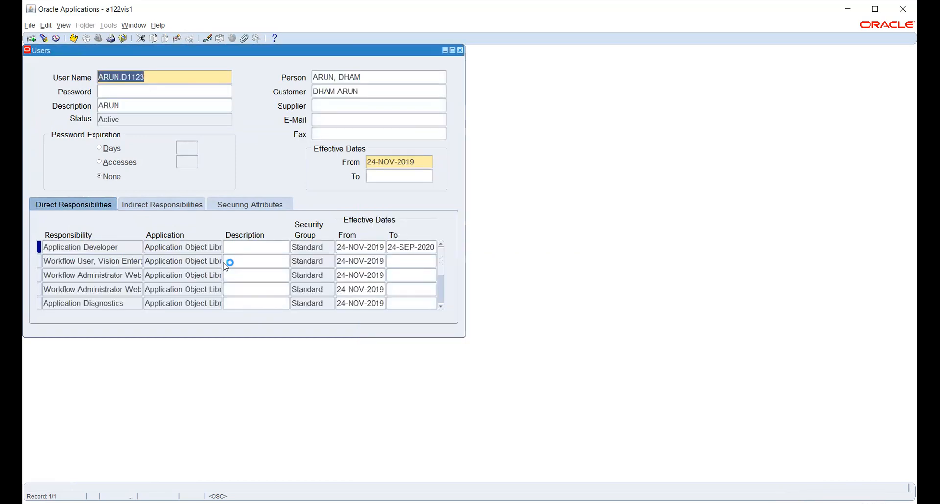
# Step: Add HW_PO as a new responsibility row for the user and save
pyautogui.click(118, 275)
pyautogui.hotkey('ctrl', 'Down')
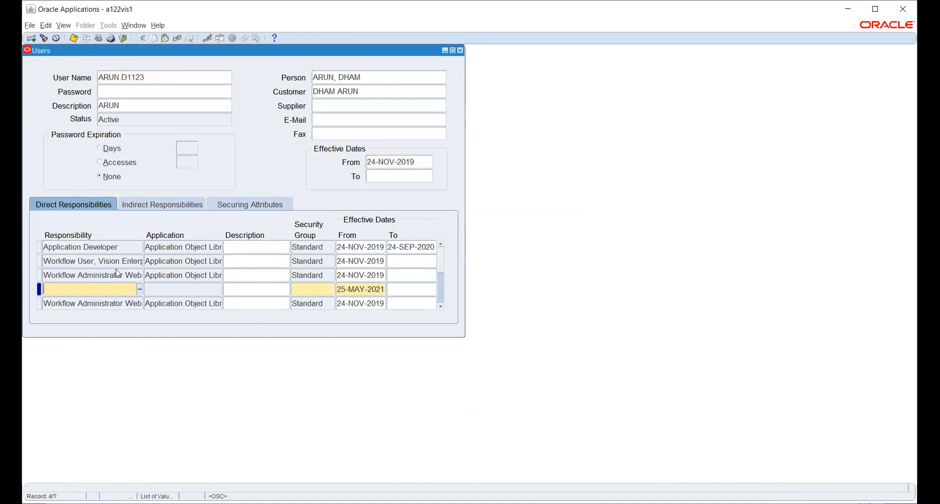
pyautogui.write('HW')
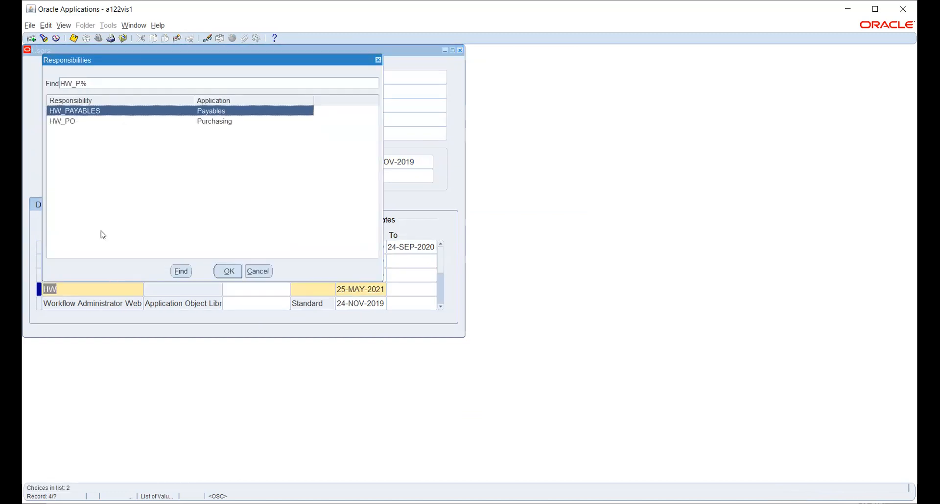
pyautogui.click(71, 123)
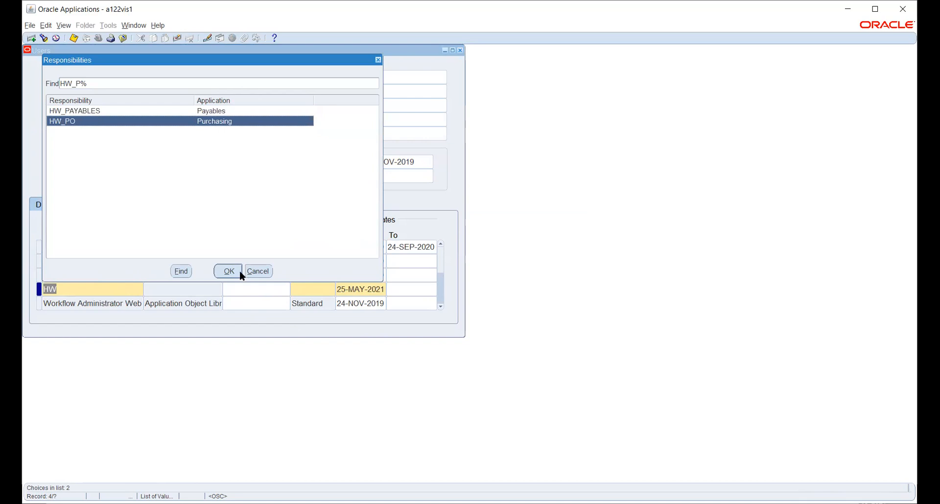
pyautogui.click(230, 272)
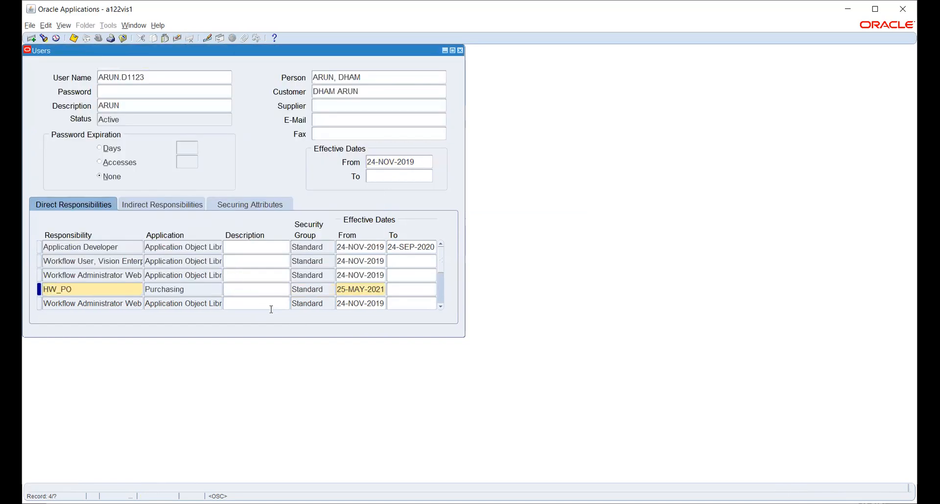
pyautogui.hotkey('ctrl', 's')
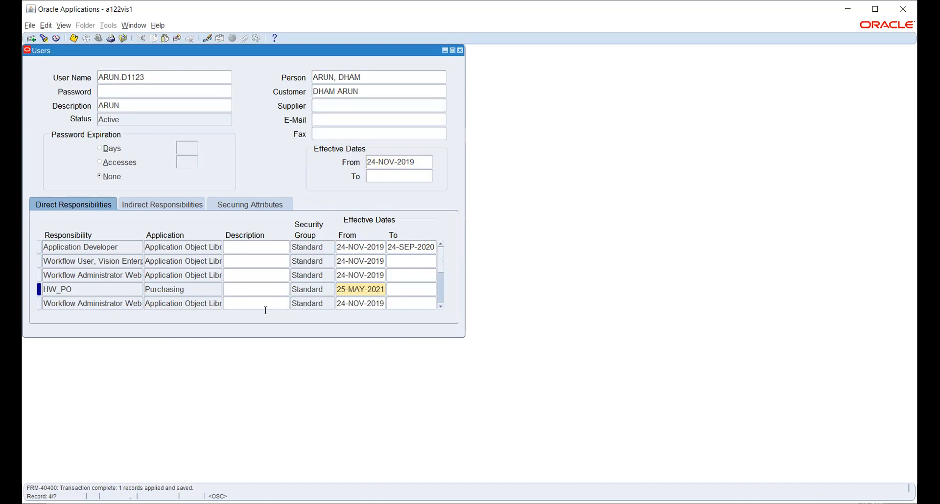
# Step: Close the Users form and switch the session to the HW_PO responsibility
pyautogui.click(462, 51)
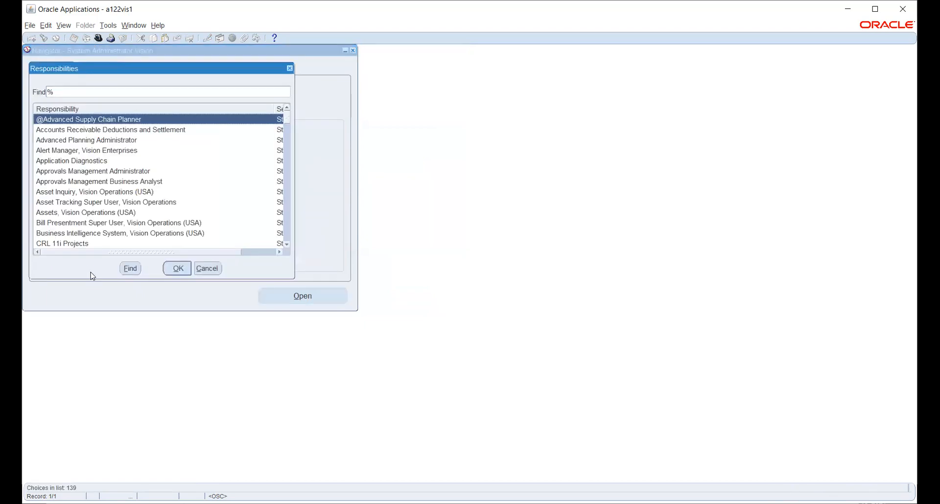
pyautogui.write('h')
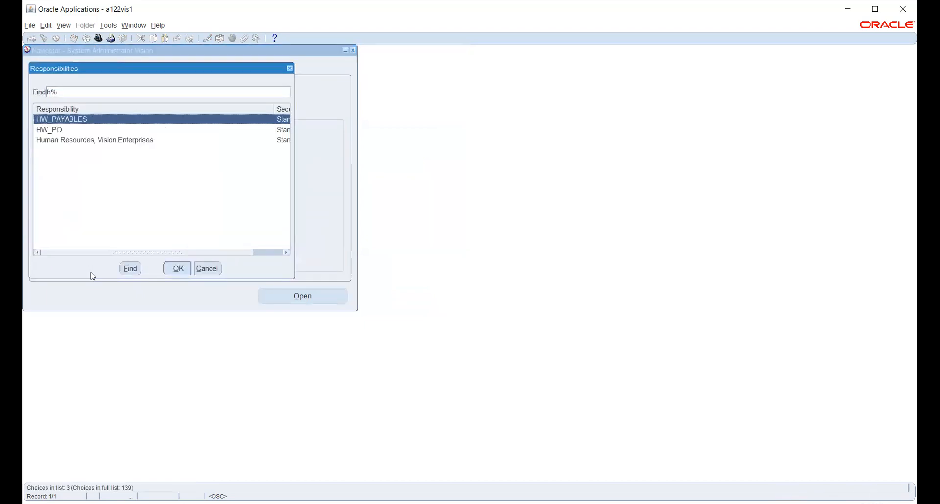
pyautogui.click(59, 133)
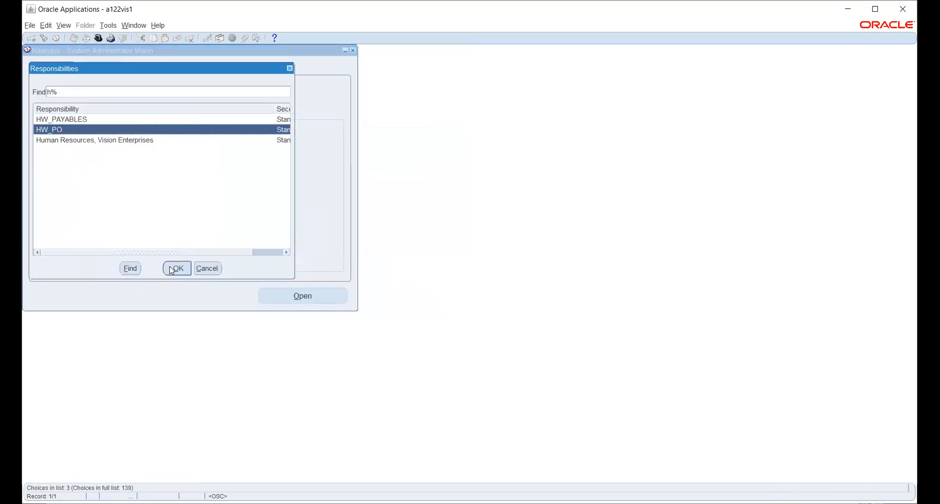
pyautogui.click(177, 268)
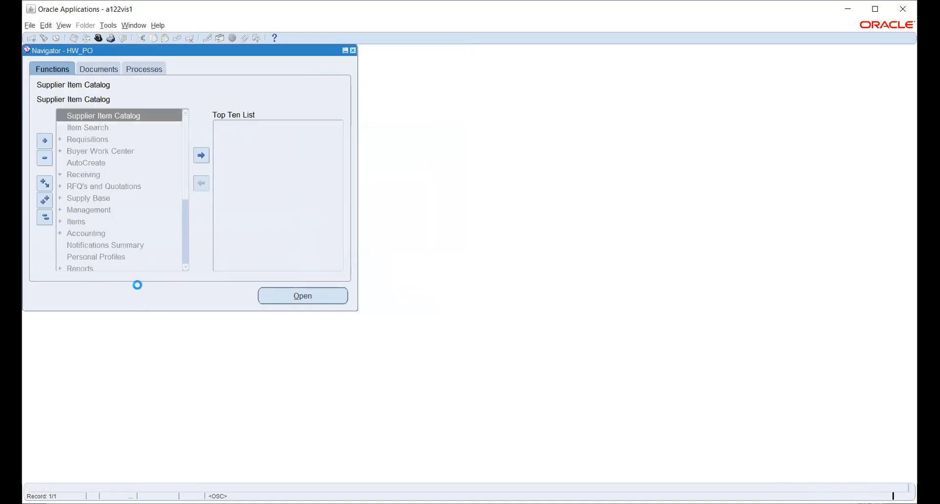
# Step: Expand Setup > Organizations in the Navigator and open Purchasing Options
pyautogui.scroll(-4, 115, 176)
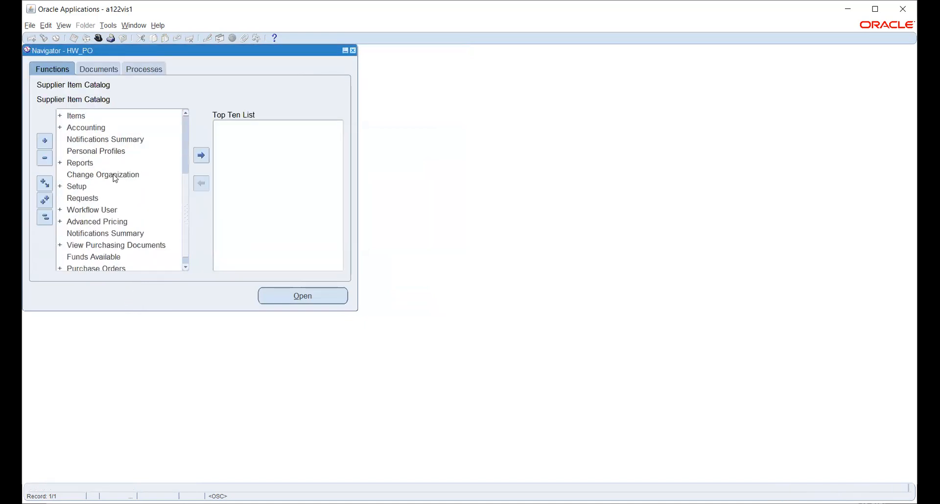
pyautogui.doubleClick(79, 175)
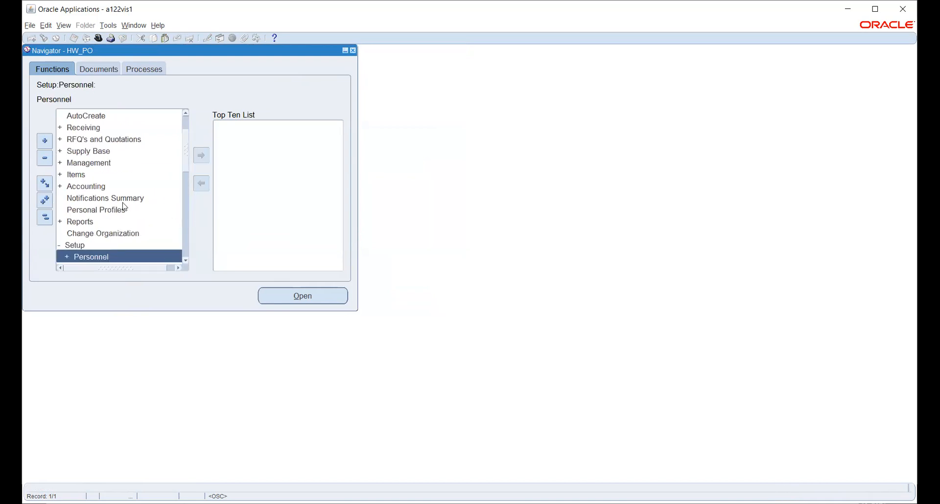
pyautogui.scroll(-1, 118, 201)
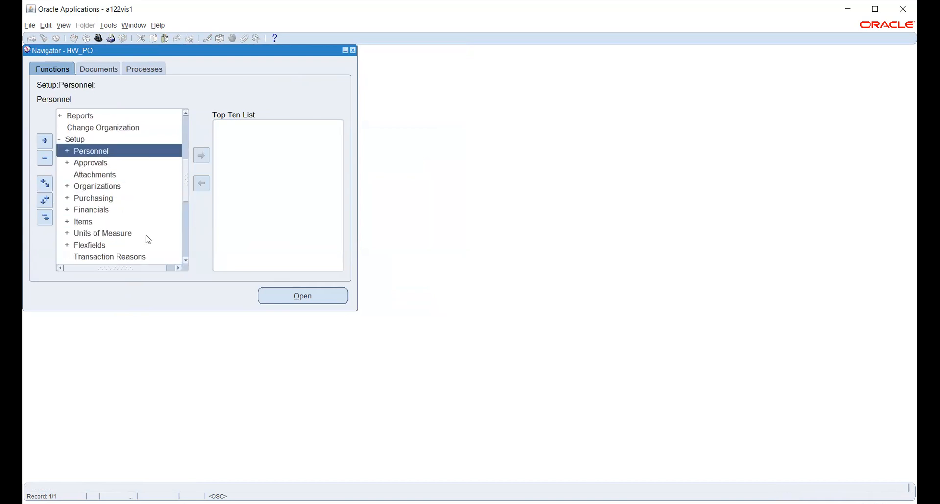
pyautogui.doubleClick(83, 199)
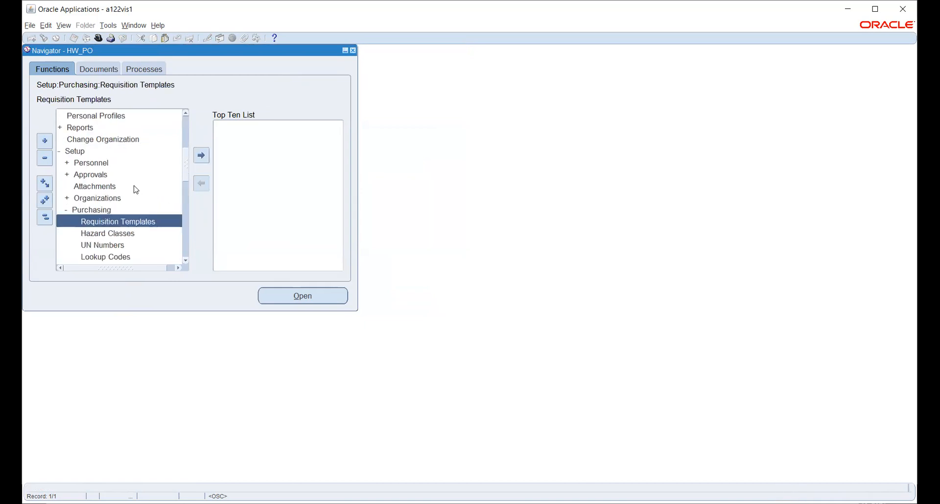
pyautogui.scroll(-2, 136, 189)
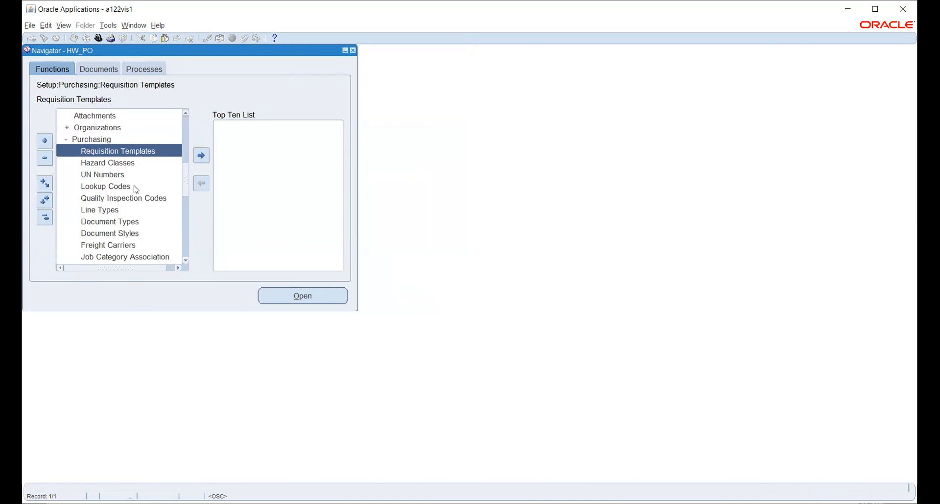
pyautogui.scroll(-1, 136, 189)
pyautogui.scroll(-1, 136, 189)
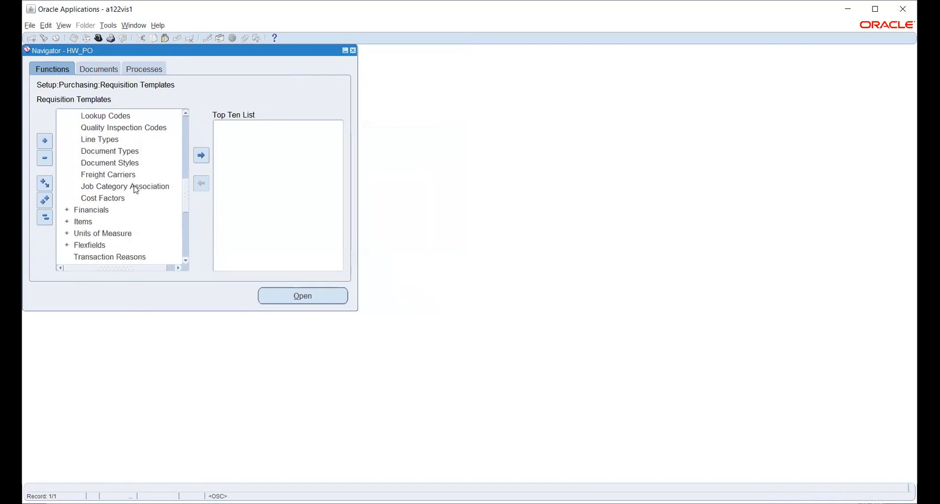
pyautogui.scroll(-1, 136, 190)
pyautogui.scroll(6, 136, 189)
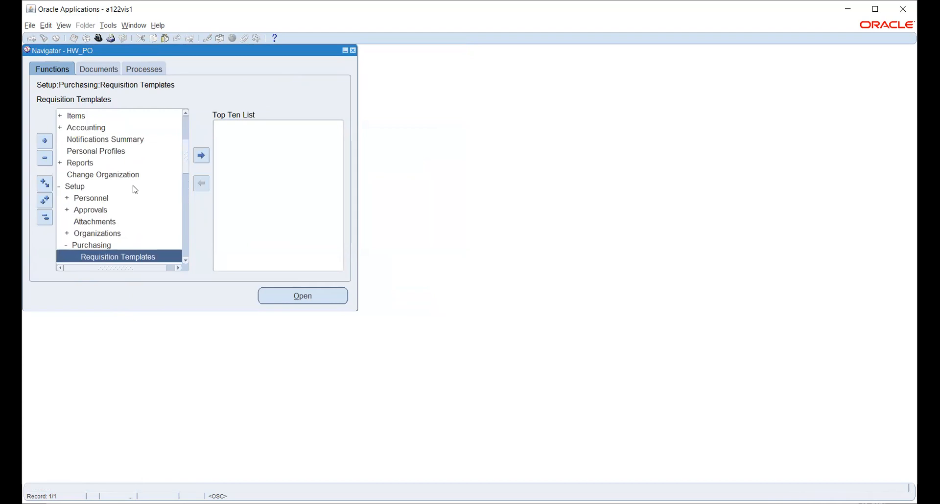
pyautogui.scroll(-2, 135, 190)
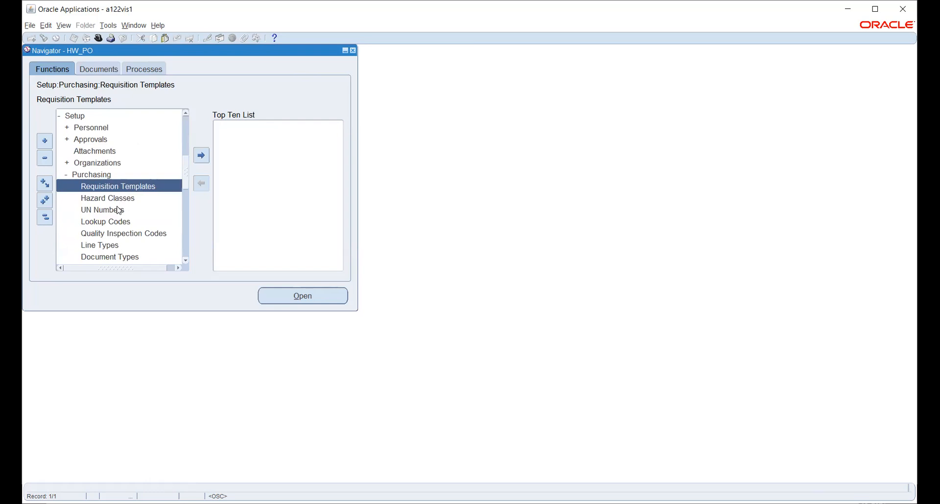
pyautogui.click(117, 165)
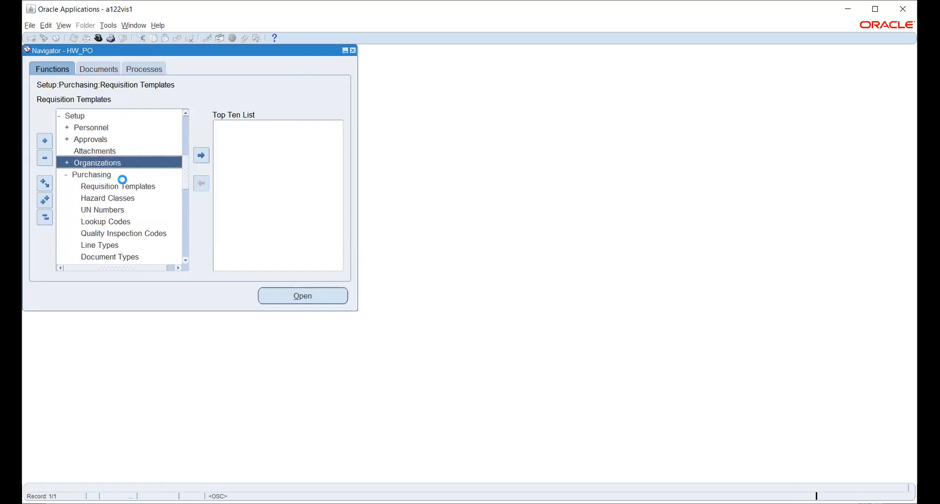
pyautogui.scroll(-2, 113, 194)
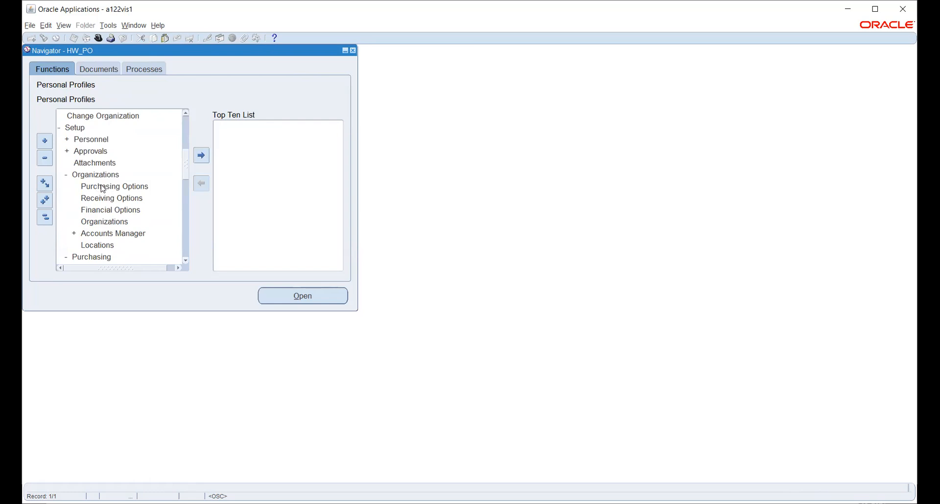
pyautogui.click(103, 188)
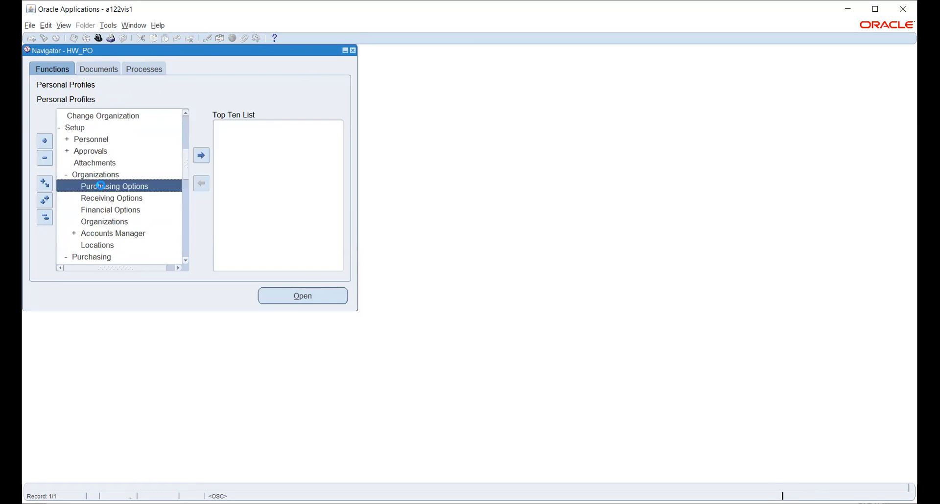
pyautogui.click(303, 299)
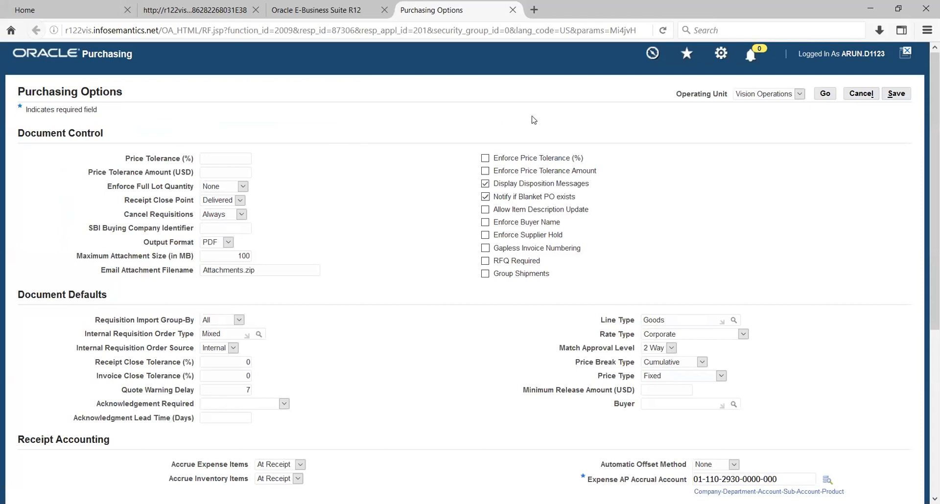
# Step: Bring up the operating unit list and request more operating units to choose from
pyautogui.click(800, 94)
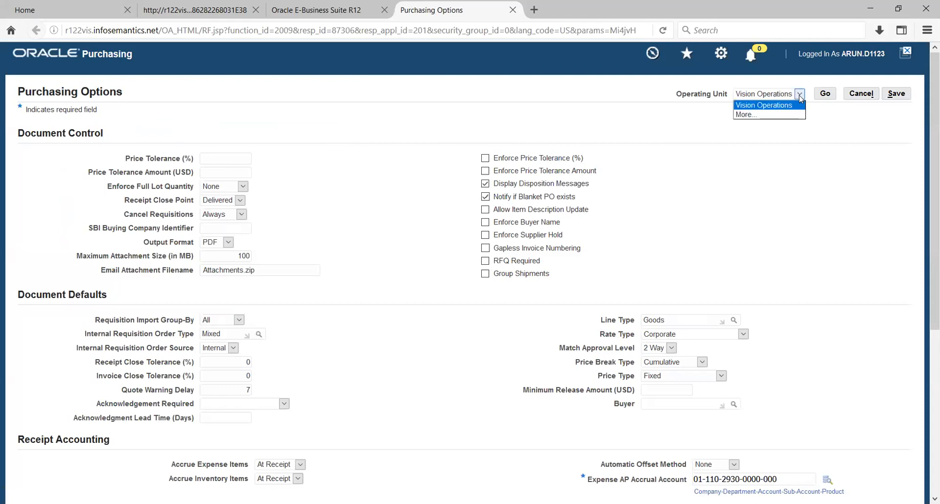
pyautogui.click(773, 116)
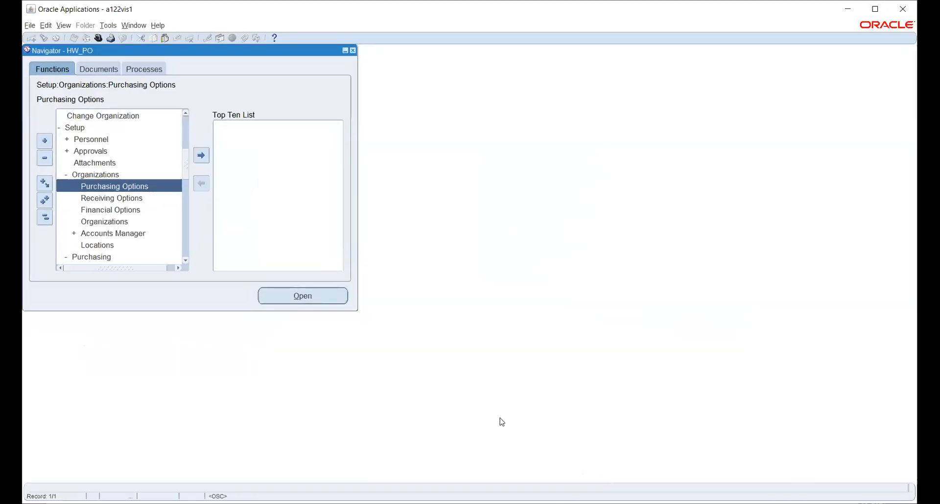
# Step: Switch to System Administrator, open System Profile Values, and filter by responsibility HW_PO
pyautogui.click(99, 38)
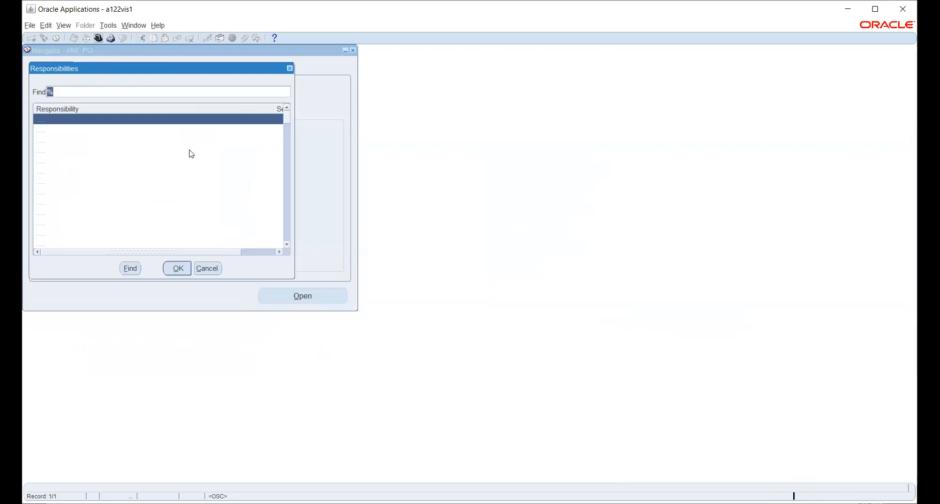
pyautogui.write('sy')
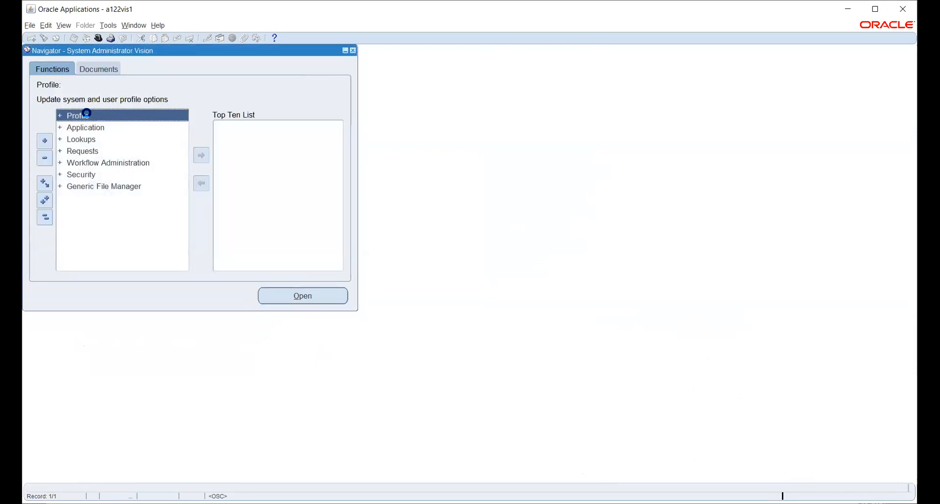
pyautogui.doubleClick(97, 129)
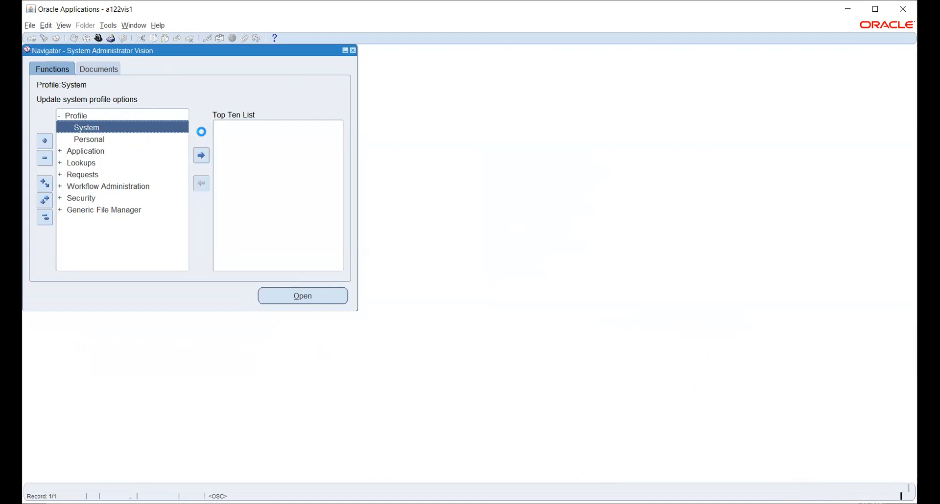
pyautogui.click(177, 106)
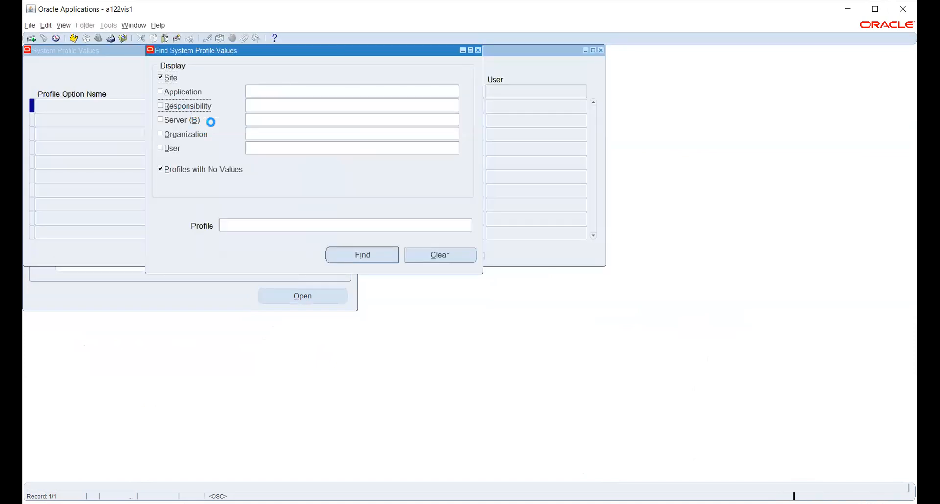
pyautogui.write('HW')
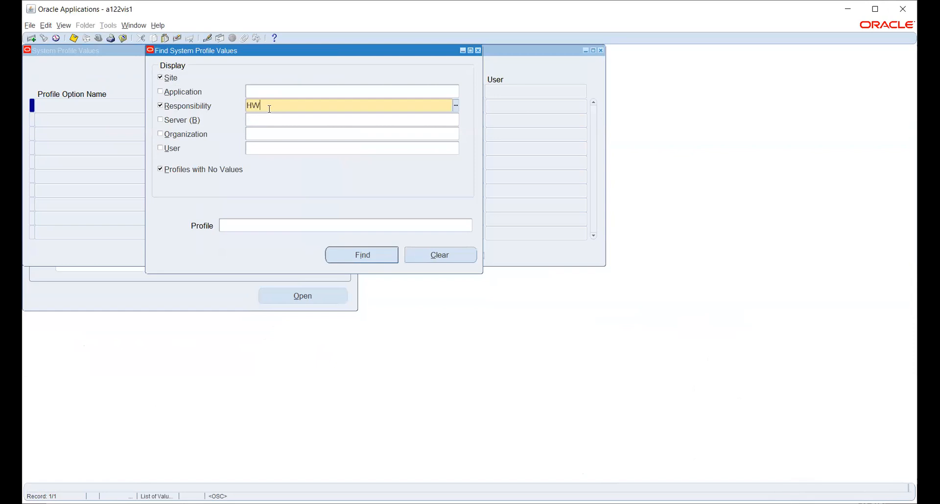
pyautogui.press('Down')
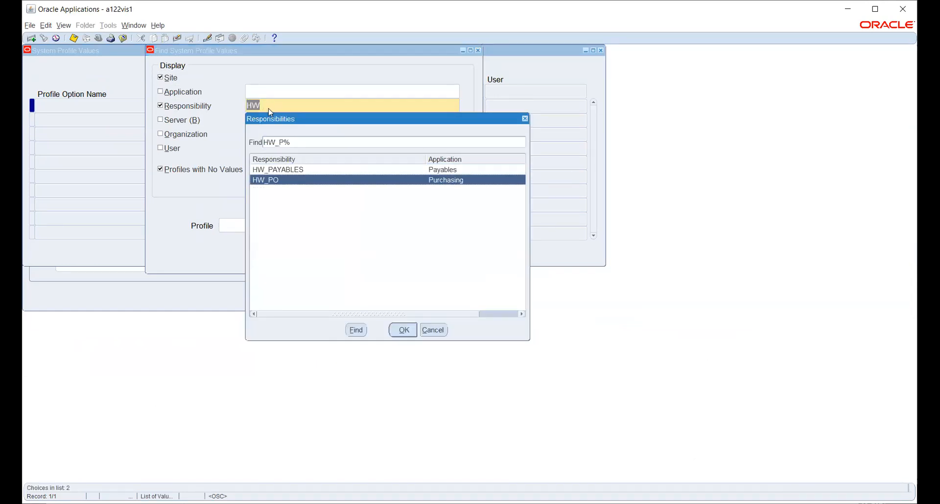
pyautogui.press('Return')
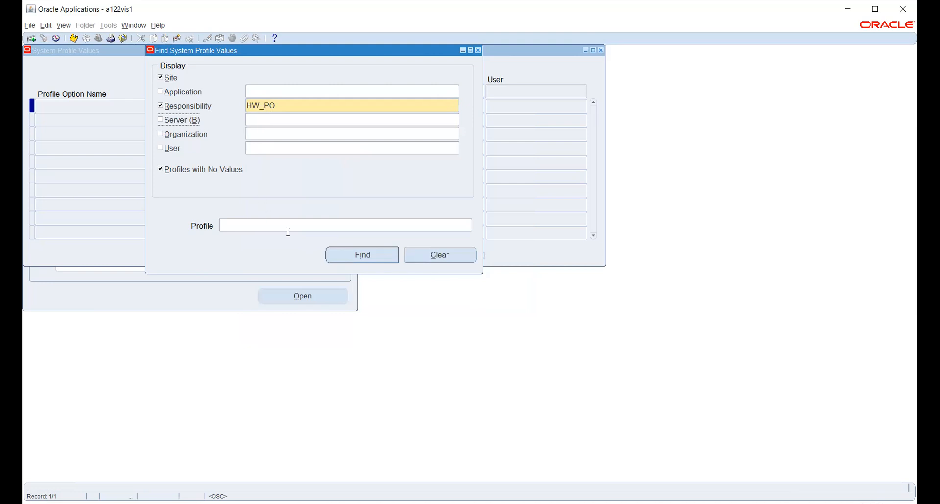
# Step: Query the HR:User Type profile for the HW_PO responsibility
pyautogui.click(362, 228)
pyautogui.click(469, 226)
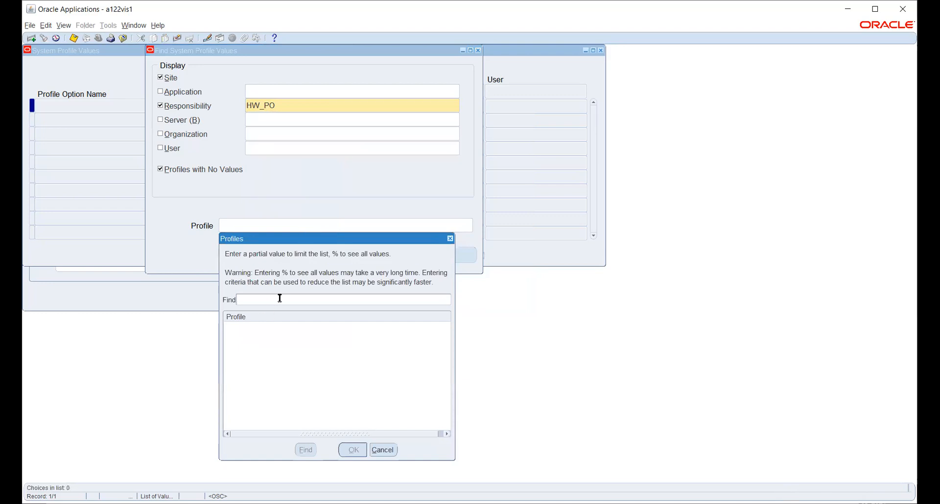
pyautogui.write('HR:Use%')
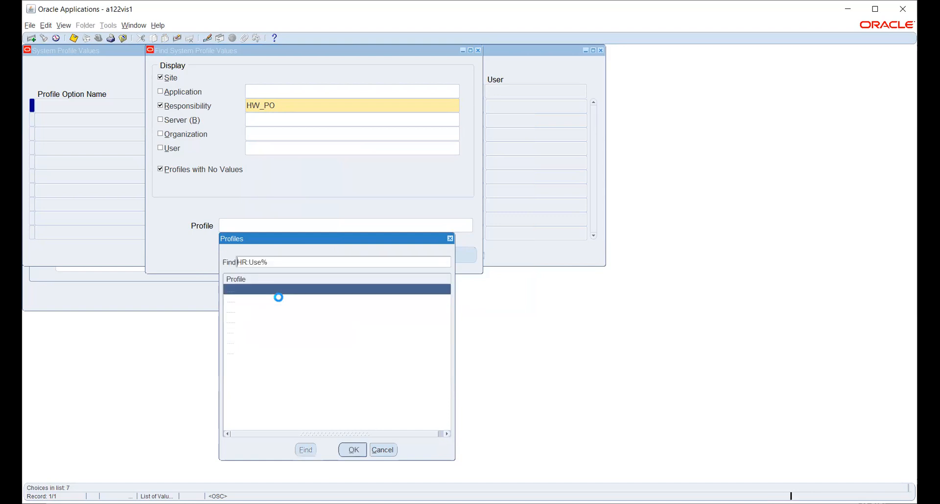
pyautogui.press('Return')
pyautogui.press('Down')
pyautogui.press('Down')
pyautogui.press('Down')
pyautogui.press('Down')
pyautogui.press('Down')
pyautogui.press('Down')
pyautogui.press('Return')
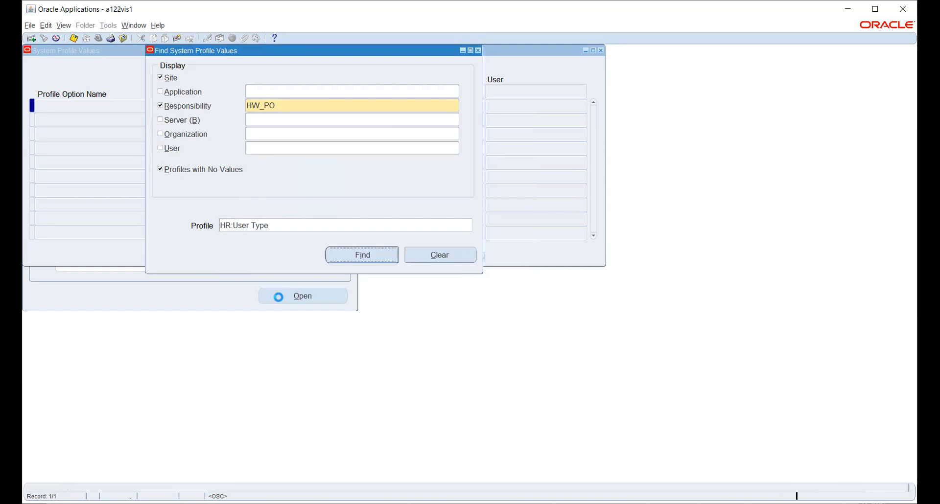
pyautogui.press('Return')
# Step: Set HR:User Type to HR with Payroll User for HW_PO and save
pyautogui.click(438, 103)
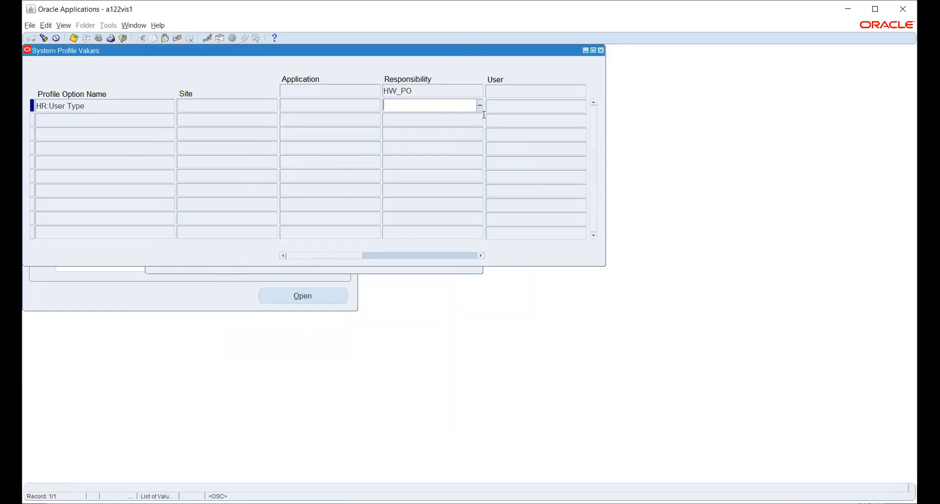
pyautogui.click(480, 106)
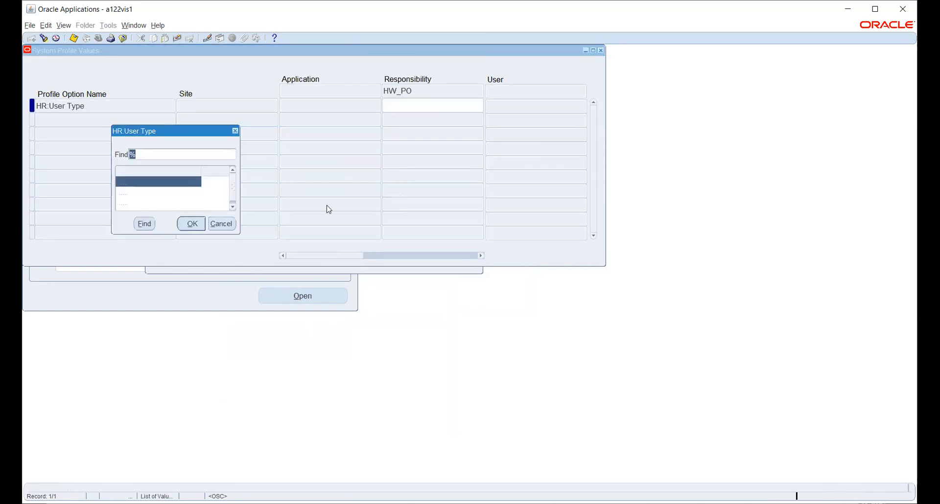
pyautogui.click(181, 194)
pyautogui.click(191, 224)
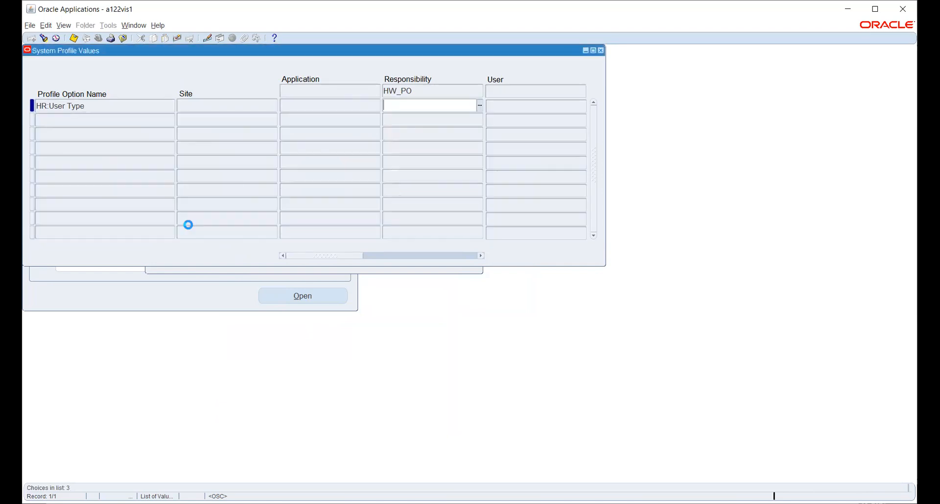
pyautogui.hotkey('ctrl', 's')
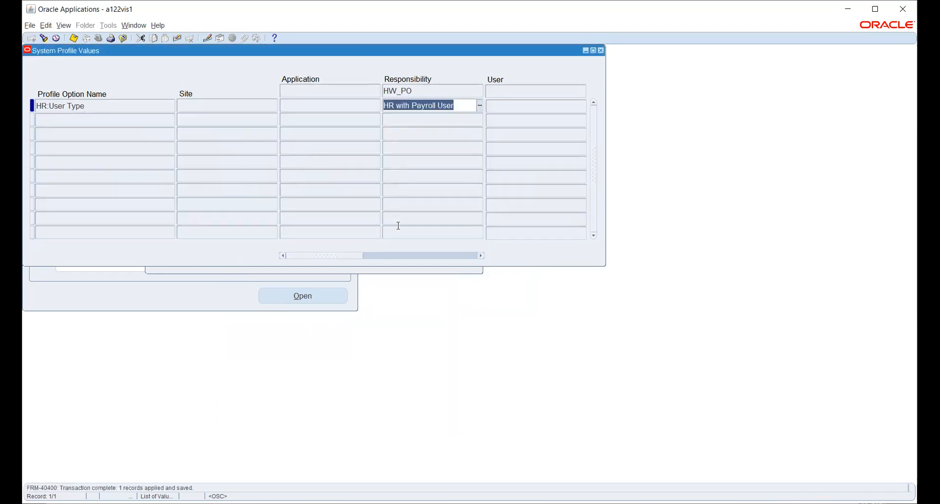
pyautogui.click(411, 272)
pyautogui.click(314, 227)
pyautogui.click(469, 226)
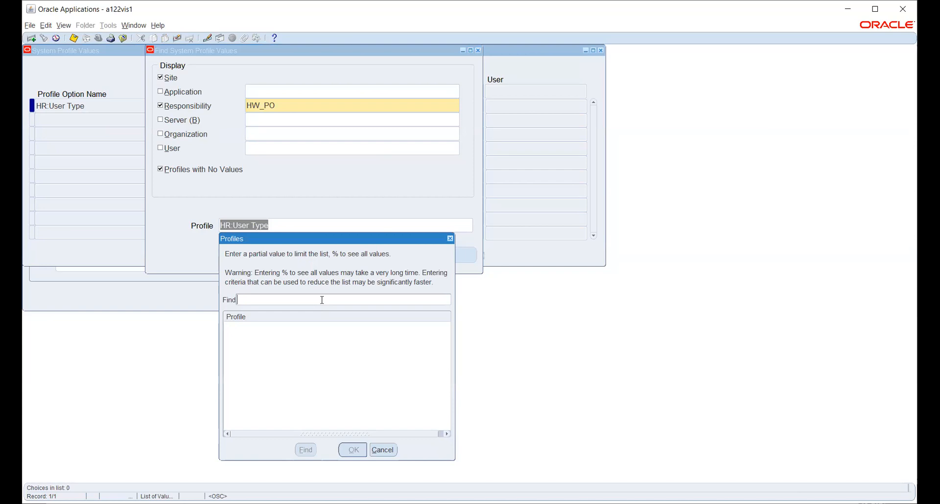
# Step: Find GL Ledger Name and save HW_PL as its HW_PO responsibility value
pyautogui.write('GL:LED%')
pyautogui.press('Return')
pyautogui.write('%LEDG%NA%')
pyautogui.press('Return')
pyautogui.press('Down')
pyautogui.press('Down')
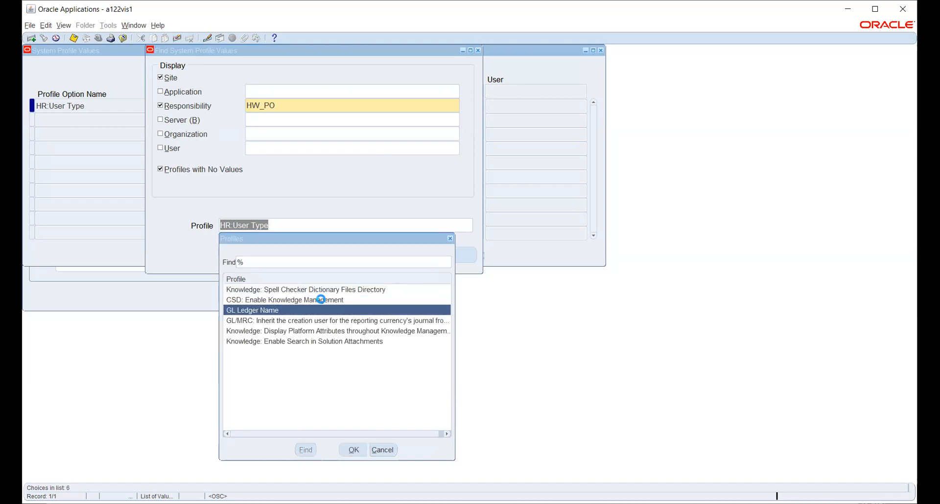
pyautogui.press('Return')
pyautogui.press('Return')
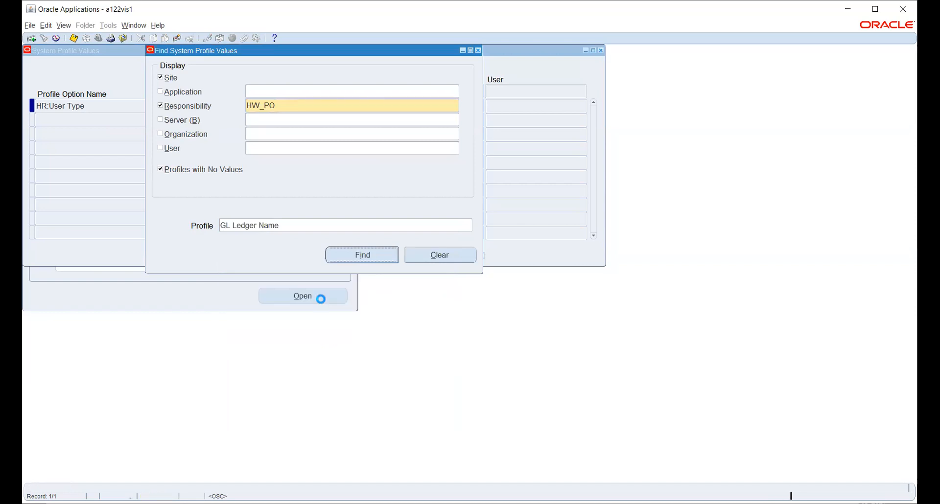
pyautogui.click(452, 106)
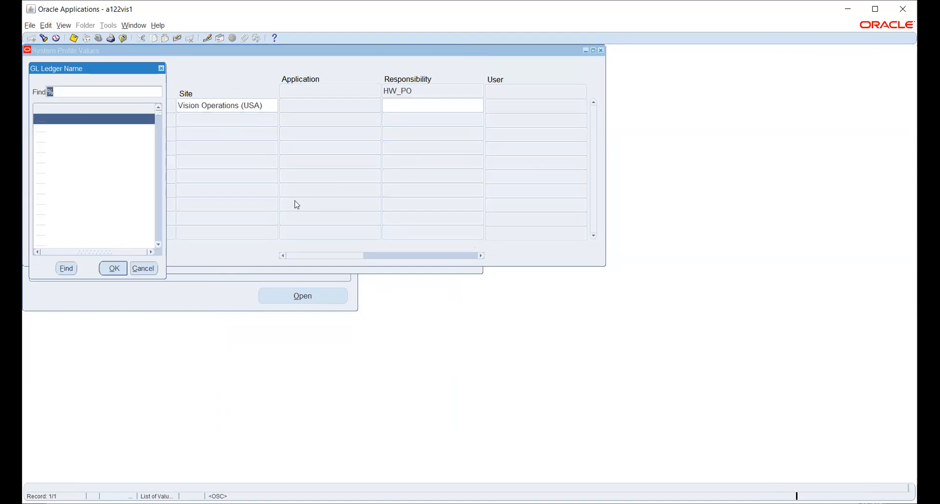
pyautogui.write('hw')
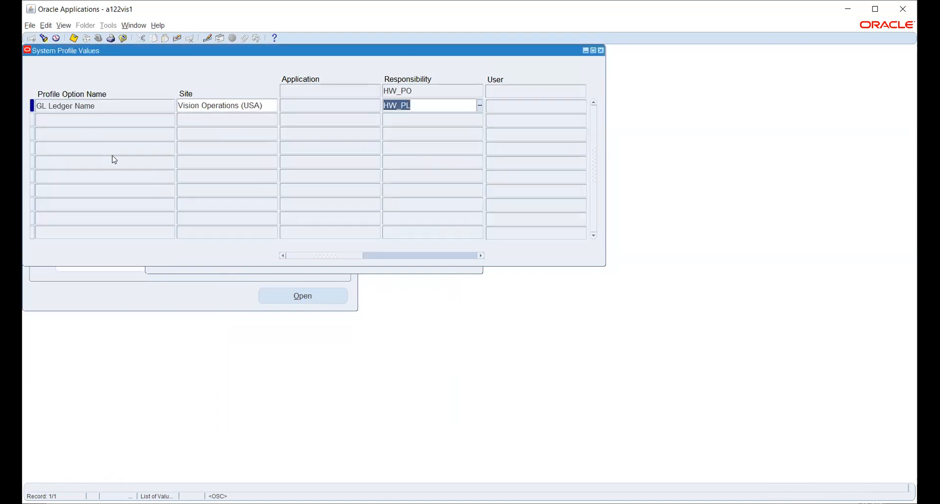
pyautogui.hotkey('ctrl', 's')
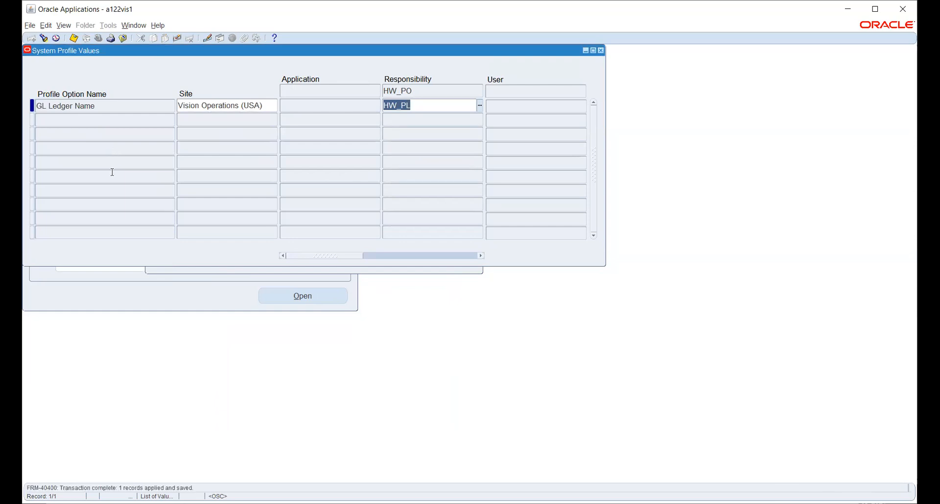
# Step: Query the MO: Operating Unit profile values for HW_PO
pyautogui.click(360, 267)
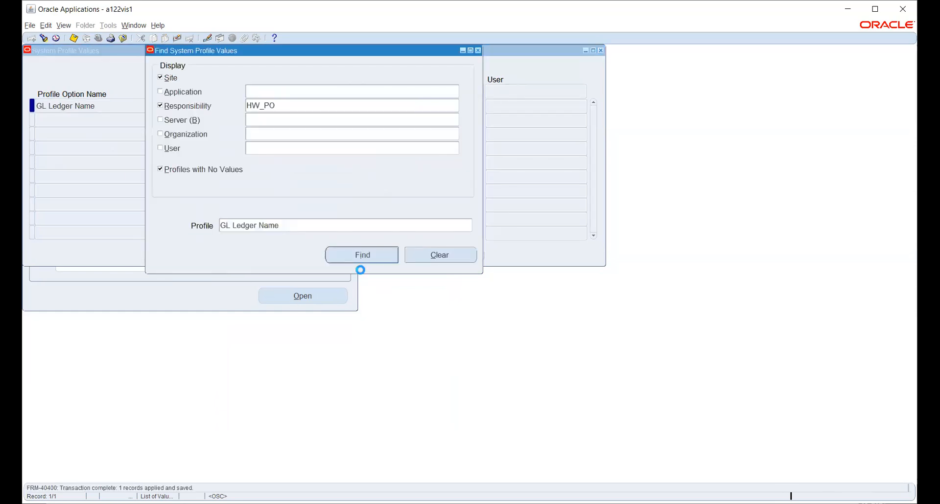
pyautogui.click(328, 227)
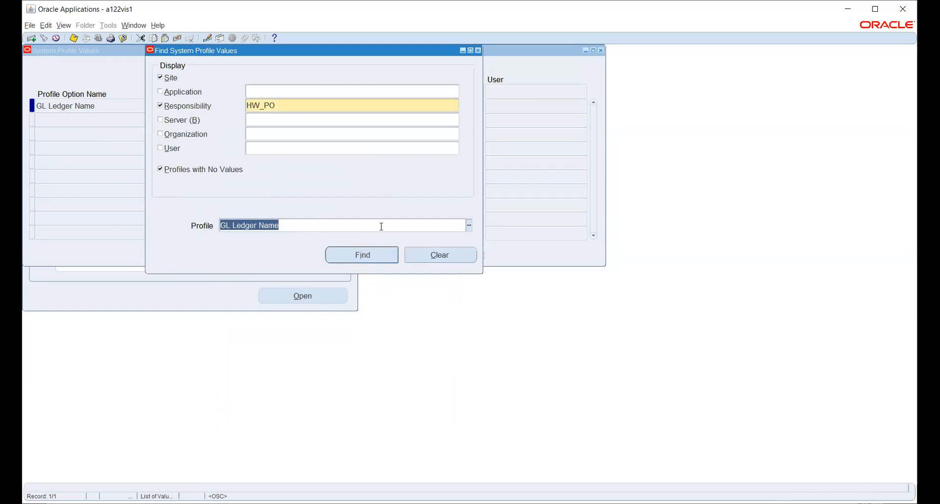
pyautogui.click(469, 225)
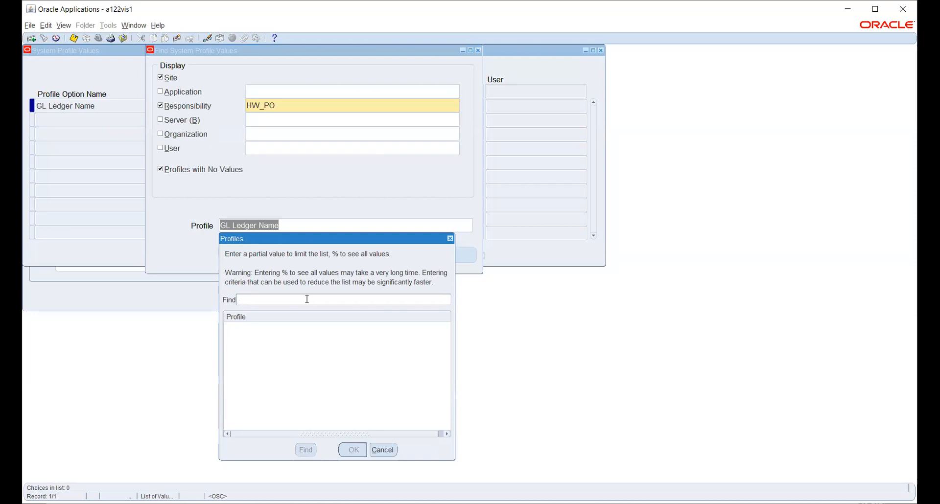
pyautogui.write('%OPER%UNIT')
pyautogui.press('Return')
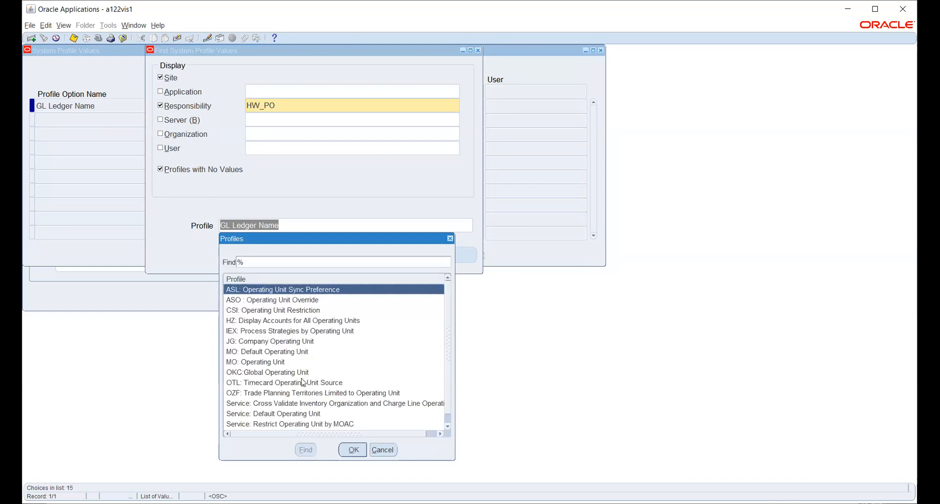
pyautogui.click(278, 363)
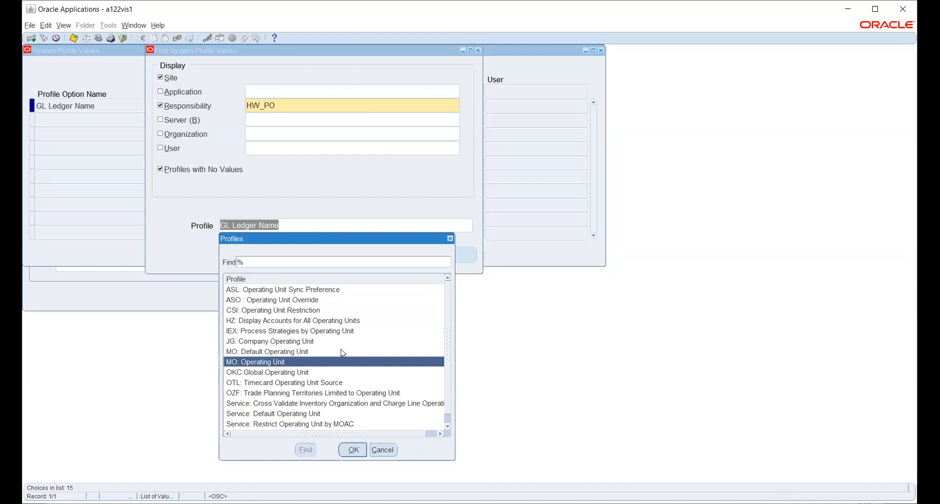
pyautogui.scroll(-1, 350, 345)
pyautogui.click(353, 451)
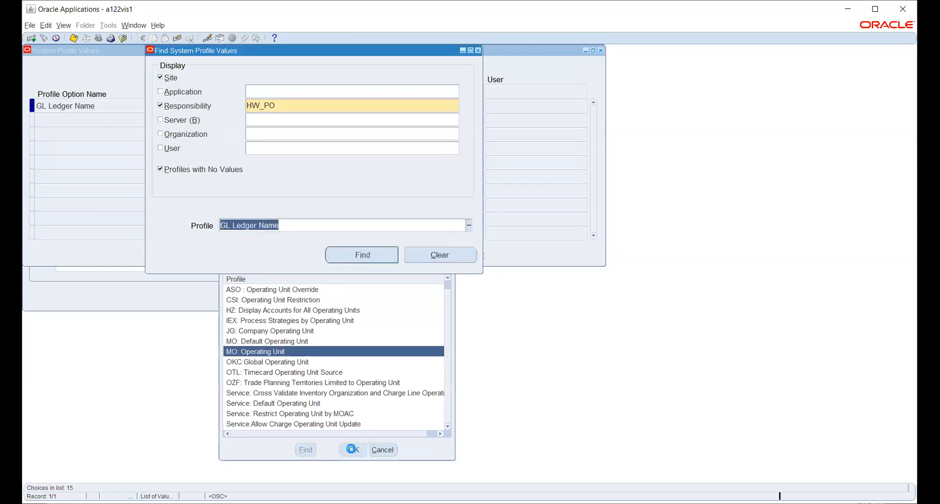
pyautogui.click(352, 256)
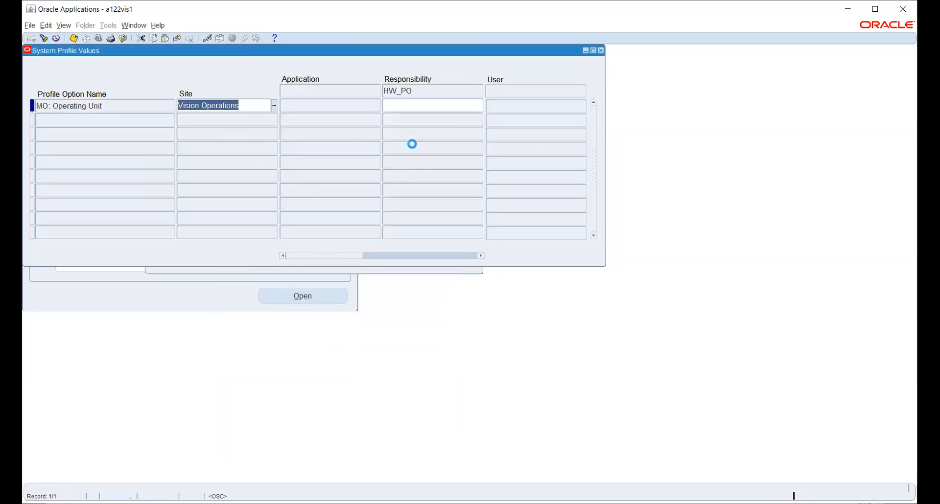
# Step: Set MO: Operating Unit to HWOU for HW_PO and save
pyautogui.click(424, 107)
pyautogui.click(480, 107)
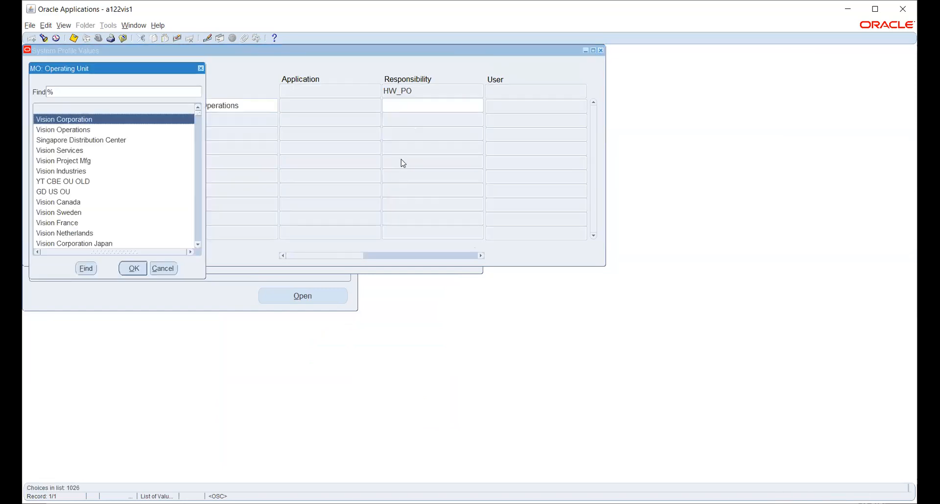
pyautogui.write('hw')
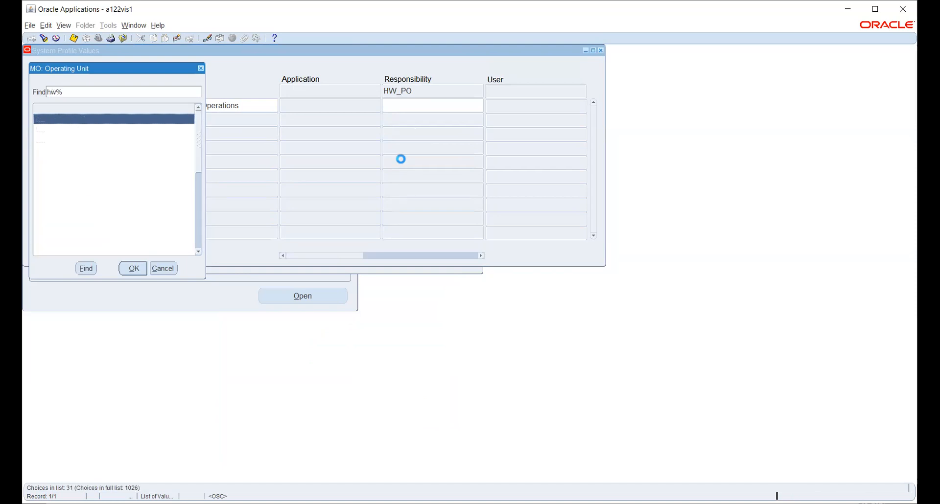
pyautogui.press('Return')
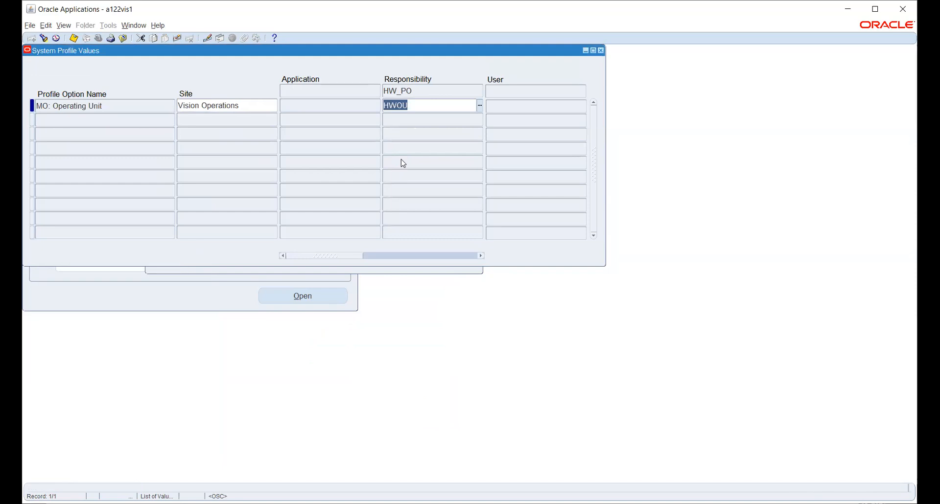
pyautogui.hotkey('ctrl', 's')
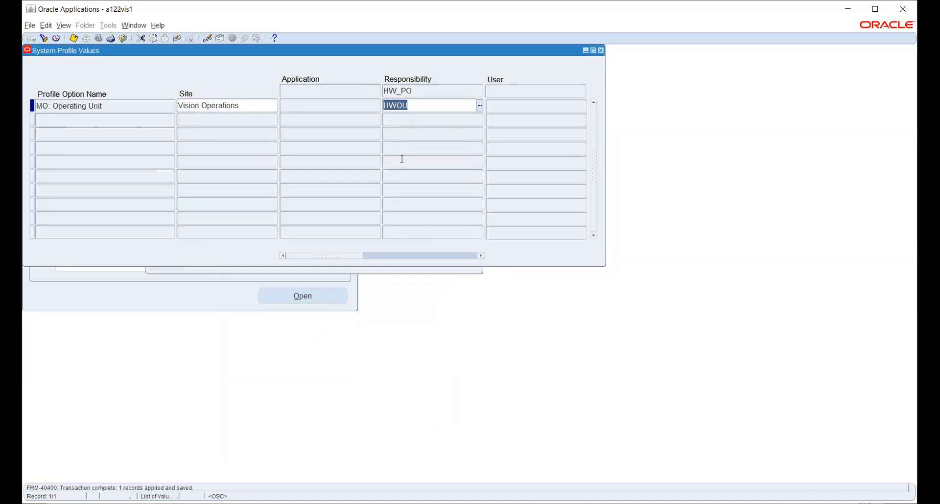
# Step: Query the MO: Security Profile values for HW_PO
pyautogui.click(440, 272)
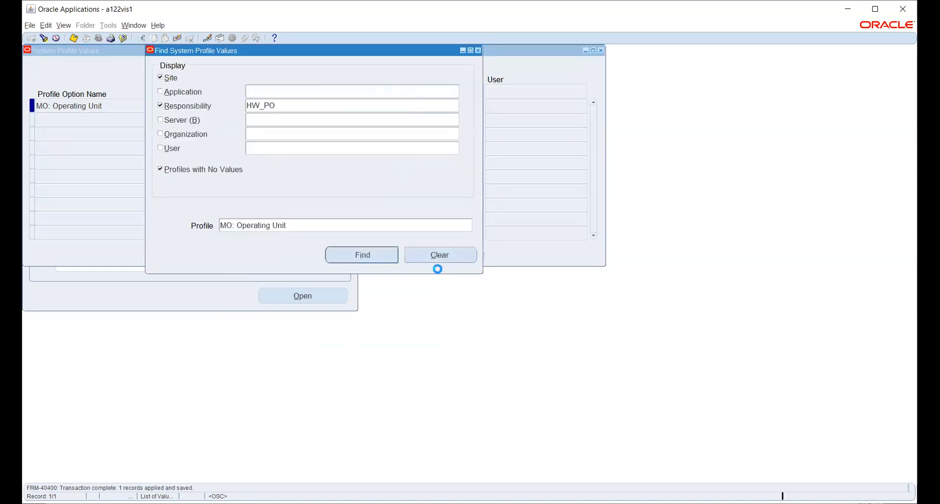
pyautogui.click(469, 226)
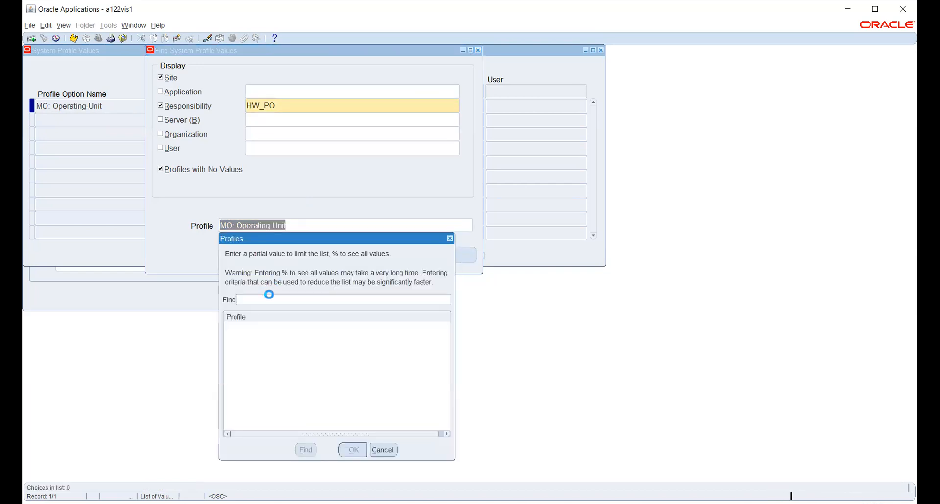
pyautogui.write('m')
pyautogui.press('BackSpace')
pyautogui.press('BackSpace')
pyautogui.press('BackSpace')
pyautogui.write('MO')
pyautogui.press('BackSpace')
pyautogui.press('BackSpace')
pyautogui.press('BackSpace')
pyautogui.press('BackSpace')
pyautogui.press('BackSpace')
pyautogui.press('BackSpace')
pyautogui.press('BackSpace')
pyautogui.write('%SECU%PRO')
pyautogui.press('Return')
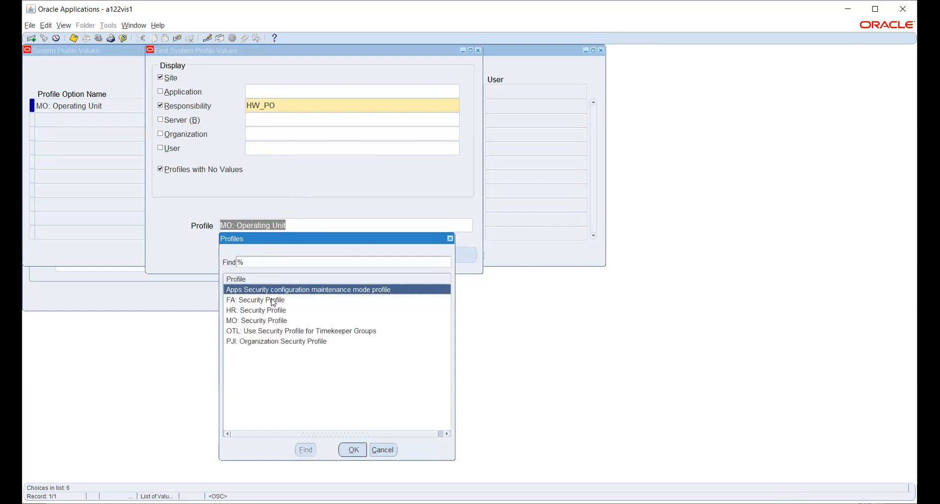
pyautogui.press('Down')
pyautogui.press('Down')
pyautogui.press('Down')
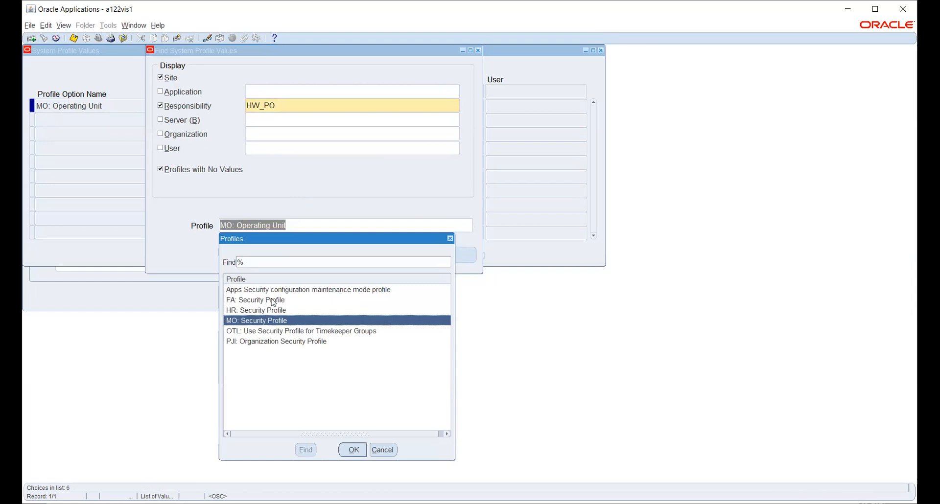
pyautogui.press('Return')
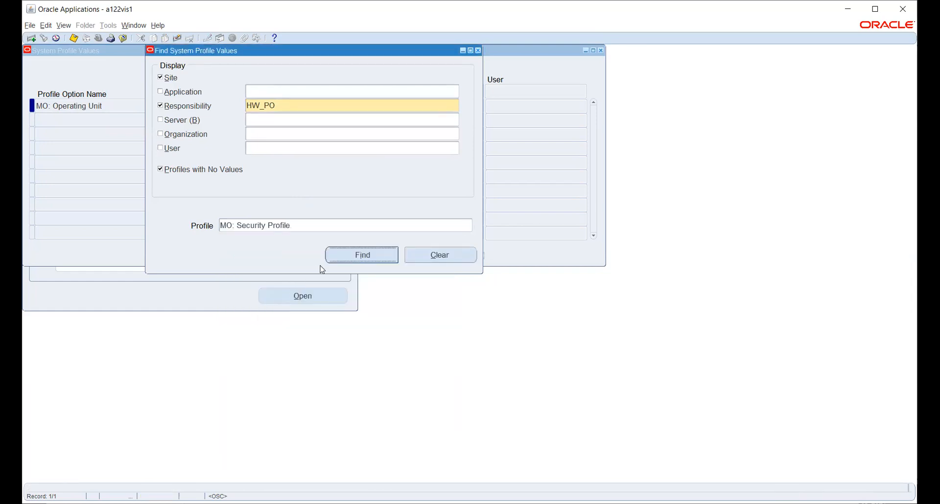
pyautogui.click(343, 259)
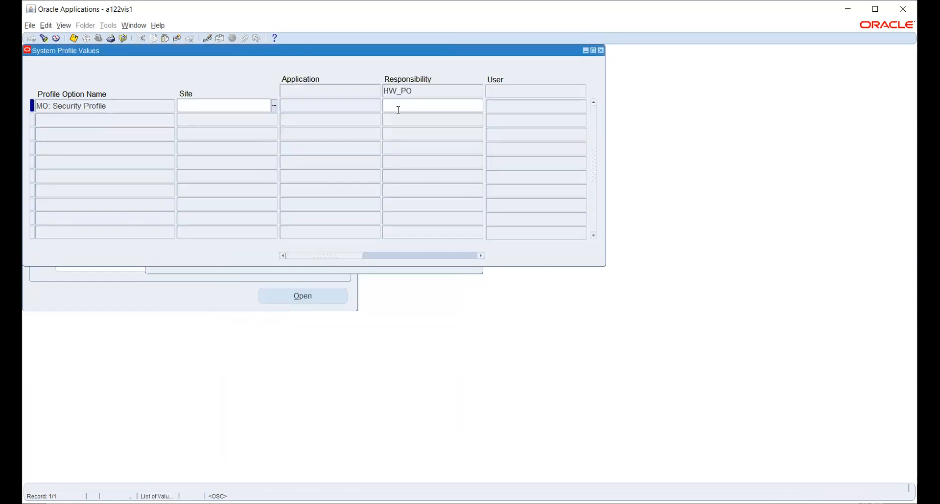
# Step: Set MO: Security Profile to HW_SEC_PROFILE for HW_PO and save
pyautogui.write('HW')
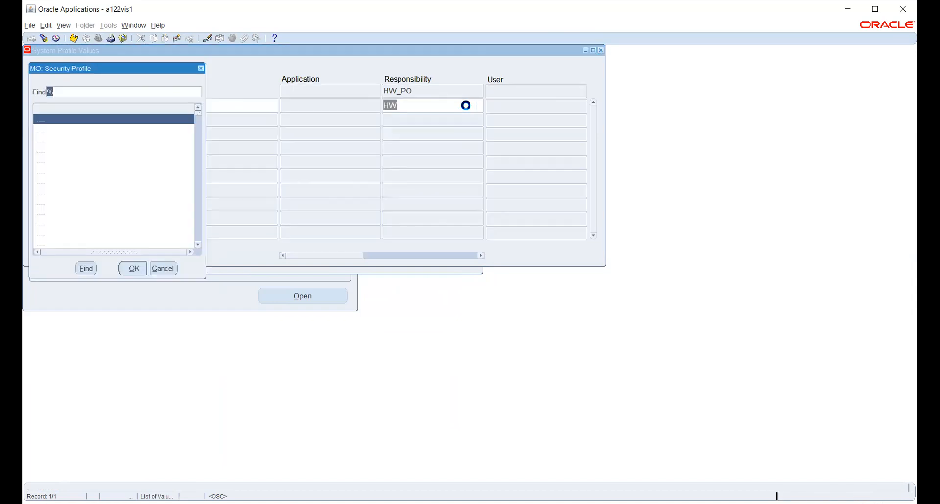
pyautogui.write('hw_')
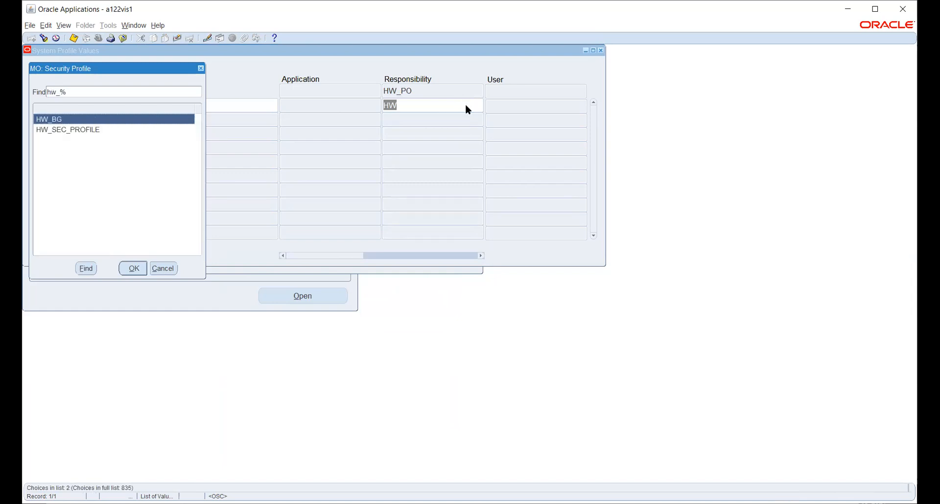
pyautogui.press('Down')
pyautogui.press('Return')
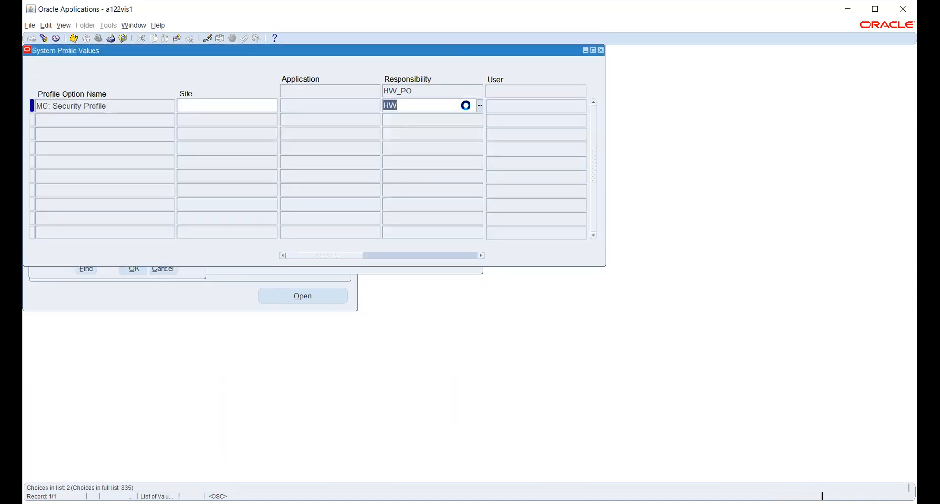
pyautogui.hotkey('ctrl', 's')
pyautogui.hotkey('ctrl', 'f')
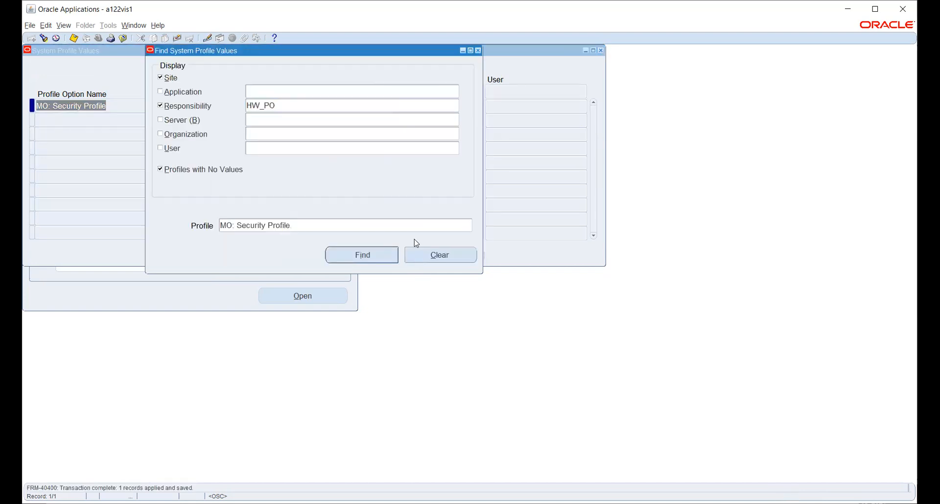
# Step: Set HR: Security Profile to HW_SEC_PROFILE for HW_PO and close the profile forms
pyautogui.click(468, 226)
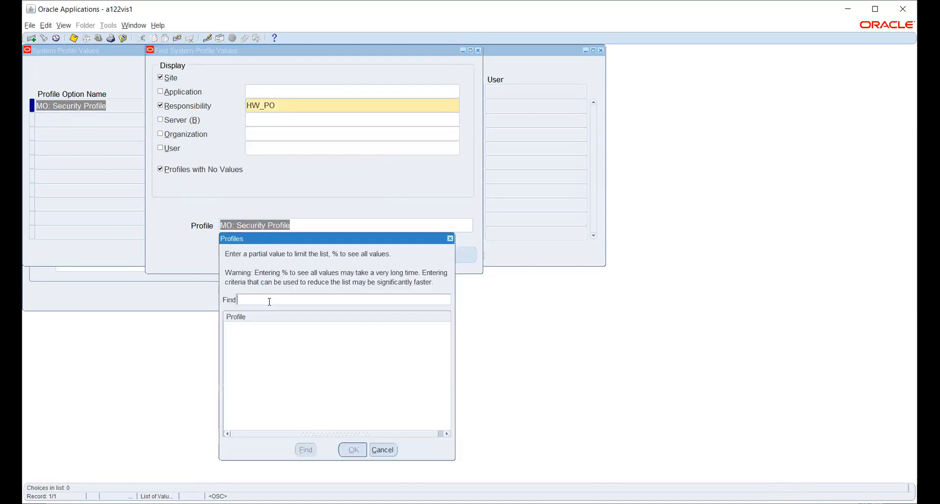
pyautogui.write('%SECU%PROF')
pyautogui.press('Return')
pyautogui.press('Down')
pyautogui.press('Down')
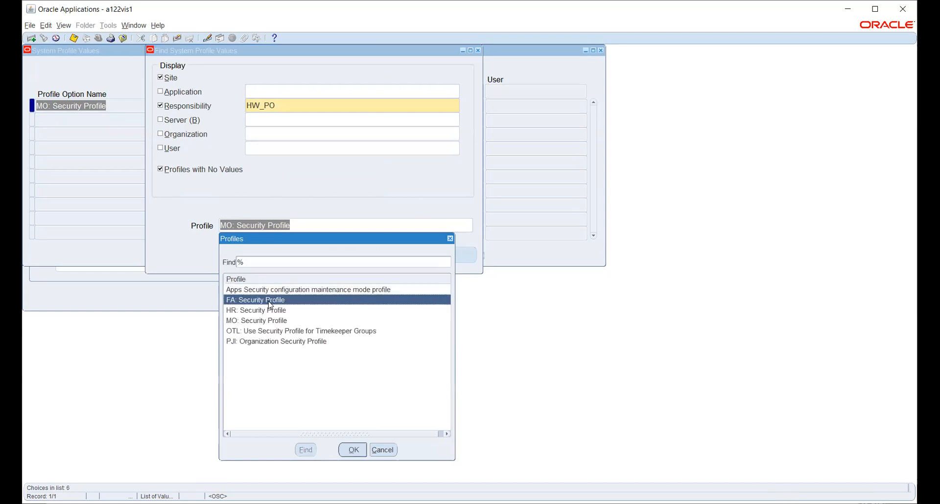
pyautogui.press('Return')
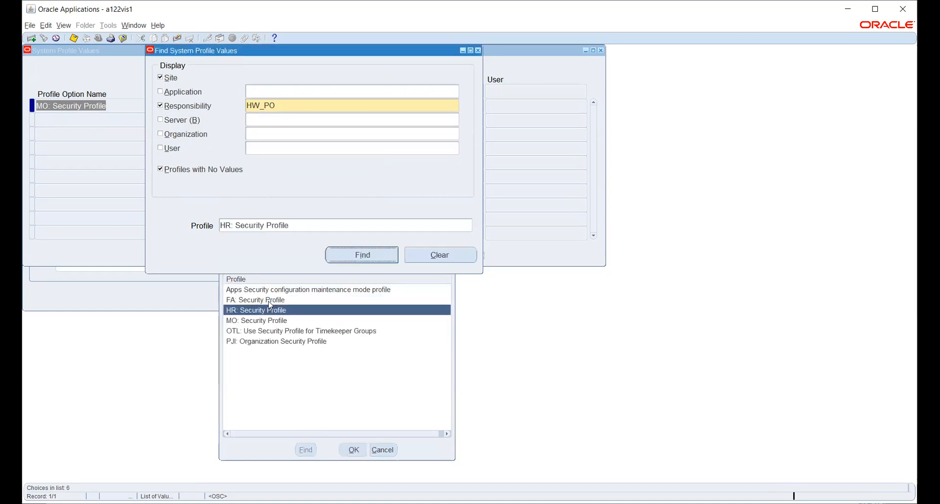
pyautogui.press('Return')
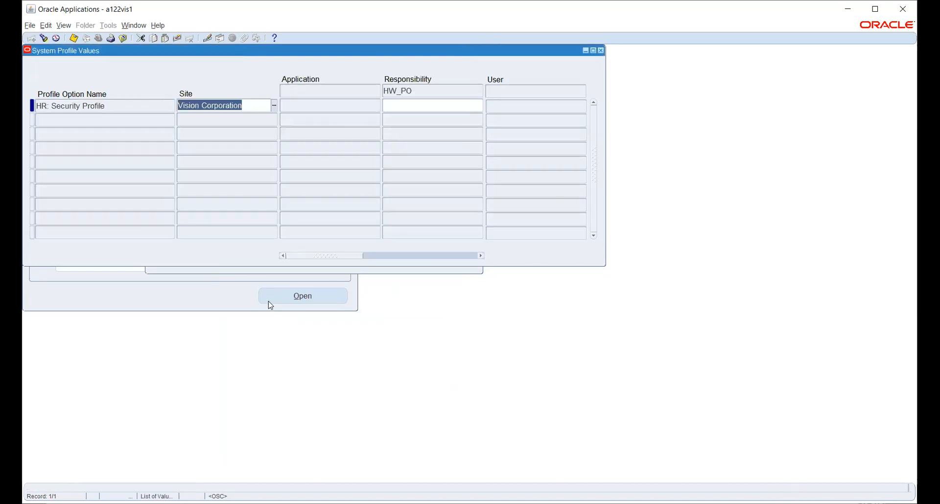
pyautogui.click(467, 109)
pyautogui.write('HW')
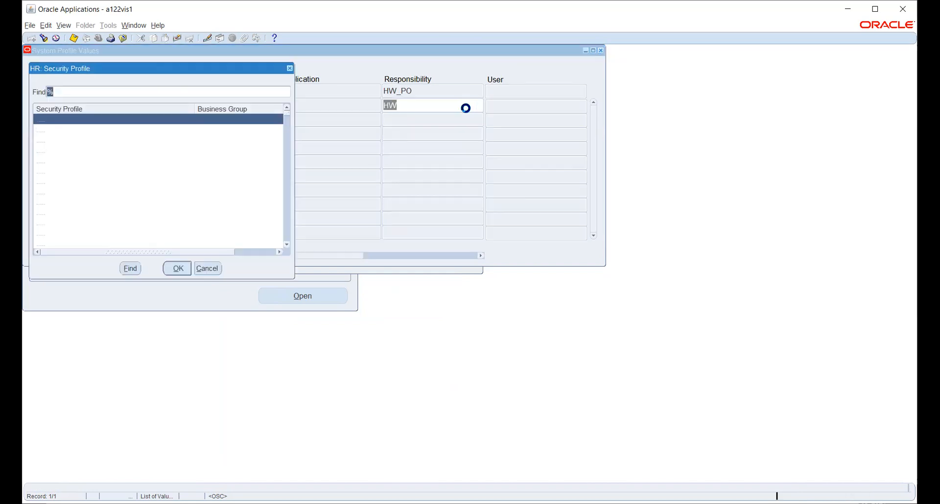
pyautogui.write('h')
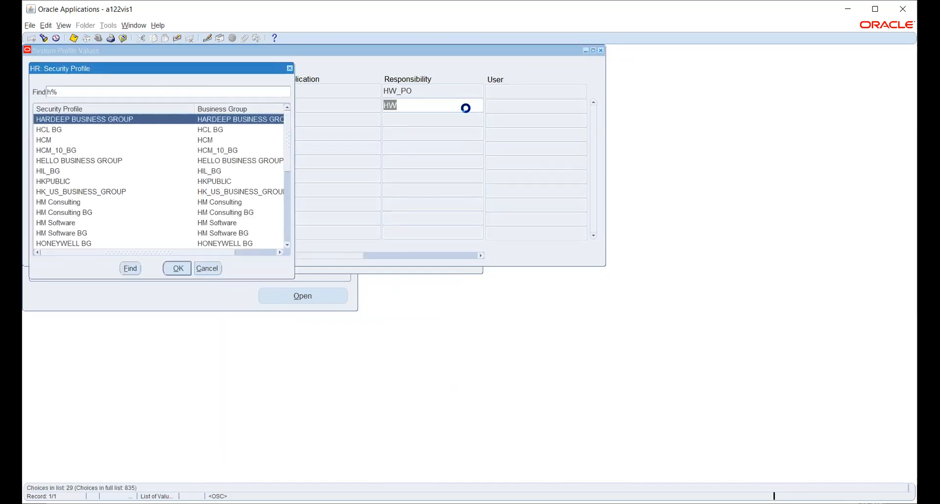
pyautogui.write('w_')
pyautogui.press('Down')
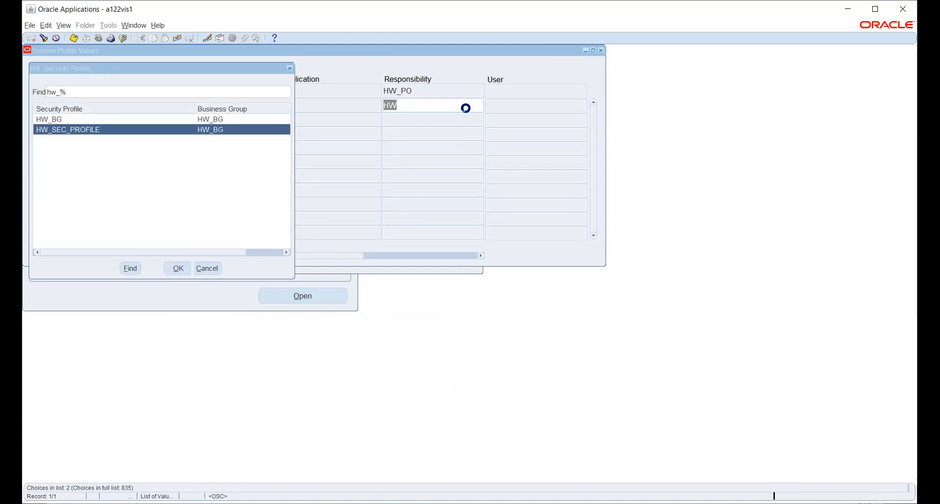
pyautogui.press('Return')
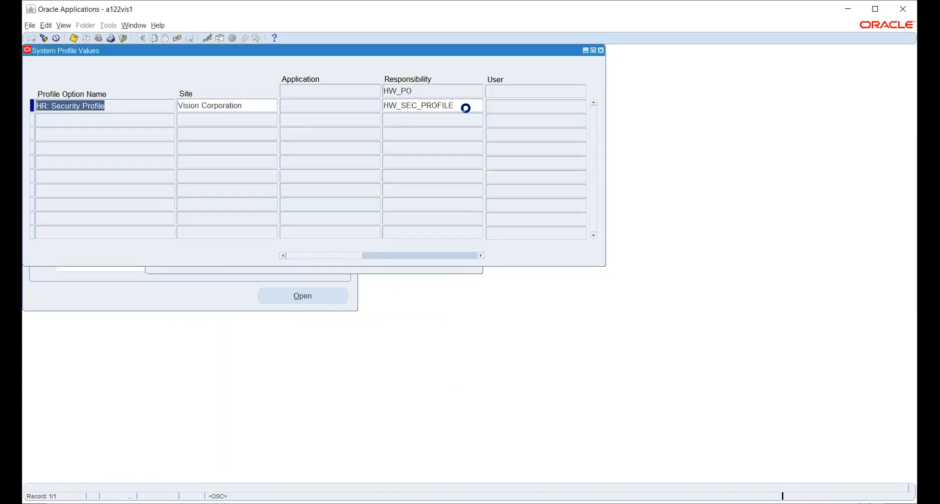
pyautogui.press('F4')
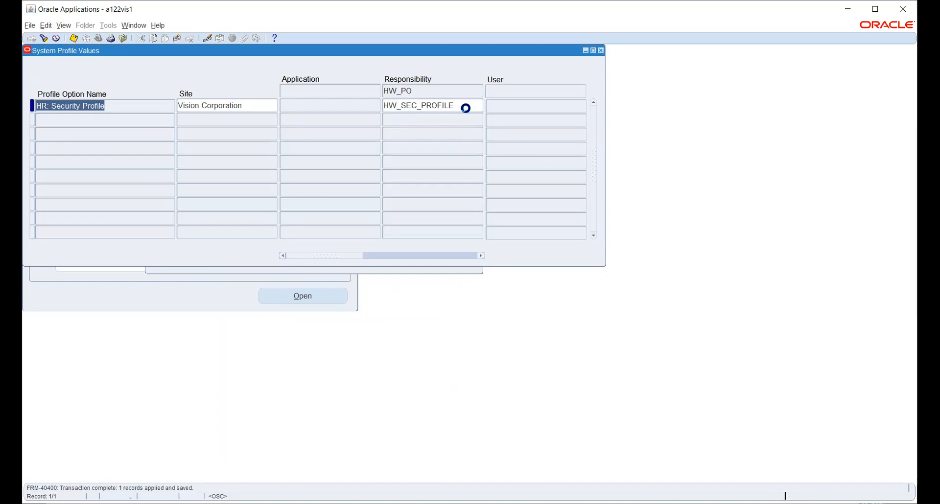
# Step: Switch the session to the HW_PO responsibility
pyautogui.click(98, 37)
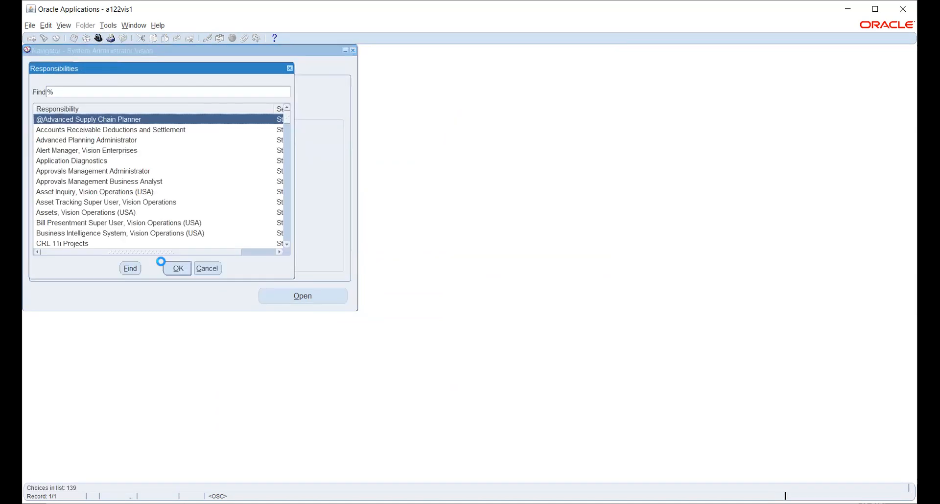
pyautogui.write('h')
pyautogui.press('Down')
pyautogui.click(164, 267)
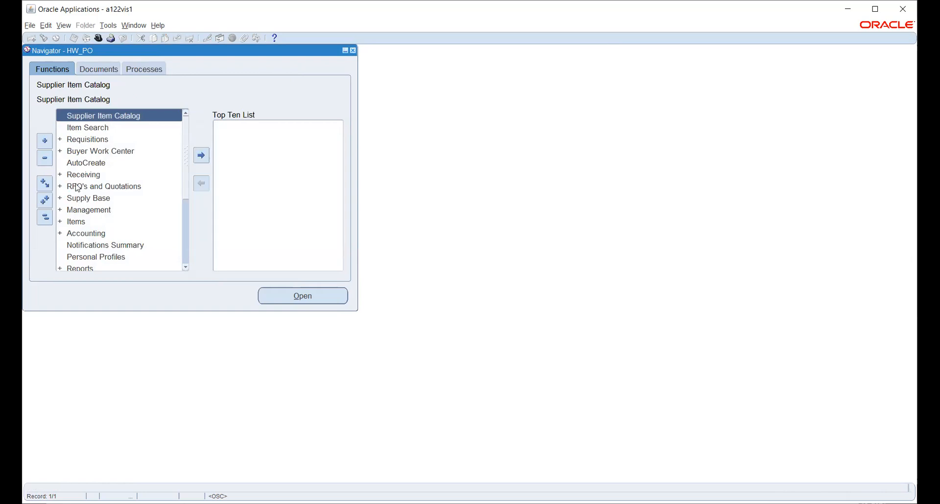
# Step: Expand Setup > Organizations in the HW_PO Navigator
pyautogui.scroll(-2, 89, 215)
pyautogui.scroll(-1, 88, 216)
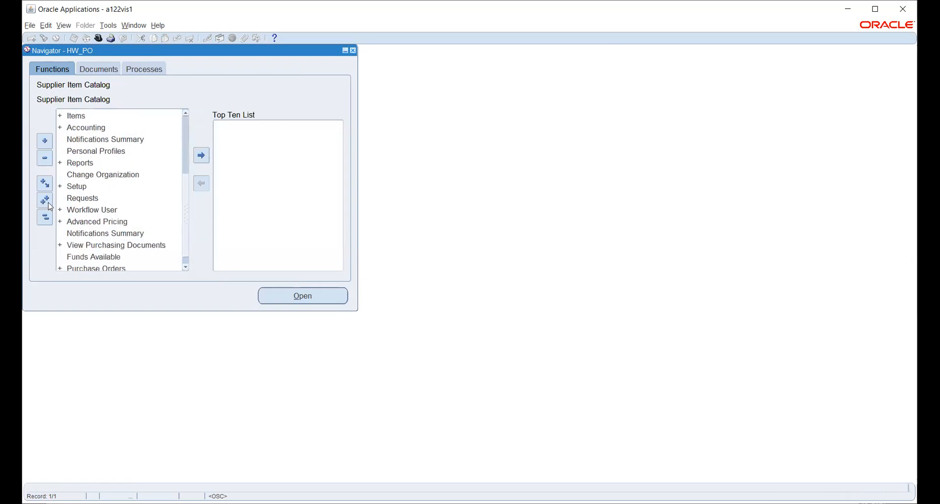
pyautogui.click(74, 188)
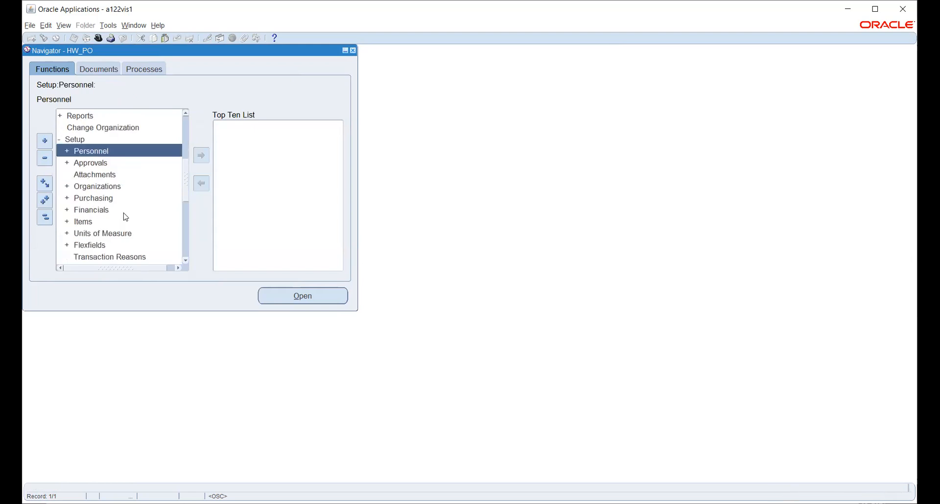
pyautogui.doubleClick(97, 187)
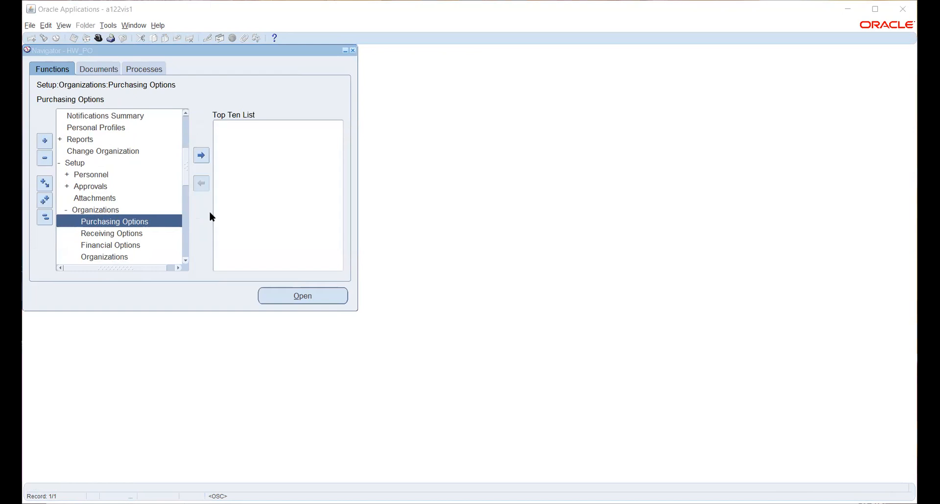
pyautogui.click(857, 9)
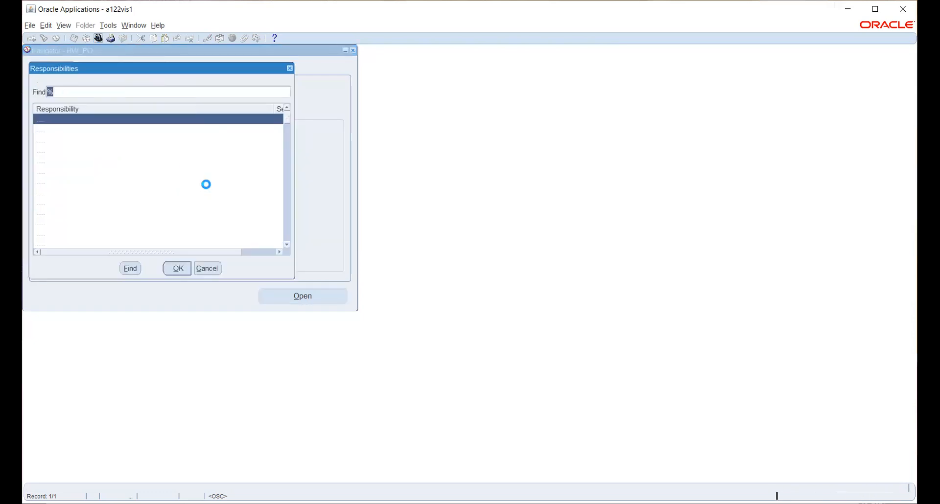
# Step: Switch to Human Resources, Vision Enterprises and open the Requests window
pyautogui.write('h')
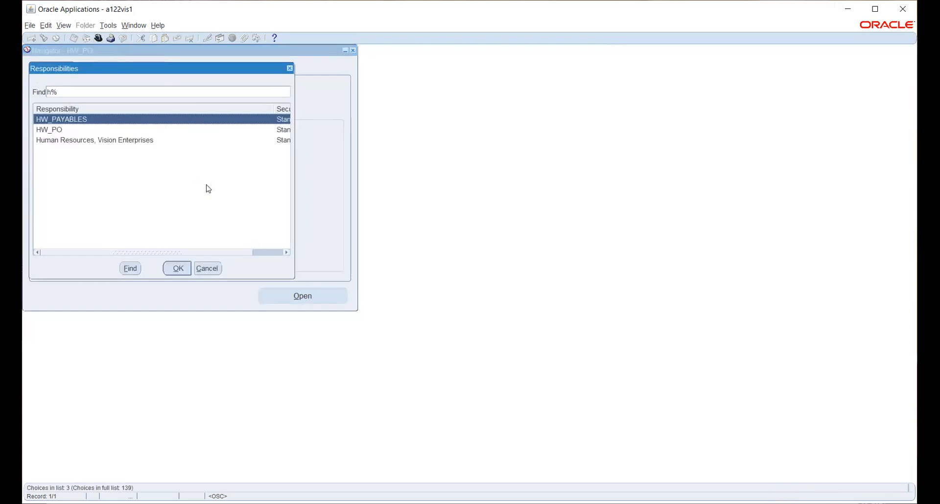
pyautogui.press('Down')
pyautogui.press('Down')
pyautogui.press('Return')
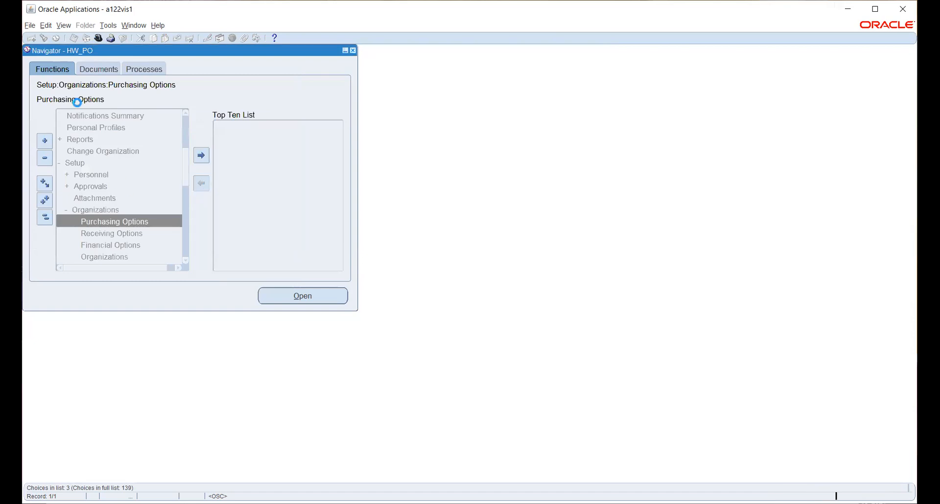
pyautogui.click(64, 29)
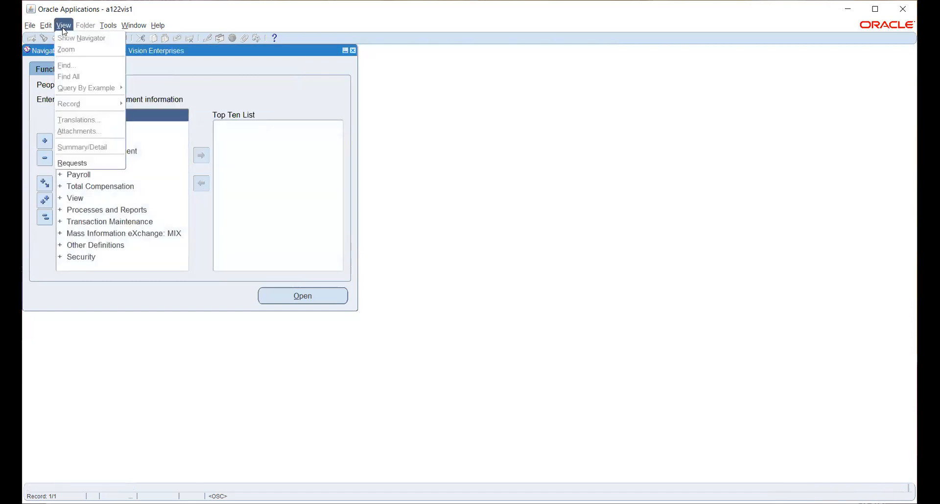
pyautogui.click(90, 163)
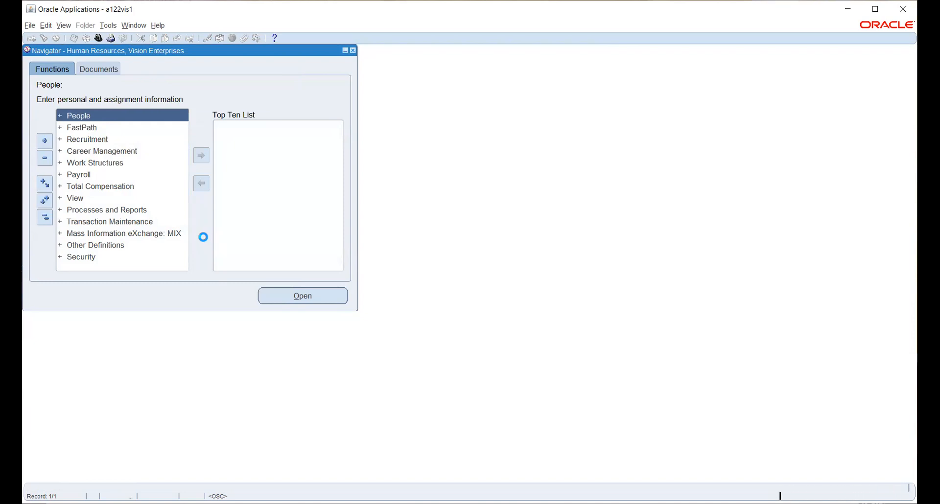
# Step: Submit a Security List Maintenance request generating lists for All Security Profiles
pyautogui.click(123, 325)
pyautogui.write('SECU')
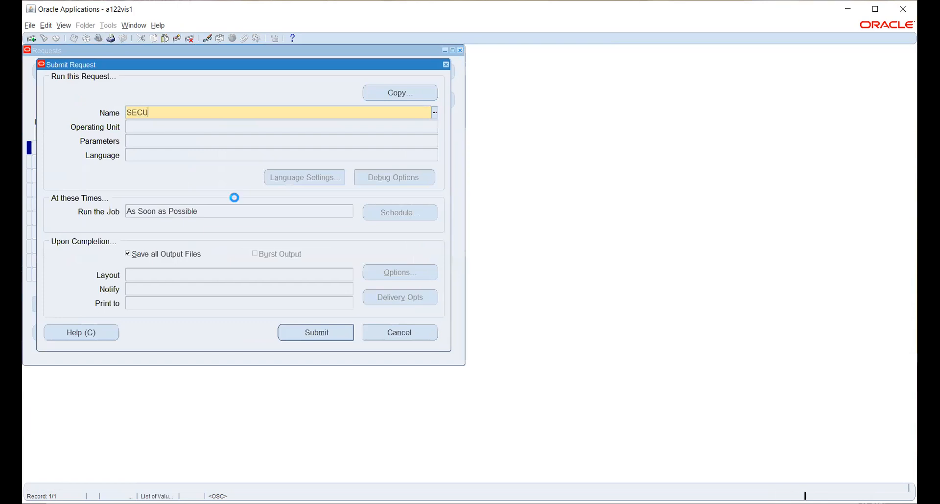
pyautogui.press('Return')
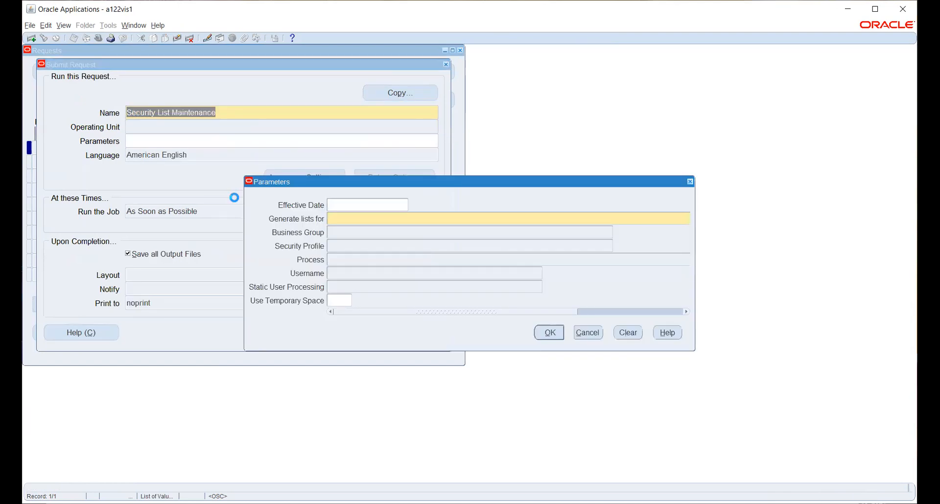
pyautogui.moveTo(495, 312); pyautogui.dragTo(621, 300)
pyautogui.moveTo(558, 314); pyautogui.dragTo(708, 319)
pyautogui.click(686, 221)
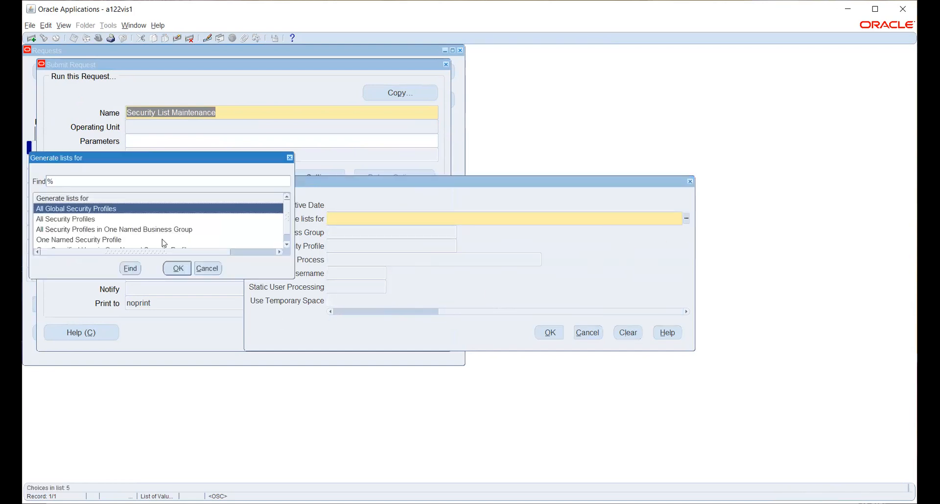
pyautogui.click(87, 224)
pyautogui.click(178, 268)
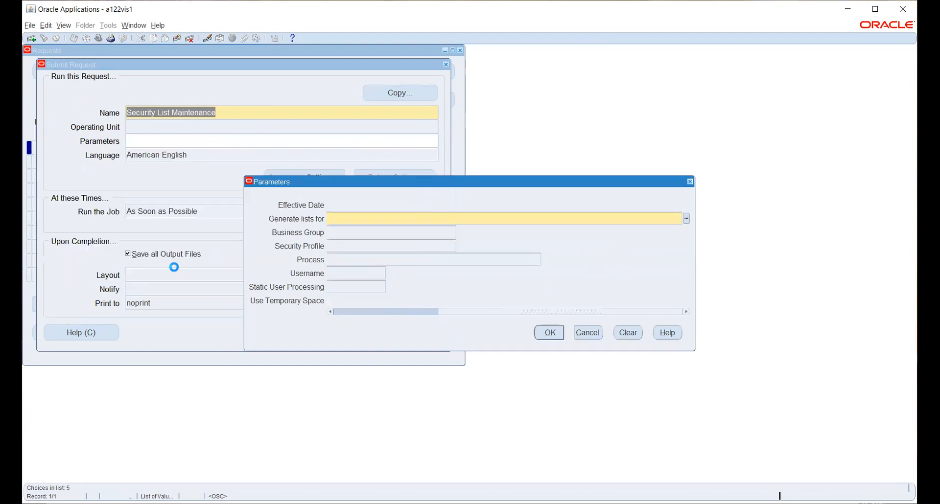
pyautogui.click(550, 333)
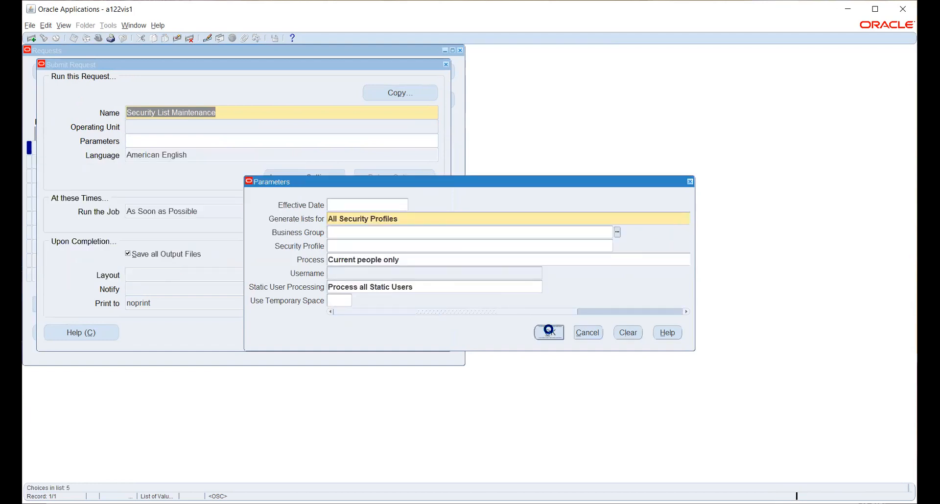
pyautogui.click(292, 334)
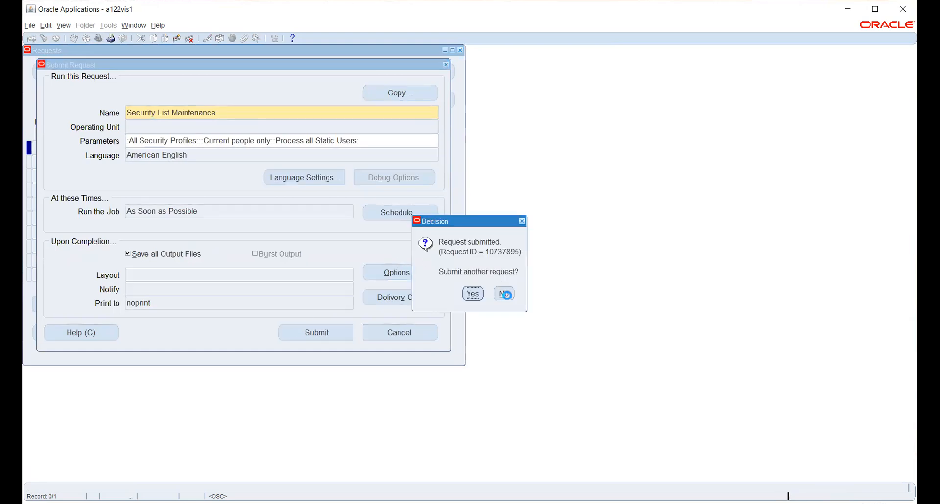
pyautogui.press('Return')
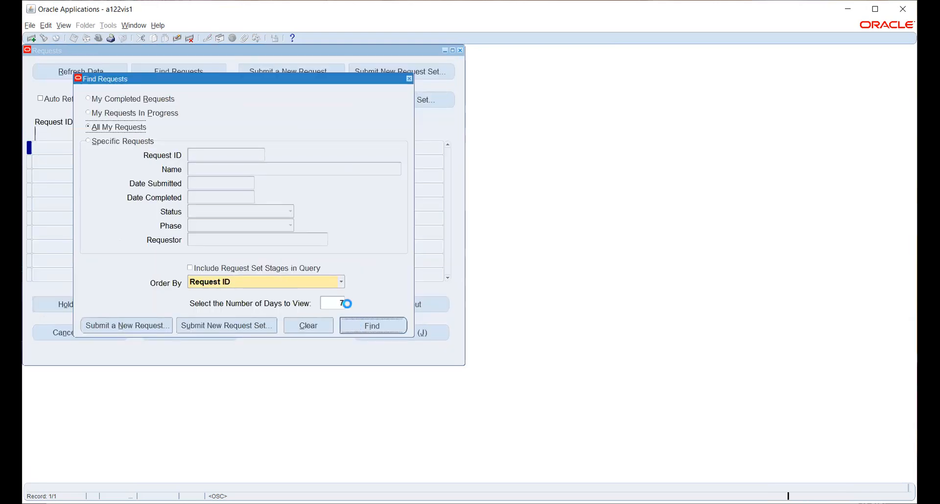
# Step: List all recent requests and refresh until Security List Maintenance and its workers complete Normal, then close Requests
pyautogui.press('Return')
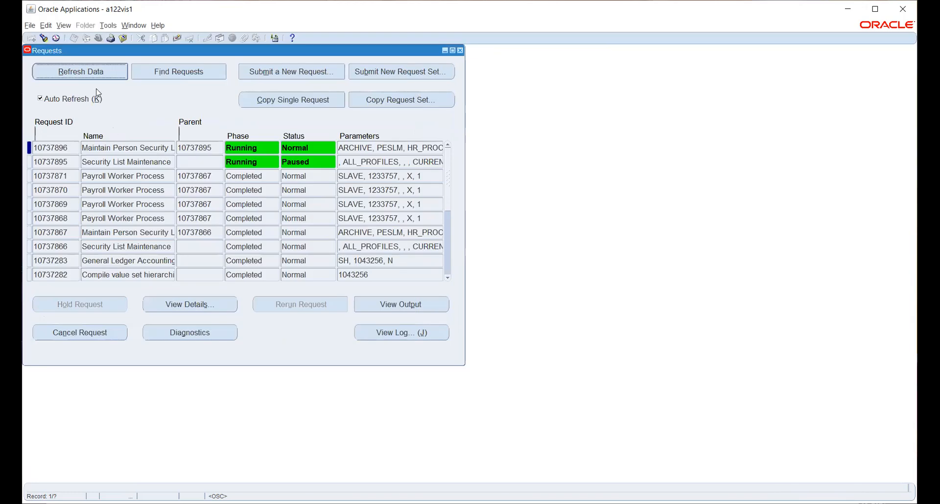
pyautogui.click(94, 72)
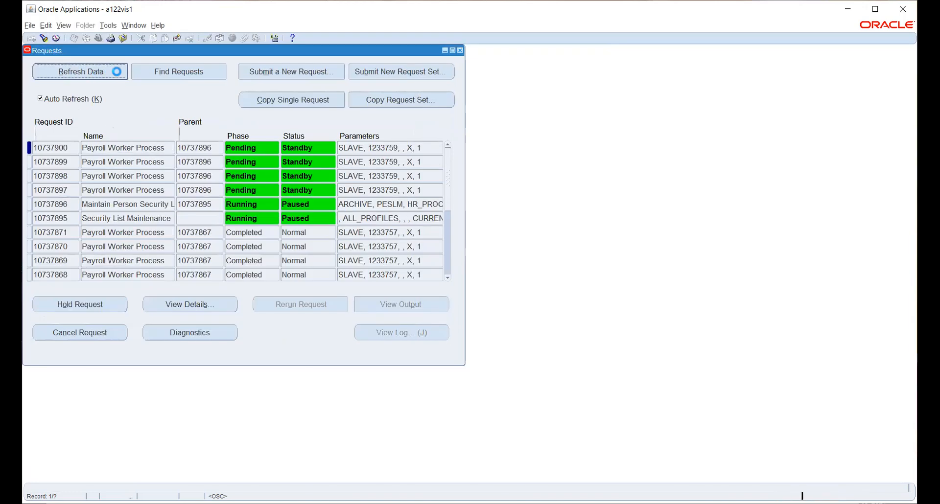
pyautogui.click(117, 74)
pyautogui.click(115, 73)
pyautogui.click(118, 78)
pyautogui.click(118, 77)
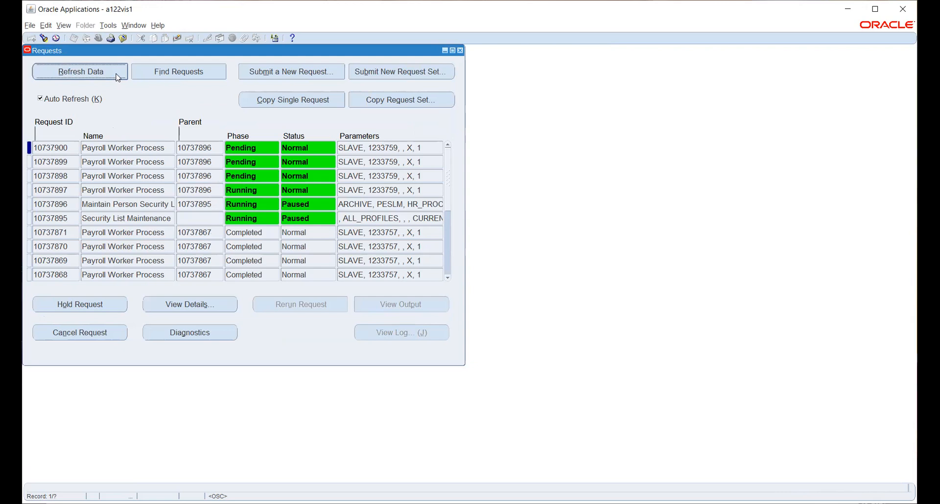
pyautogui.click(118, 77)
pyautogui.click(118, 78)
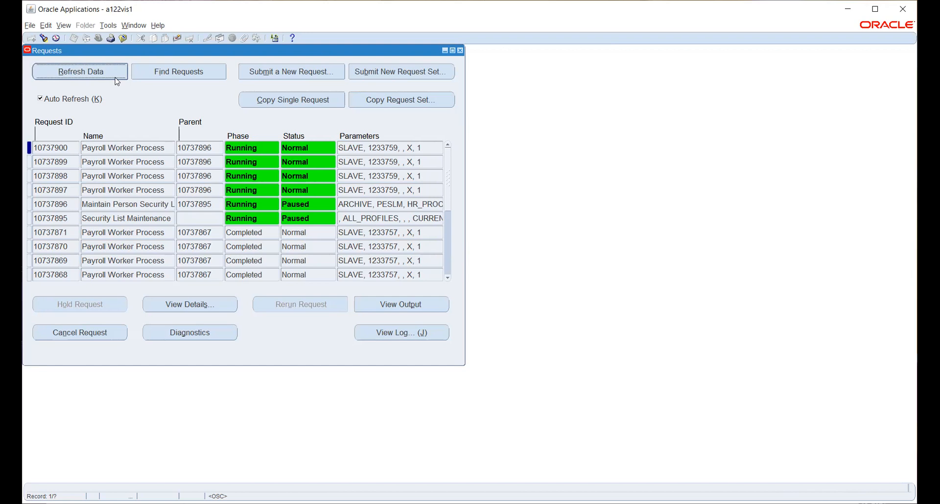
pyautogui.click(112, 68)
pyautogui.click(103, 77)
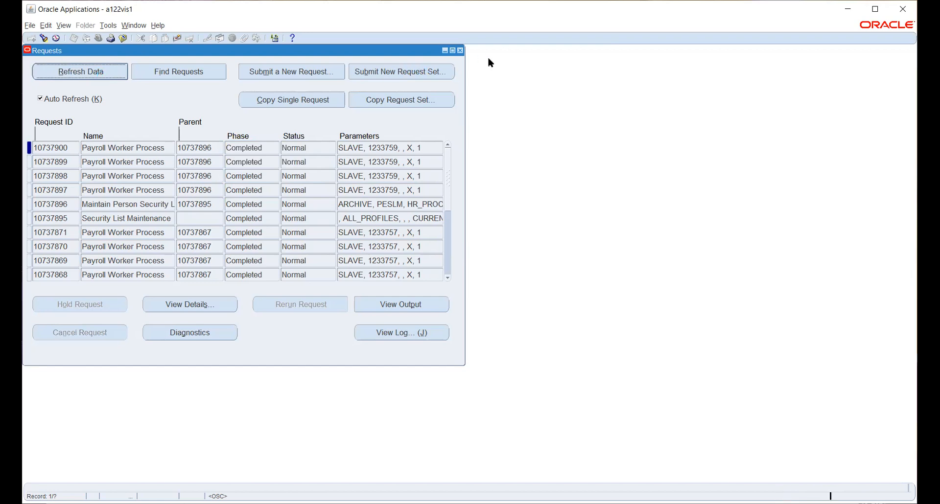
pyautogui.click(461, 50)
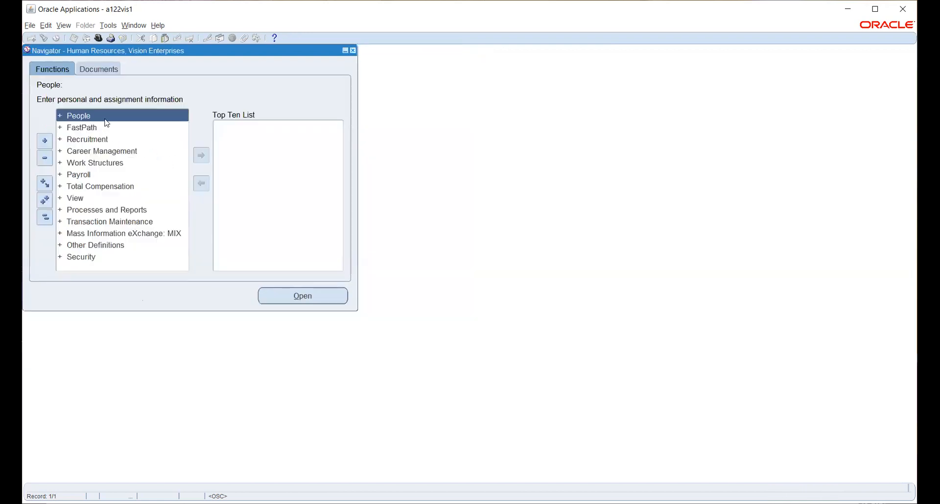
# Step: Switch the responsibility to HW_PO
pyautogui.click(100, 39)
pyautogui.write('h%')
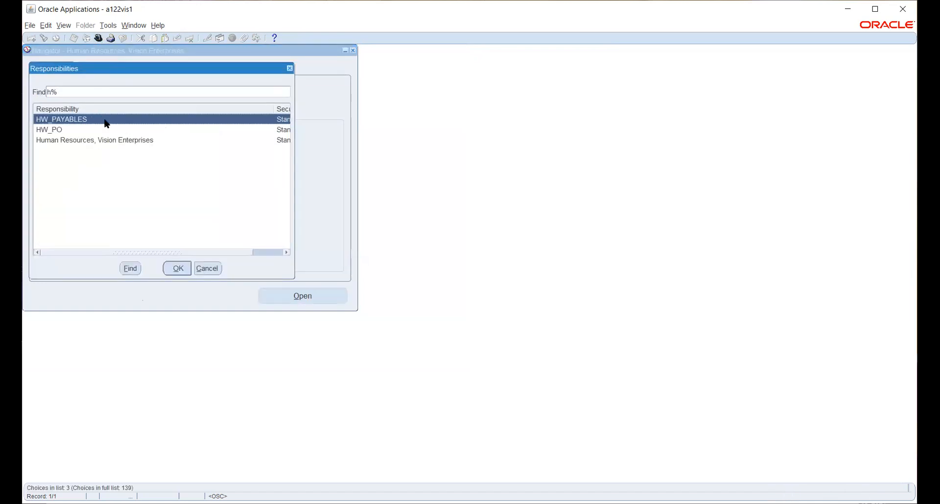
pyautogui.press('Down')
pyautogui.press('Return')
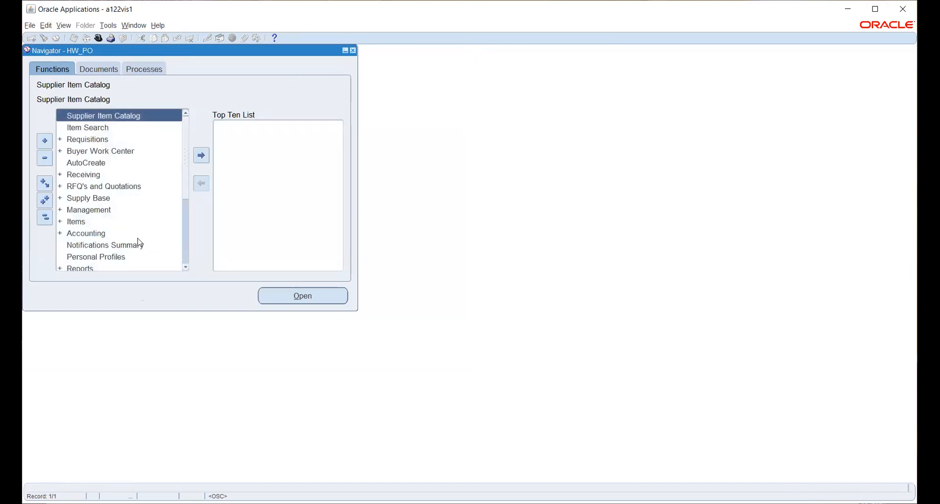
# Step: Expand Setup > Organizations in the HW_PO navigator and launch Purchasing Options
pyautogui.scroll(-2, 93, 177)
pyautogui.click(74, 219)
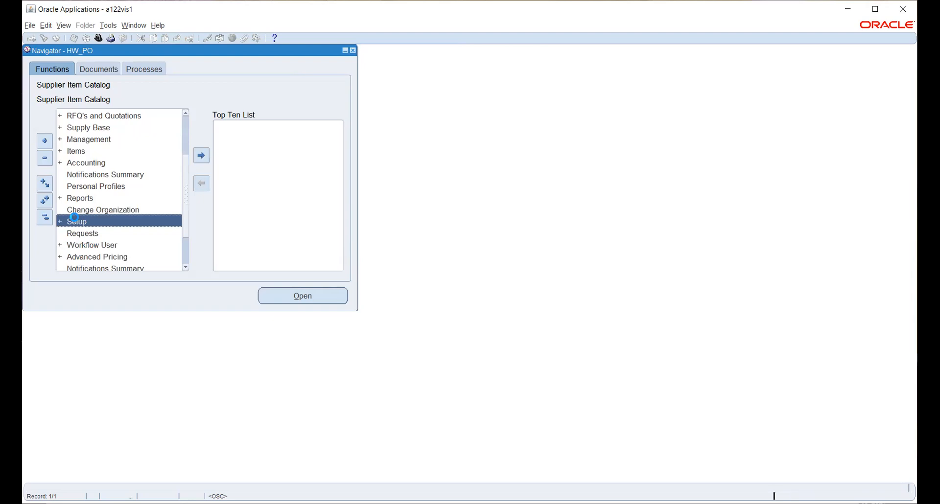
pyautogui.doubleClick(100, 218)
pyautogui.scroll(-2, 103, 206)
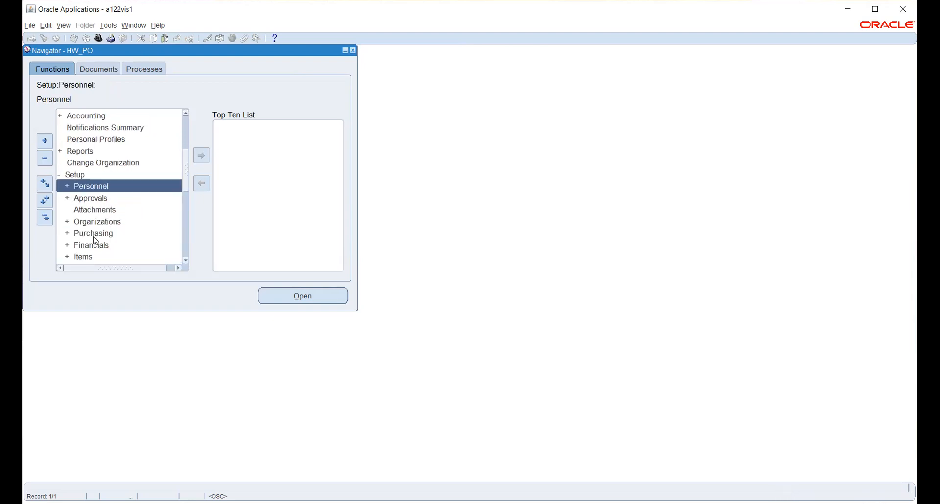
pyautogui.doubleClick(93, 222)
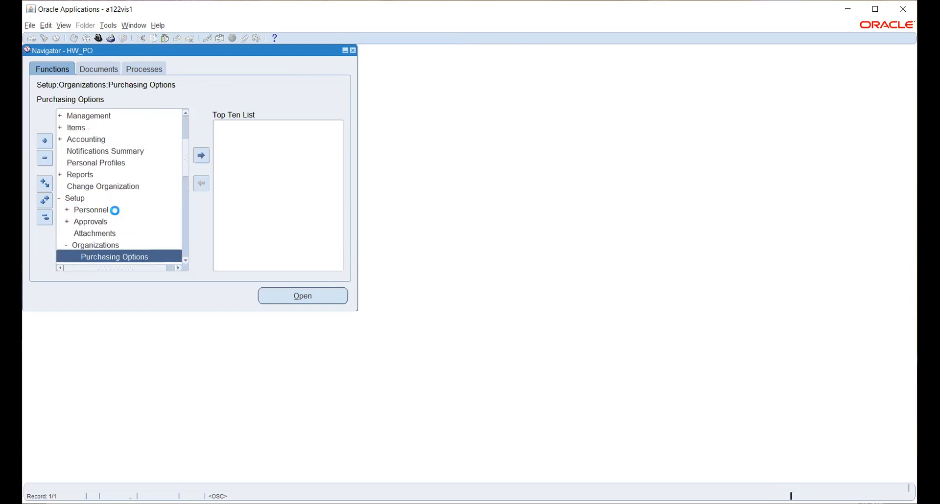
pyautogui.scroll(-2, 118, 197)
pyautogui.click(307, 297)
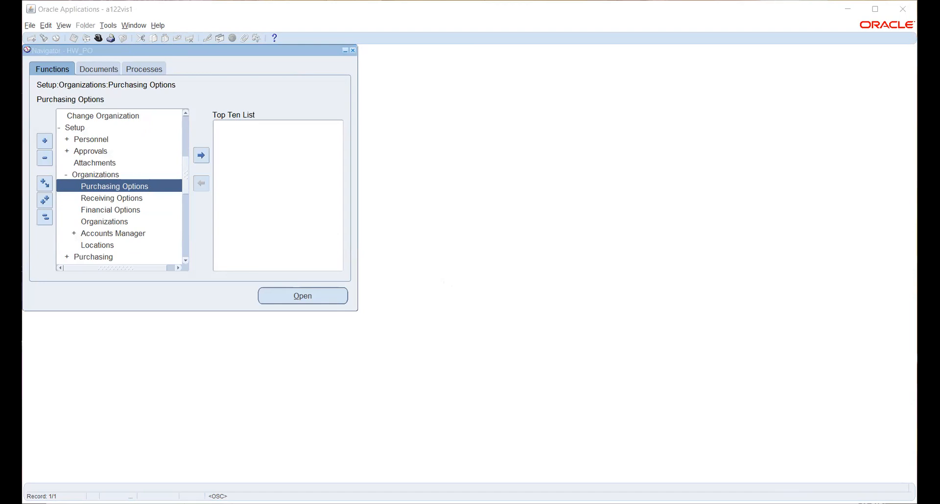
pyautogui.click(341, 279)
# Step: Open Receiving Options and check the Inventory Organization dropdown on the web page
pyautogui.click(112, 202)
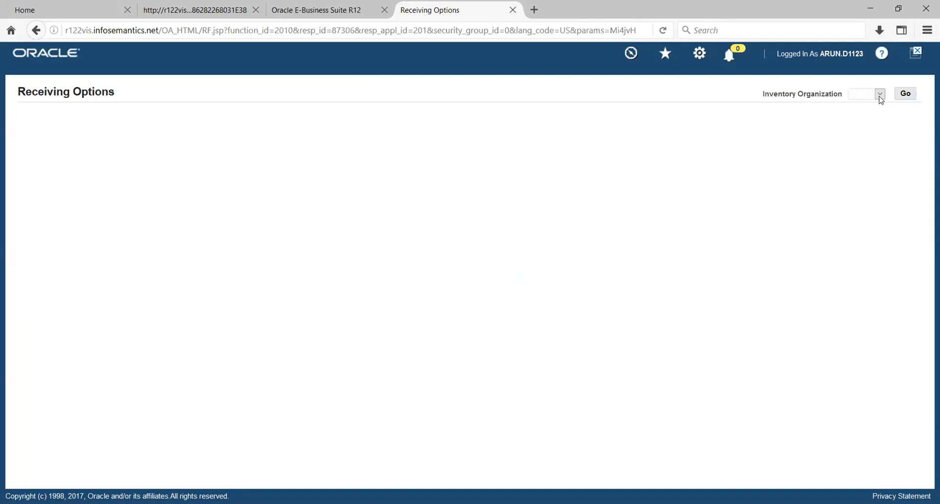
pyautogui.click(881, 94)
pyautogui.click(696, 146)
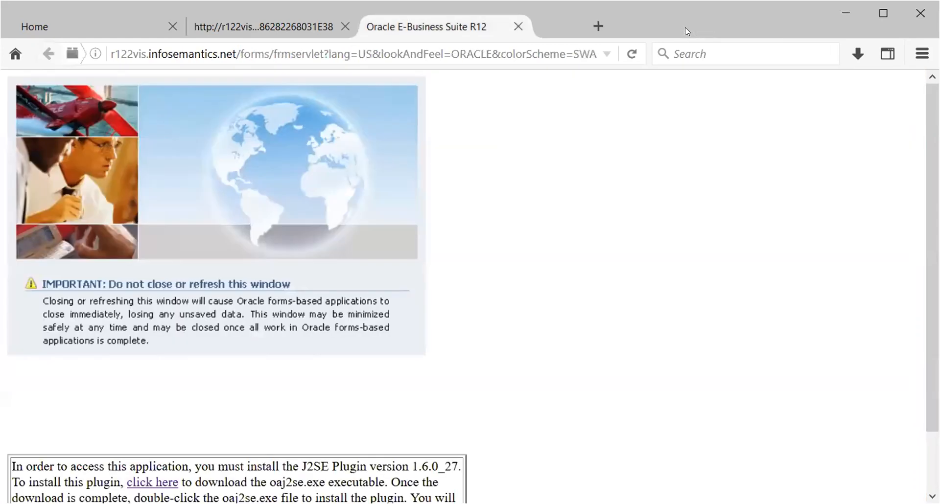
# Step: Close the error page and forms tabs, then log out of E-Business Suite
pyautogui.click(691, 26)
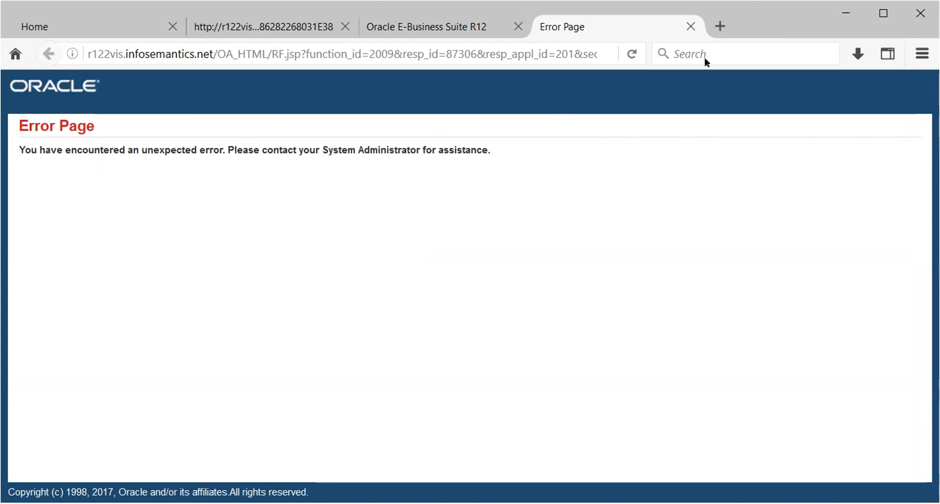
pyautogui.click(690, 27)
pyautogui.click(691, 28)
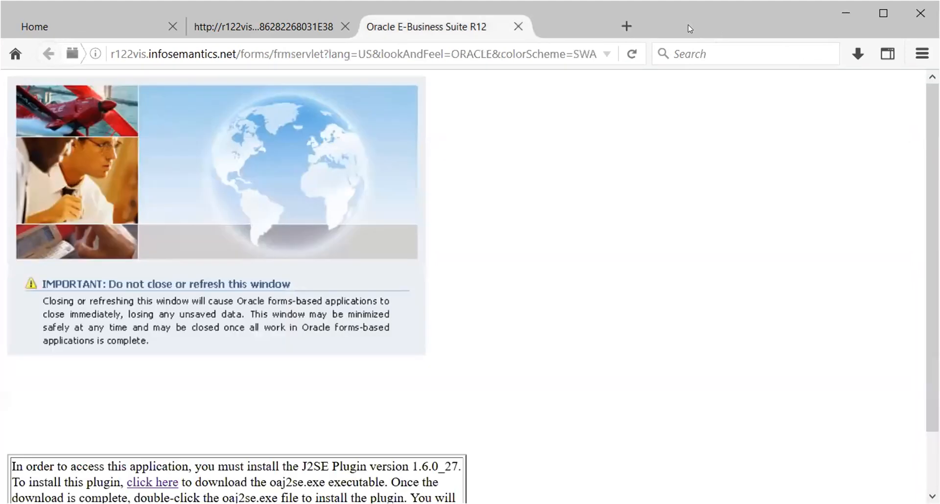
pyautogui.click(345, 27)
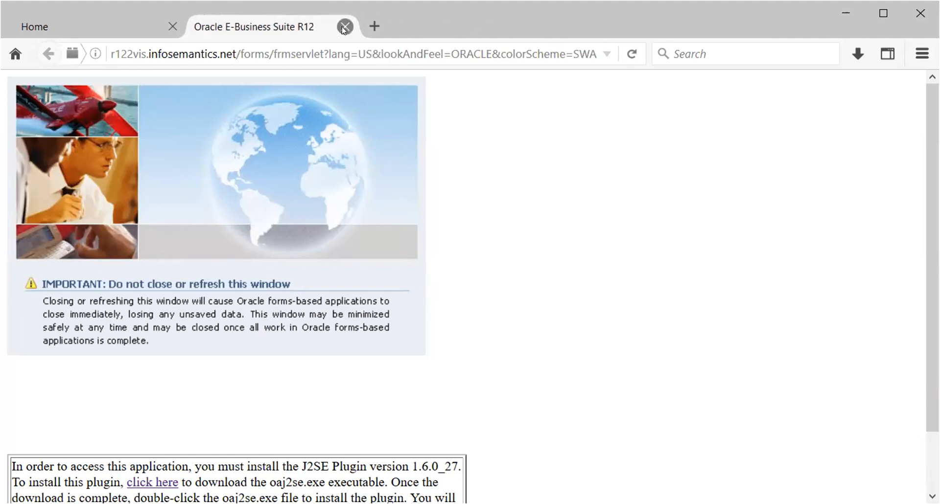
pyautogui.click(345, 27)
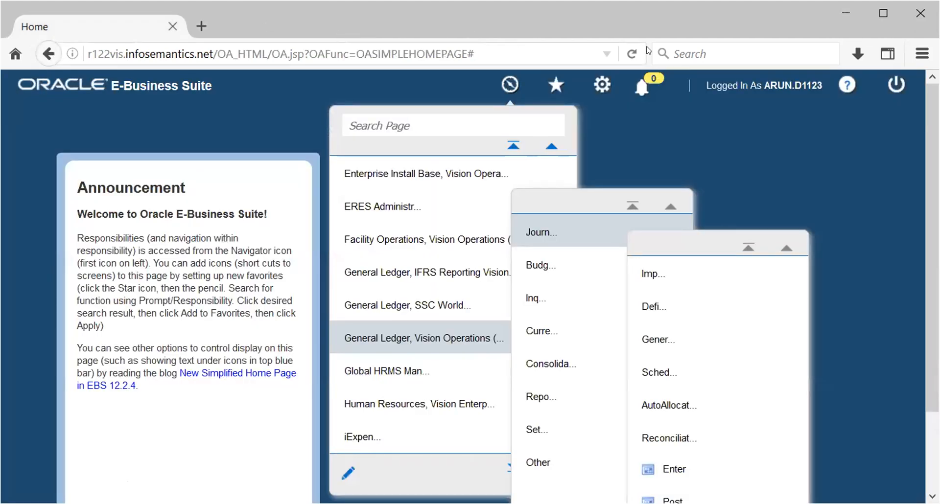
pyautogui.click(897, 84)
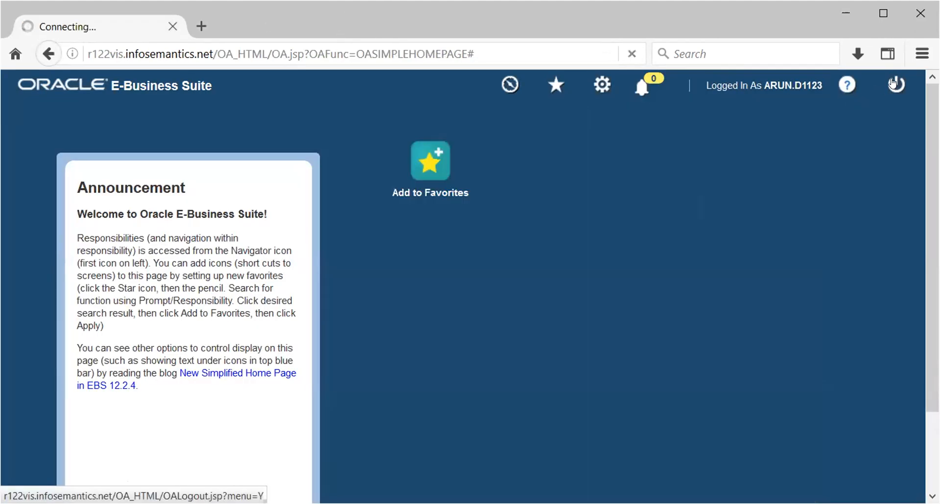
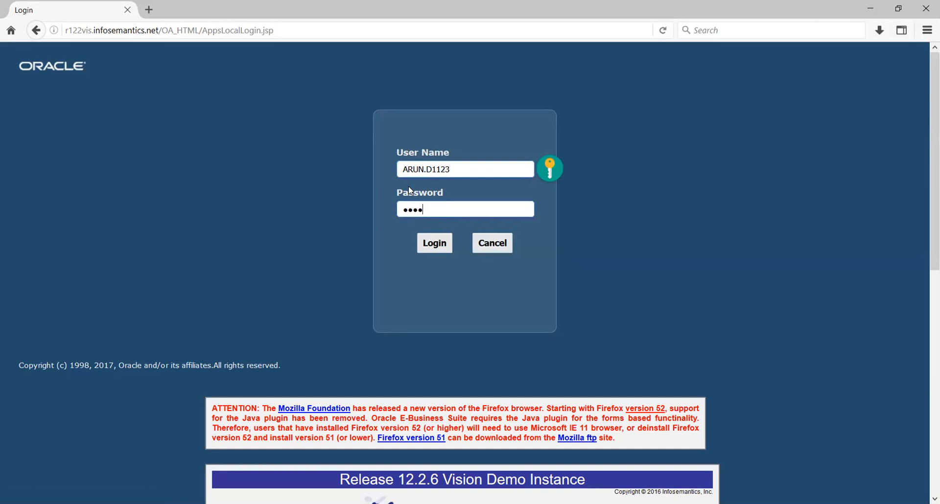
# Step: Finish entering the account password, log in, and open the responsibilities list from the Navigator
pyautogui.write('me123')
pyautogui.click(433, 244)
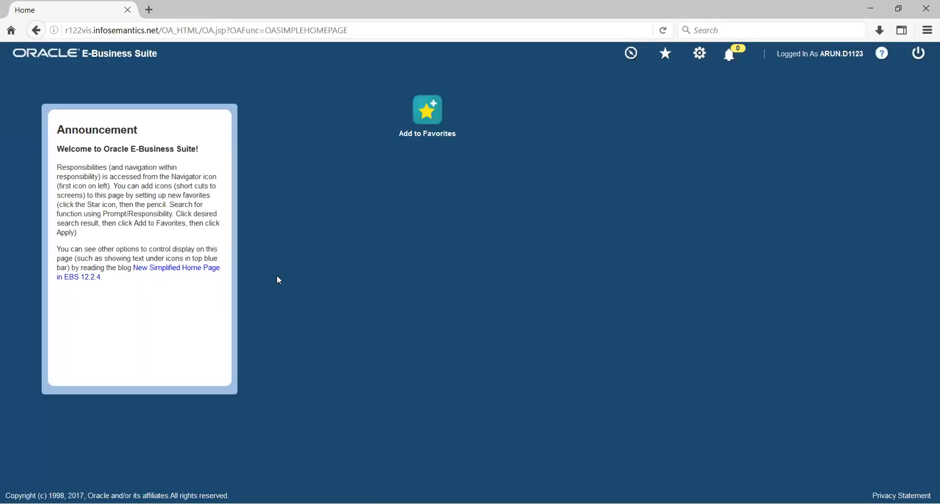
pyautogui.click(630, 53)
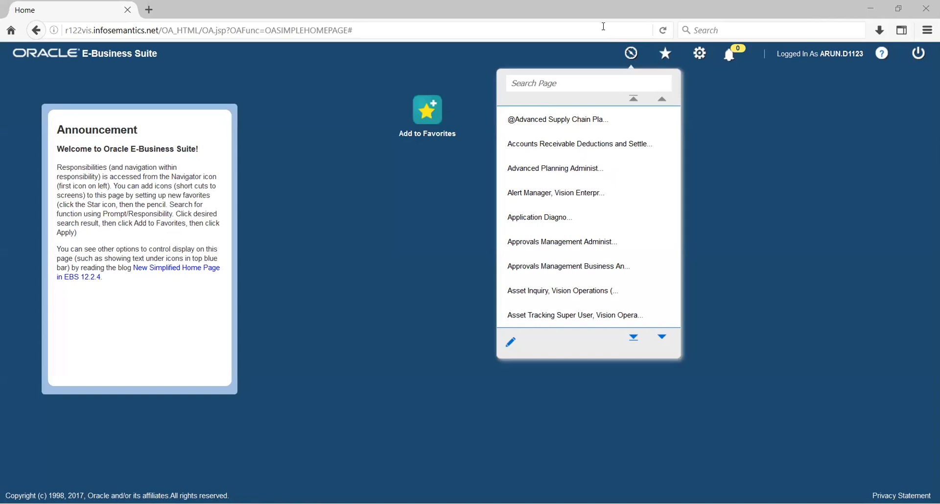
# Step: Under General Ledger, Vision Operations, expand Journals and launch Enter
pyautogui.scroll(-5, 575, 193)
pyautogui.scroll(-8, 575, 193)
pyautogui.scroll(-9, 573, 192)
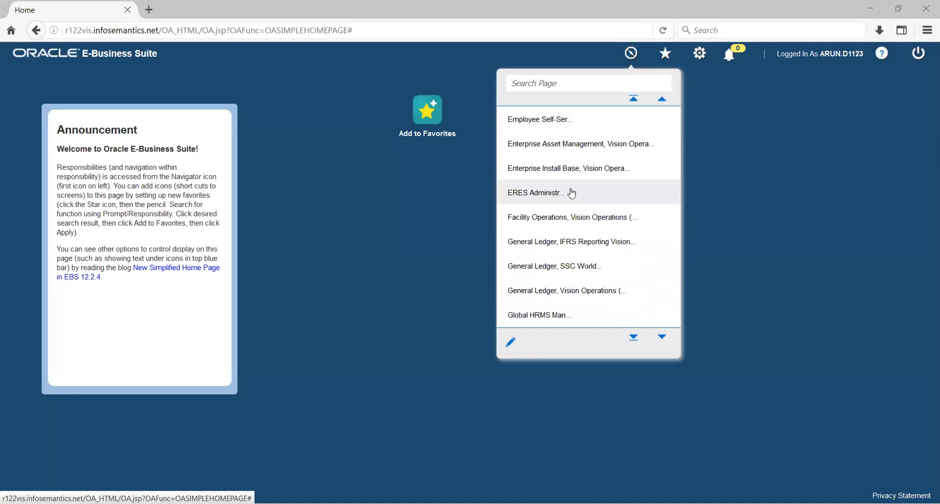
pyautogui.scroll(-1, 572, 194)
pyautogui.scroll(-1, 571, 194)
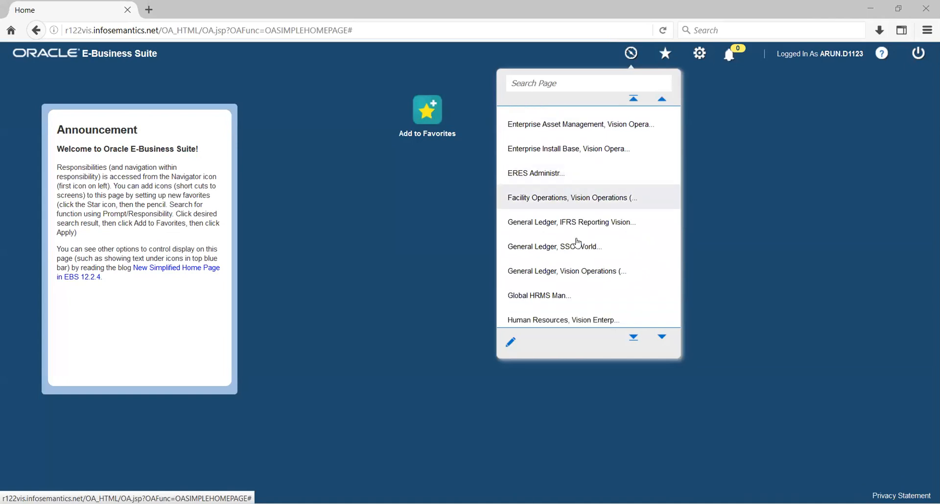
pyautogui.click(586, 274)
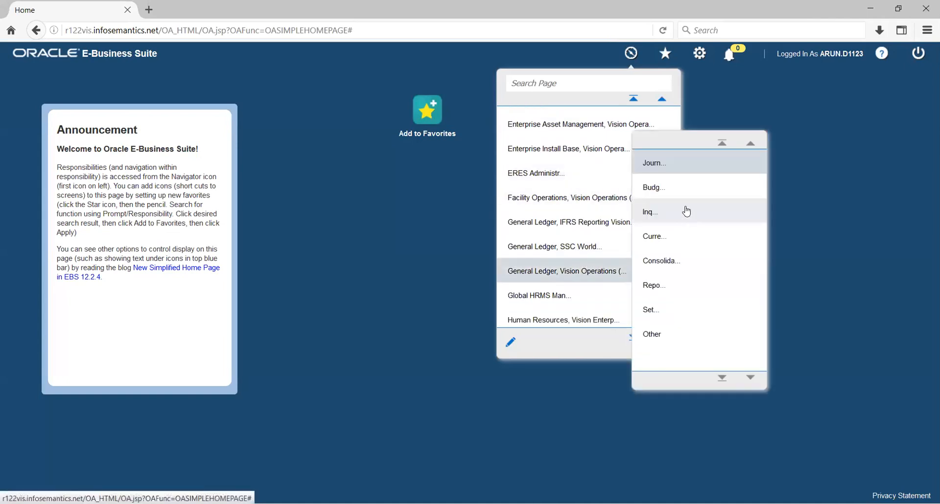
pyautogui.click(667, 162)
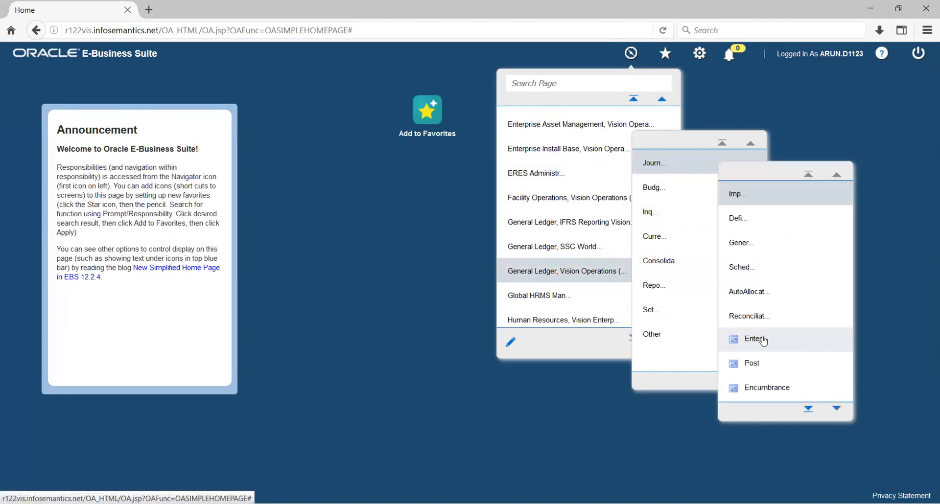
pyautogui.click(683, 338)
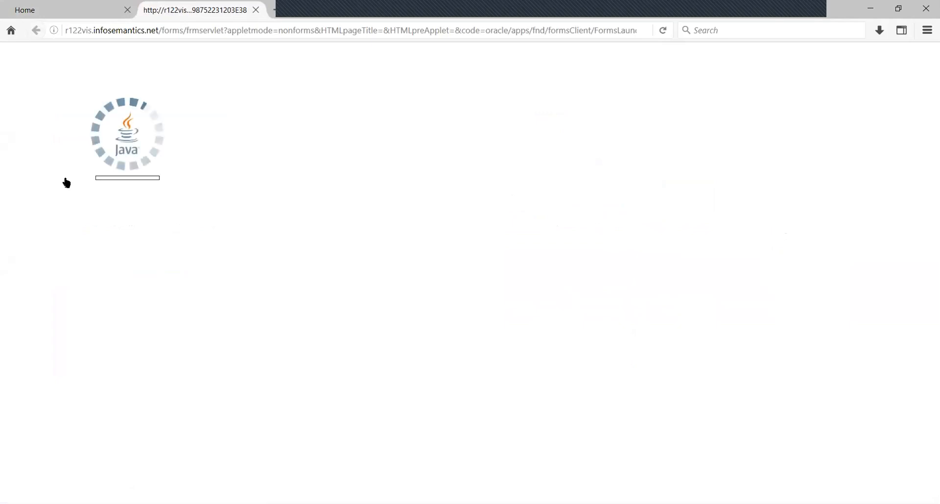
# Step: Accept the Java risk prompt to run Enter Journals, then dismiss the Find Journals dialog
pyautogui.click(380, 314)
pyautogui.click(533, 313)
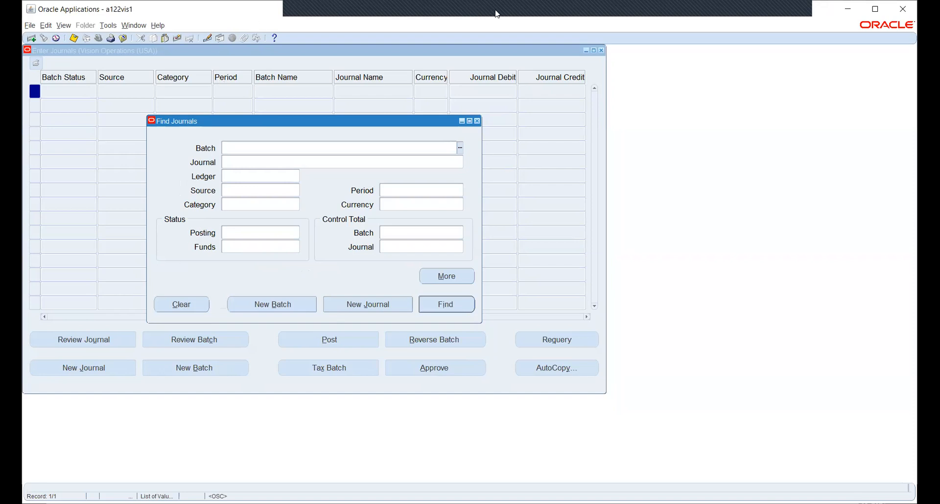
pyautogui.click(357, 11)
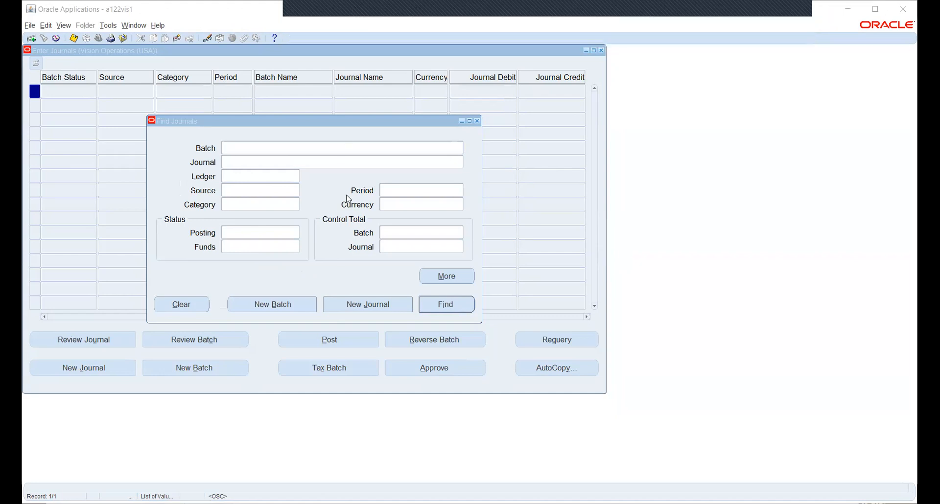
pyautogui.click(479, 122)
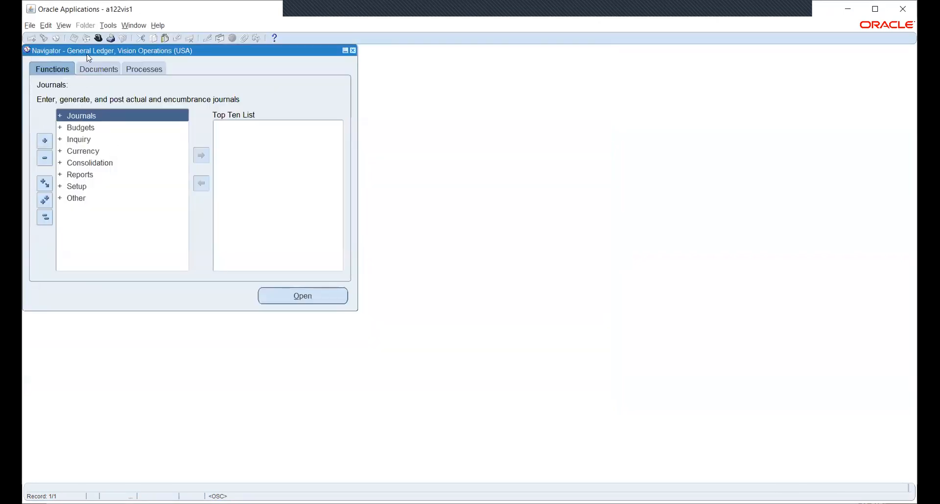
# Step: Switch responsibility to HW_PO by filtering the list with 'hw_P'
pyautogui.click(99, 39)
pyautogui.write('hw_P%')
pyautogui.press('Down')
pyautogui.press('Return')
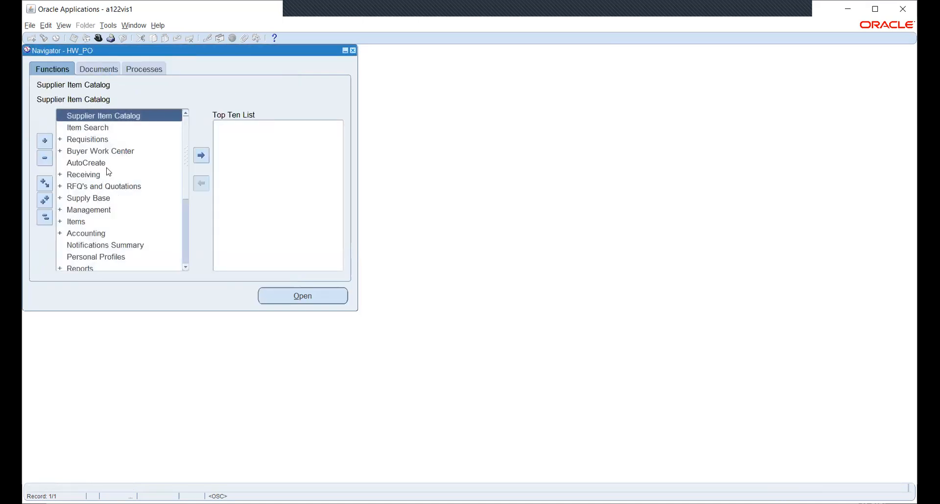
# Step: Expand Setup in the HW_PO Navigator and open the Organizations branch
pyautogui.scroll(-3, 122, 192)
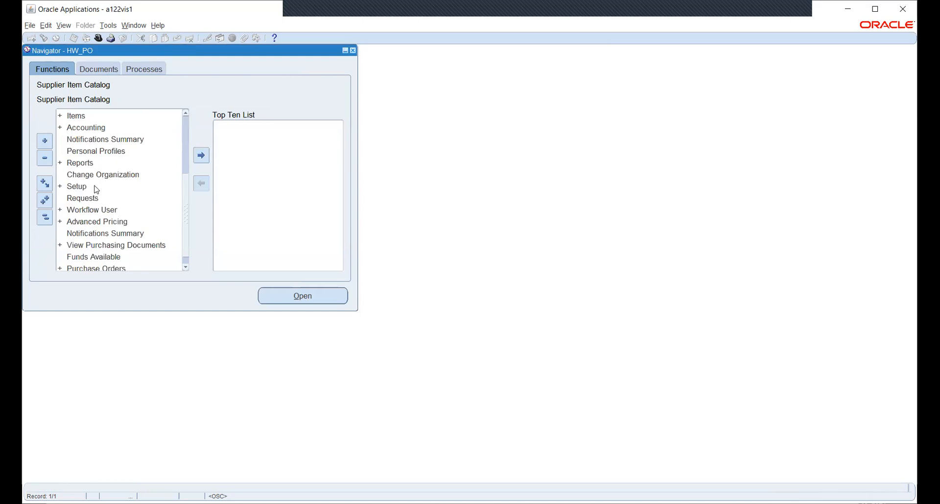
pyautogui.doubleClick(96, 188)
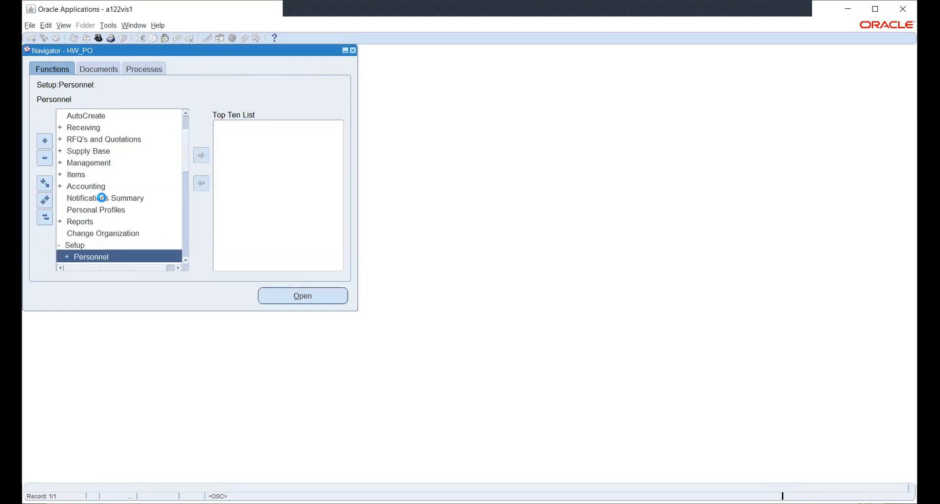
pyautogui.scroll(-3, 100, 159)
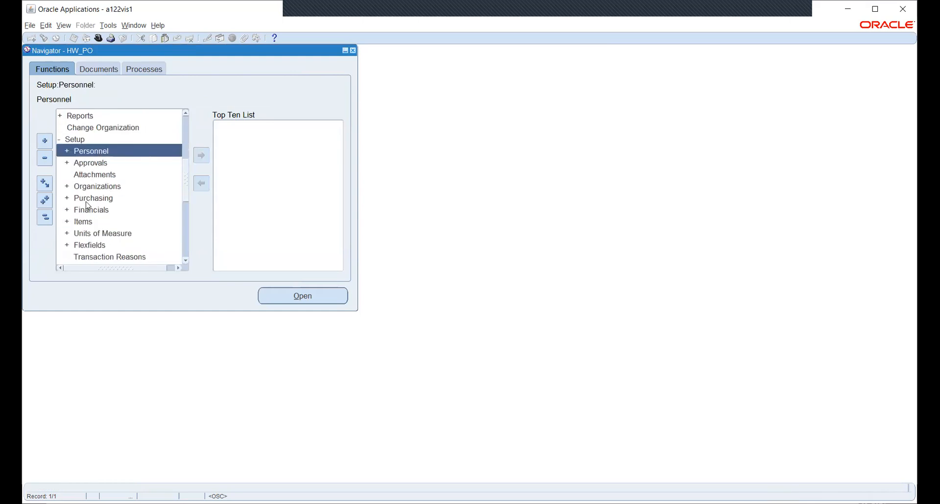
pyautogui.click(81, 197)
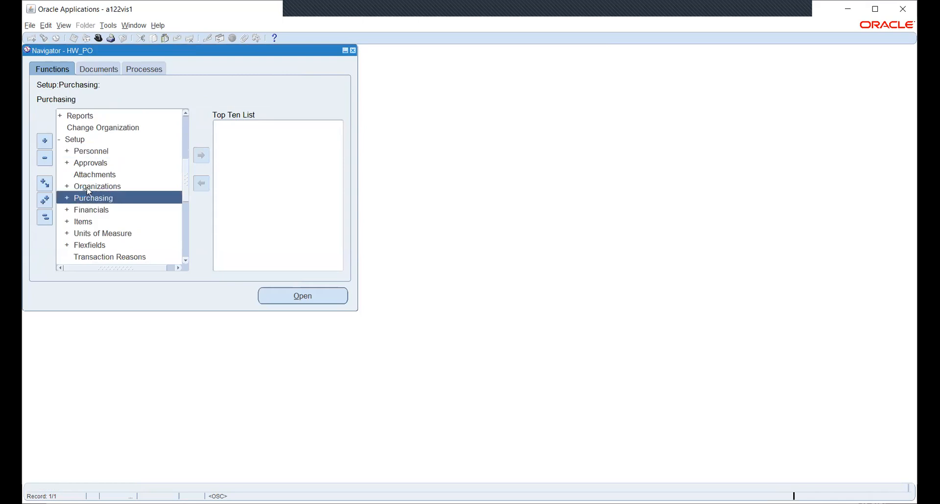
pyautogui.click(87, 189)
pyautogui.click(302, 298)
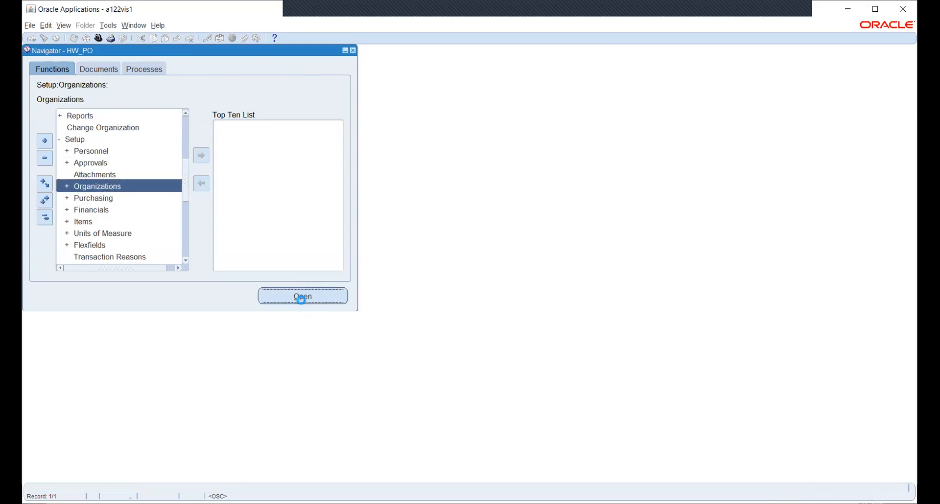
pyautogui.click(300, 296)
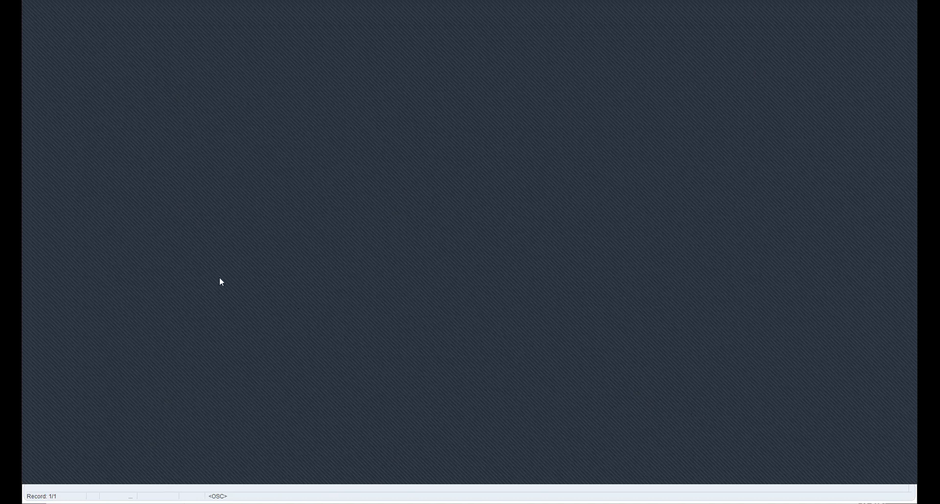
# Step: Open Receiving Options, then Purchasing Options, which ends on an unexpected-error page
pyautogui.scroll(-1, 122, 208)
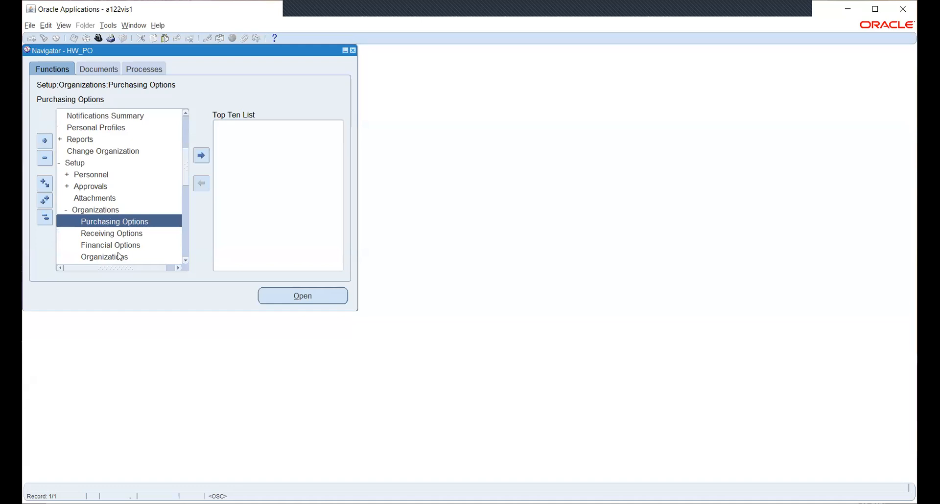
pyautogui.click(111, 234)
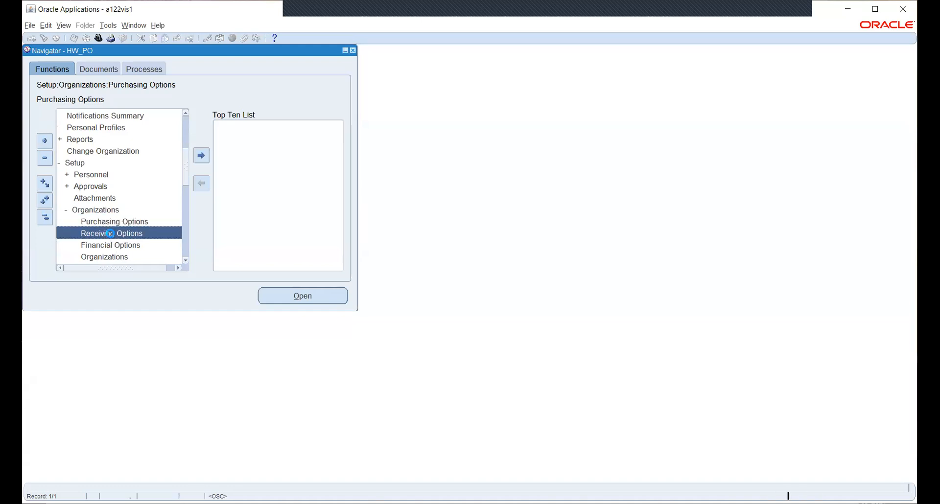
pyautogui.click(294, 304)
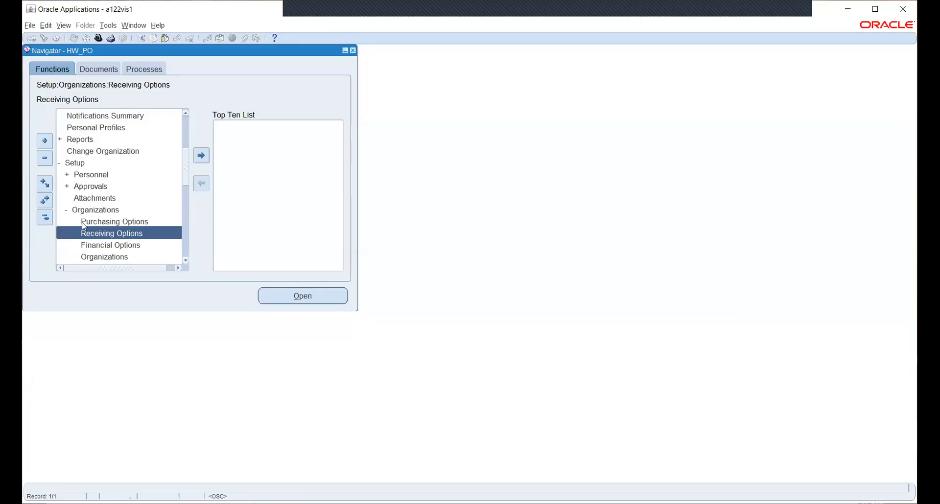
pyautogui.doubleClick(82, 222)
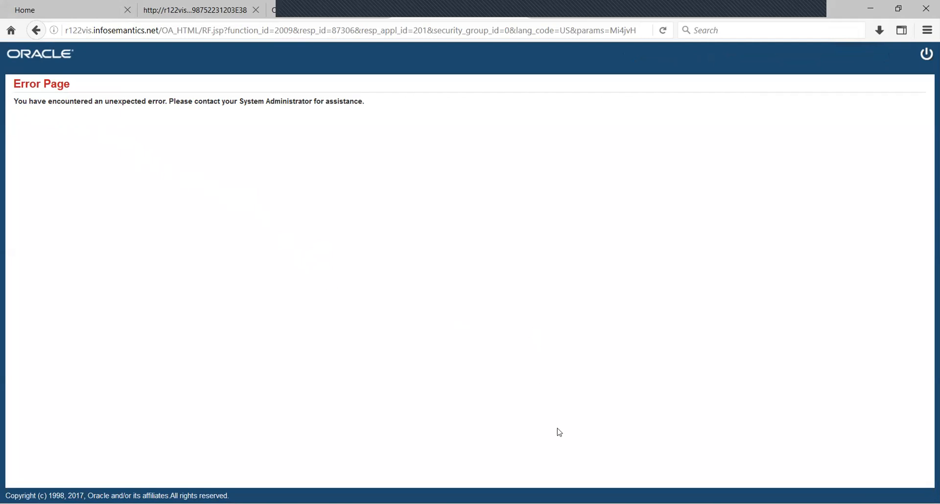
# Step: View the empty Receiving Options browser page, then return to the HW_PO Navigator
pyautogui.click(593, 503)
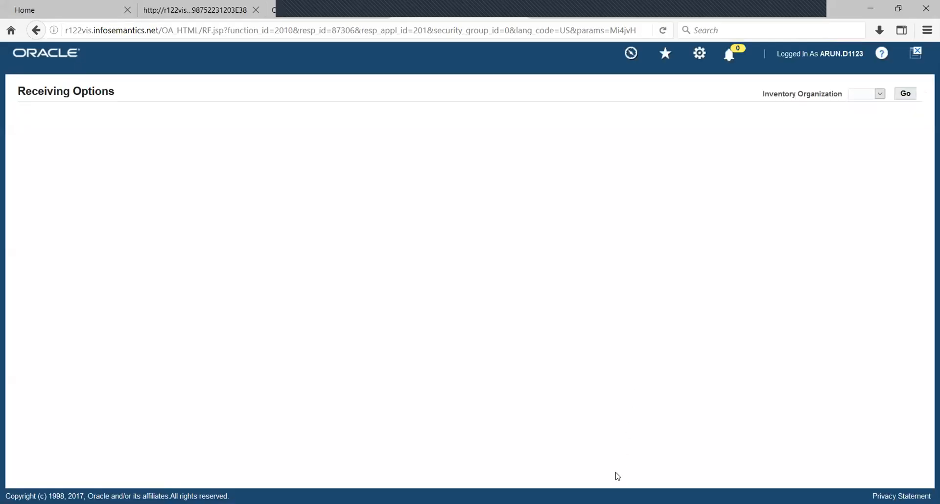
pyautogui.hotkey('alt', 'Tab')
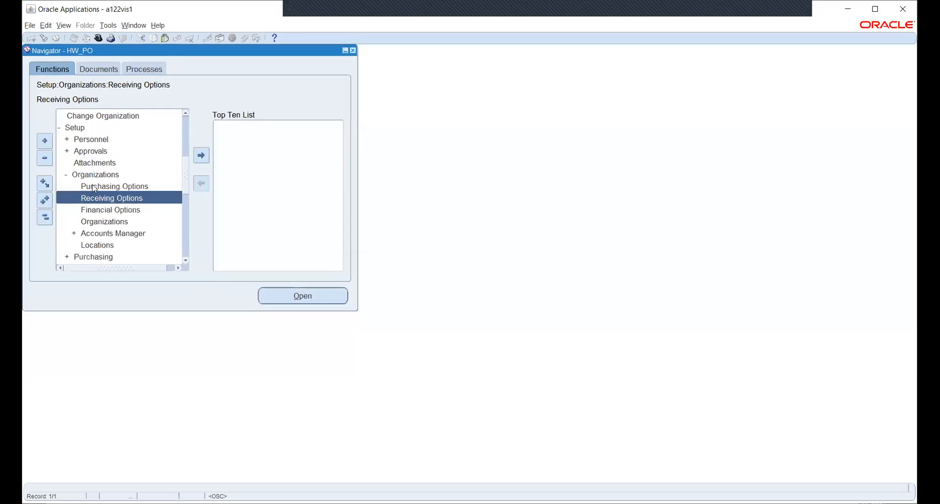
# Step: Open HWOU's Financial Options and find no inventory organizations under Supplier - Purchasing
pyautogui.click(94, 188)
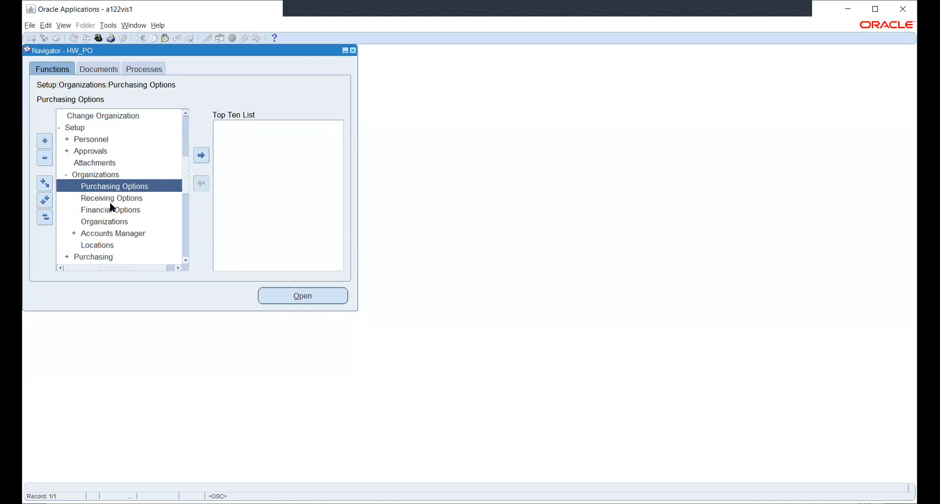
pyautogui.click(104, 211)
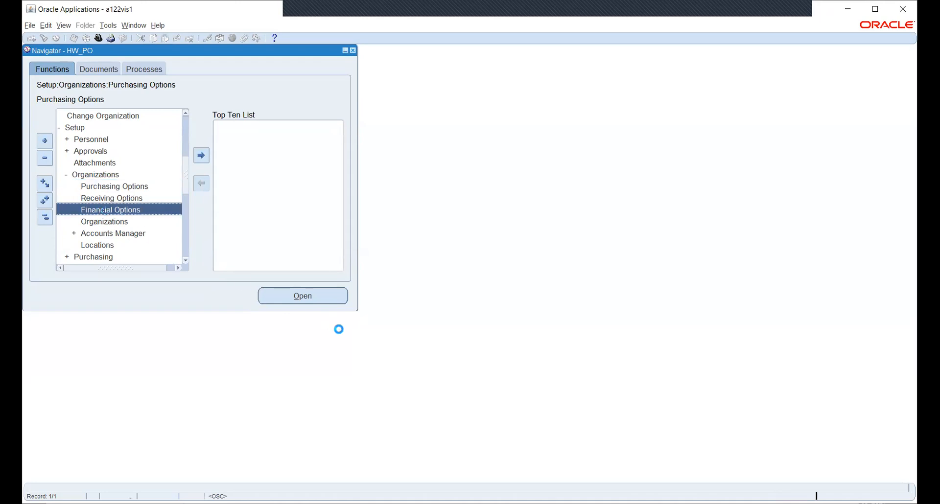
pyautogui.click(281, 296)
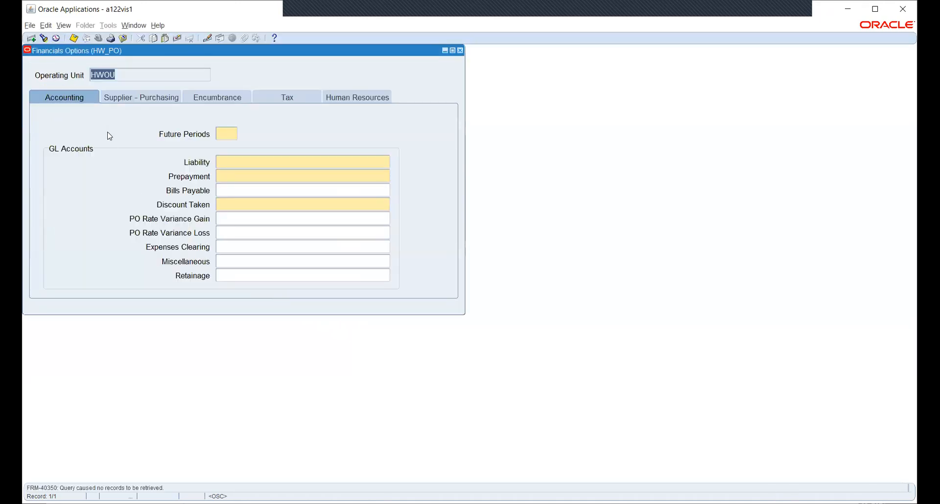
pyautogui.click(120, 97)
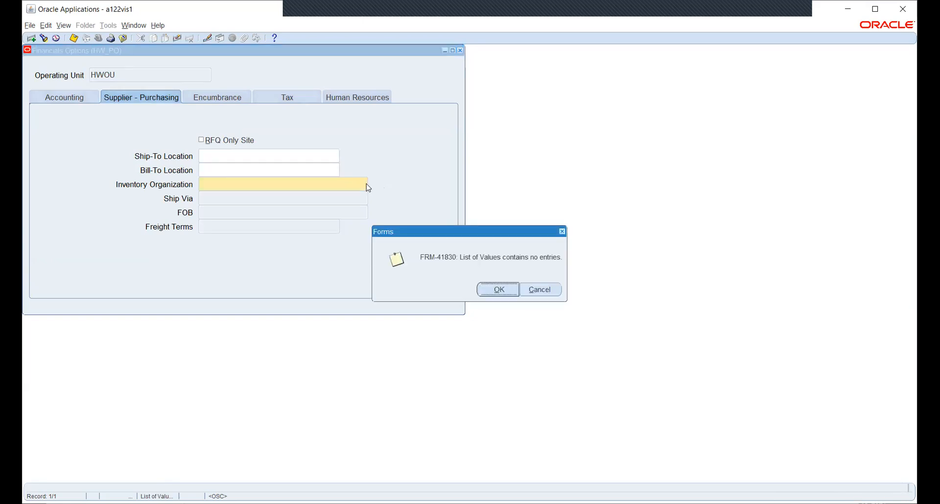
pyautogui.click(498, 289)
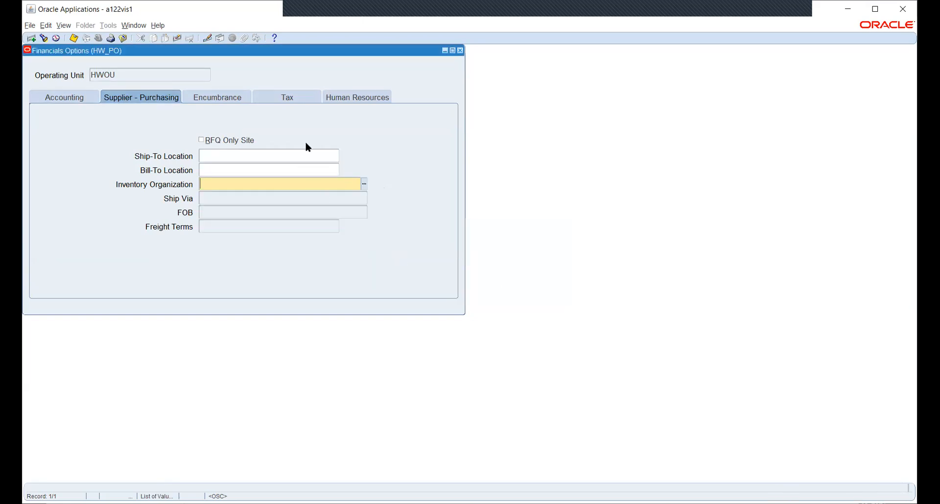
# Step: Close the Financial Options form without saving
pyautogui.click(111, 77)
pyautogui.click(482, 291)
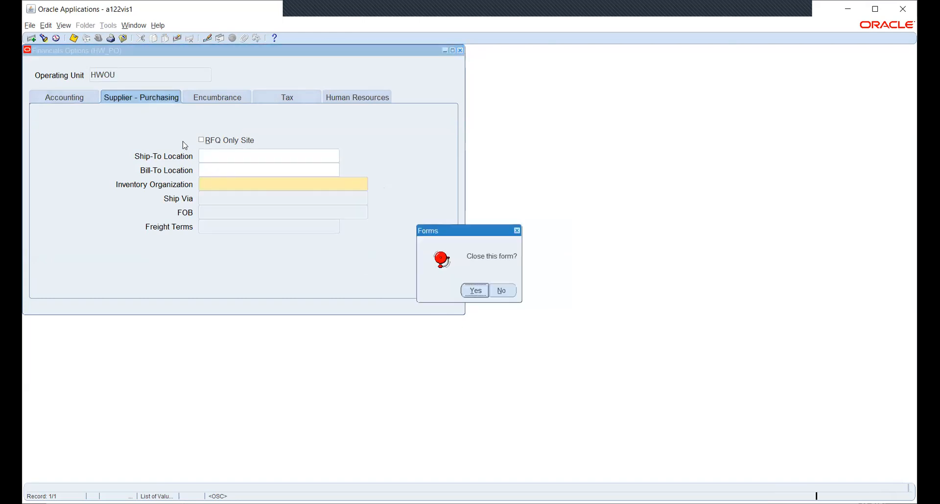
pyautogui.click(473, 292)
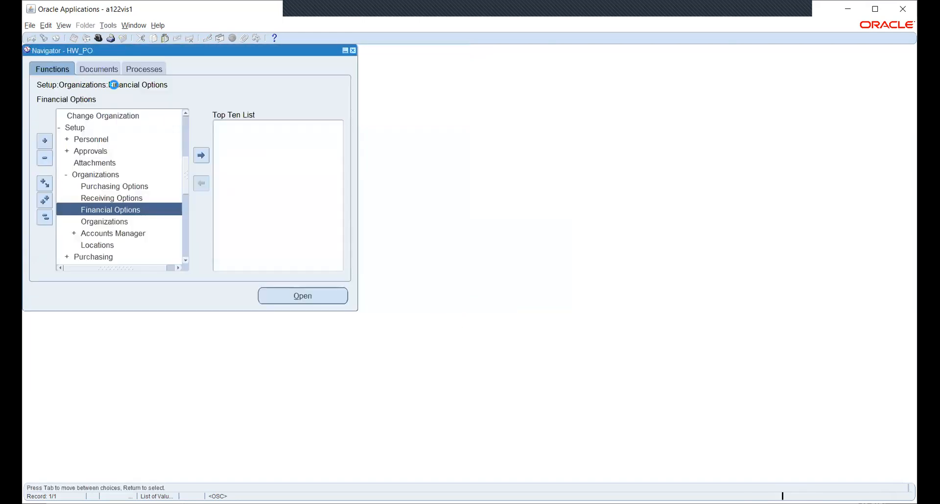
# Step: Switch to the administrator responsibility and open the System Profile Values form
pyautogui.click(99, 39)
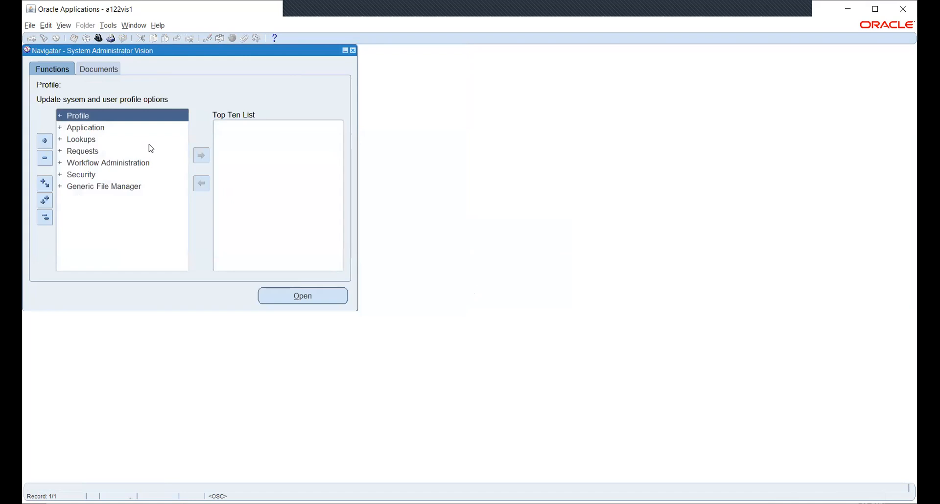
pyautogui.press('Down')
pyautogui.press('Up')
pyautogui.press('Return')
pyautogui.press('Return')
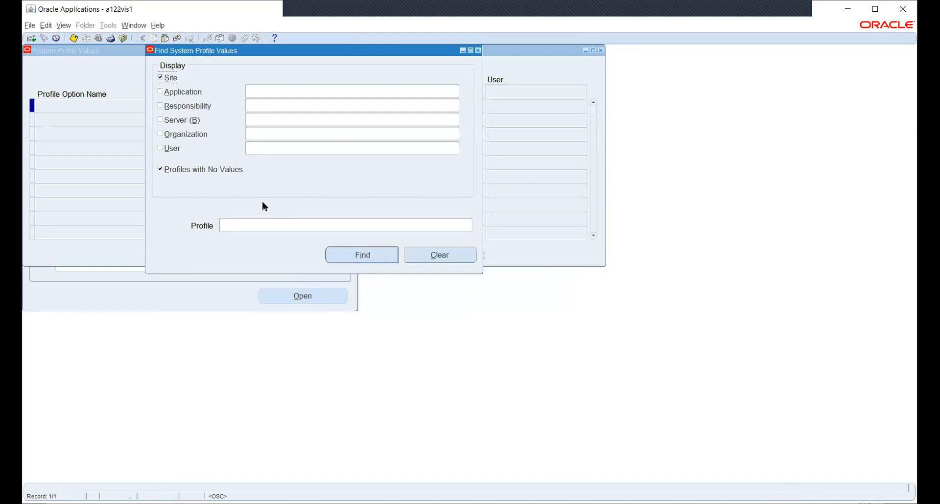
# Step: Query MO: Security Profile for responsibility HW_PO, showing HW_SEC_PROFILE
pyautogui.click(191, 106)
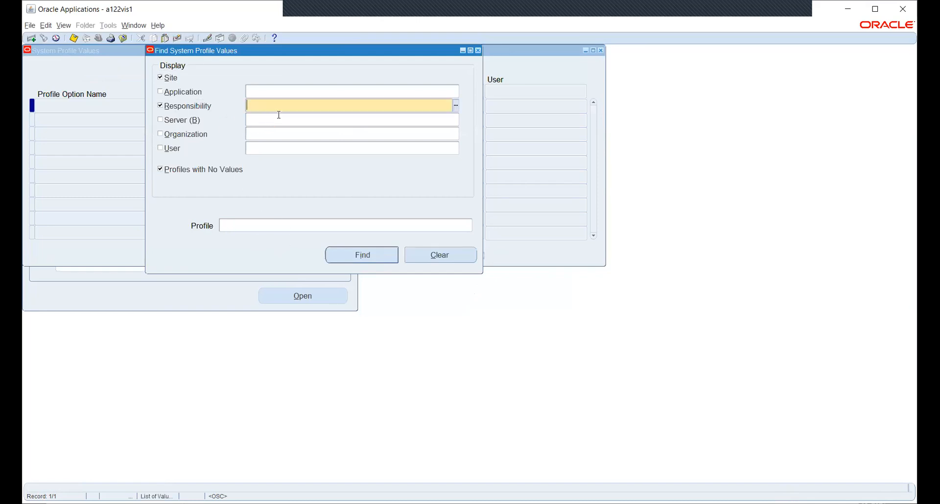
pyautogui.write('HW')
pyautogui.press('Tab')
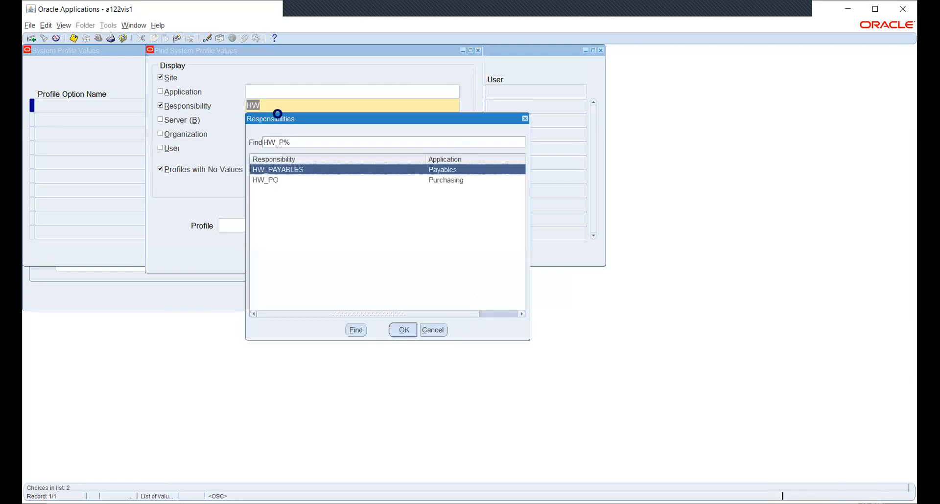
pyautogui.press('Down')
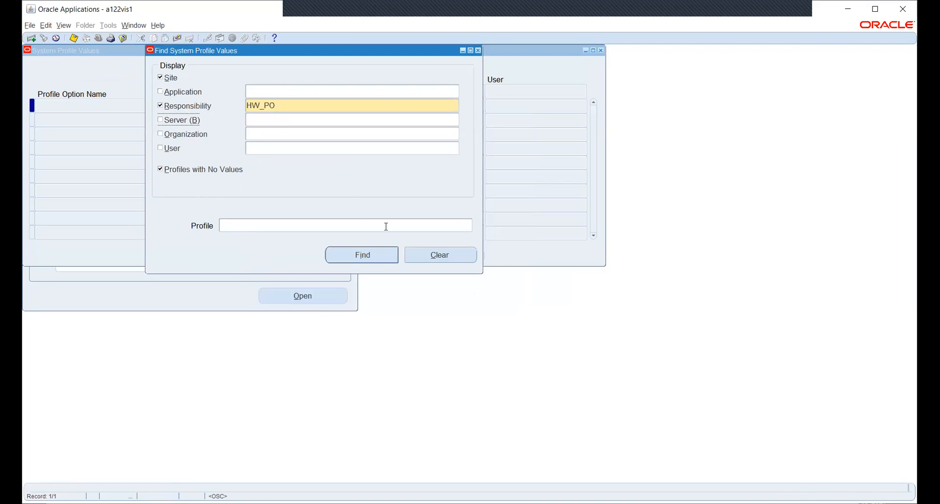
pyautogui.click(469, 226)
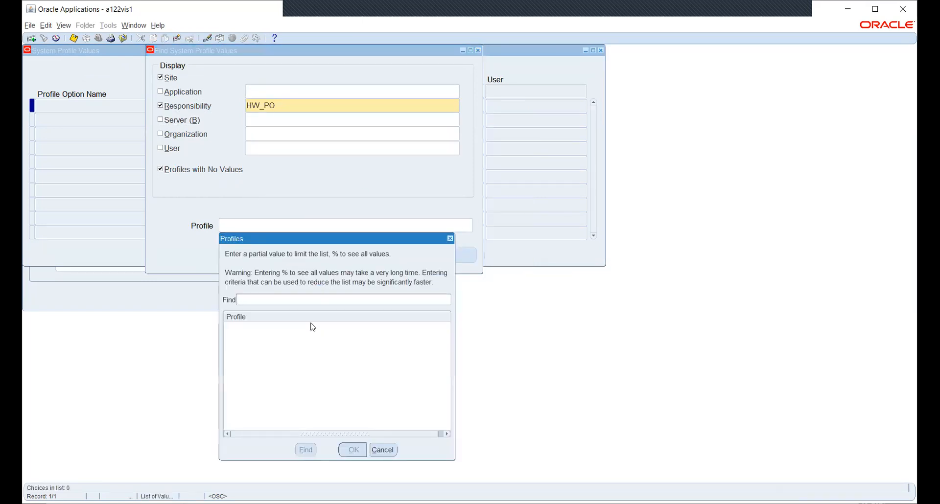
pyautogui.write('%SECU%PR%')
pyautogui.press('Return')
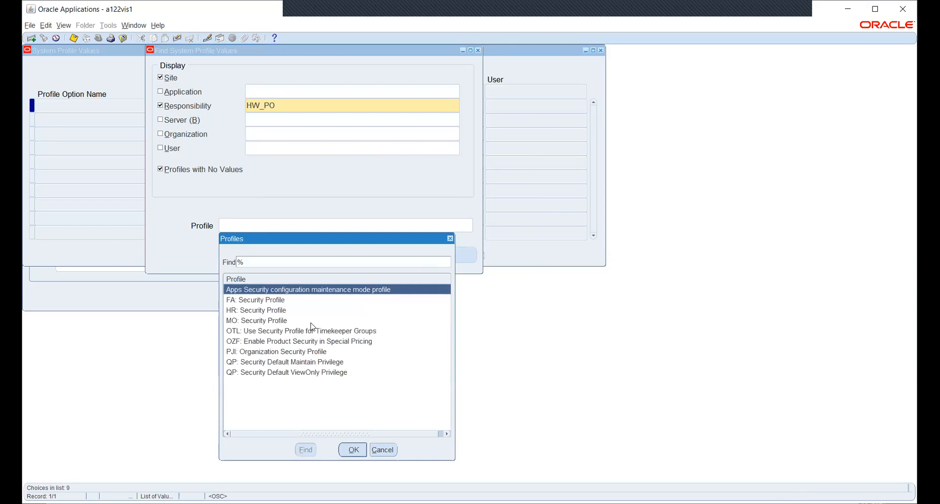
pyautogui.press('Down')
pyautogui.press('Down')
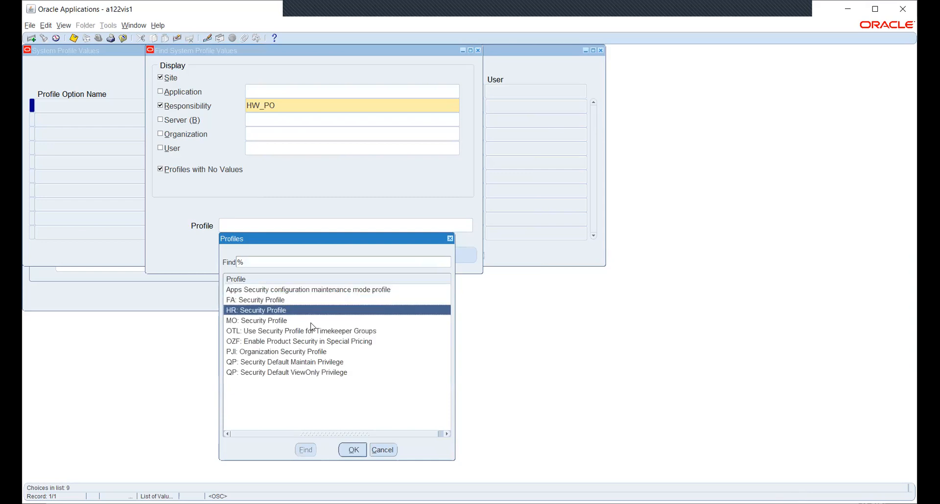
pyautogui.doubleClick(312, 322)
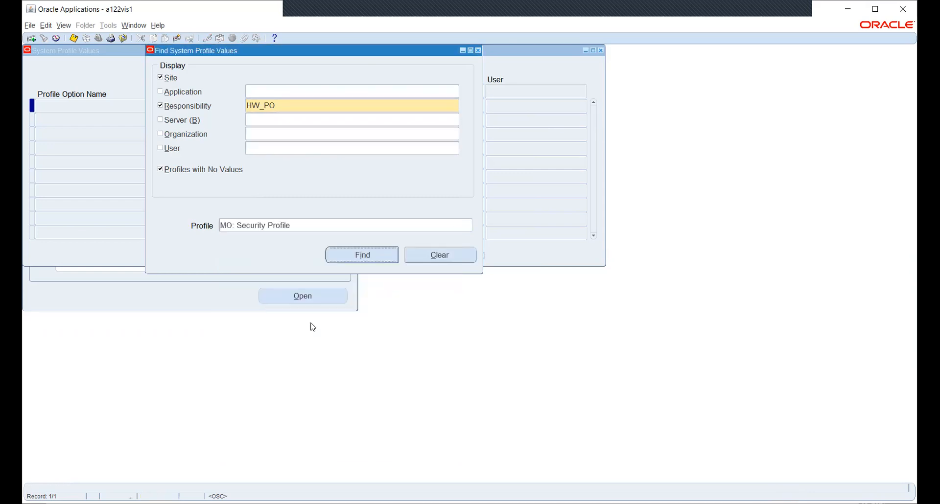
pyautogui.press('Return')
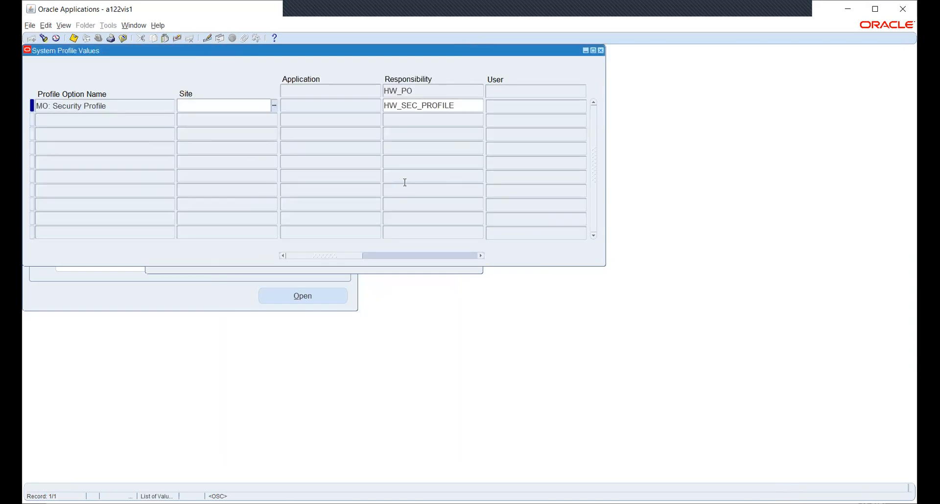
# Step: Query MO: Operating Unit for HW_PO, confirm HWOU, and close the form unchanged
pyautogui.click(354, 272)
pyautogui.click(308, 226)
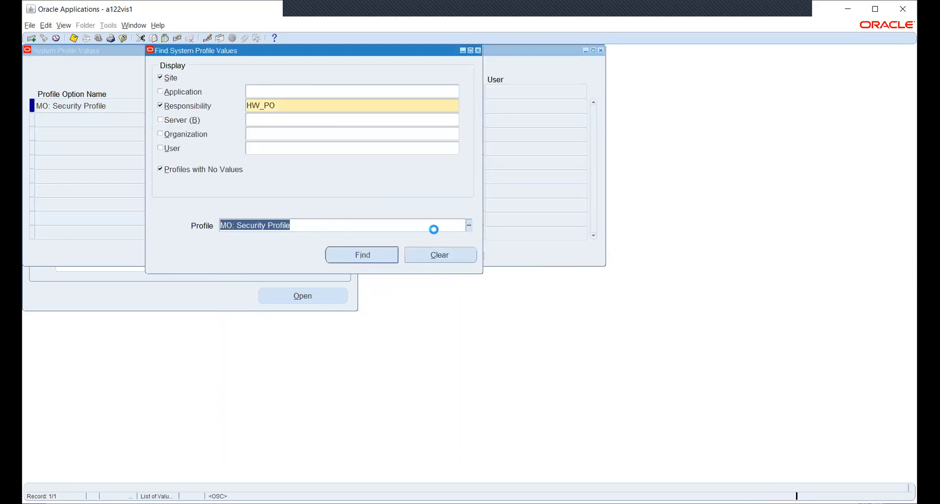
pyautogui.hotkey('ctrl', 'l')
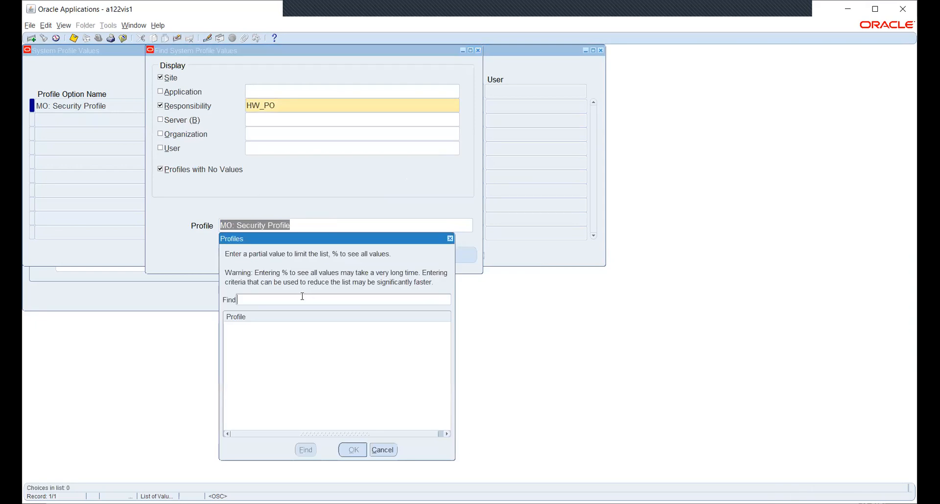
pyautogui.write('MO:%OPE%')
pyautogui.press('Return')
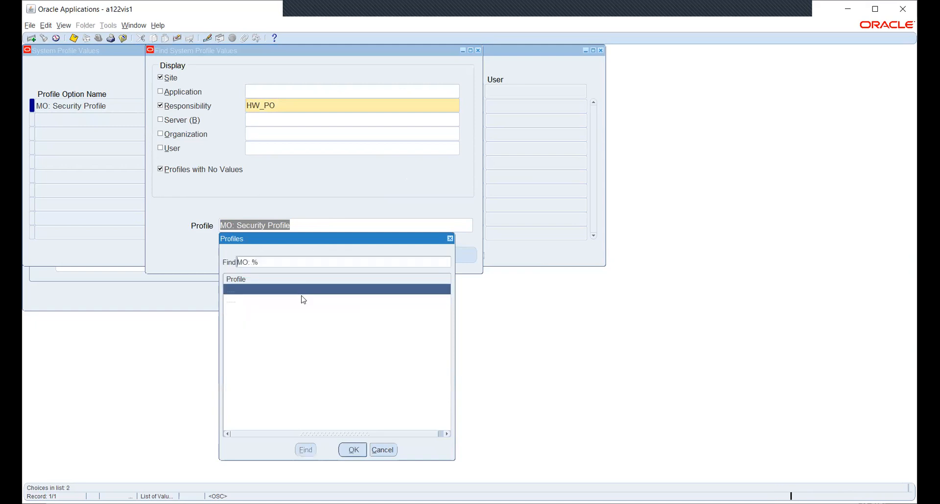
pyautogui.click(304, 300)
pyautogui.doubleClick(303, 300)
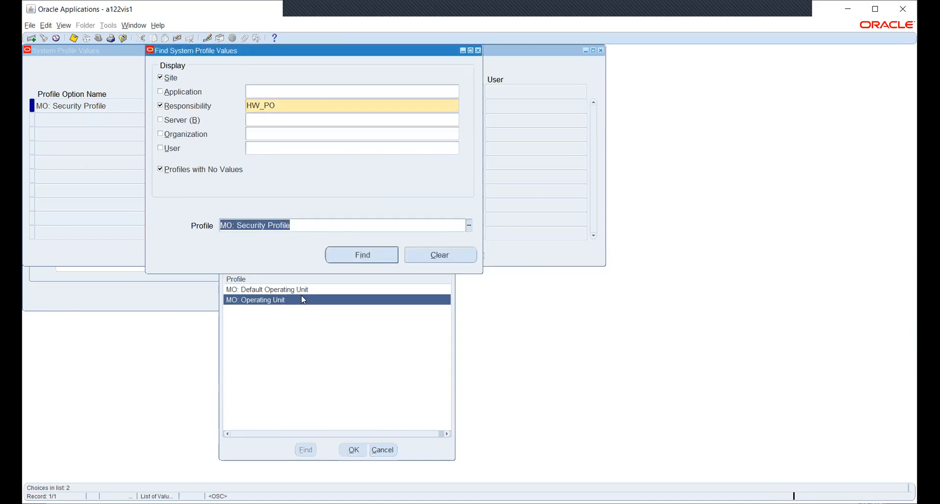
pyautogui.hotkey('alt', 'i')
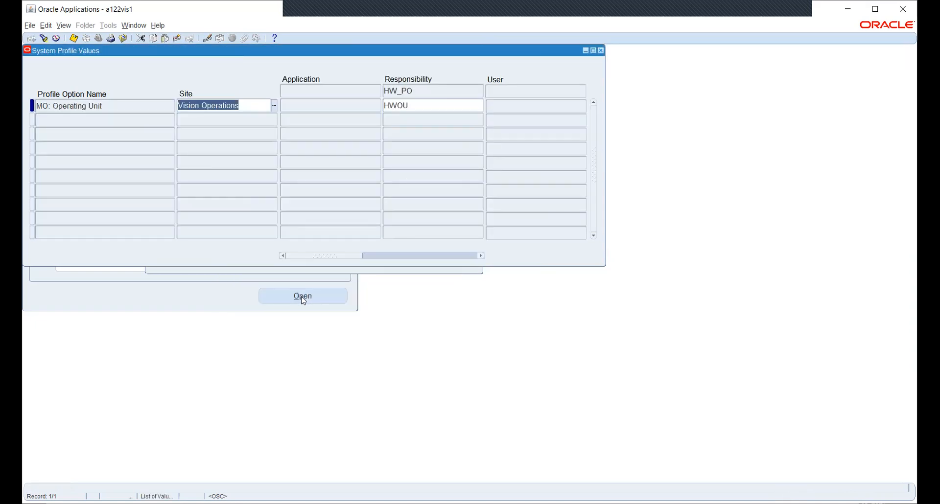
pyautogui.click(466, 107)
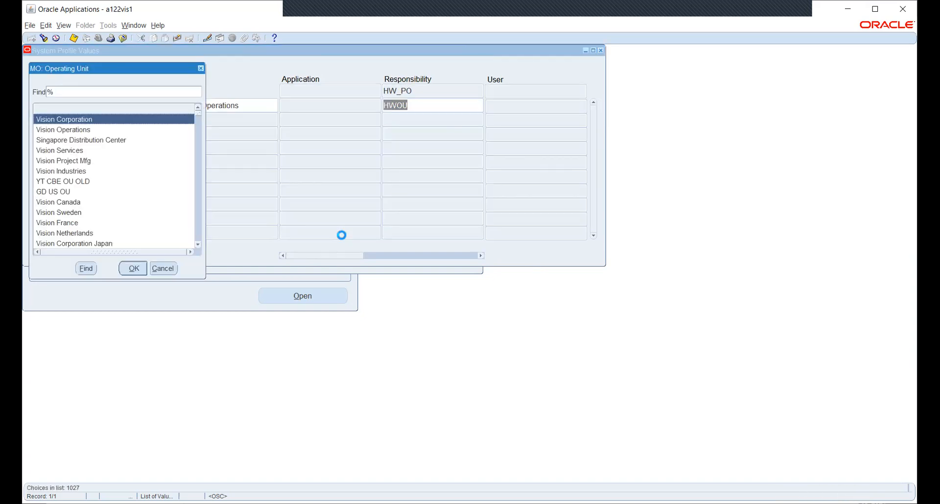
pyautogui.write('hw')
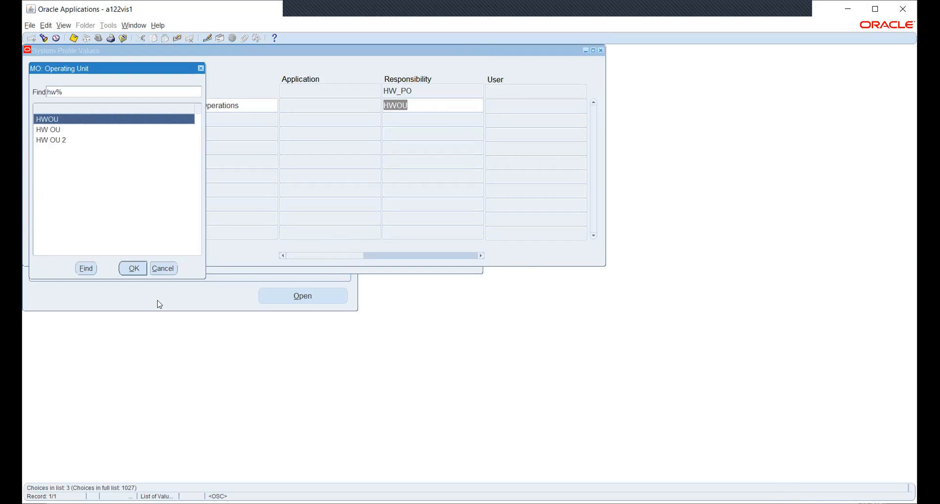
pyautogui.click(165, 268)
pyautogui.press('F4')
# Step: Open the responsibilities list and pick Human Resources, Vision Enterprises
pyautogui.click(96, 39)
pyautogui.write('h')
pyautogui.press('Down')
pyautogui.press('Down')
# Step: Switch to Human Resources, Vision Enterprises and open Work Structures > Organization > Description
pyautogui.click(177, 268)
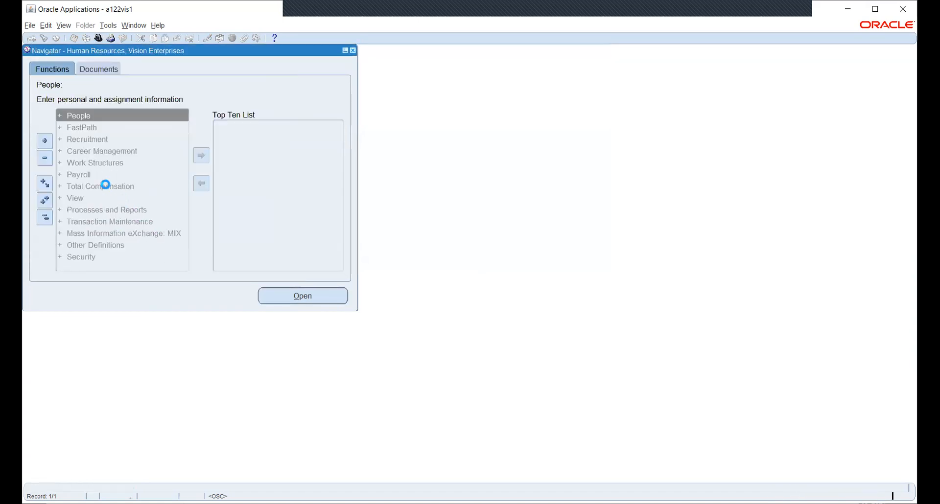
pyautogui.click(86, 163)
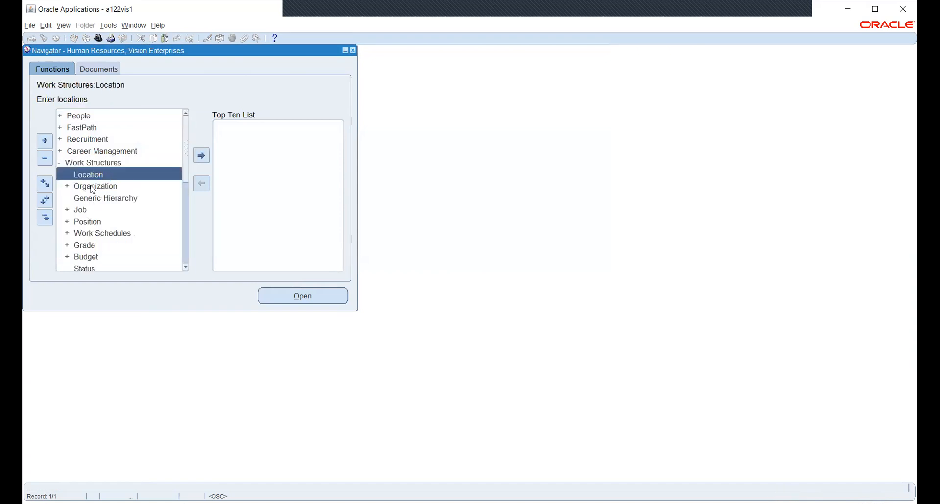
pyautogui.doubleClick(93, 189)
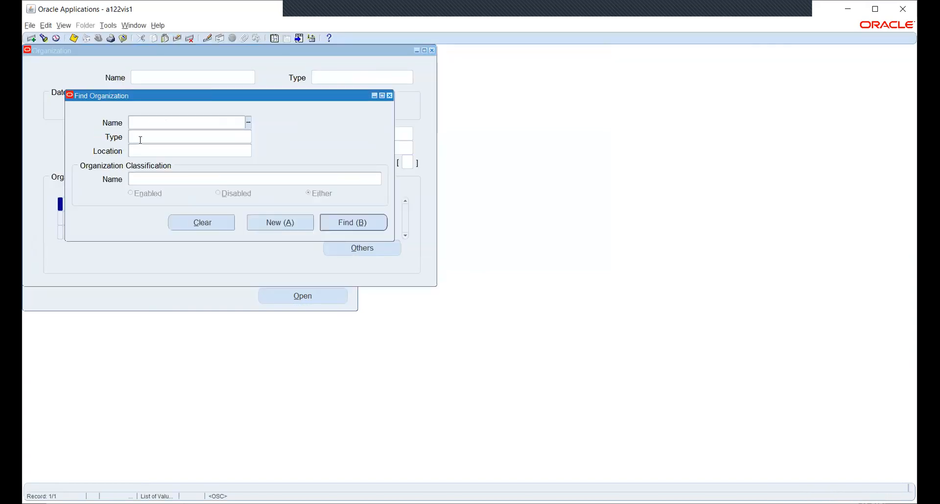
# Step: Find and load the HW_INV organization in the Organization form
pyautogui.write('W')
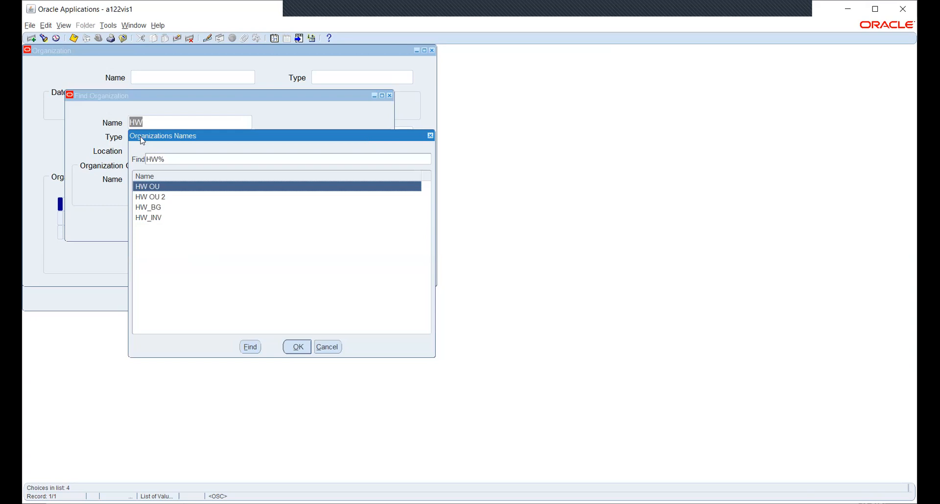
pyautogui.press('Down')
pyautogui.press('Down')
pyautogui.press('Down')
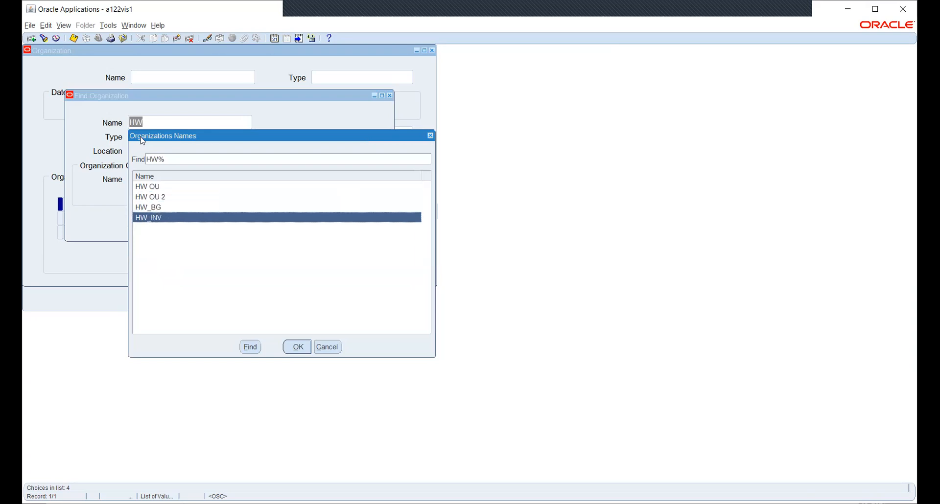
pyautogui.press('Return')
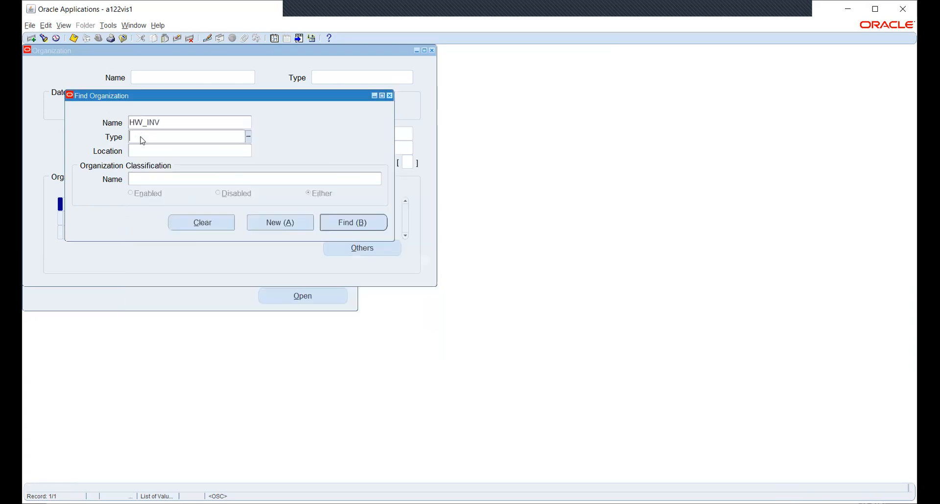
pyautogui.click(353, 222)
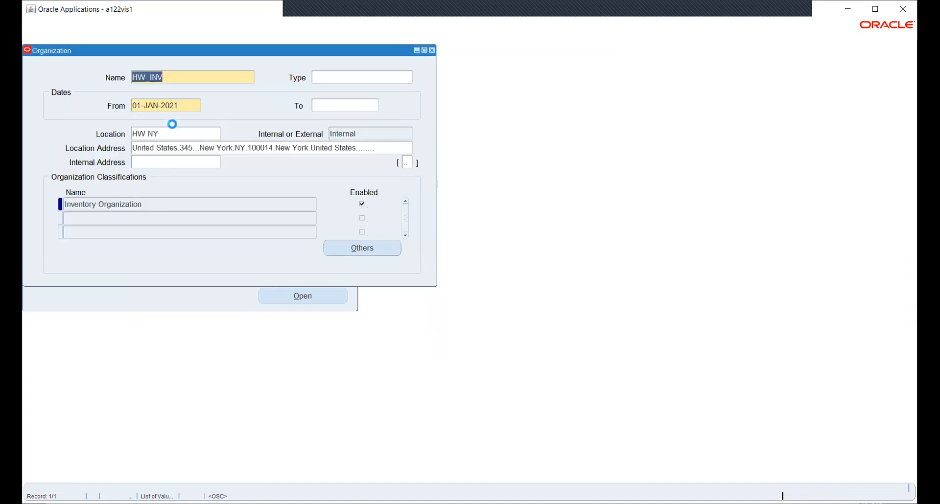
# Step: Open Accounting Information for HW_INV's Inventory Organization classification
pyautogui.click(185, 205)
pyautogui.click(345, 248)
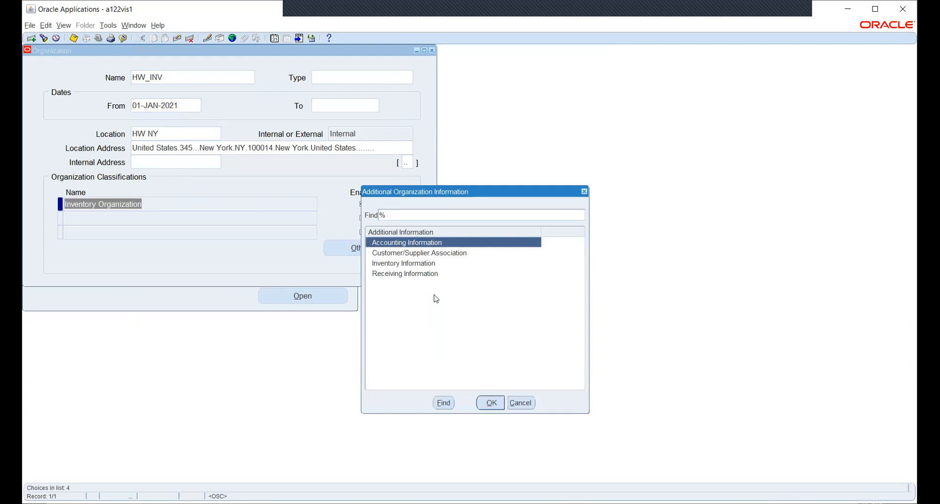
pyautogui.click(493, 402)
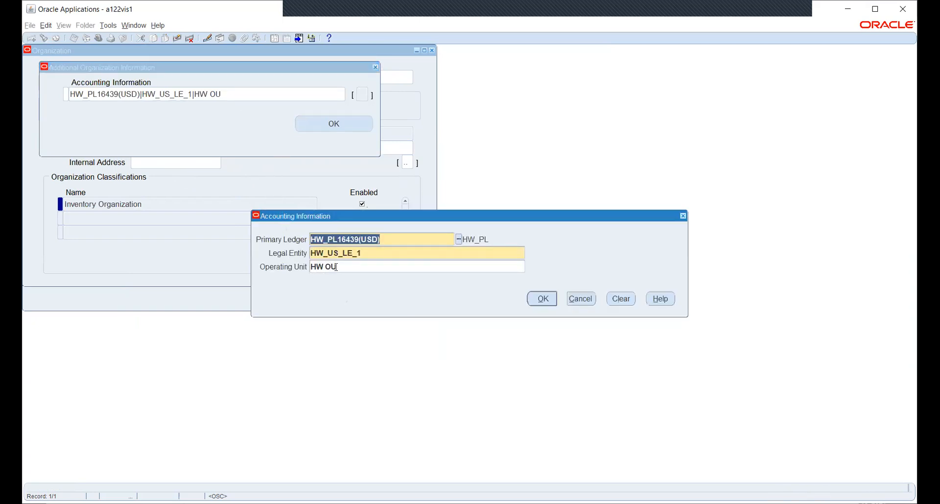
# Step: Inspect operating unit HW OU in the list, then cancel out of the accounting details
pyautogui.click(355, 267)
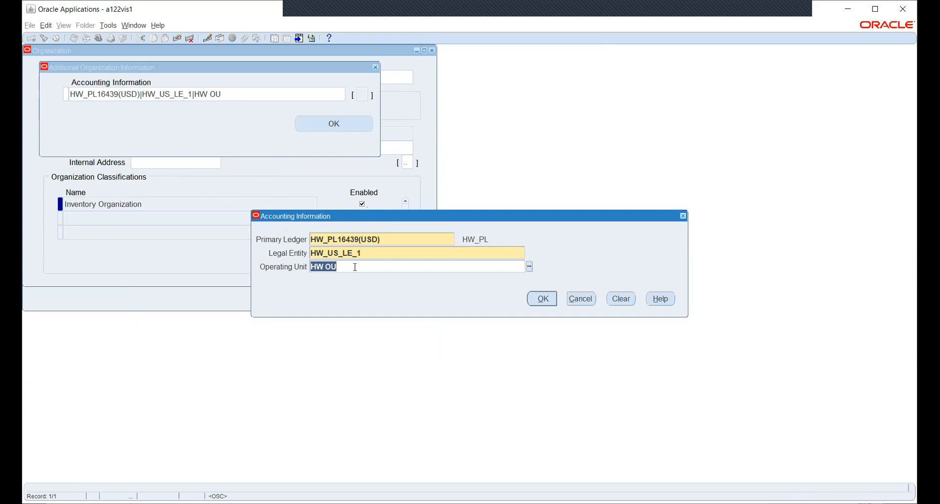
pyautogui.click(529, 267)
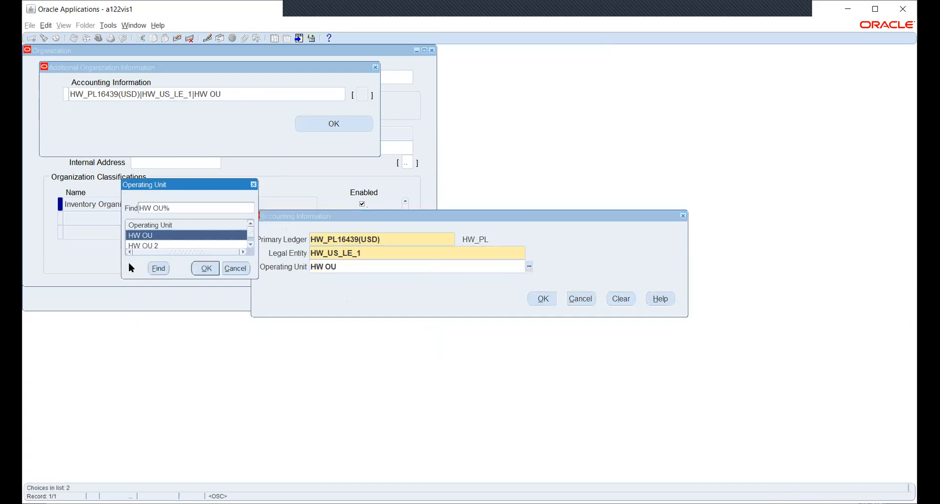
pyautogui.click(235, 269)
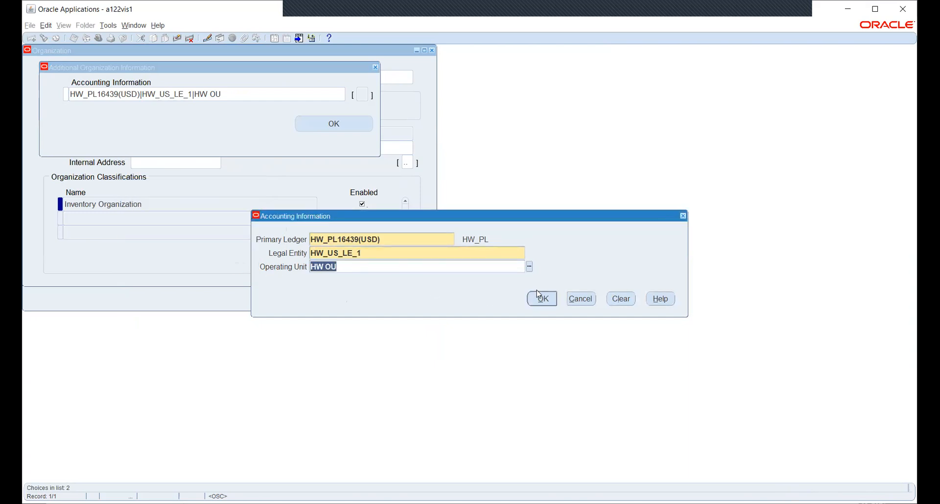
pyautogui.click(581, 300)
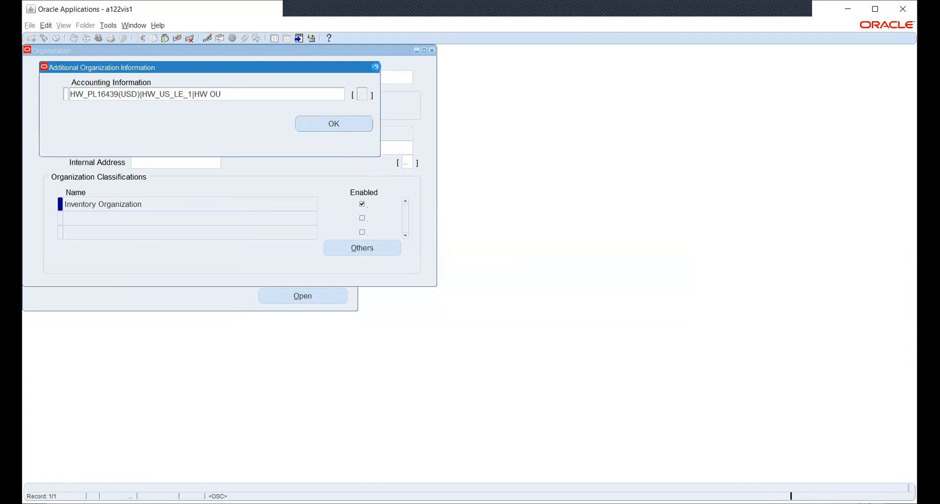
pyautogui.click(376, 67)
# Step: Close the HW_INV form and limit the profile value search to the HW_PO responsibility
pyautogui.click(433, 51)
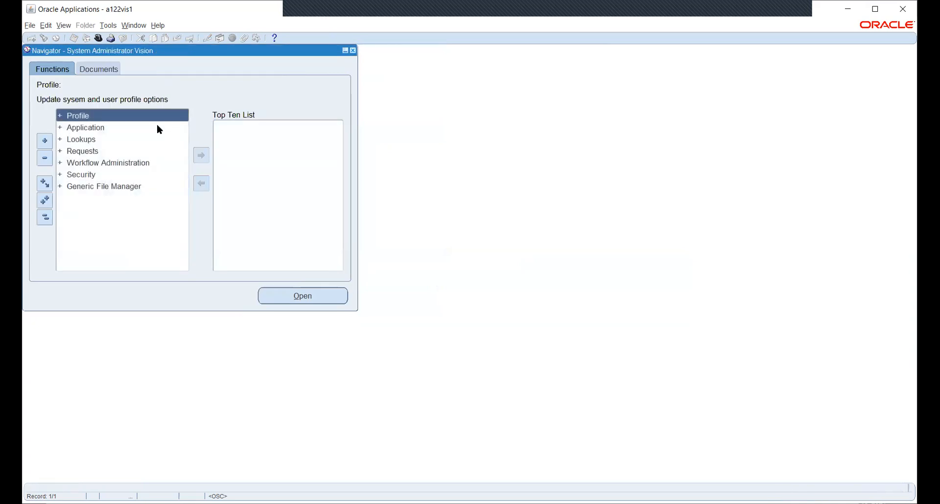
pyautogui.press('Return')
pyautogui.press('Return')
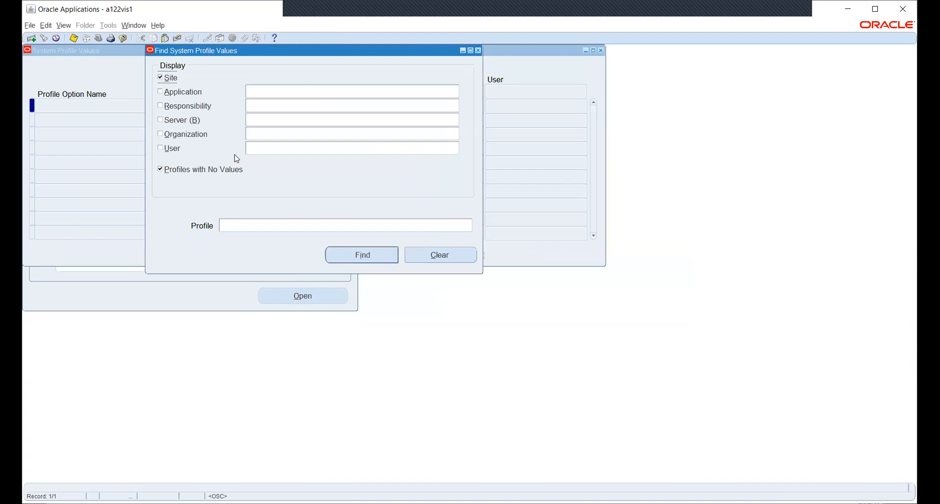
pyautogui.click(188, 107)
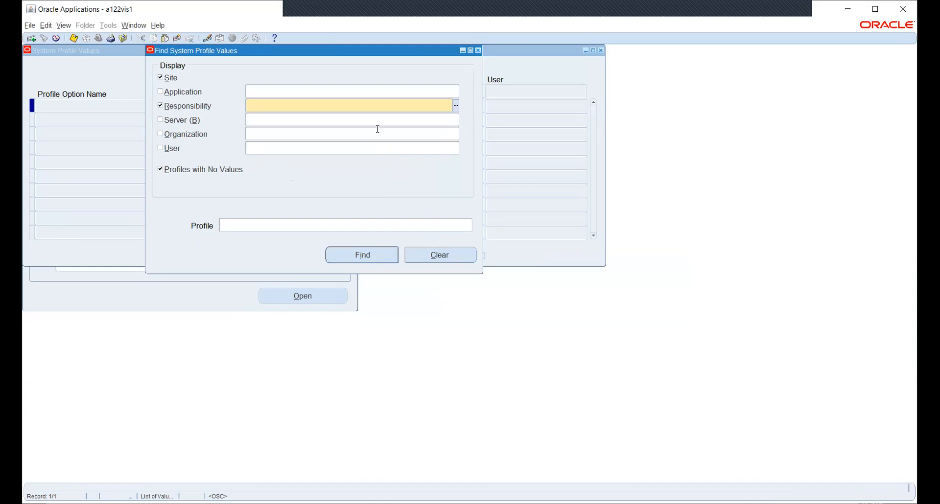
pyautogui.write('HW')
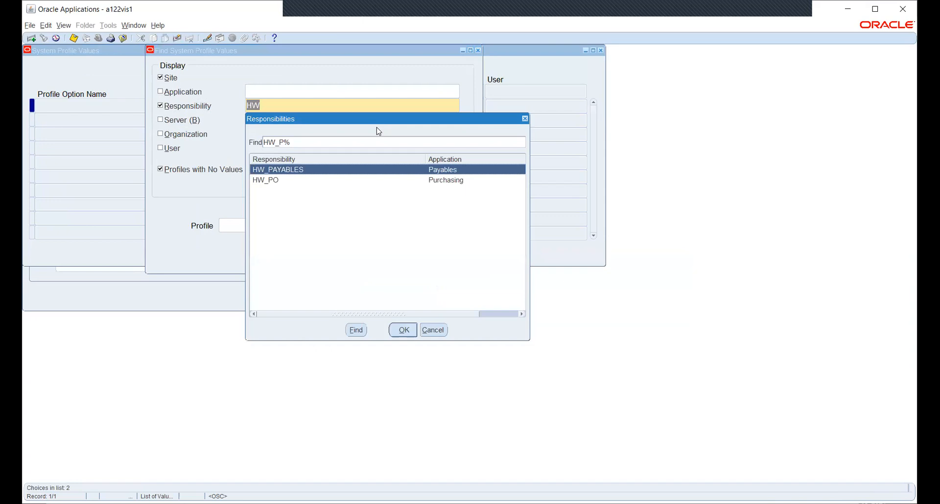
pyautogui.press('Down')
pyautogui.press('Return')
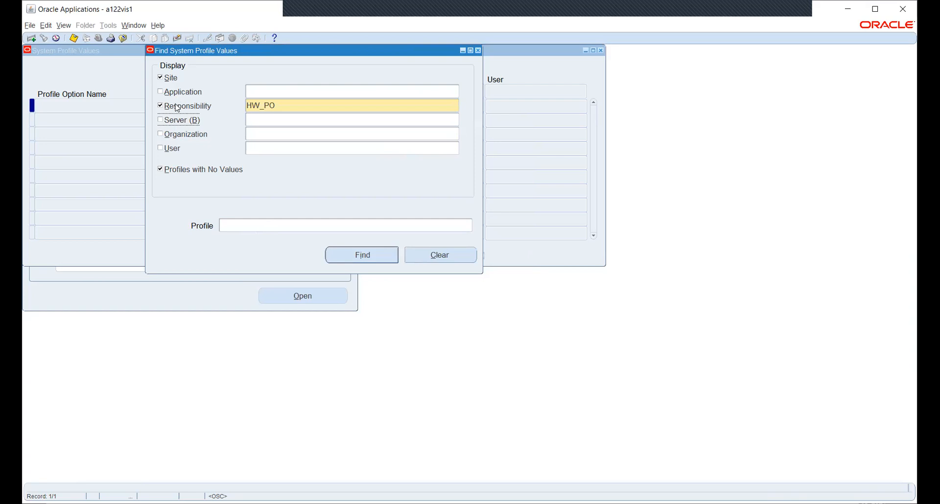
# Step: Pick MO: Operating Unit via an MO:%OPE%UN% search and display its values (Site Vision Operations, HW_PO HWOU)
pyautogui.click(352, 224)
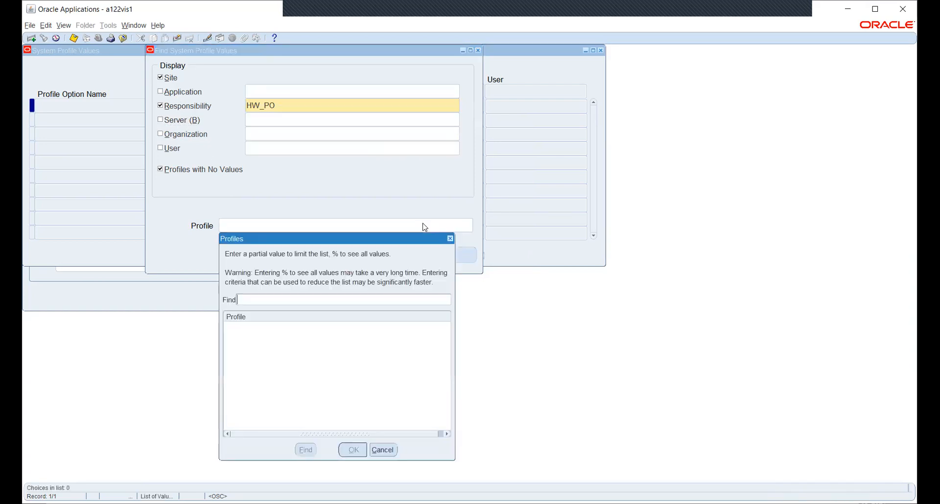
pyautogui.write('%')
pyautogui.press('BackSpace')
pyautogui.write('MO:%OPE%UN%')
pyautogui.press('Return')
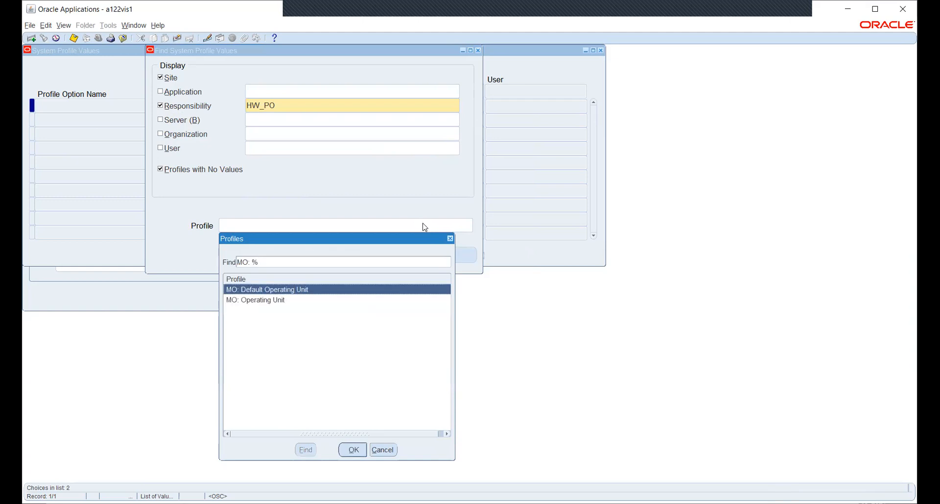
pyautogui.press('Down')
pyautogui.press('Return')
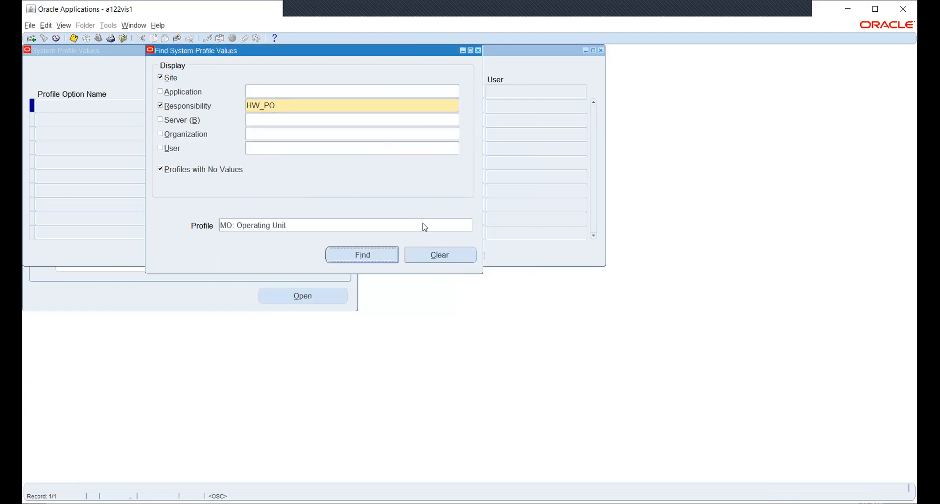
pyautogui.press('Return')
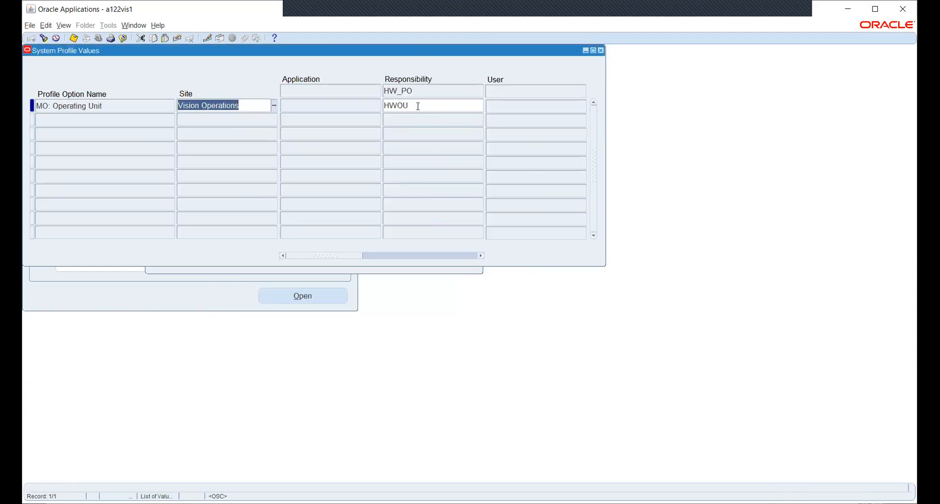
# Step: Choose HW OU from the hw-filtered list for HW_PO's MO: Operating Unit, save, and close the window
pyautogui.click(418, 106)
pyautogui.click(480, 105)
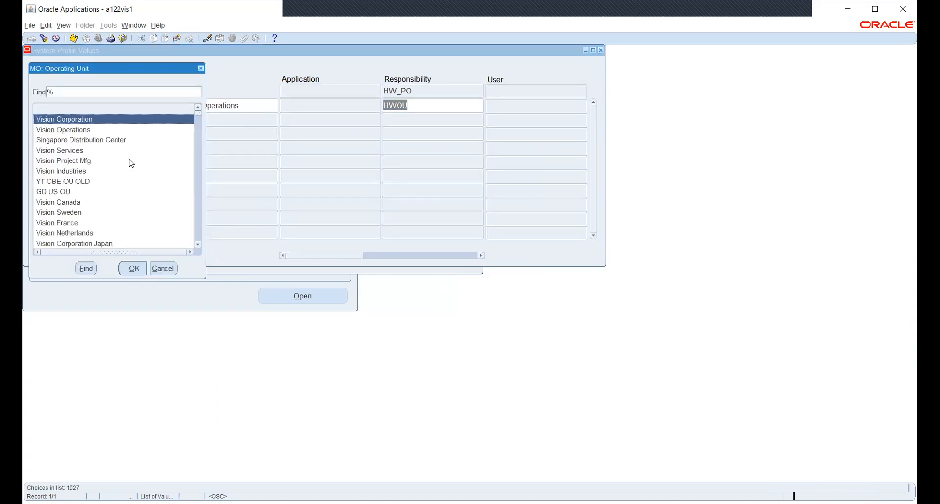
pyautogui.write('hw')
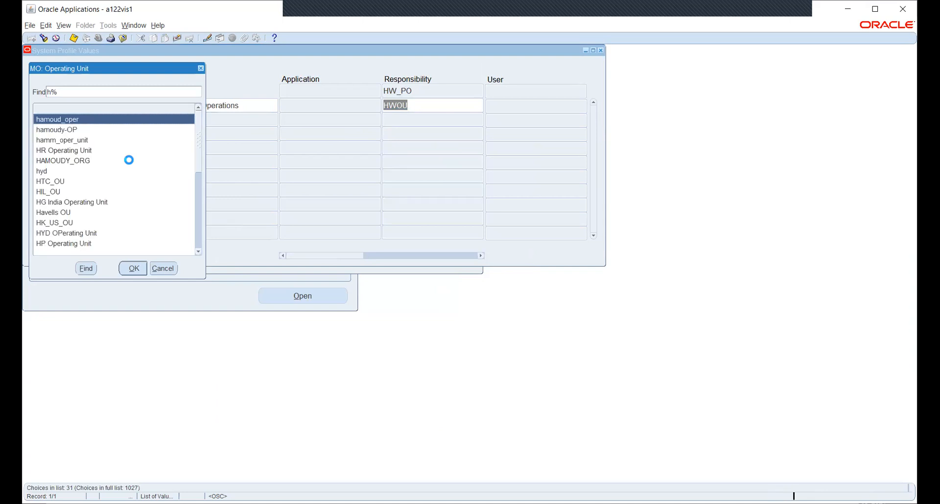
pyautogui.press('Down')
pyautogui.press('Return')
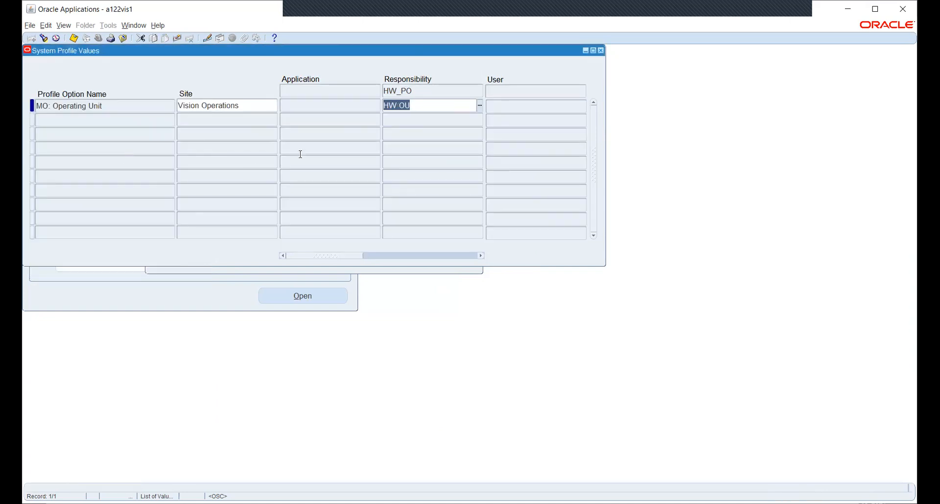
pyautogui.hotkey('ctrl', 's')
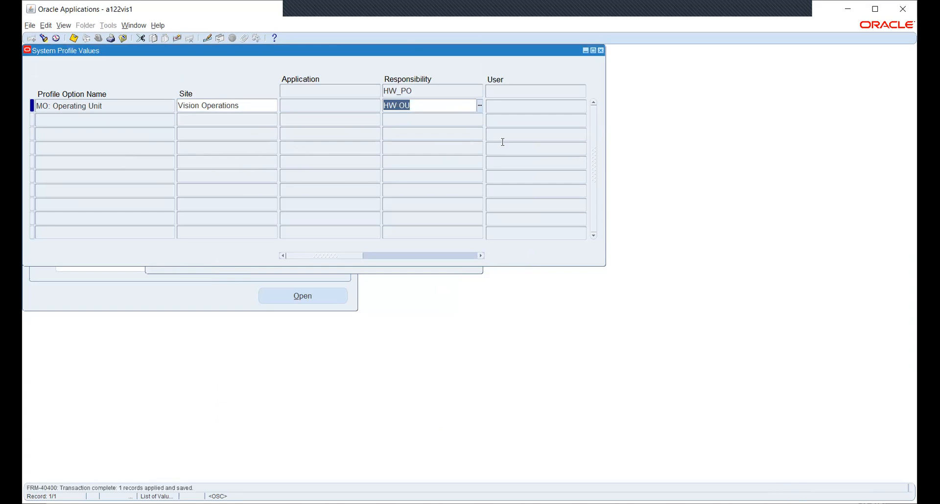
pyautogui.click(602, 51)
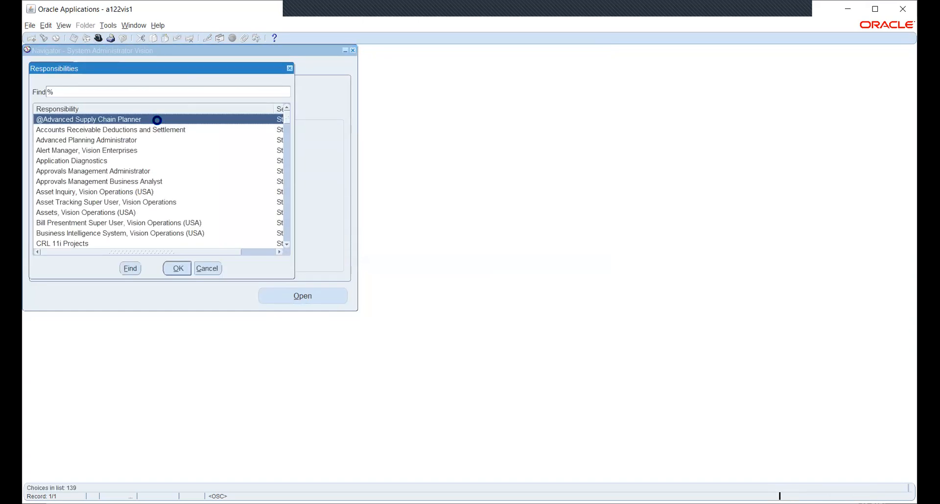
# Step: Switch to the HW_PO responsibility and open Setup > Organizations > Financial Options
pyautogui.write('hw_P')
pyautogui.press('Down')
pyautogui.press('Return')
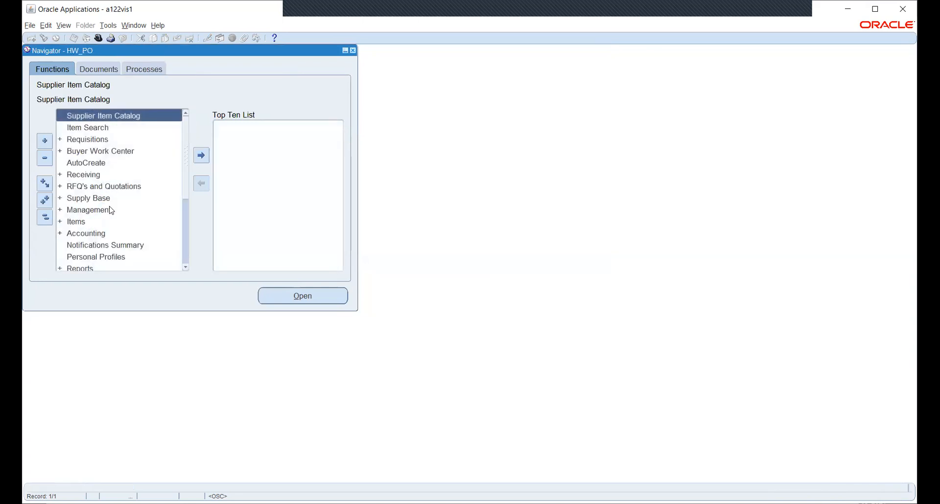
pyautogui.scroll(-2, 109, 210)
pyautogui.doubleClick(91, 223)
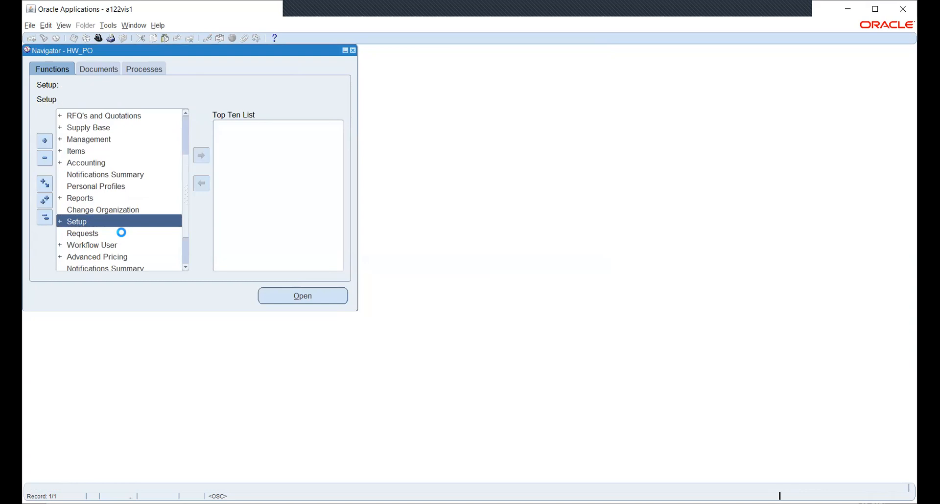
pyautogui.scroll(-2, 128, 196)
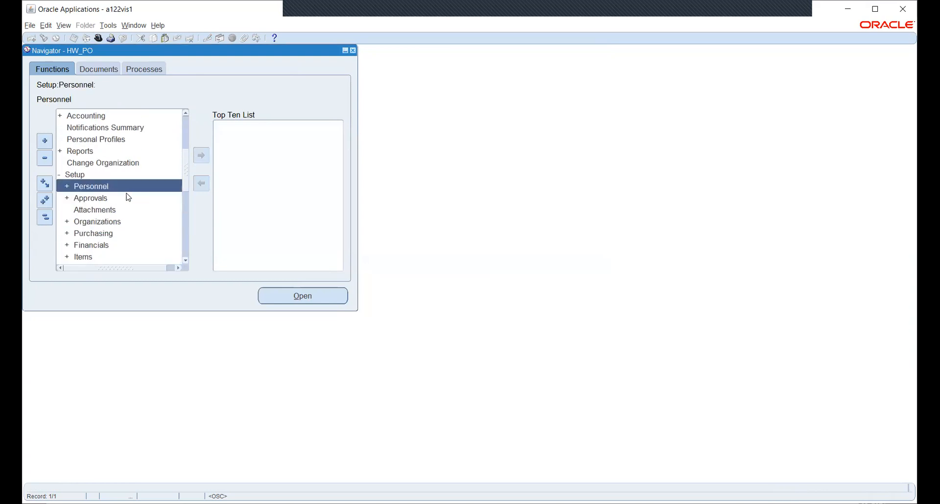
pyautogui.scroll(-1, 116, 170)
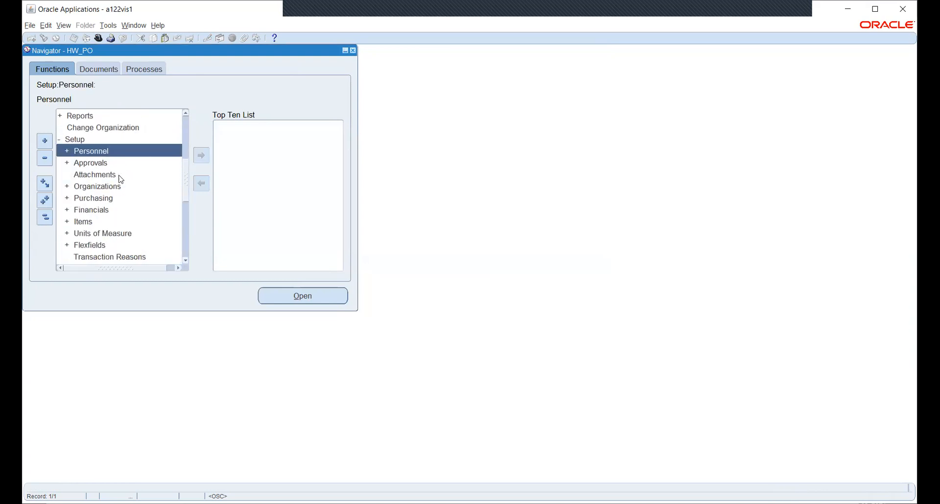
pyautogui.doubleClick(97, 187)
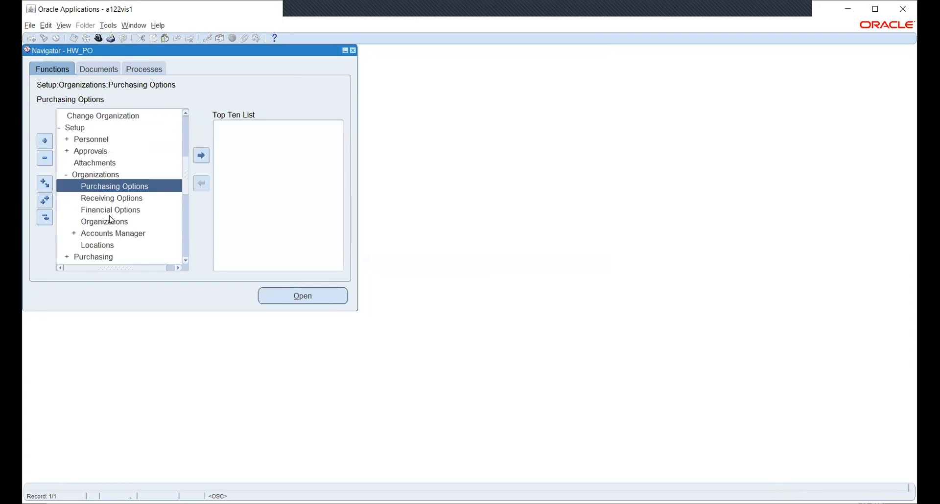
pyautogui.click(112, 212)
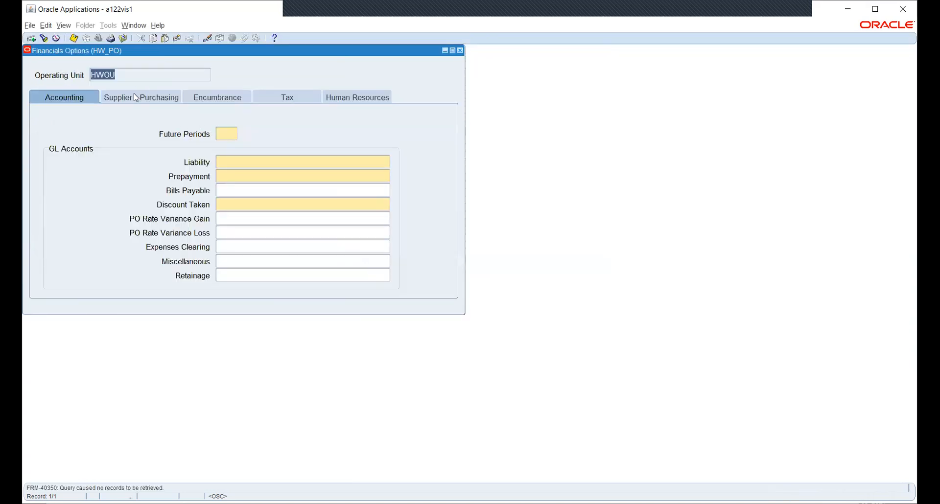
# Step: Review the Supplier - Purchasing options for operating unit HWOU, then close the form without saving
pyautogui.click(124, 98)
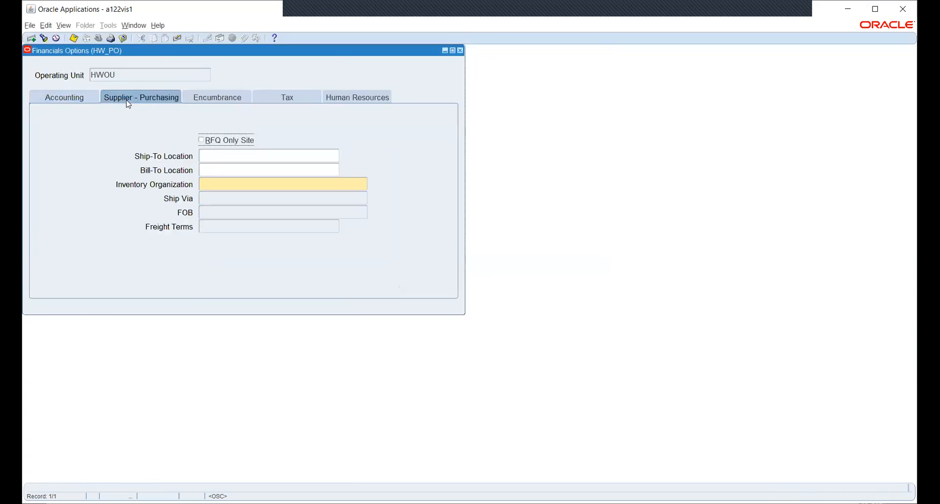
pyautogui.click(109, 76)
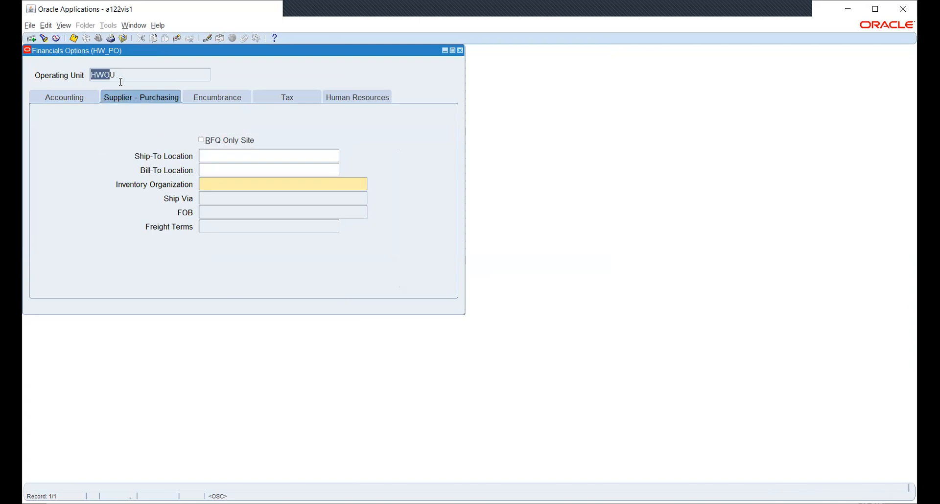
pyautogui.click(122, 77)
pyautogui.click(461, 51)
pyautogui.click(484, 290)
pyautogui.click(478, 291)
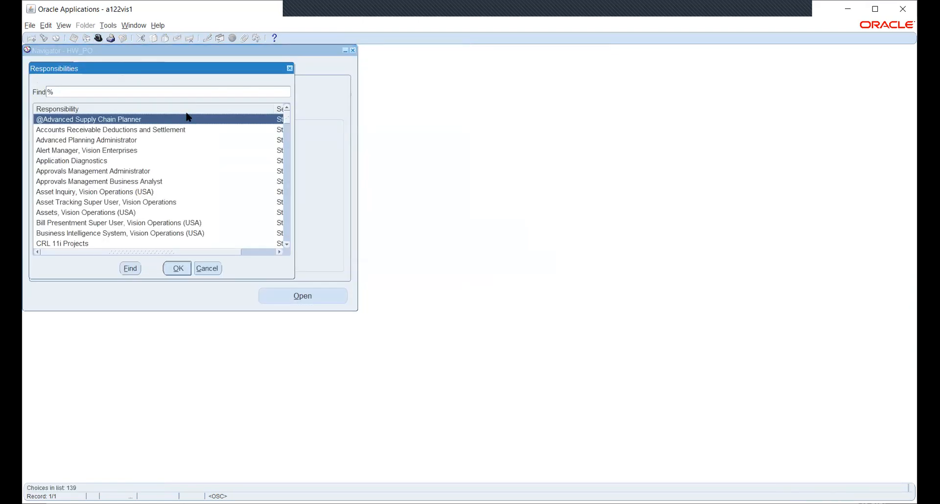
# Step: Switch to Human Resources, Vision Enterprises and open Security > Profile
pyautogui.write('h')
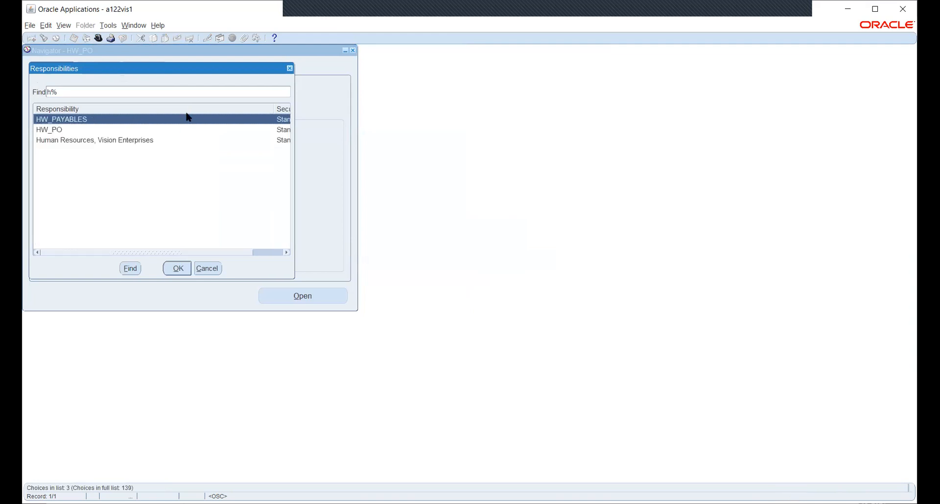
pyautogui.press('Down')
pyautogui.press('Down')
pyautogui.press('Return')
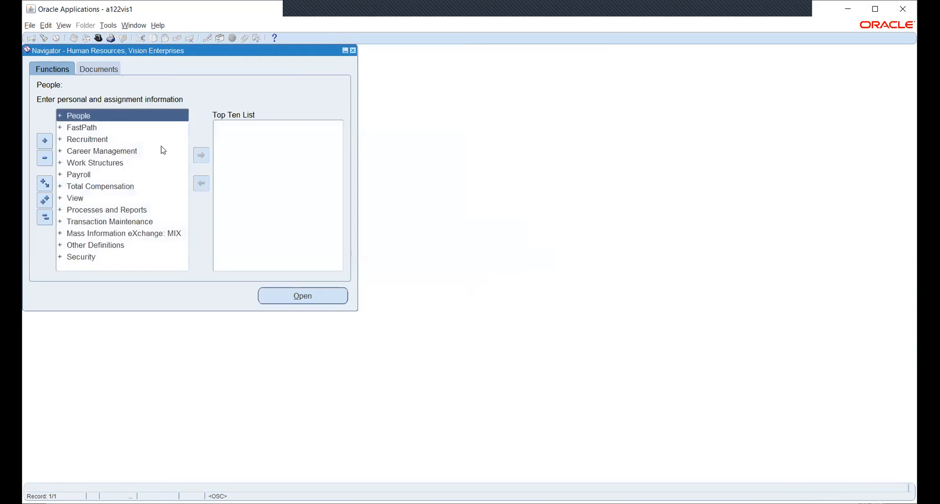
pyautogui.doubleClick(78, 257)
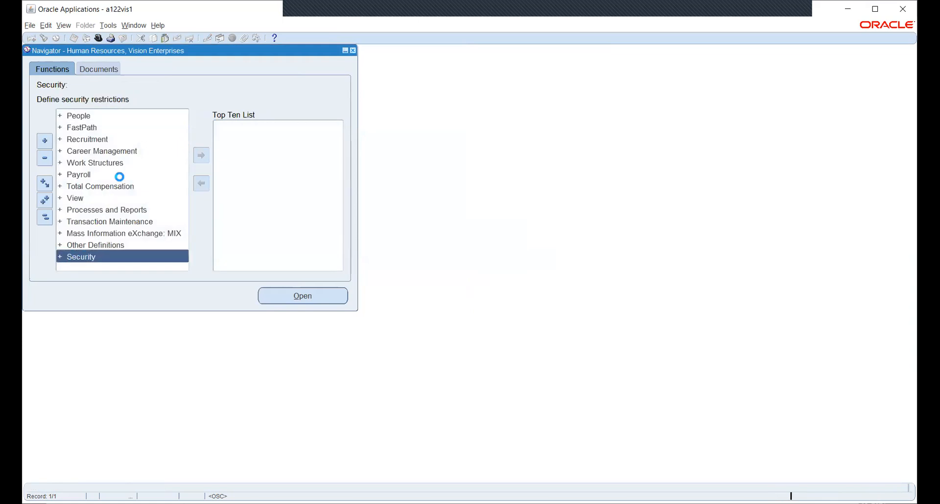
pyautogui.click(93, 209)
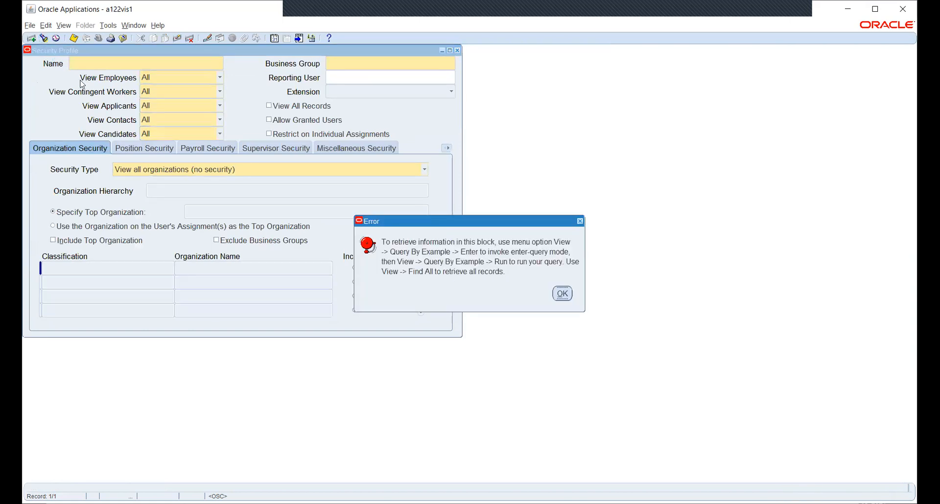
# Step: Query security profiles matching HW% and move to the HW_SEC_PROFILE record
pyautogui.click(564, 294)
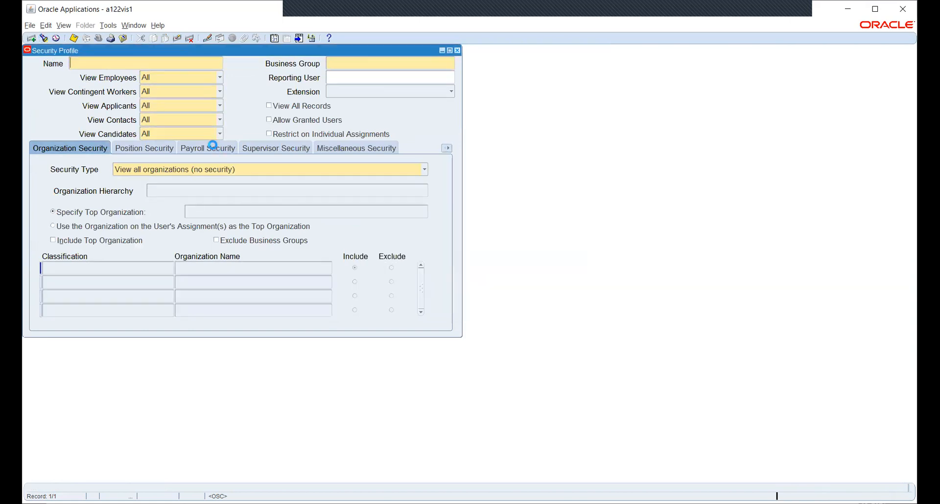
pyautogui.press('F11')
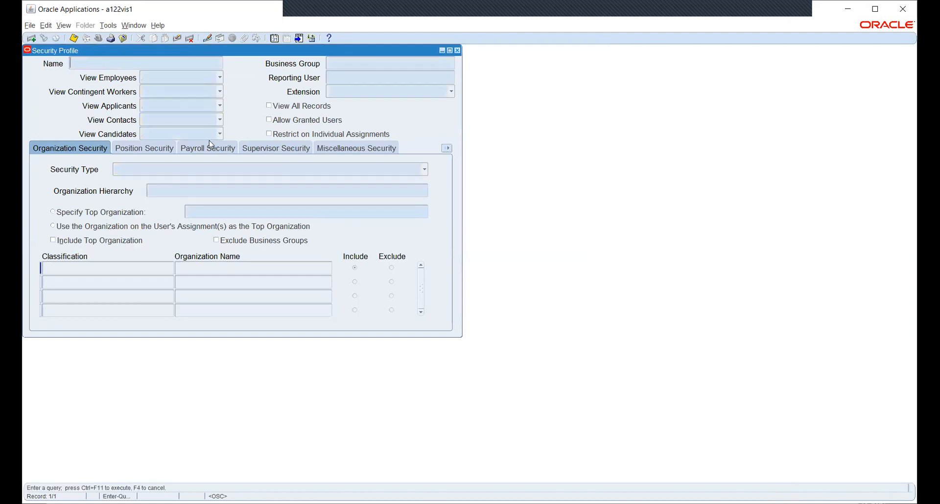
pyautogui.write('HW%')
pyautogui.hotkey('ctrl', 'F11')
pyautogui.press('Down')
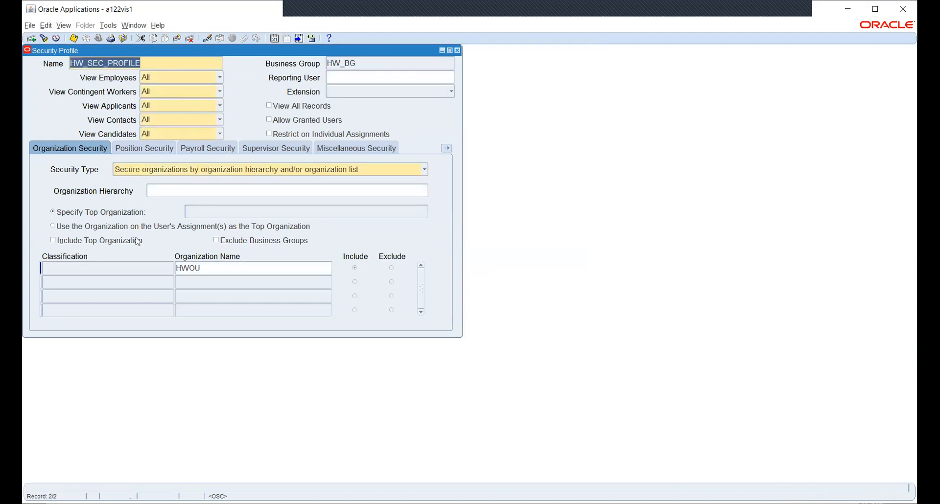
# Step: Inspect its HWOU organization entry, dismiss the organization list, and close the Security Profile form
pyautogui.click(230, 268)
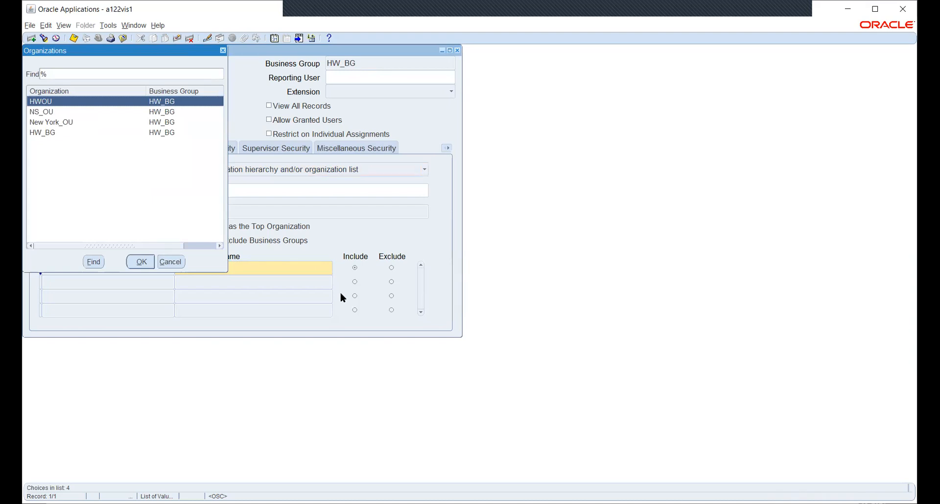
pyautogui.press('Right')
pyautogui.press('Right')
pyautogui.press('Right')
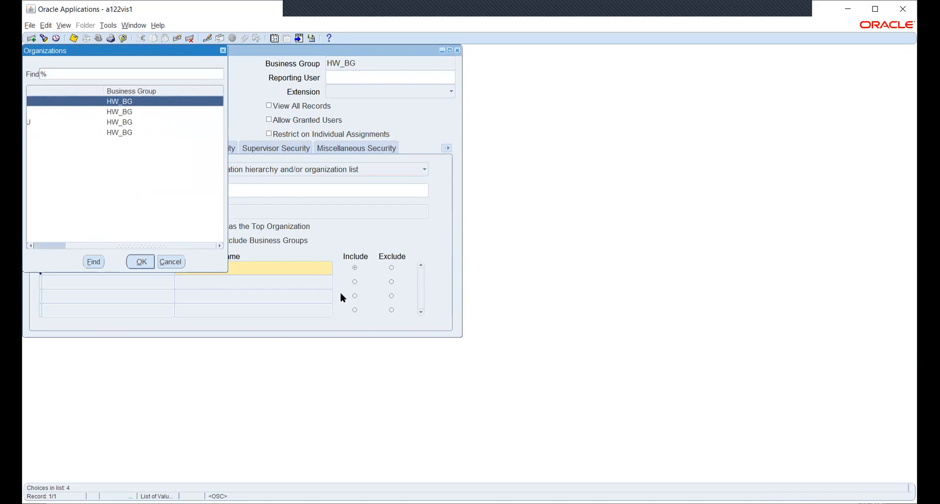
pyautogui.press('Left')
pyautogui.press('Left')
pyautogui.press('Left')
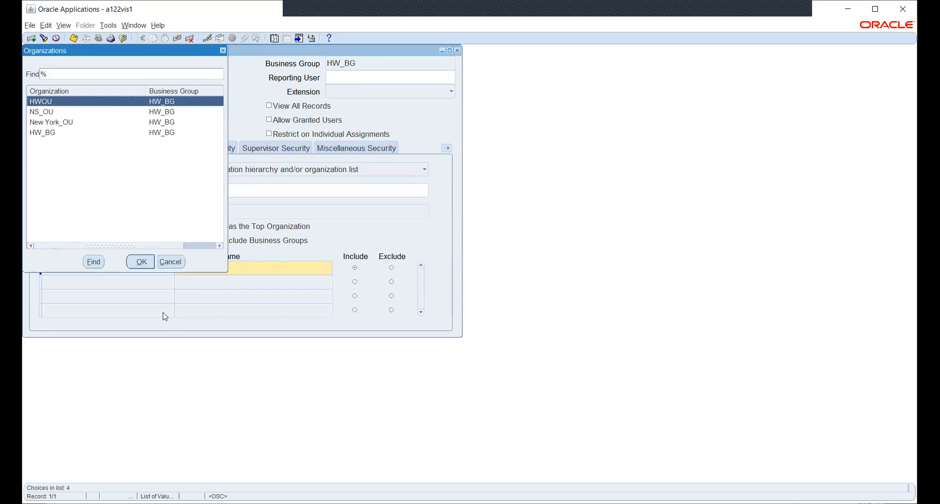
pyautogui.click(172, 263)
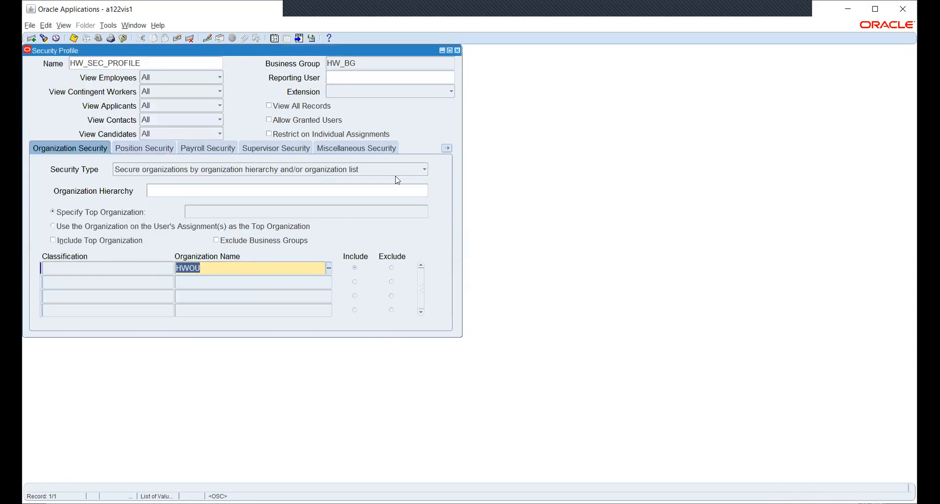
pyautogui.click(457, 50)
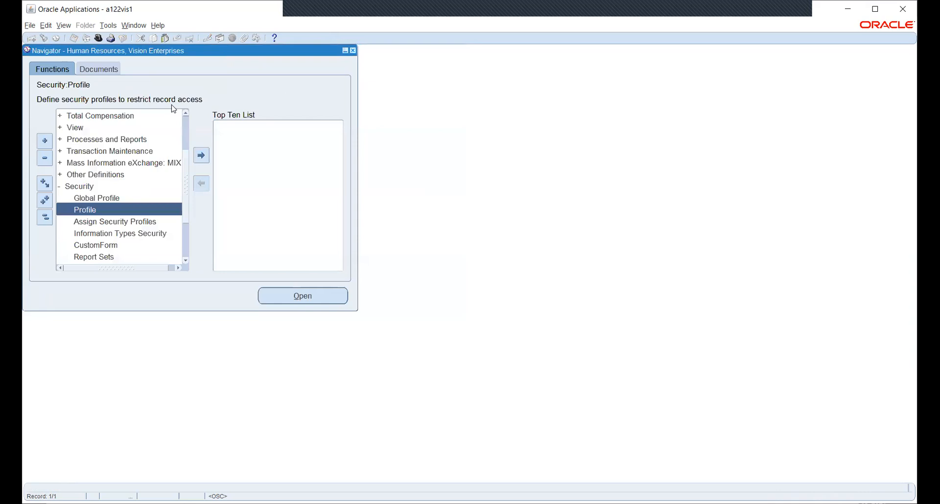
# Step: Expand Work Structures > Organization and open Description to reach Find Organization
pyautogui.click(99, 38)
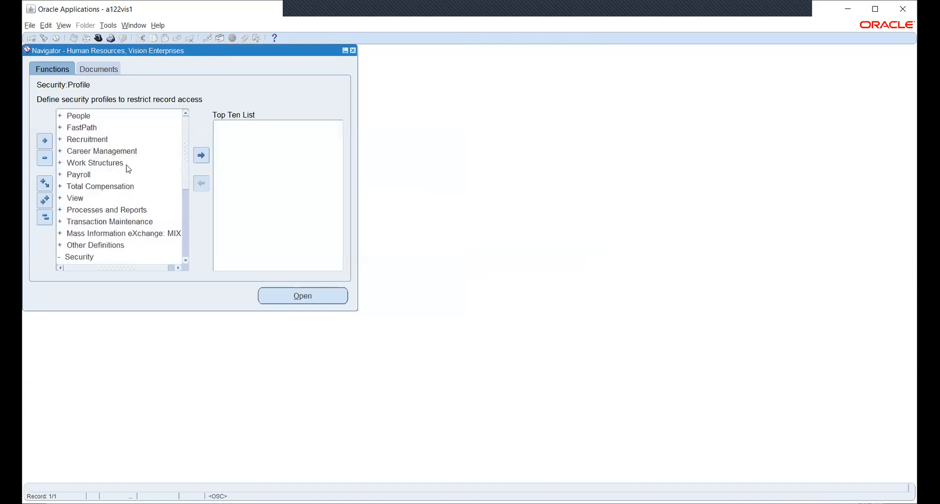
pyautogui.doubleClick(93, 164)
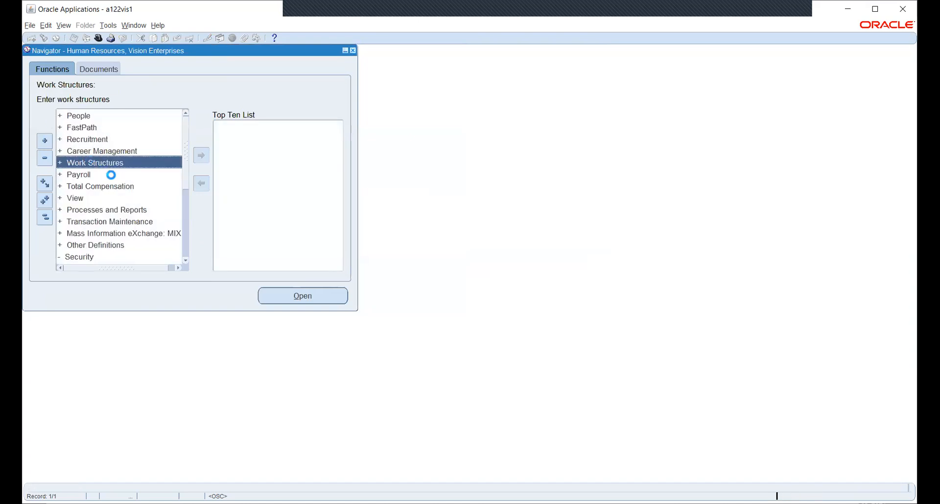
pyautogui.doubleClick(102, 189)
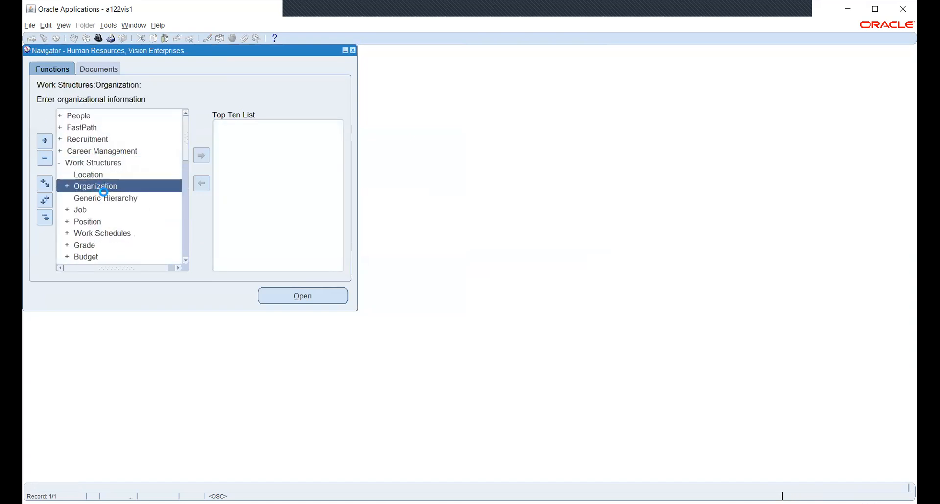
pyautogui.doubleClick(112, 199)
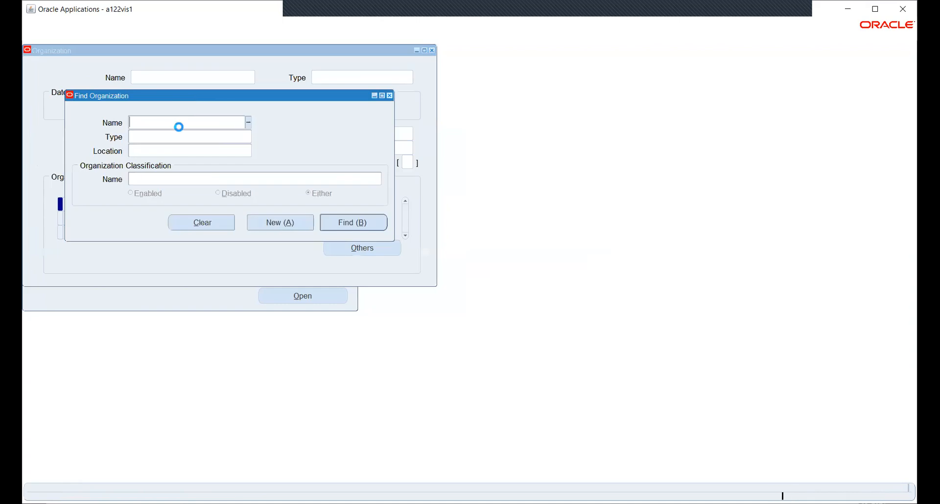
# Step: Try NS as the organization name, browse the matches, then clear the name criterion
pyautogui.write('NS')
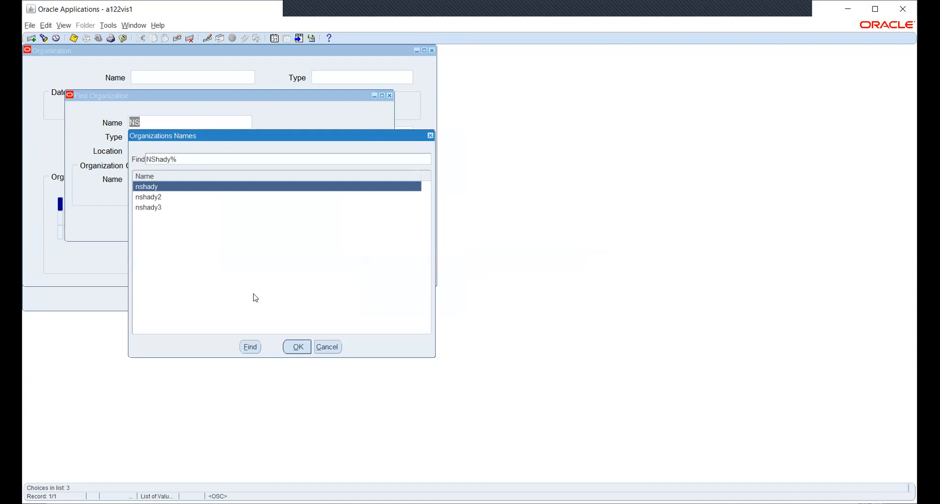
pyautogui.click(333, 346)
pyautogui.click(248, 125)
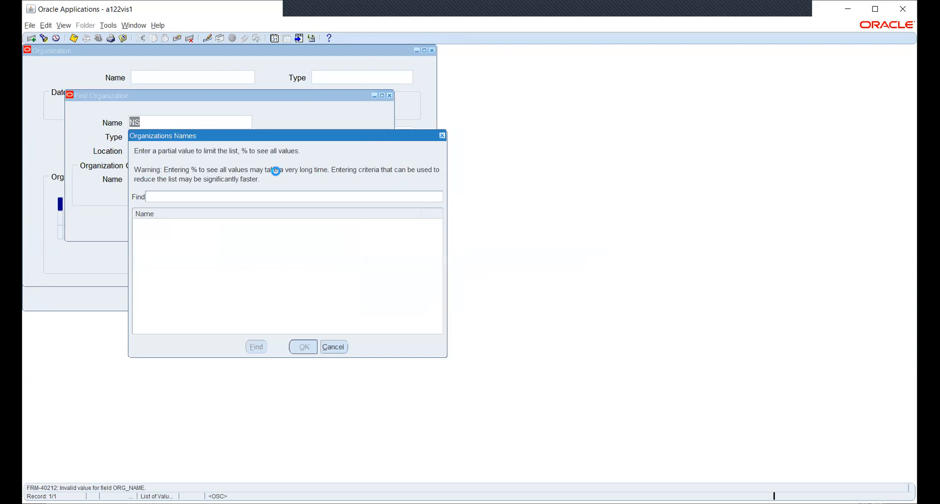
pyautogui.click(332, 347)
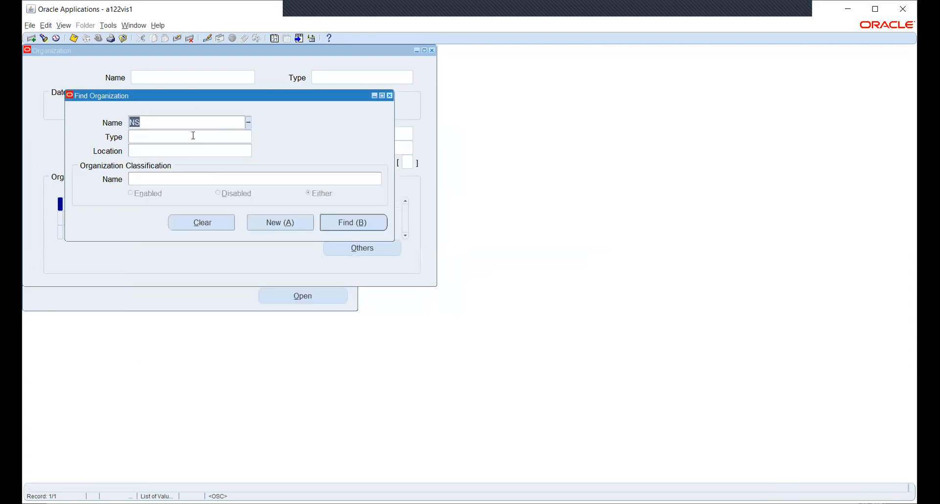
pyautogui.press('BackSpace')
# Step: Set the Organization Classification Name criterion to Operating Unit
pyautogui.click(184, 179)
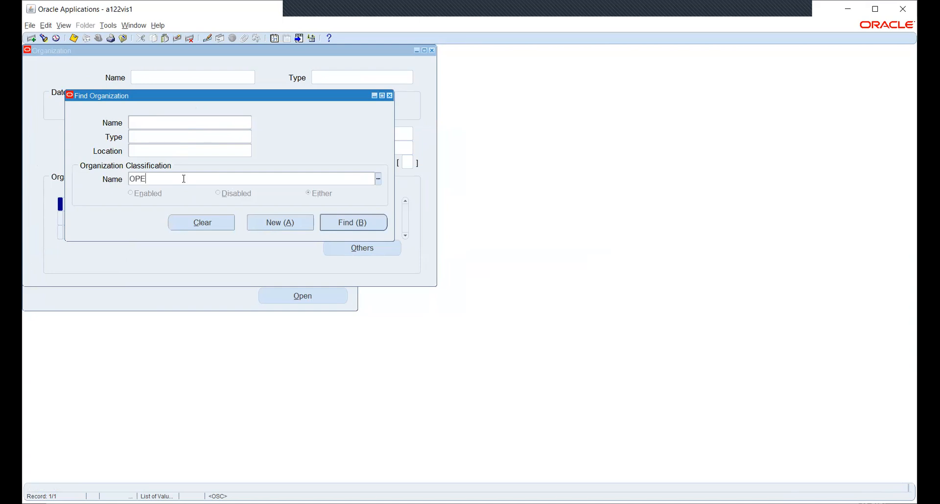
pyautogui.write('OPER')
pyautogui.press('Tab')
pyautogui.press('Down')
pyautogui.press('Return')
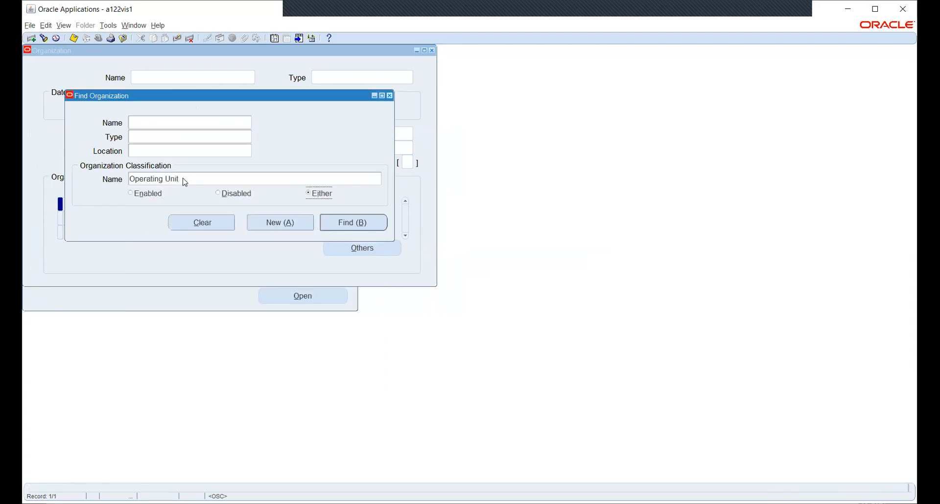
# Step: Browse organization names matching %ns% and NS% without choosing one, then find Operating Unit organizations
pyautogui.click(166, 126)
pyautogui.click(248, 125)
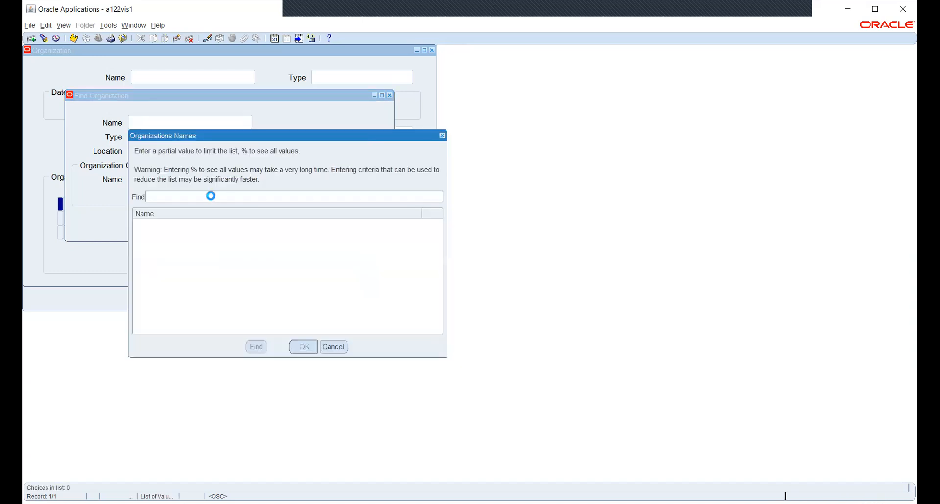
pyautogui.write('%ns%')
pyautogui.press('Return')
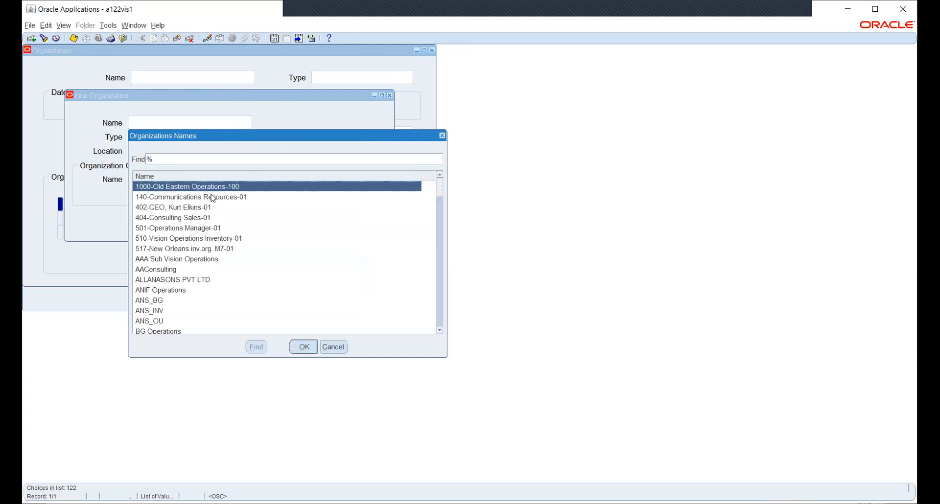
pyautogui.click(202, 157)
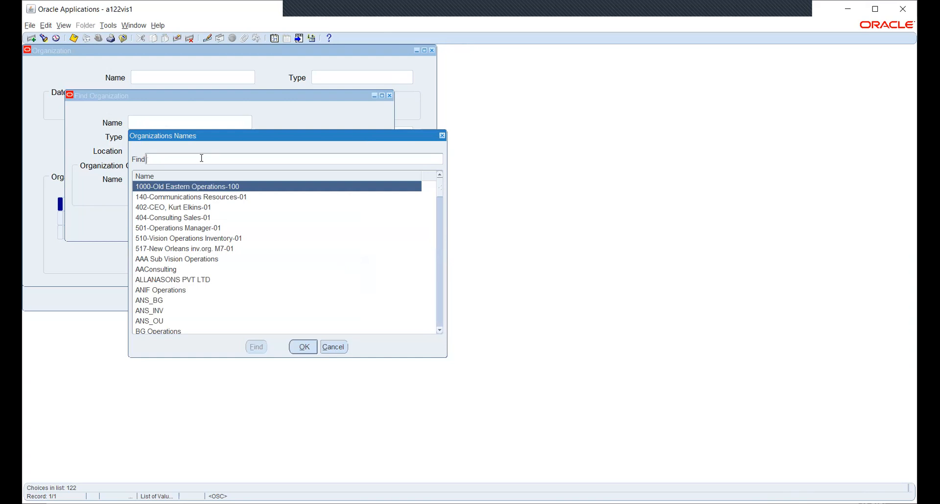
pyautogui.write('NS%')
pyautogui.press('Return')
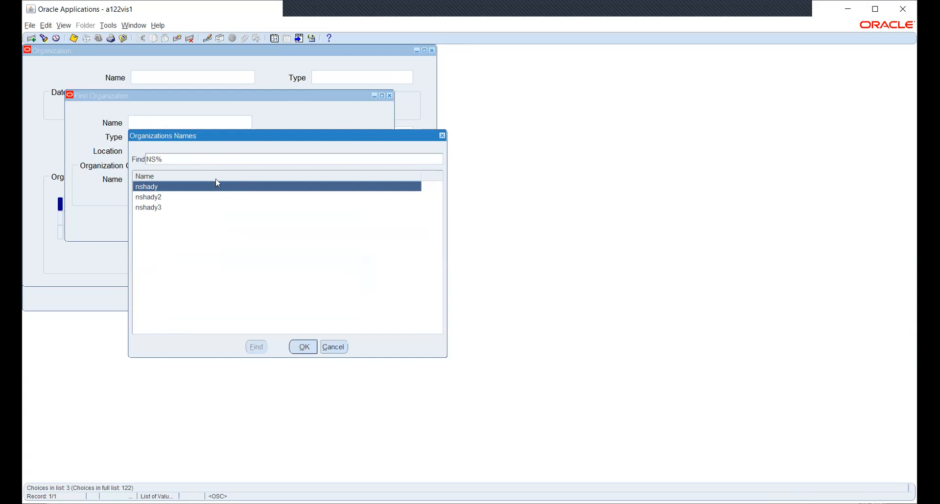
pyautogui.click(333, 348)
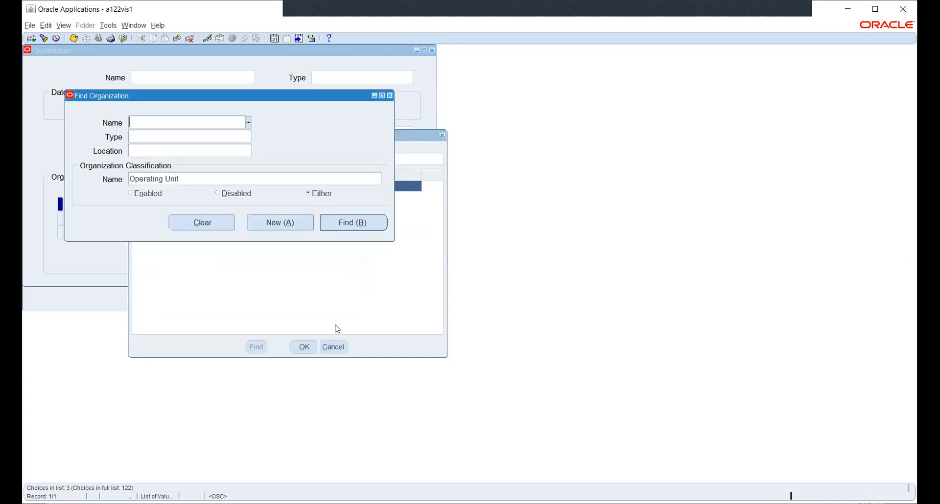
pyautogui.click(338, 222)
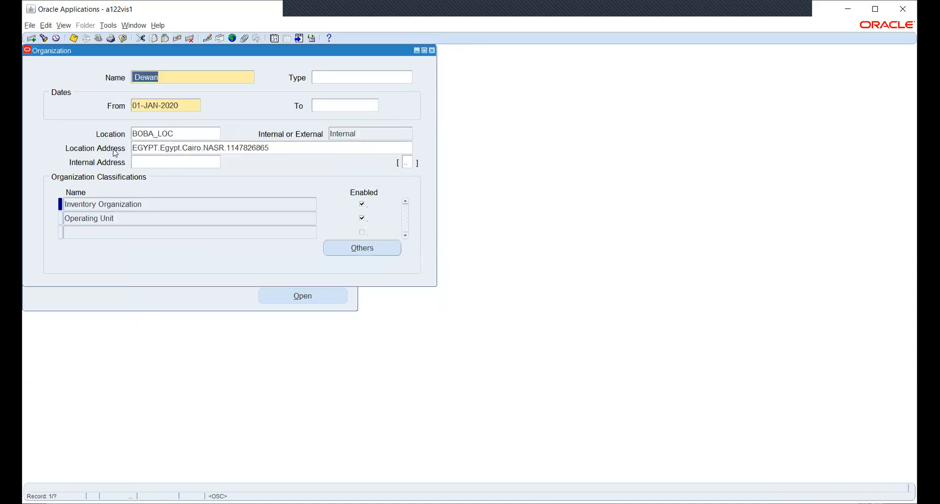
# Step: Reopen Find Organization, enter HW in Name, choose HW OU and load its record
pyautogui.click(43, 38)
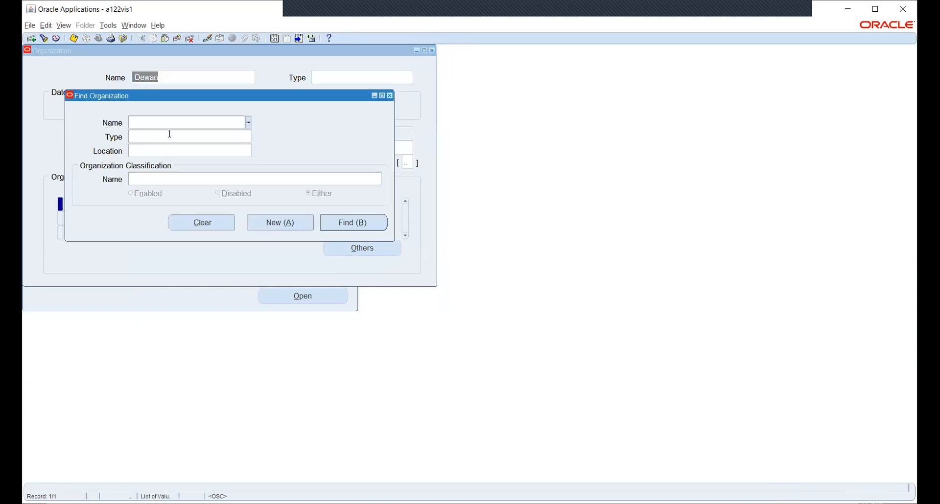
pyautogui.press('Tab')
pyautogui.click(332, 347)
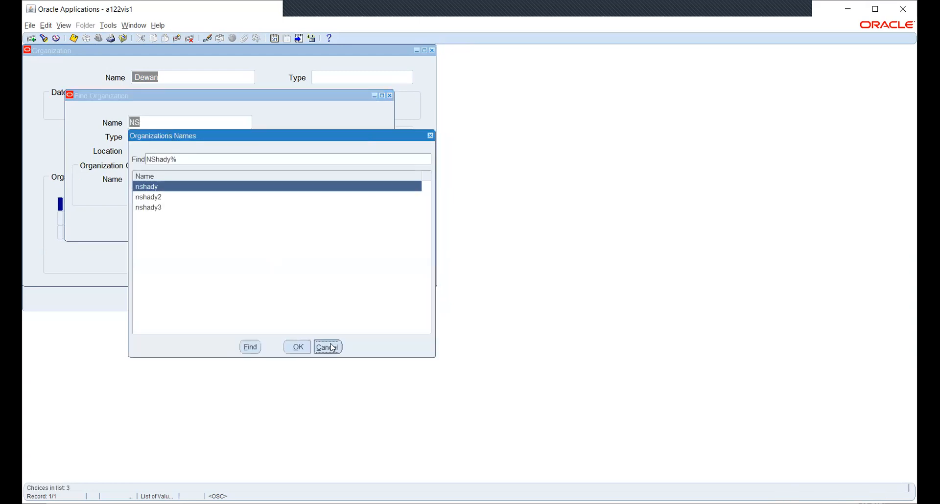
pyautogui.write('HW')
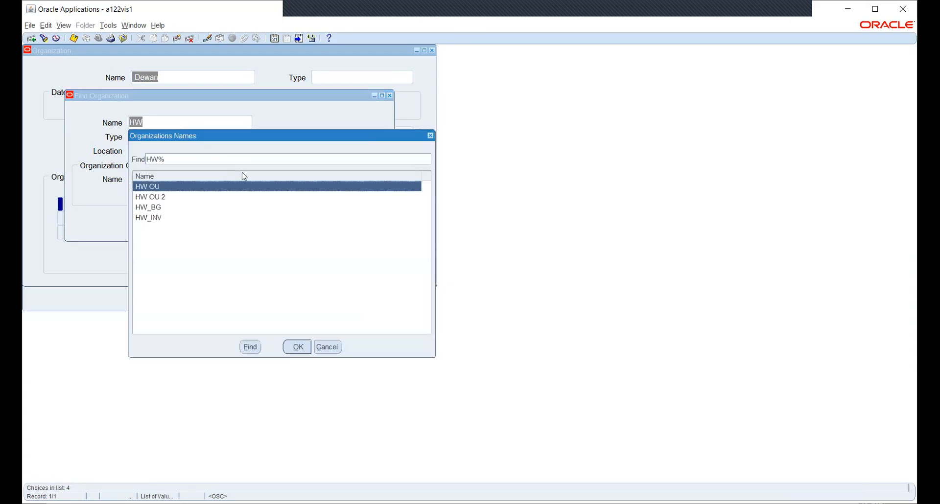
pyautogui.press('Return')
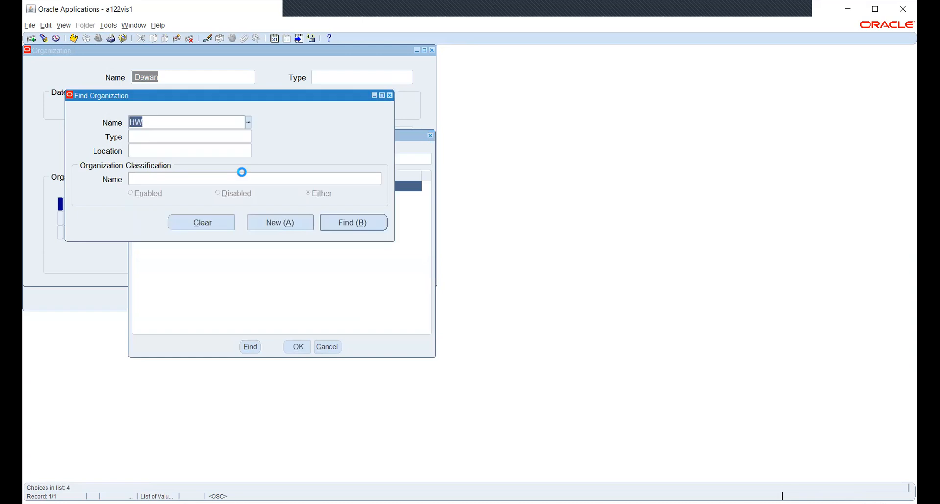
pyautogui.press('Return')
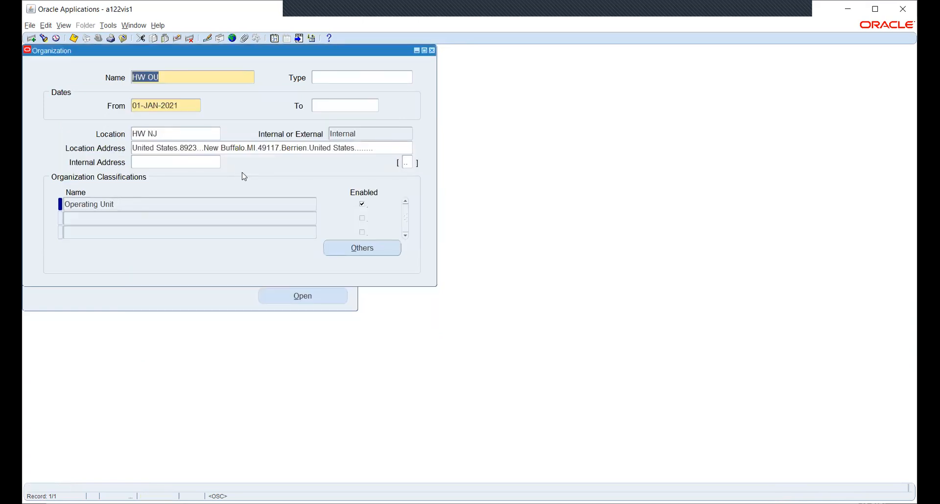
# Step: View HW OU's Operating Unit Information, including primary ledger and legal context, without changes
pyautogui.click(287, 208)
pyautogui.click(349, 246)
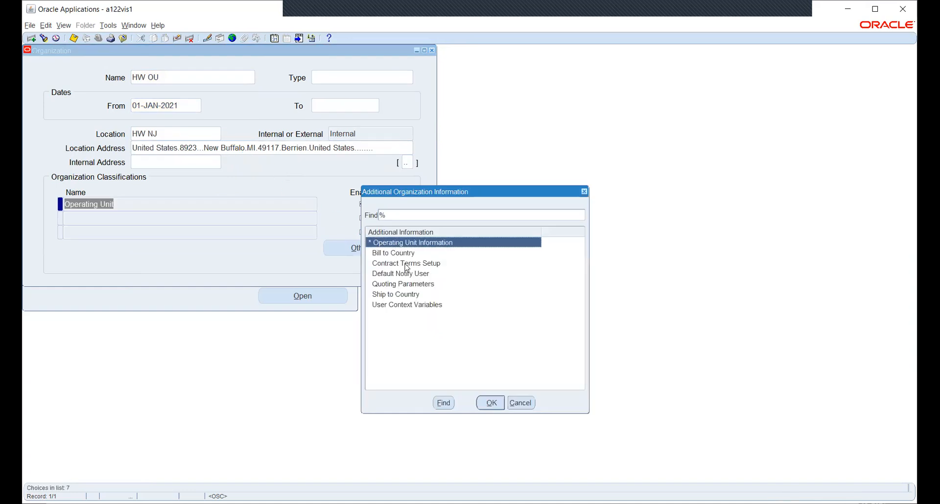
pyautogui.click(492, 404)
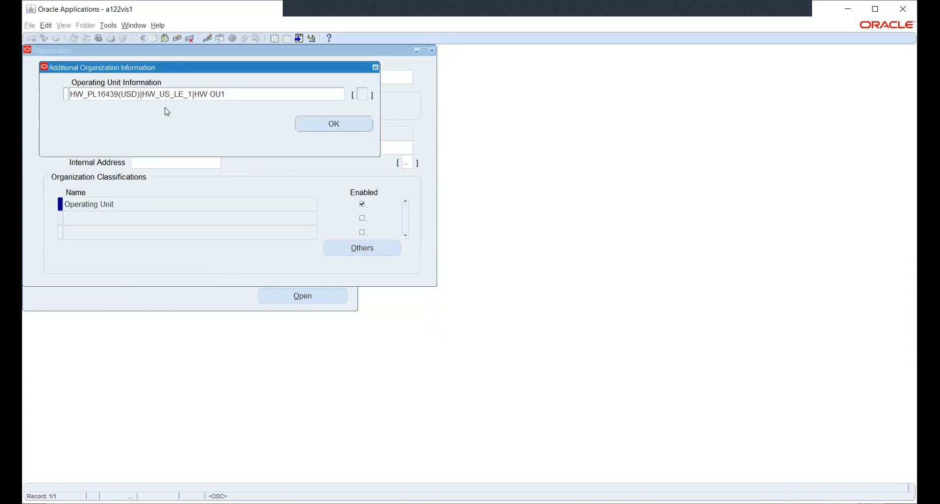
pyautogui.click(218, 94)
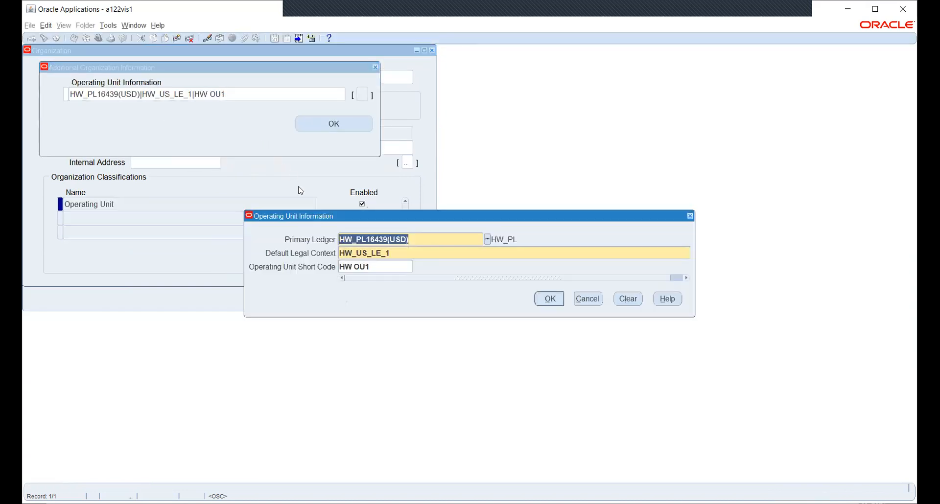
pyautogui.click(583, 299)
pyautogui.click(352, 124)
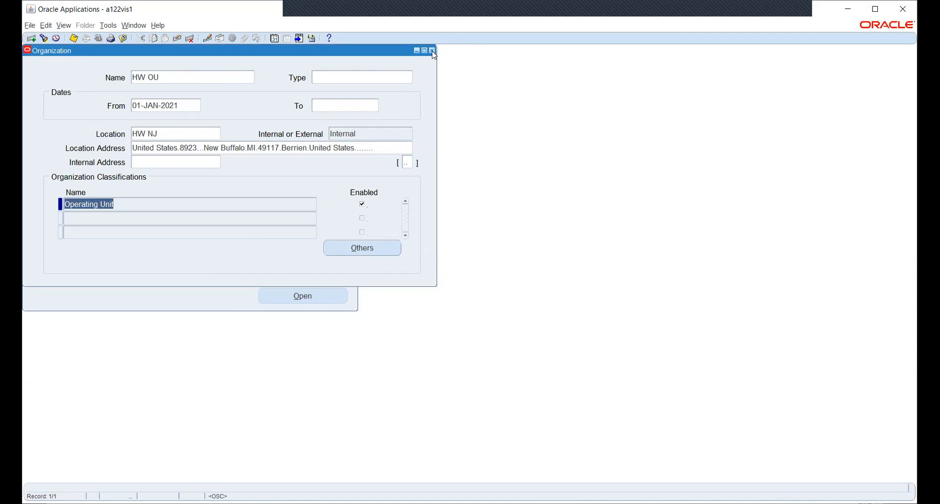
# Step: Recheck the Operating Unit Information ledger and legal context, then start a new organization search
pyautogui.click(352, 245)
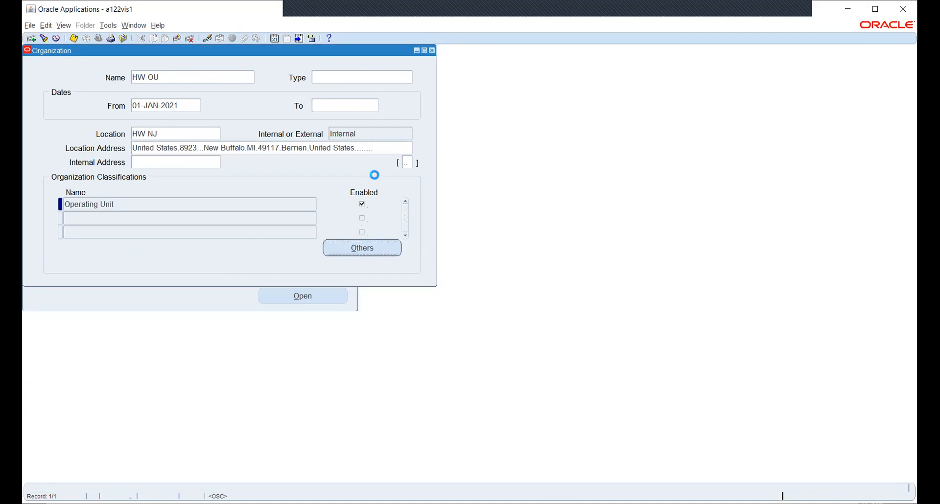
pyautogui.click(490, 403)
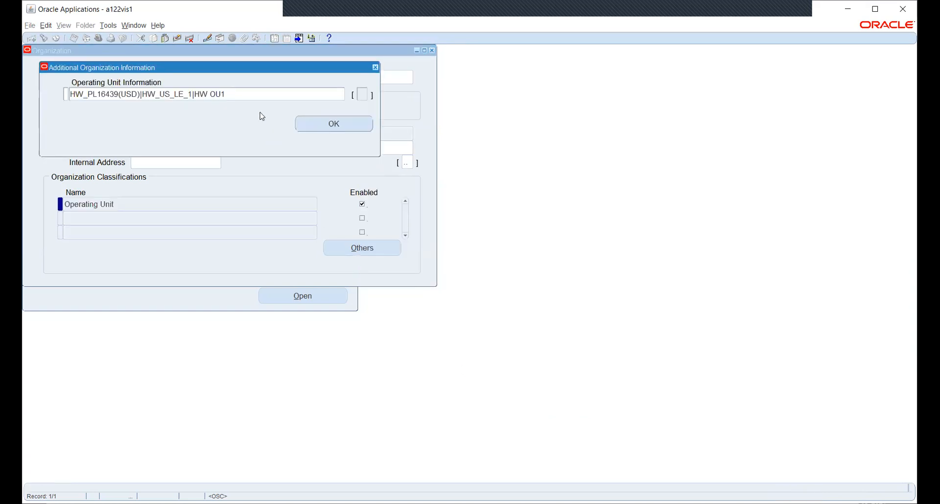
pyautogui.click(129, 93)
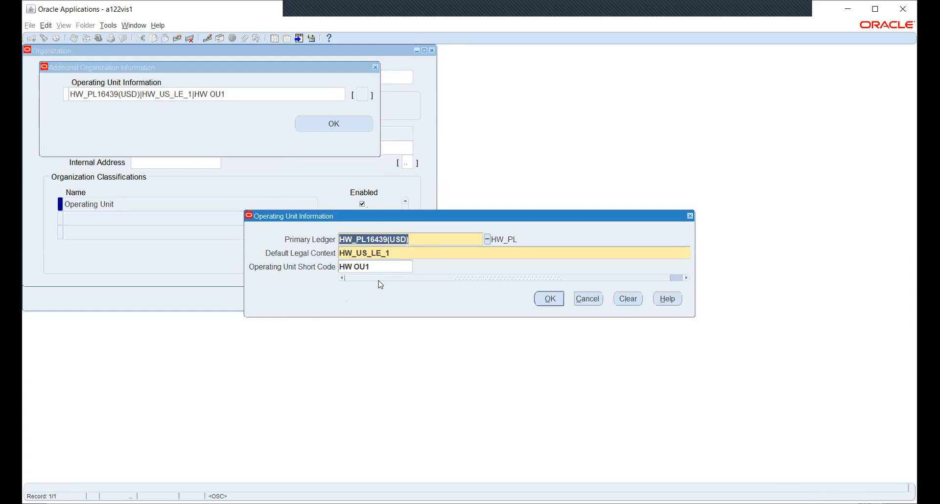
pyautogui.click(552, 303)
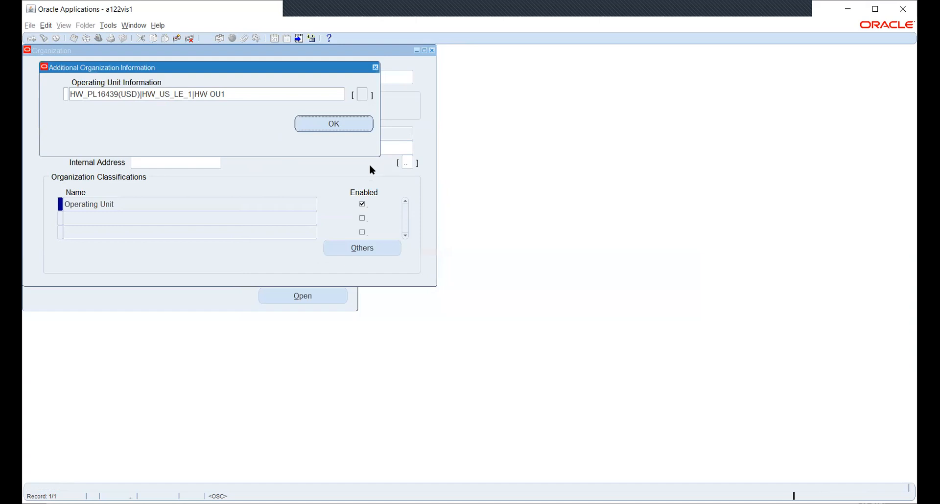
pyautogui.click(375, 67)
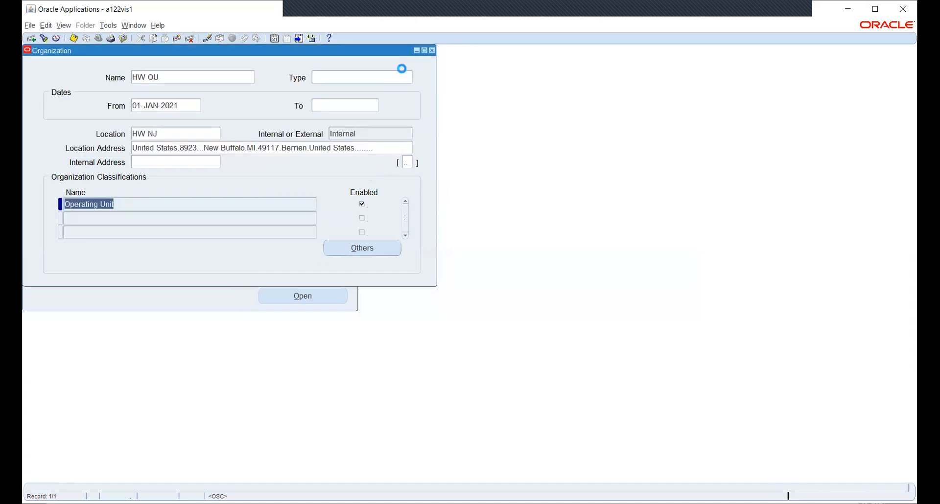
pyautogui.click(44, 39)
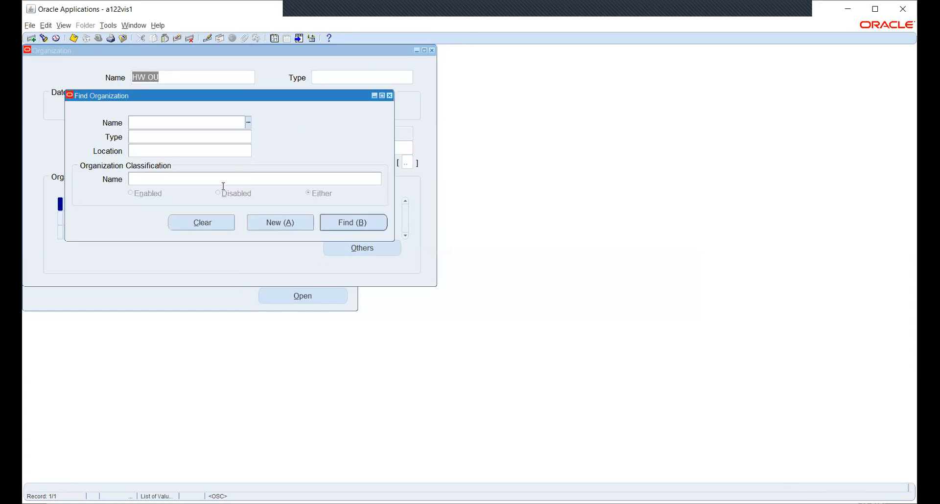
# Step: Find and load the HW_INV organization record
pyautogui.write('HW')
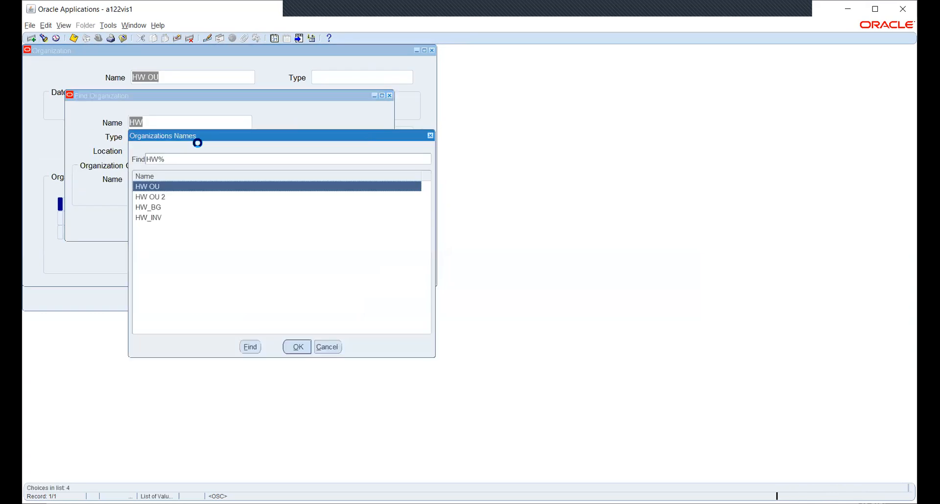
pyautogui.press('Down')
pyautogui.press('Down')
pyautogui.press('Down')
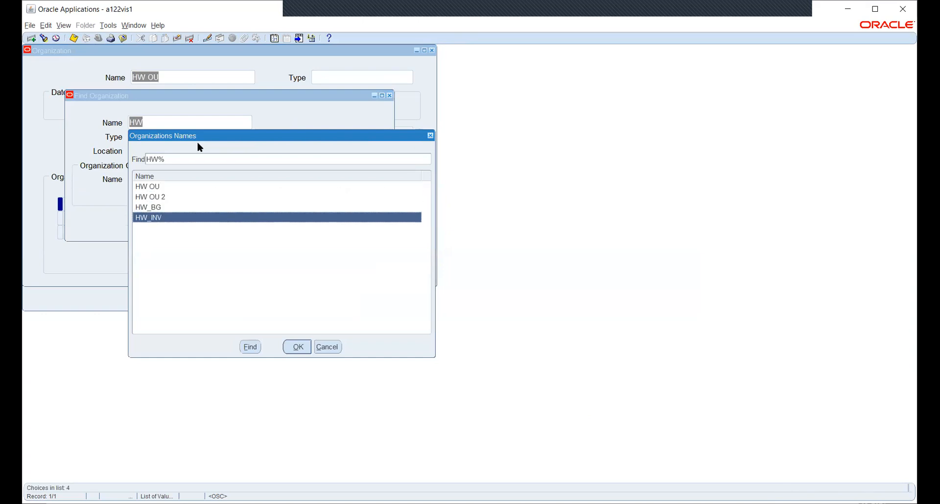
pyautogui.press('Return')
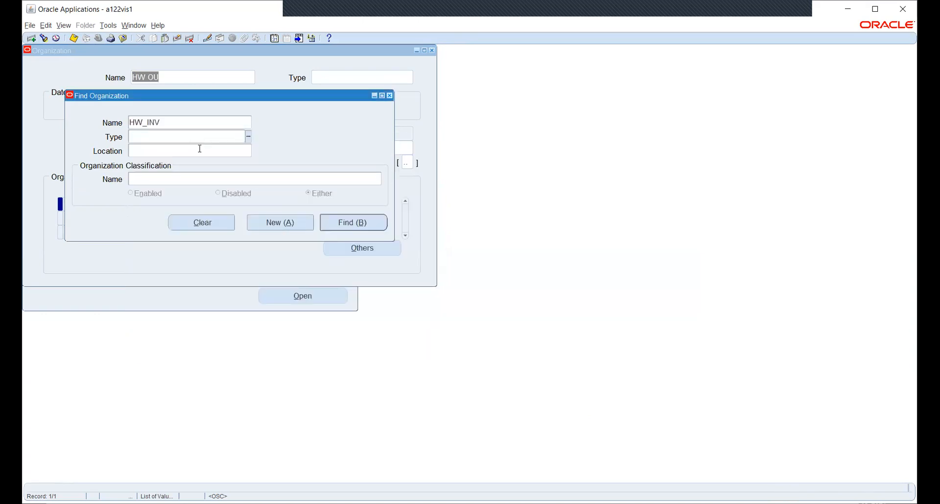
pyautogui.click(353, 223)
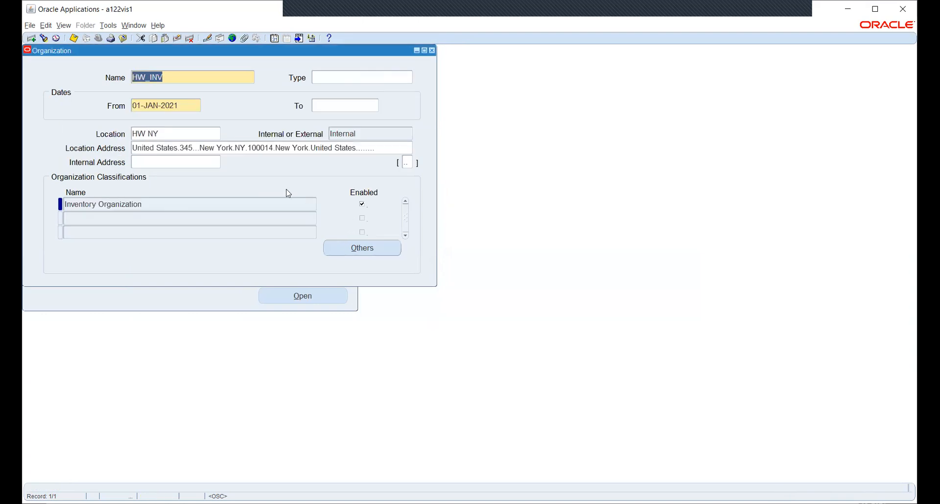
# Step: Review HW_INV's Accounting Information, keeping operating unit HW OU, and close without changes
pyautogui.click(354, 249)
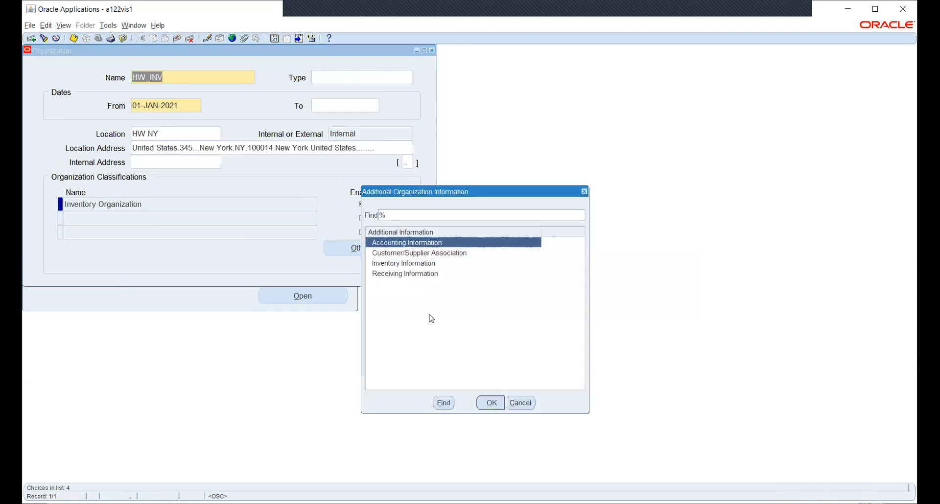
pyautogui.click(492, 403)
pyautogui.click(228, 96)
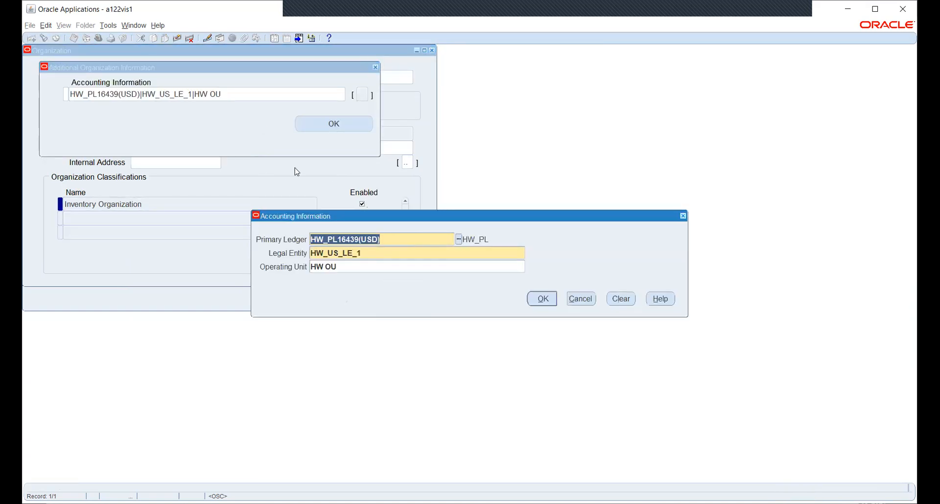
pyautogui.click(459, 264)
pyautogui.click(529, 267)
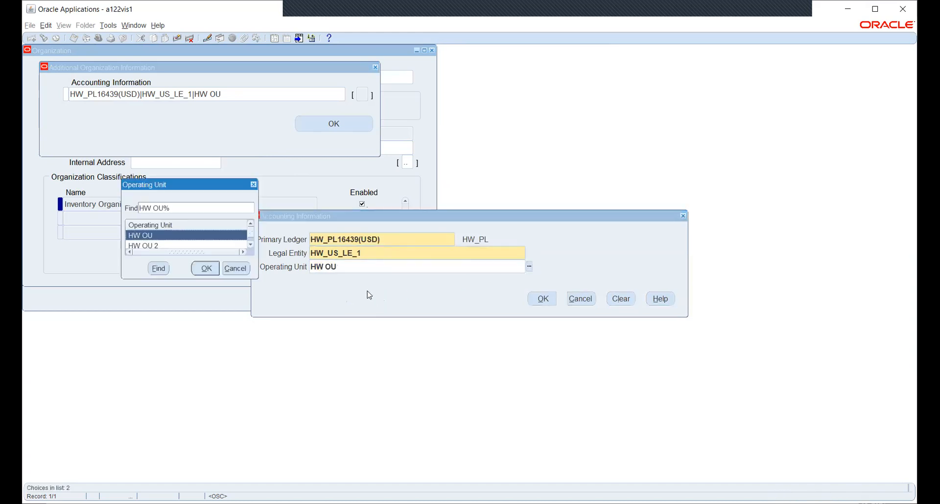
pyautogui.click(253, 246)
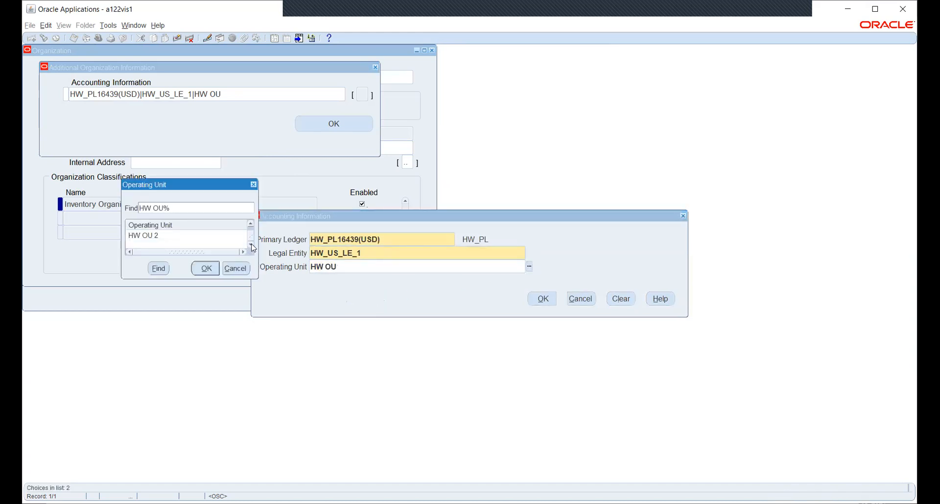
pyautogui.click(251, 224)
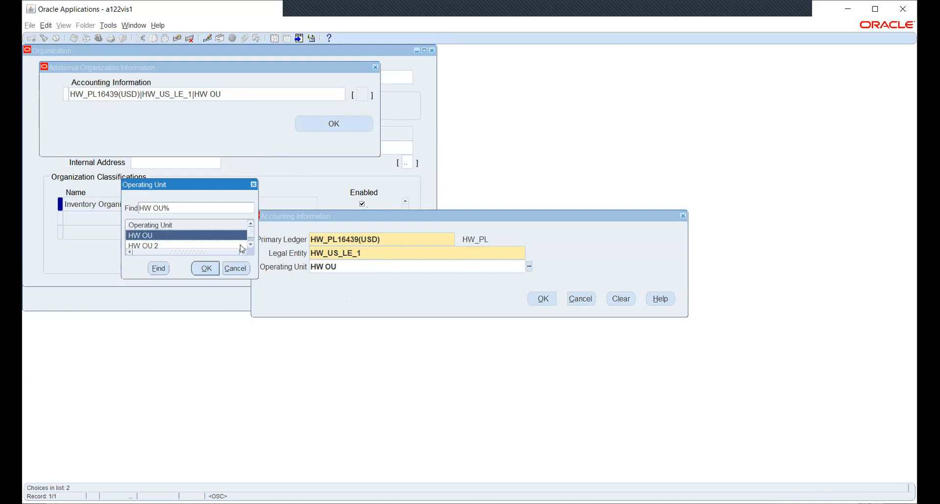
pyautogui.click(240, 275)
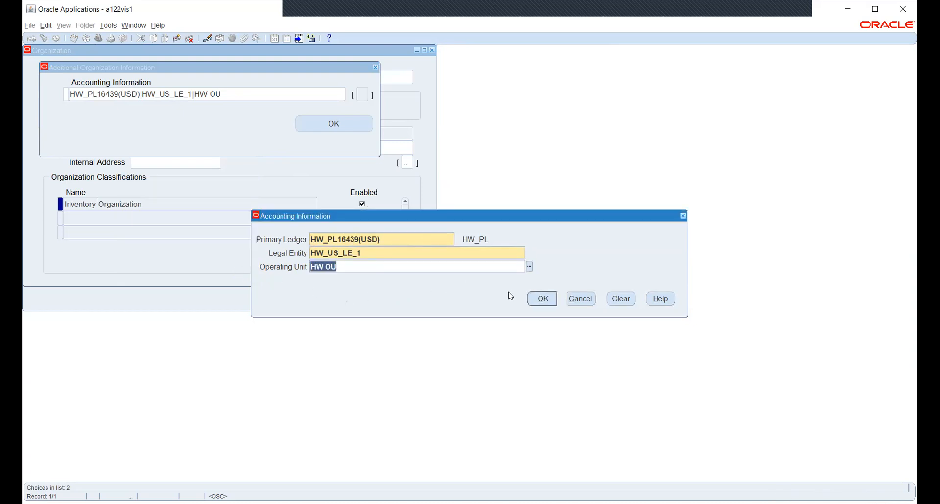
pyautogui.click(582, 300)
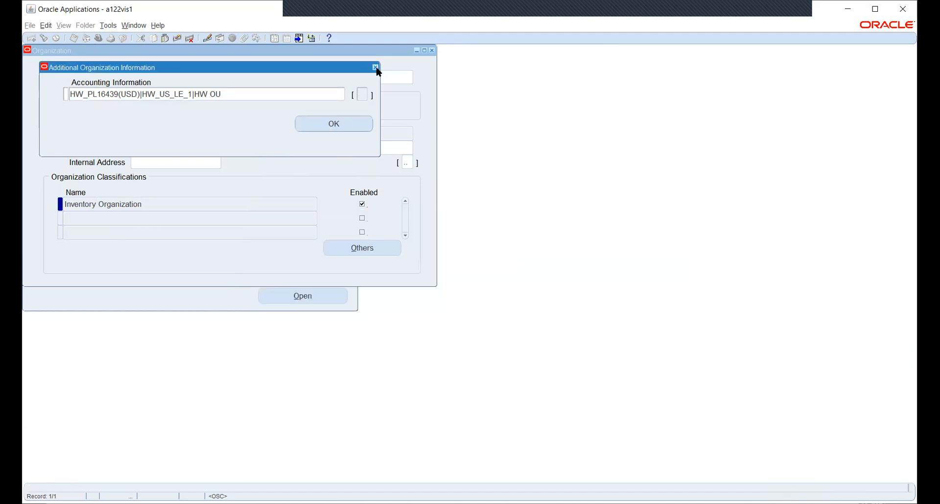
pyautogui.click(376, 67)
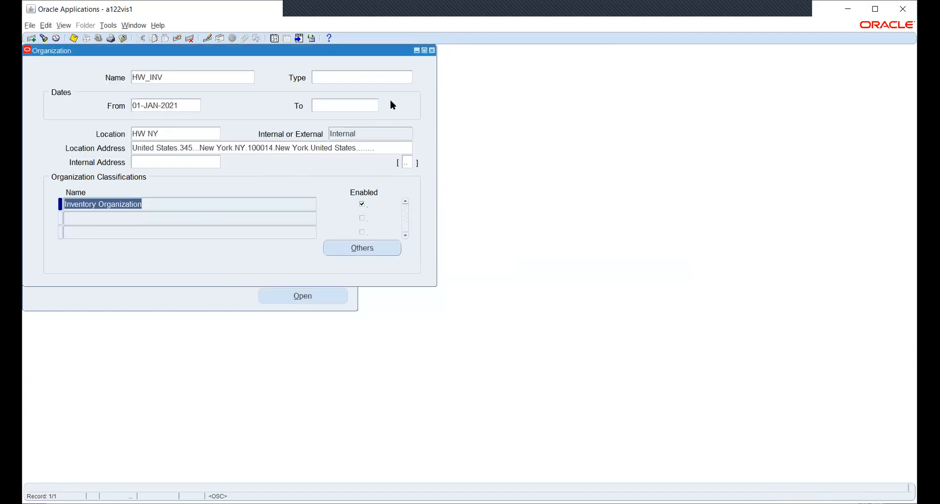
# Step: Close the HW_INV organization and query profiles matching HW% to reach HW_SEC_PROFILE
pyautogui.click(433, 51)
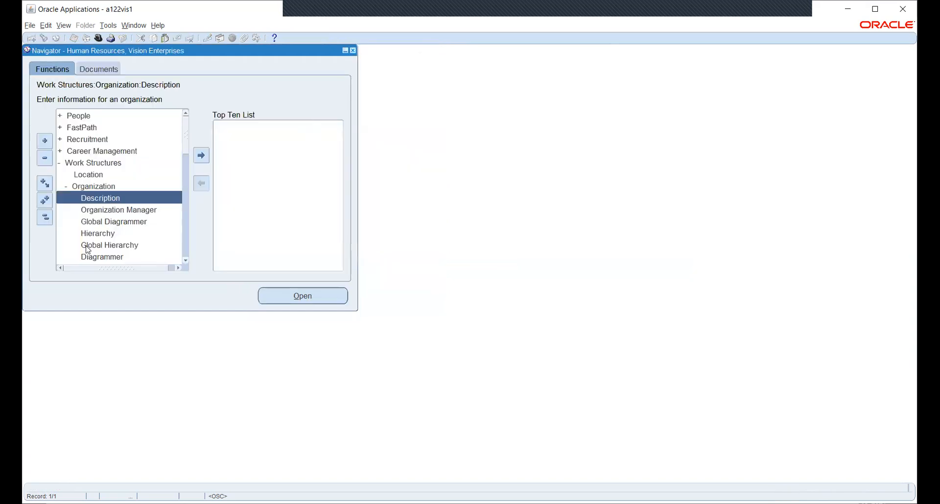
pyautogui.scroll(-10, 115, 188)
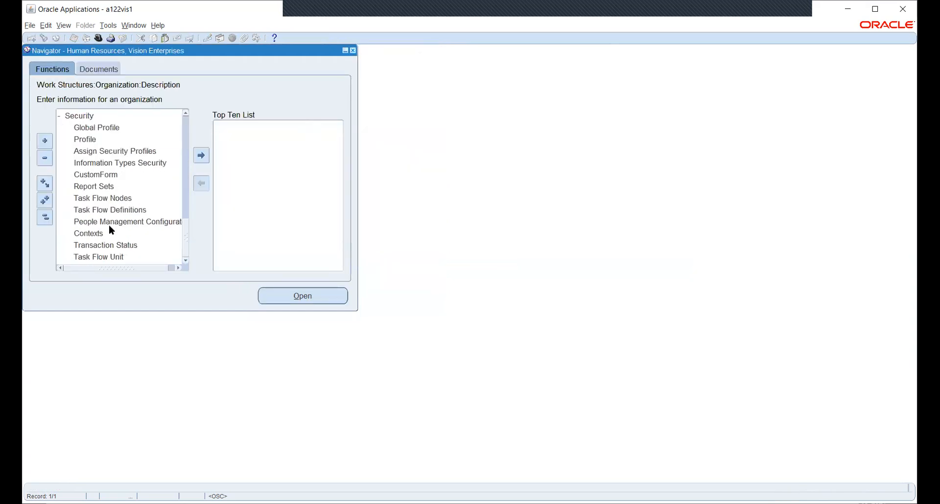
pyautogui.click(101, 142)
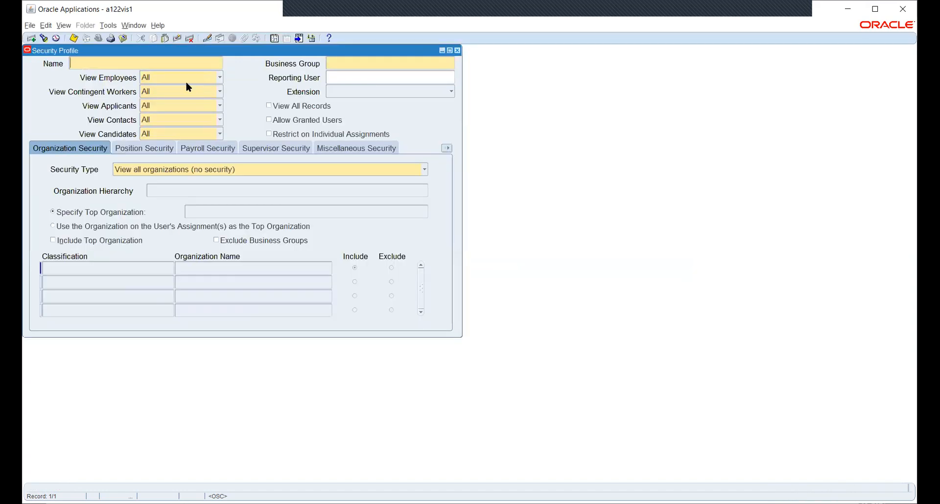
pyautogui.write('HW%')
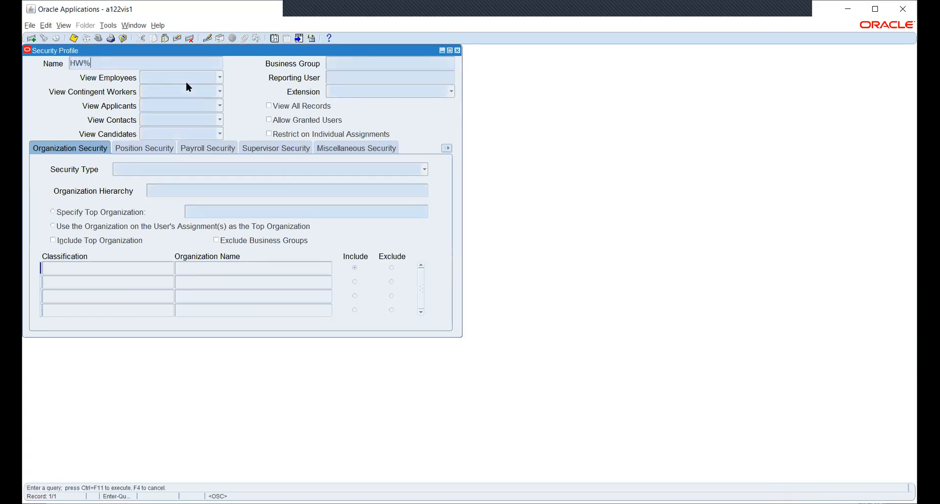
pyautogui.hotkey('ctrl', 'F11')
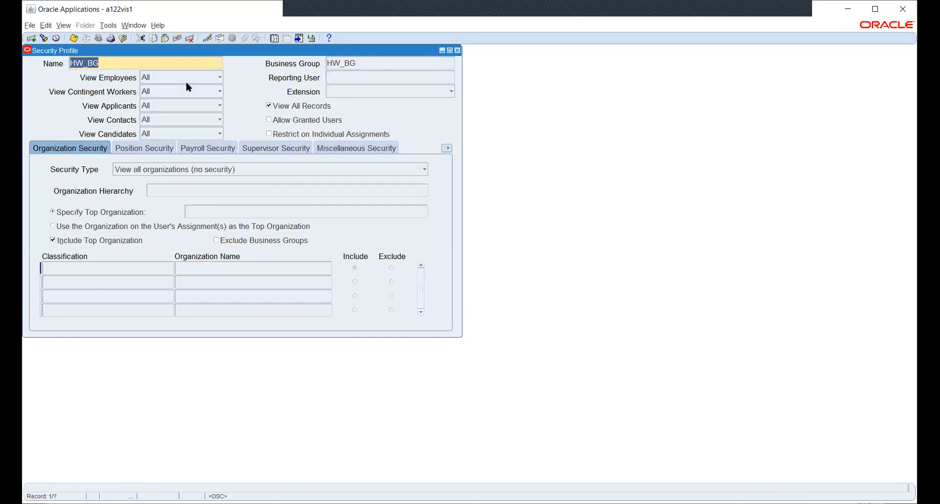
pyautogui.press('Down')
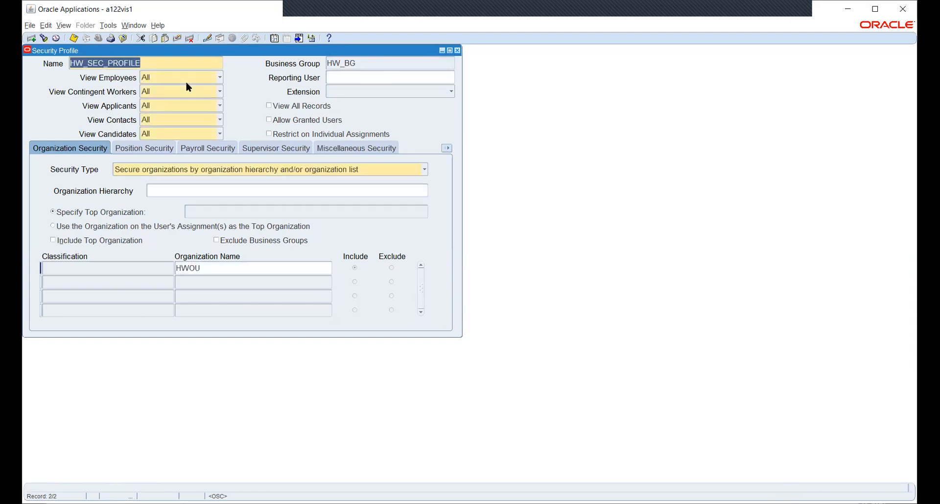
# Step: Look over the organization list, including NS_OU, without choosing, then start a second organization row
pyautogui.click(222, 270)
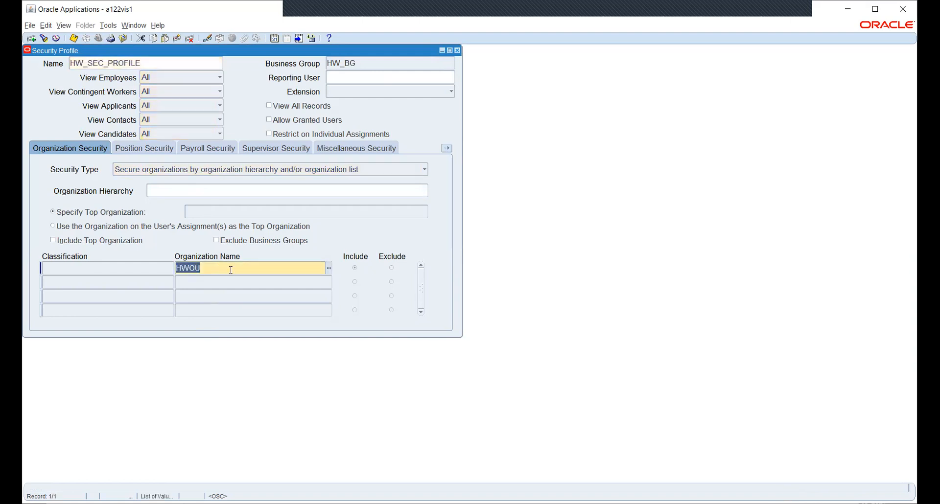
pyautogui.click(328, 267)
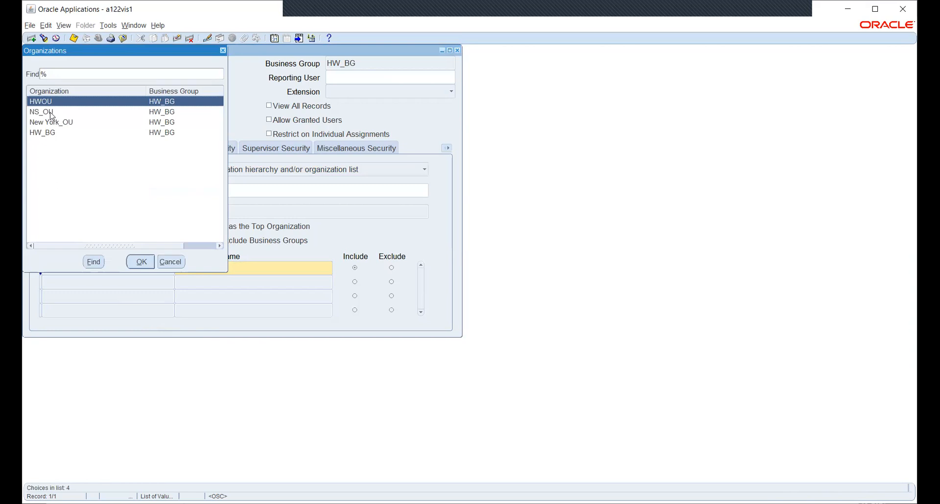
pyautogui.click(52, 116)
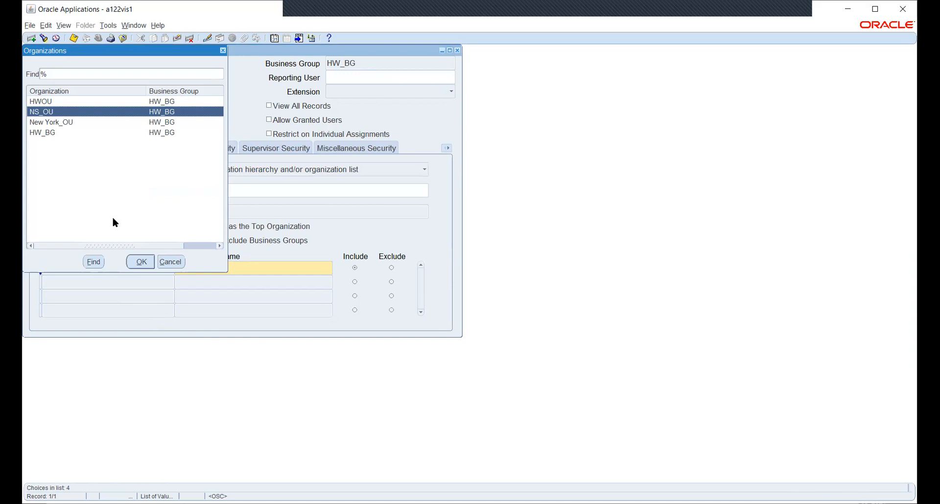
pyautogui.moveTo(131, 248); pyautogui.dragTo(91, 247)
pyautogui.click(177, 265)
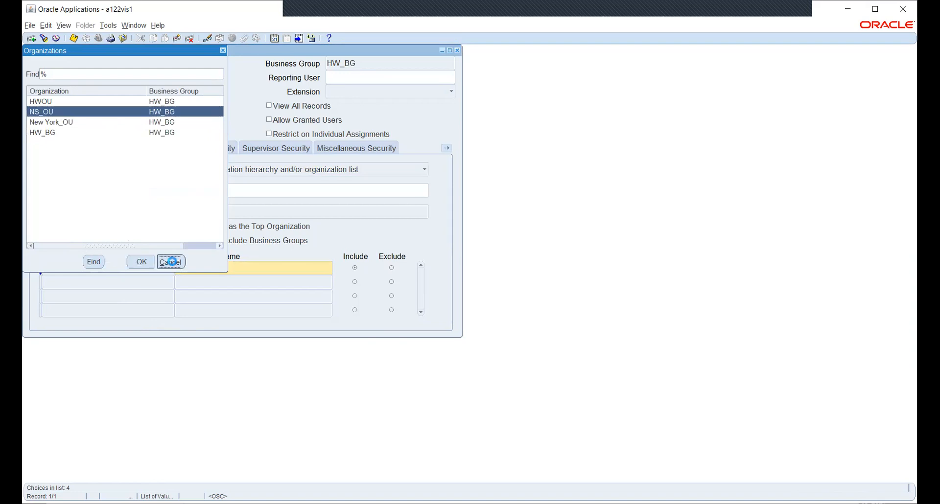
pyautogui.click(194, 283)
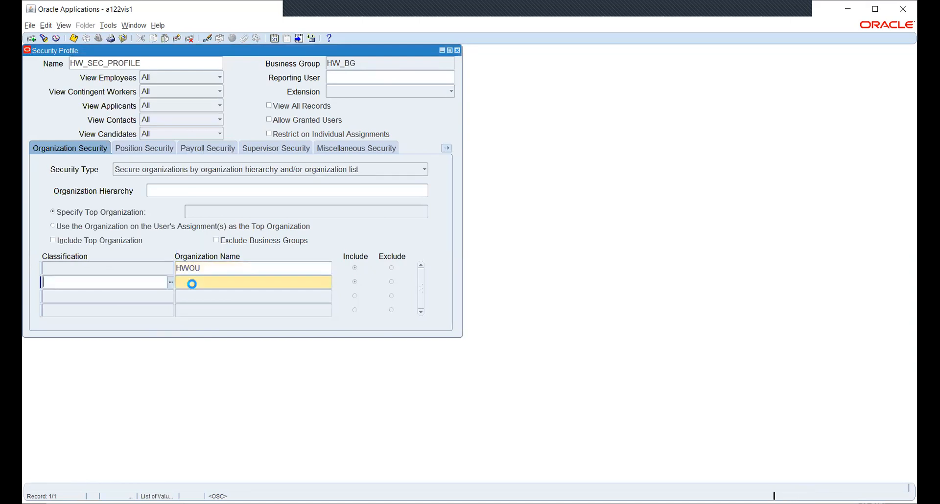
# Step: Set the second row to classification Operating Unit with organization NS_OU
pyautogui.write('OPE')
pyautogui.press('Down')
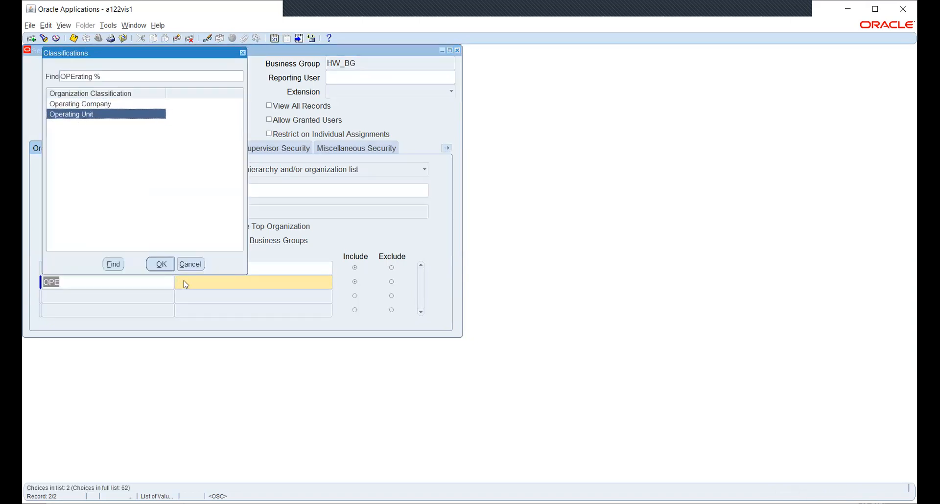
pyautogui.press('Return')
pyautogui.click(330, 283)
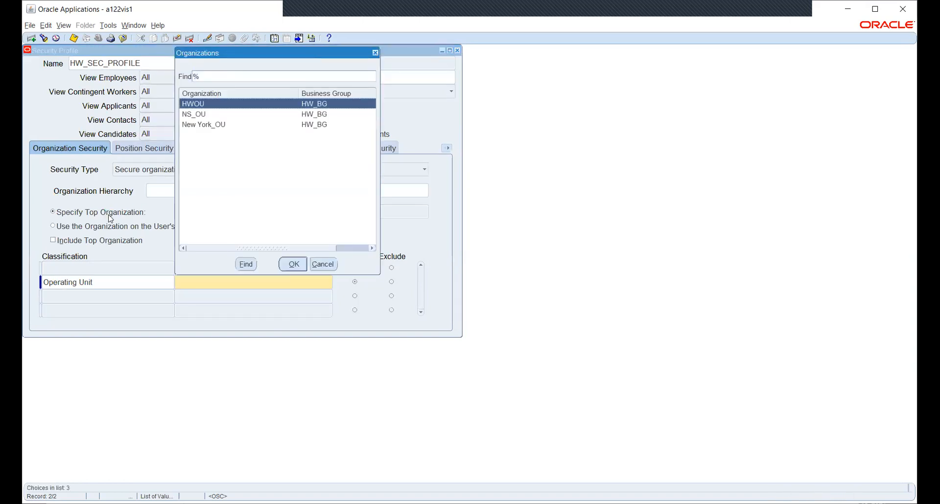
pyautogui.press('Down')
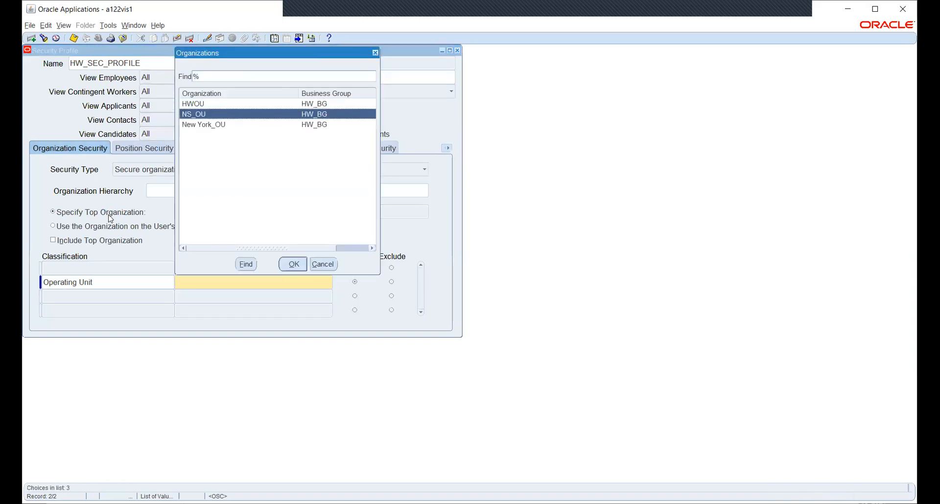
pyautogui.press('Return')
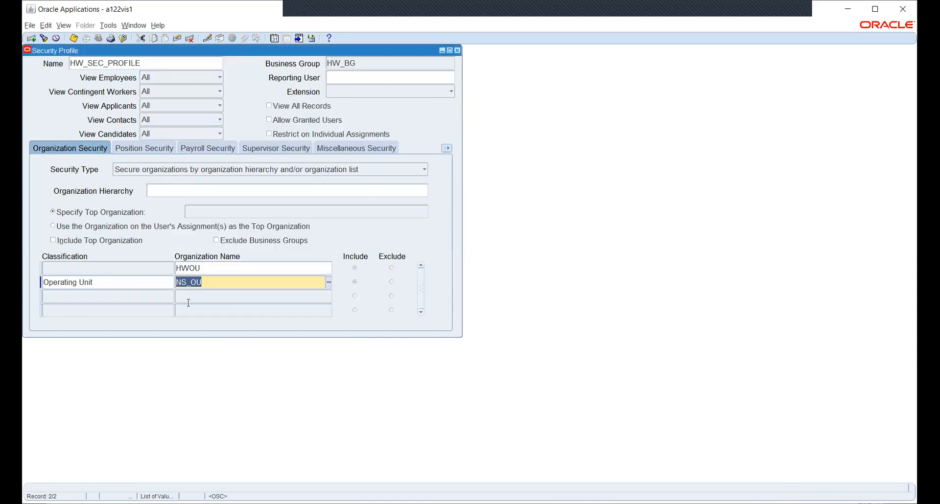
# Step: Add a third row as an Operating Unit with organization New York_OU
pyautogui.click(157, 295)
pyautogui.write('OPER')
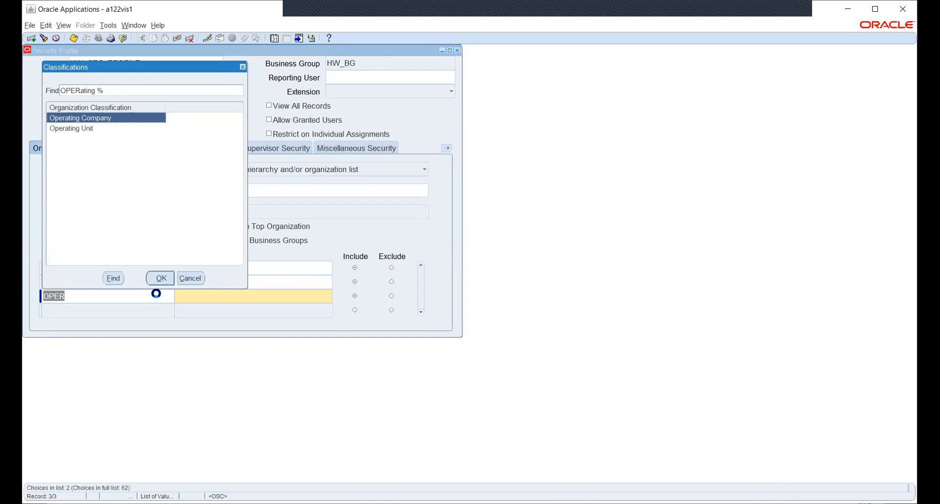
pyautogui.press('Down')
pyautogui.press('Return')
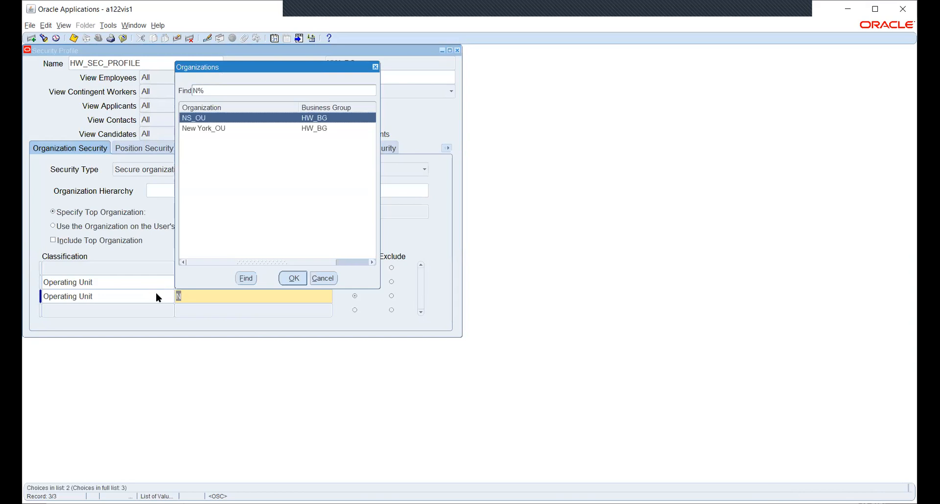
pyautogui.press('Down')
pyautogui.press('Return')
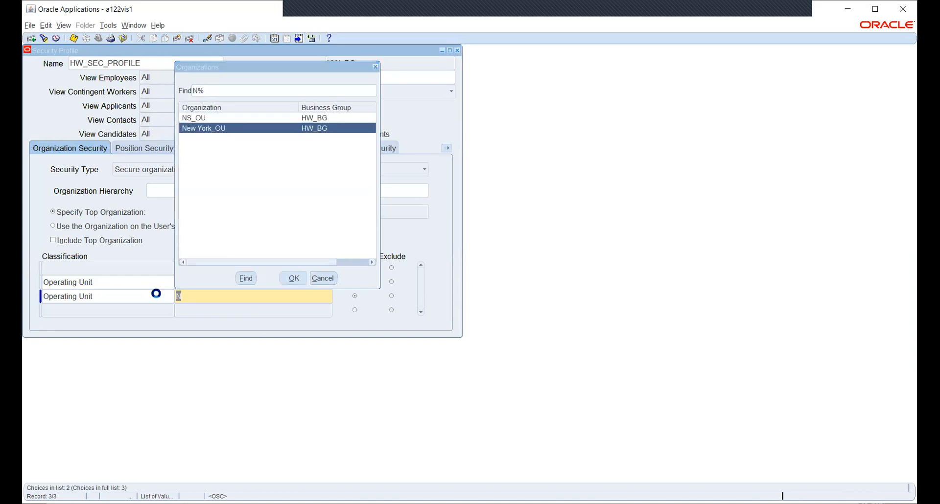
# Step: Save HW_SEC_PROFILE and close the Security Profile form
pyautogui.click(237, 297)
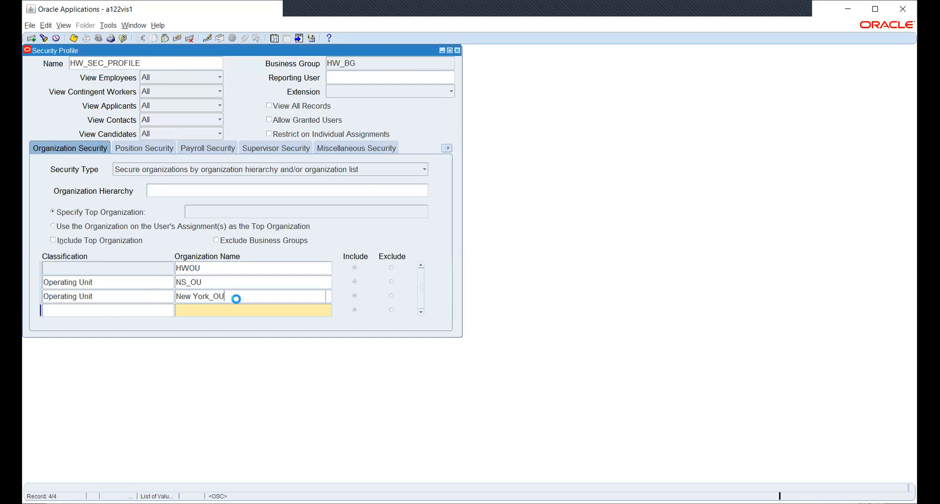
pyautogui.hotkey('ctrl', 's')
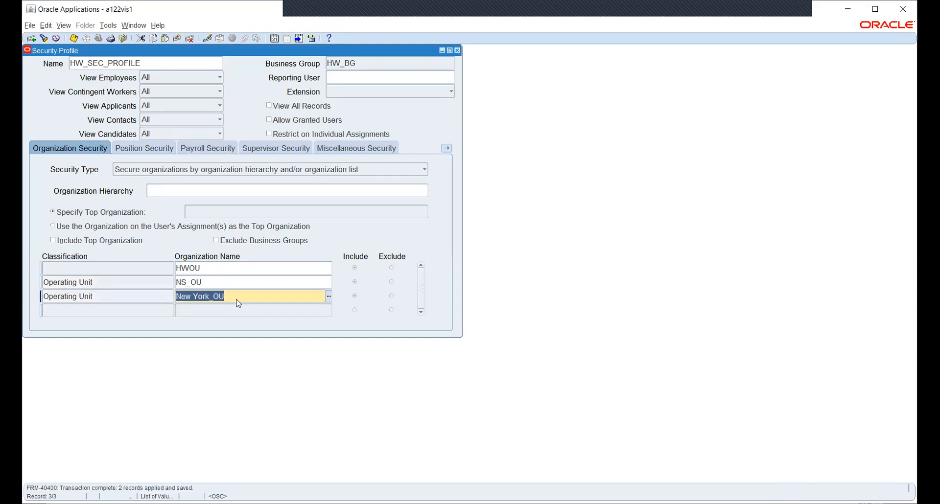
pyautogui.press('F4')
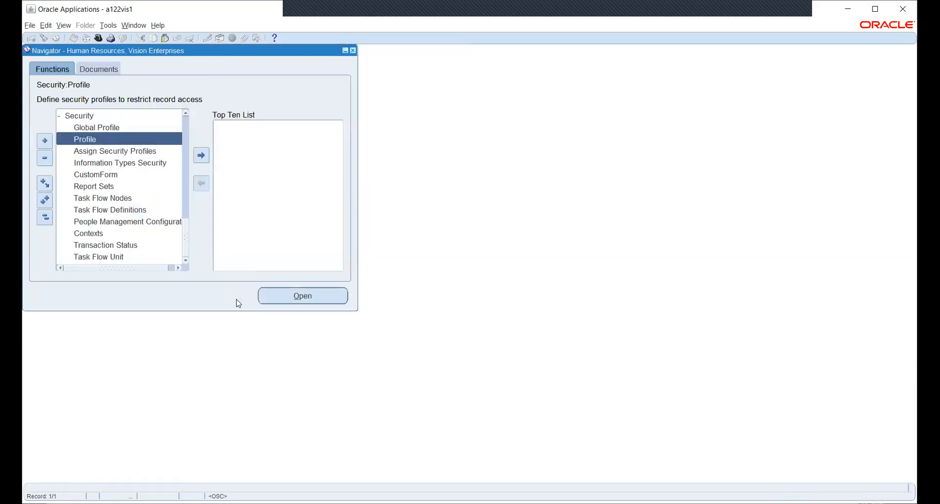
# Step: Start a new concurrent request for the Security List Maintenance program
pyautogui.click(45, 217)
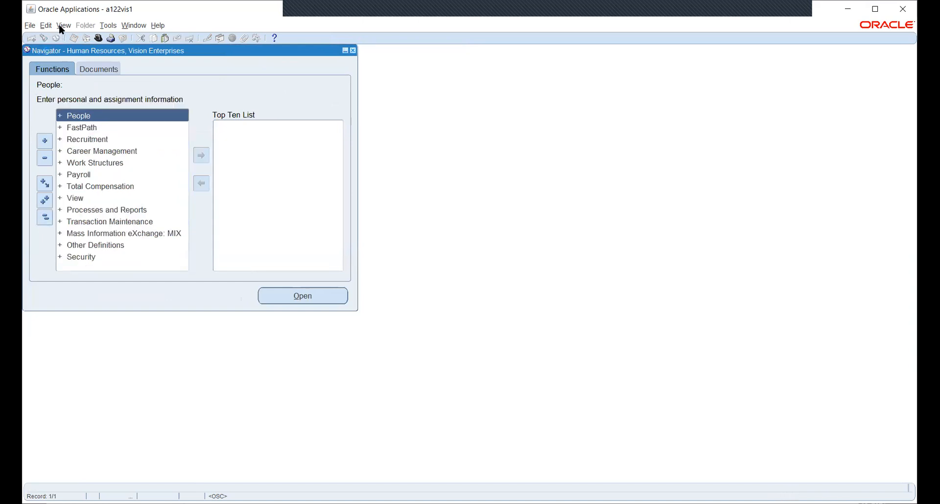
pyautogui.click(62, 26)
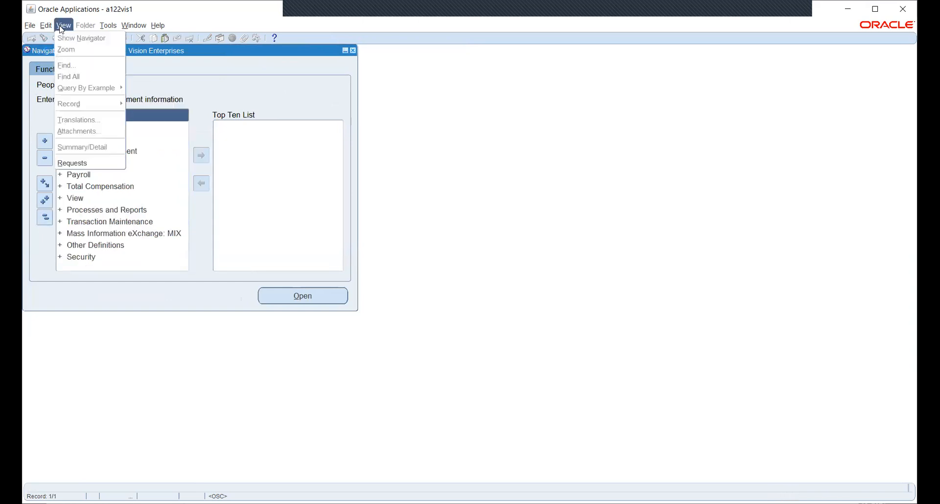
pyautogui.click(86, 166)
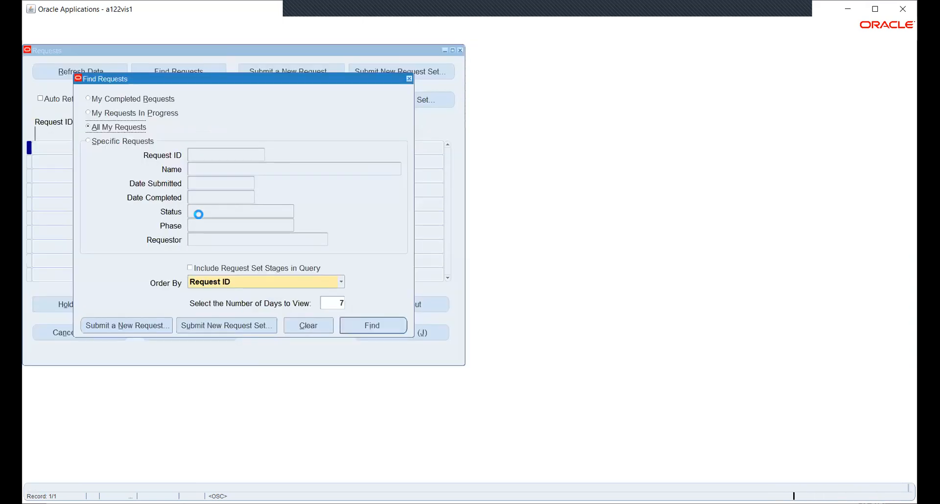
pyautogui.click(131, 326)
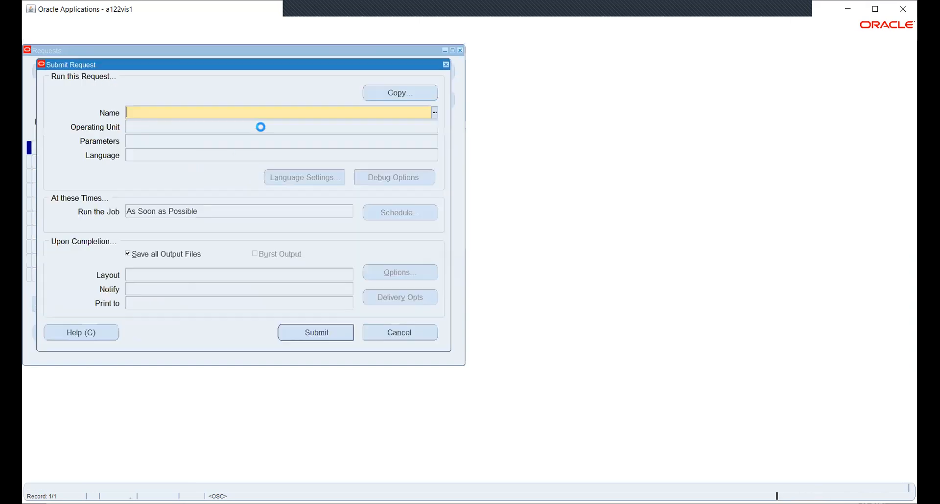
pyautogui.write('SEC')
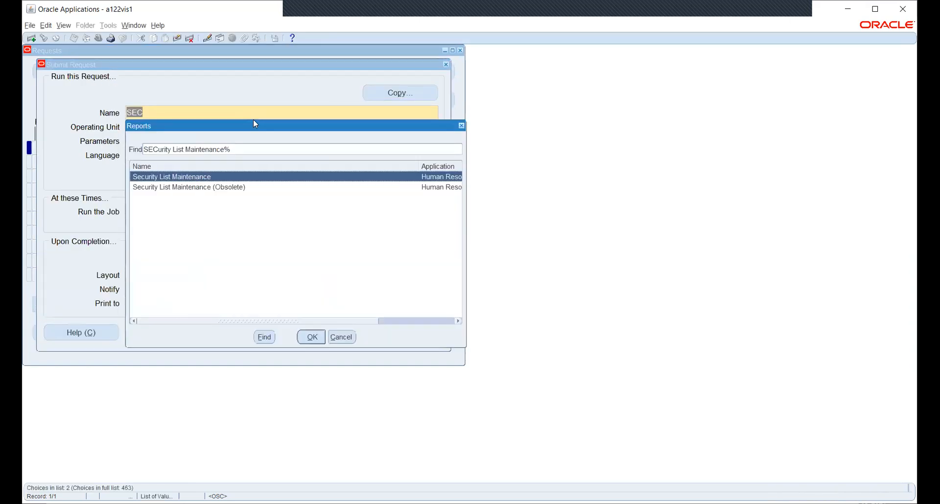
pyautogui.press('Return')
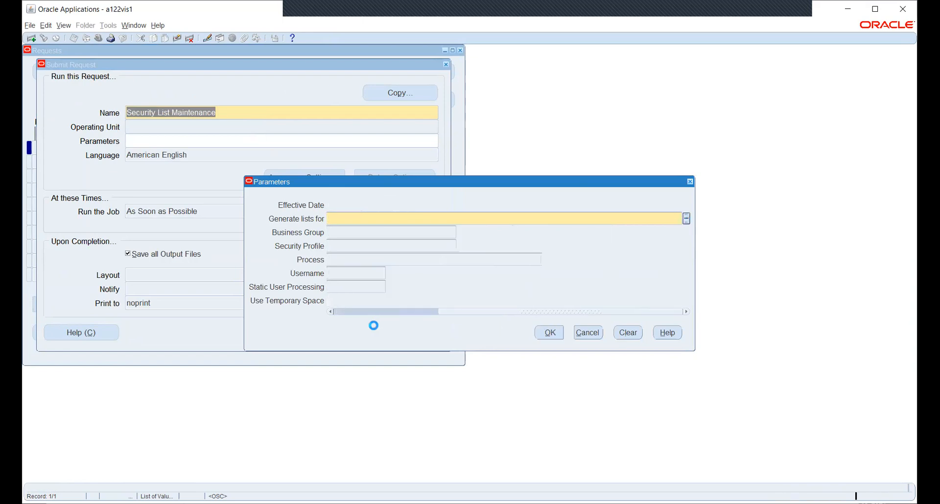
# Step: Submit Security List Maintenance for All Security Profiles, declining another request
pyautogui.click(81, 223)
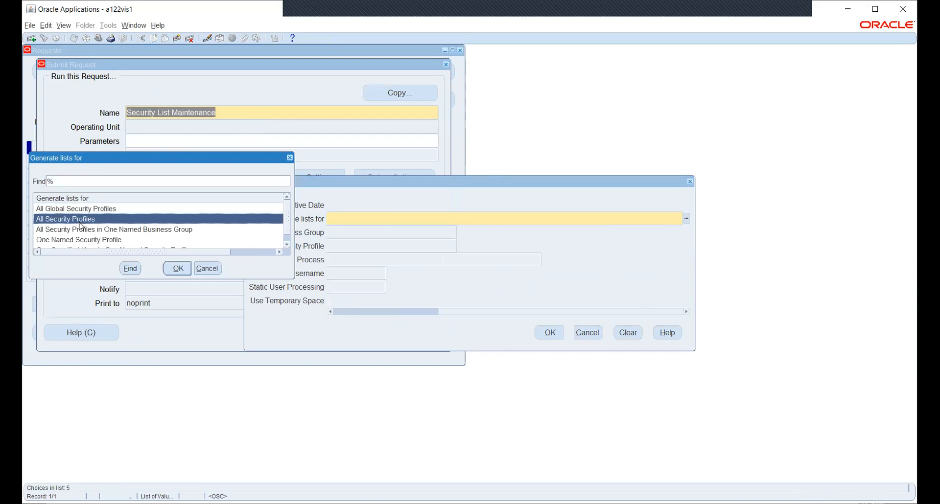
pyautogui.click(176, 269)
pyautogui.click(550, 333)
pyautogui.click(298, 329)
pyautogui.click(507, 293)
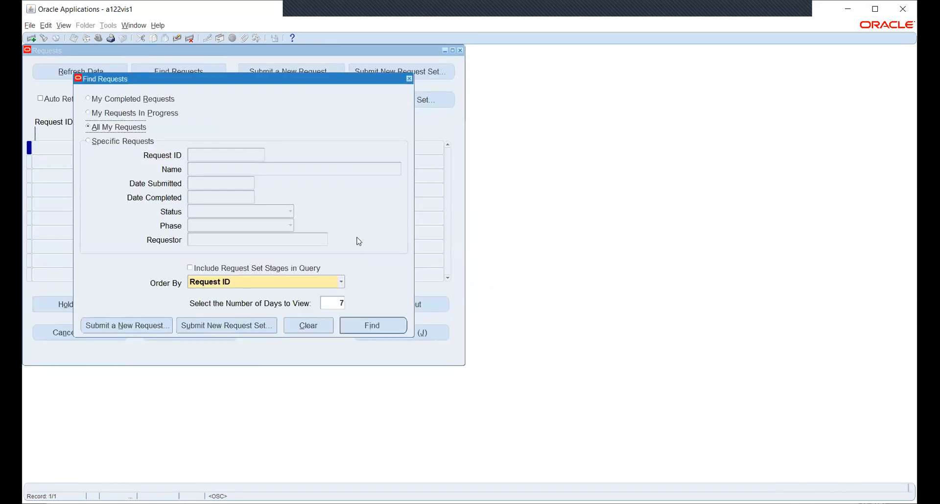
# Step: Check the submitted requests, close the Requests window and bring up the responsibilities list
pyautogui.click(379, 327)
pyautogui.click(461, 51)
pyautogui.click(97, 39)
# Step: Switch to the General Ledger, Vision Operations (USA) responsibility
pyautogui.write('g')
pyautogui.press('Down')
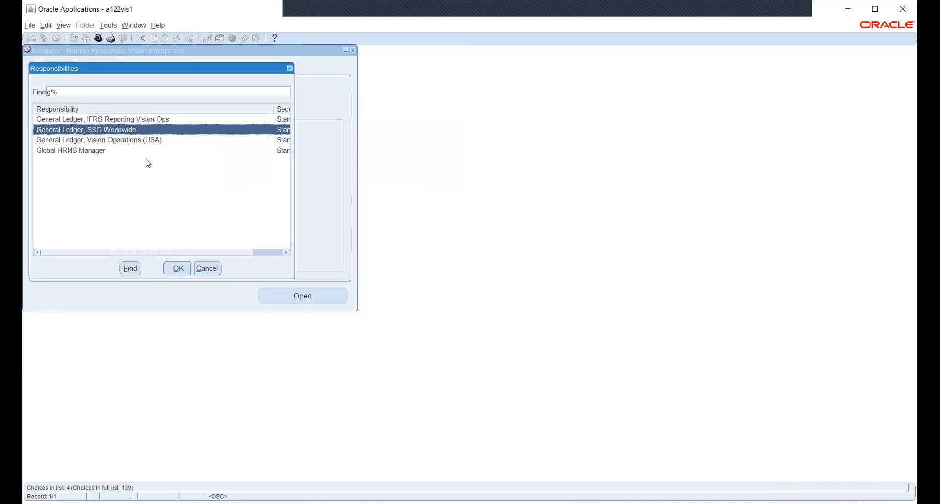
pyautogui.press('Down')
pyautogui.press('Return')
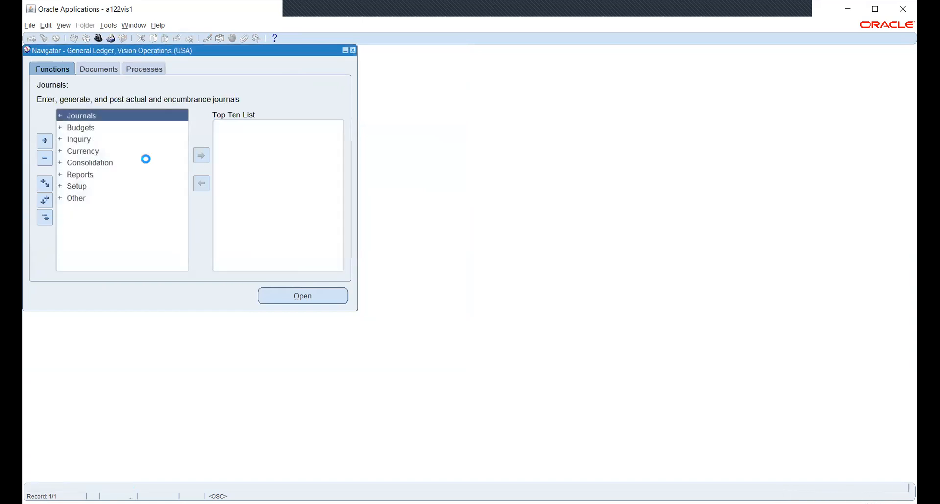
# Step: Navigate Setup > Financials > Accounting Setup Manager and open Accounting Setups
pyautogui.press('Down')
pyautogui.press('Down')
pyautogui.press('Down')
pyautogui.press('Down')
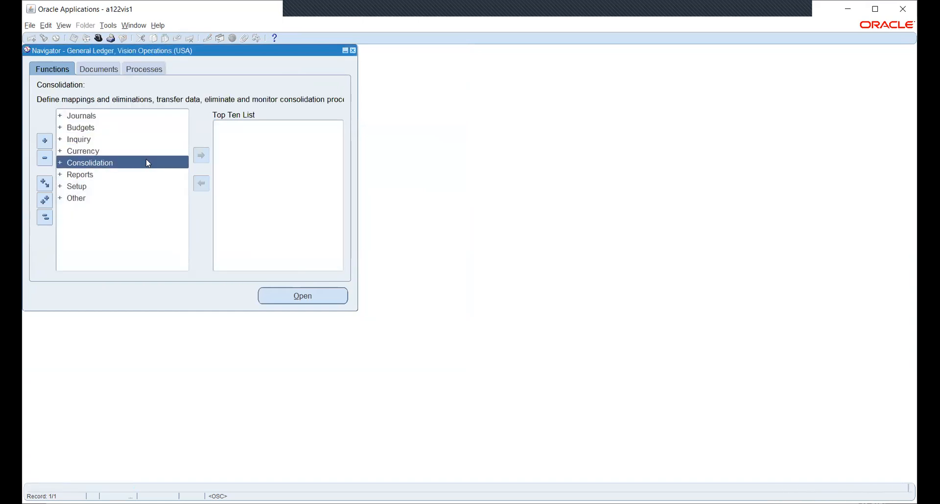
pyautogui.press('Down')
pyautogui.press('Down')
pyautogui.press('Return')
pyautogui.press('Down')
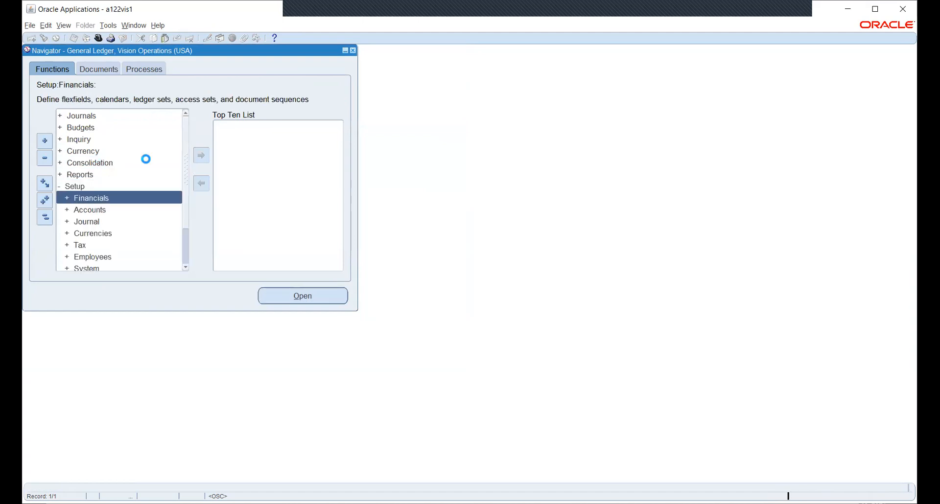
pyautogui.press('Return')
pyautogui.press('Down')
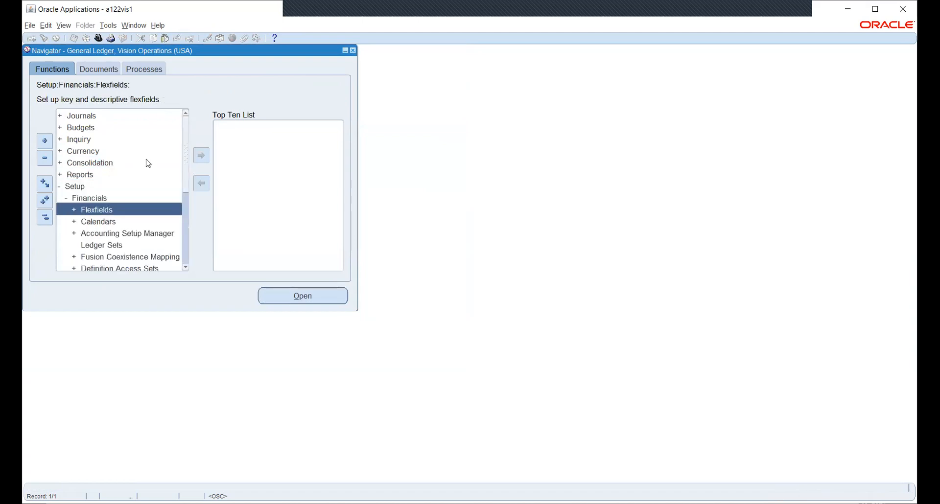
pyautogui.press('Down')
pyautogui.press('Down')
pyautogui.press('Return')
pyautogui.press('Down')
pyautogui.press('Return')
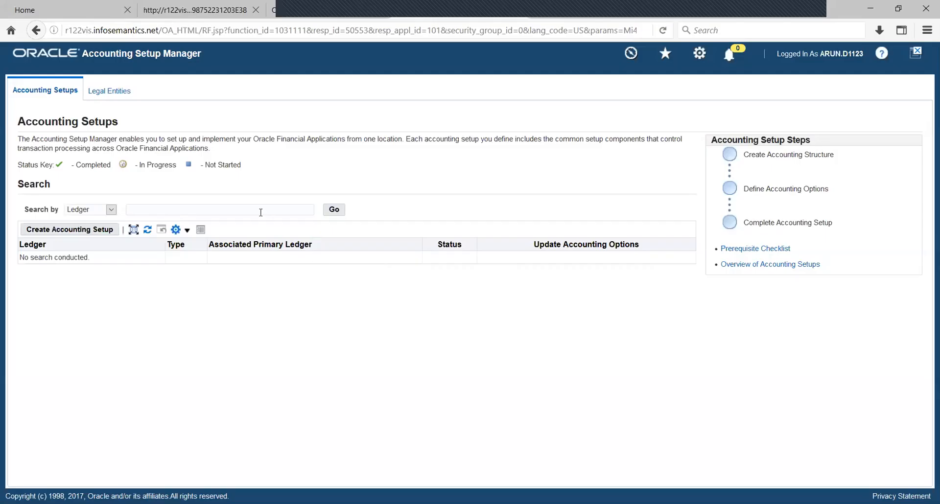
# Step: Search Accounting Setups for ledgers matching HW%
pyautogui.write('HW')
pyautogui.press('Return')
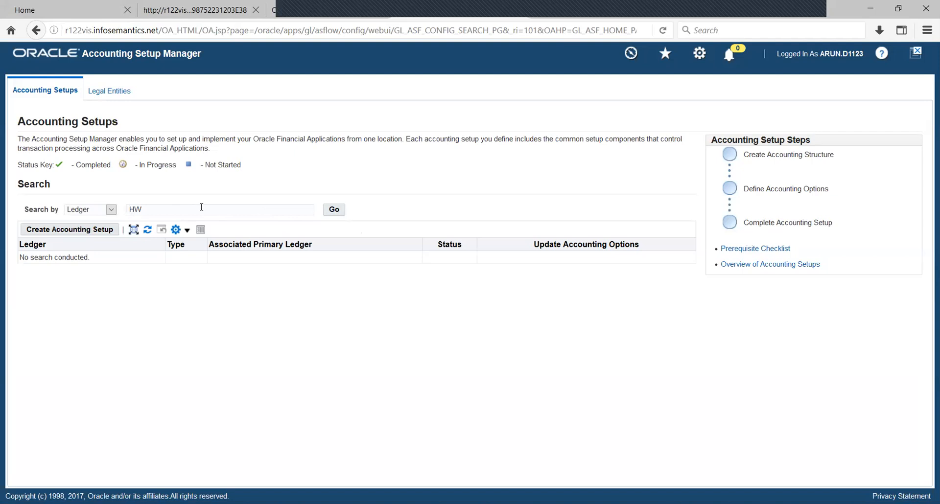
pyautogui.write('%')
pyautogui.click(334, 209)
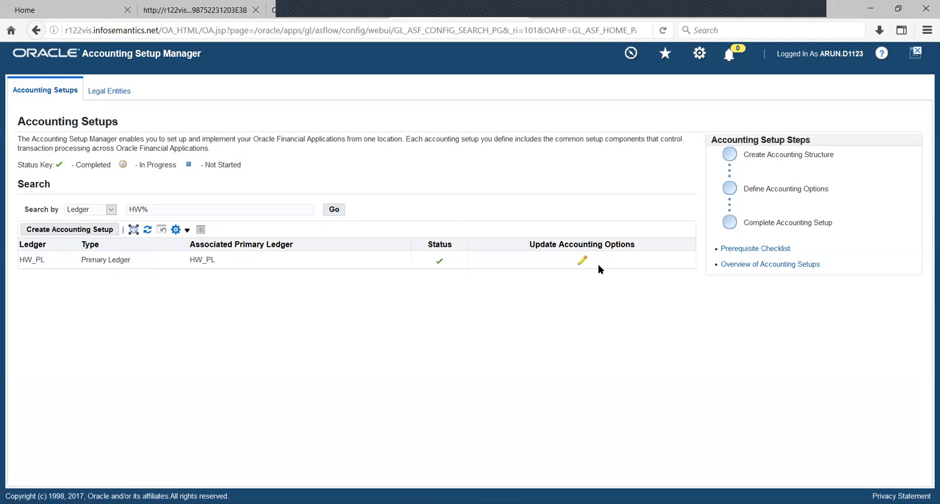
# Step: Open HW_PL's accounting options and review its operating units, including New York_OU and NS_OU
pyautogui.click(583, 260)
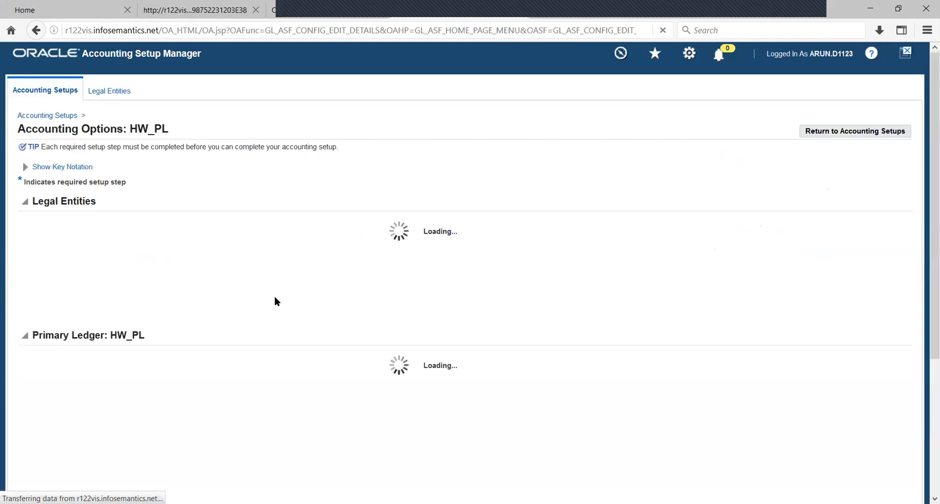
pyautogui.scroll(-2, 90, 410)
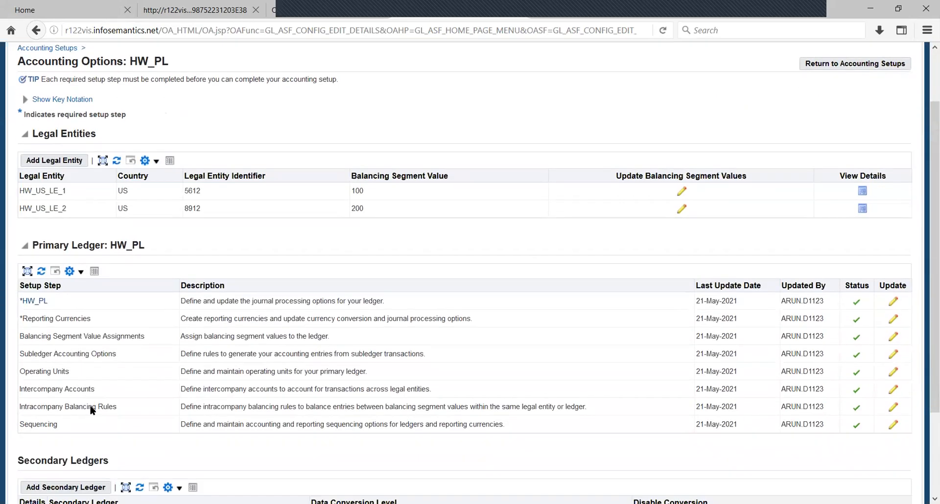
pyautogui.click(894, 373)
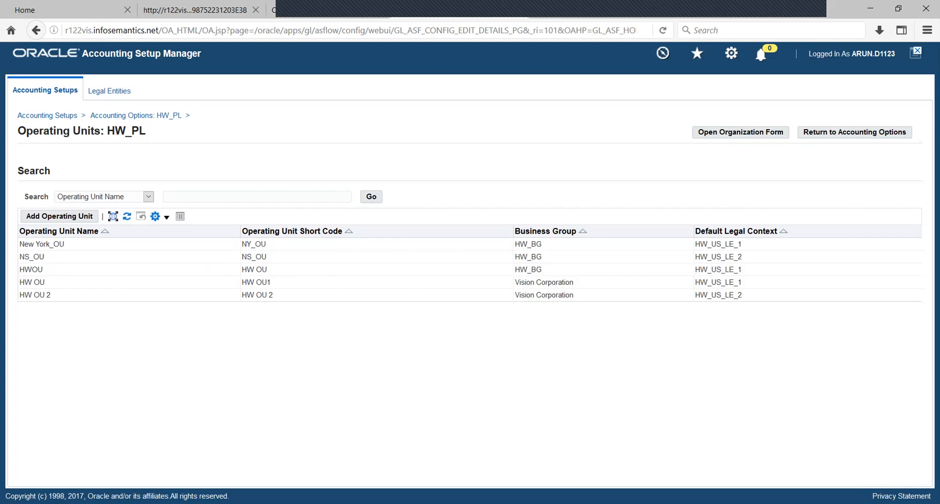
pyautogui.hotkey('alt', 'Tab')
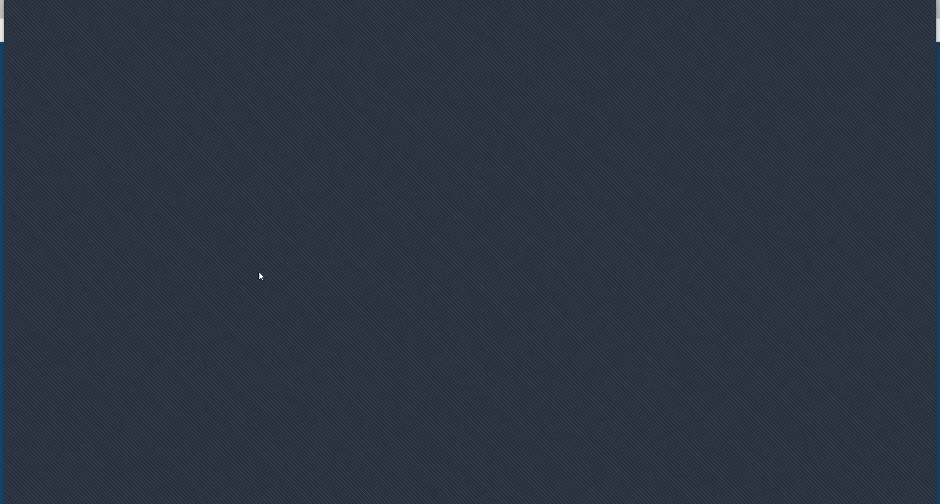
# Step: Bring the Oracle Applications forms window with the General Ledger Navigator back to the front
pyautogui.click(728, 423)
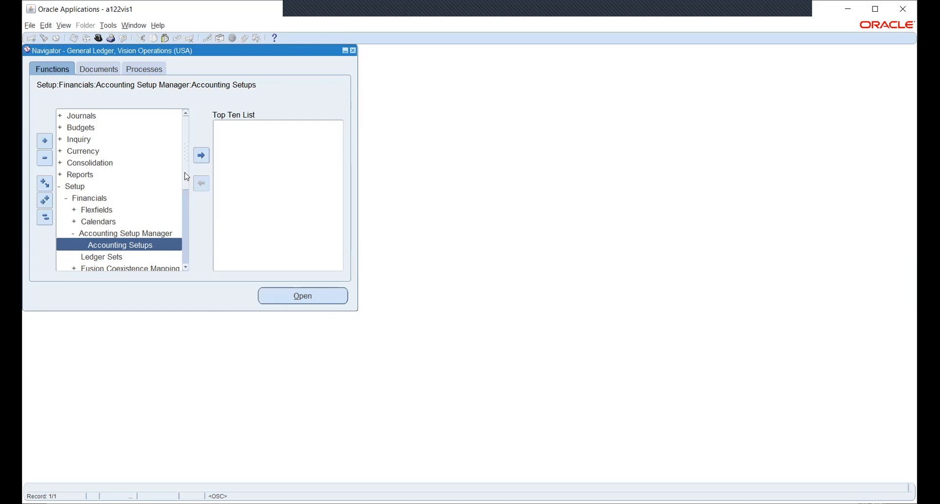
# Step: Collapse the Navigator and switch to the HW_PO responsibility using the hw_P filter
pyautogui.click(45, 217)
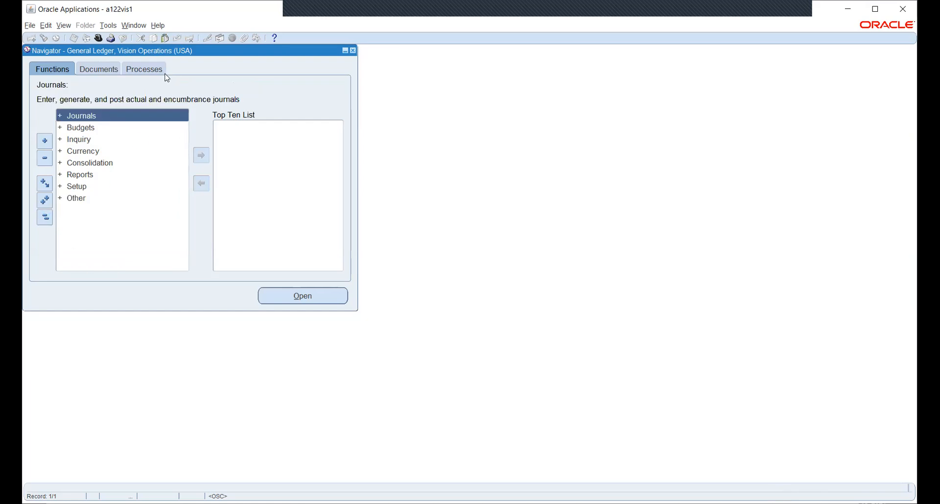
pyautogui.click(99, 38)
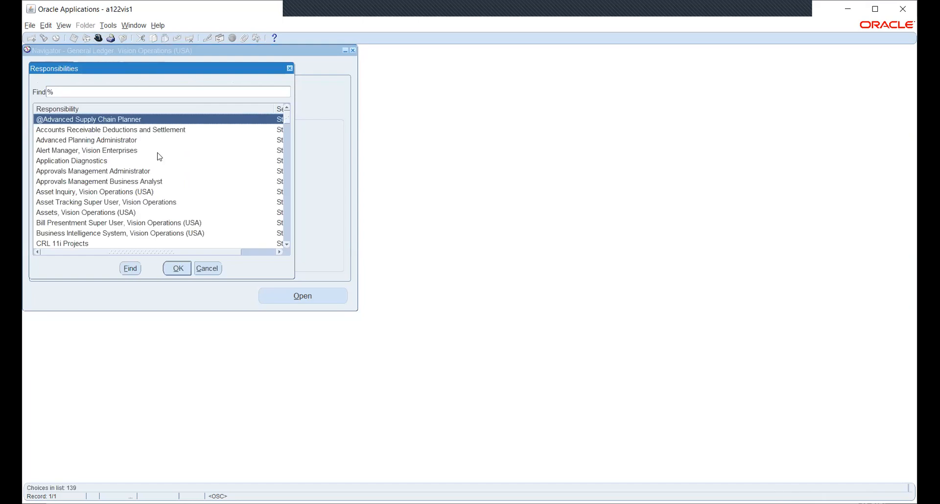
pyautogui.write('hw_P')
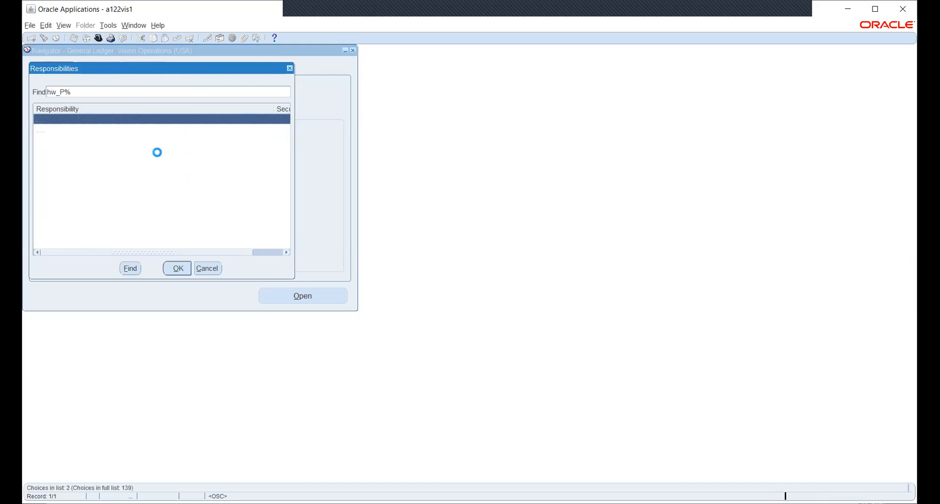
pyautogui.click(65, 131)
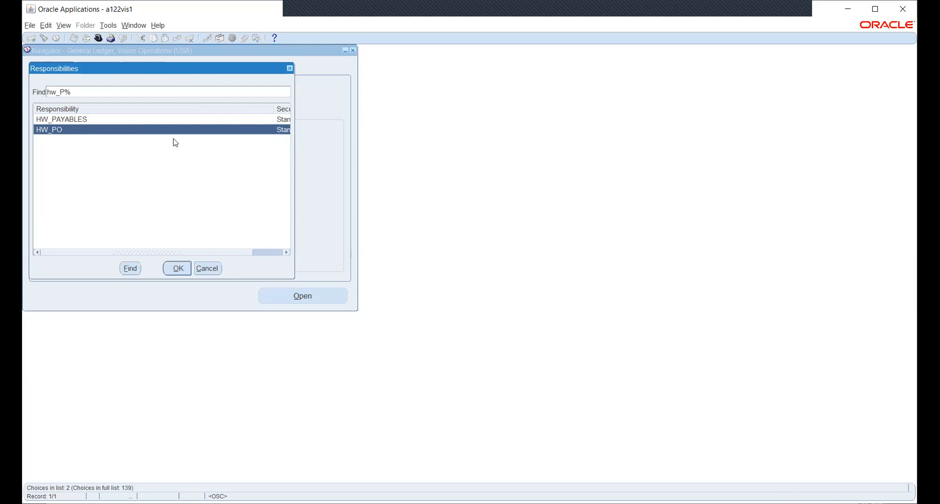
pyautogui.press('Return')
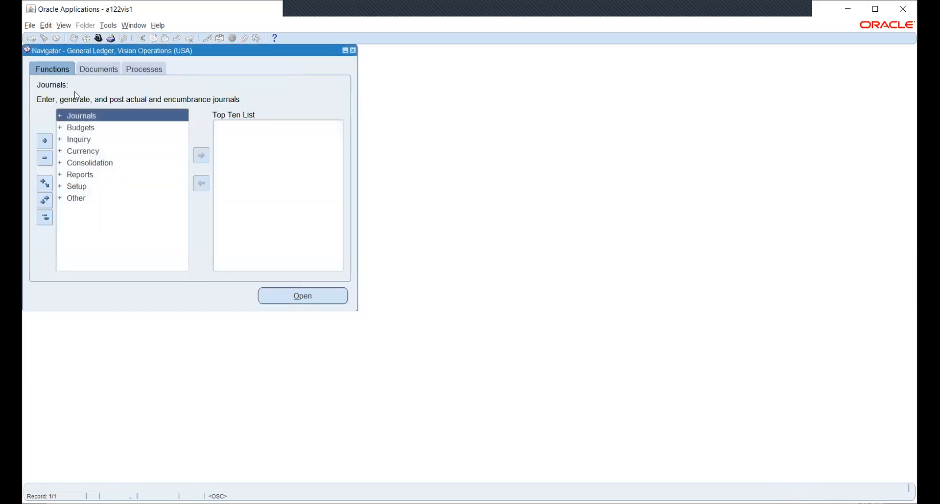